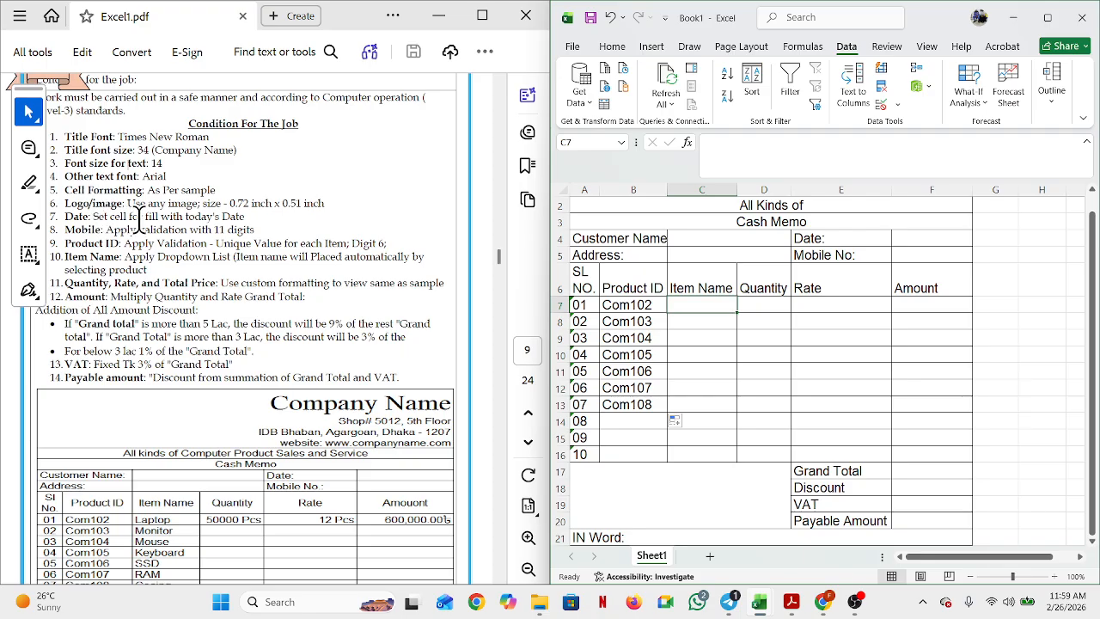
Step: Enter =TODAY() in Date cell F4 so it shows 2/26/2026
{"action": "left_click", "coordinate": [945, 242]}
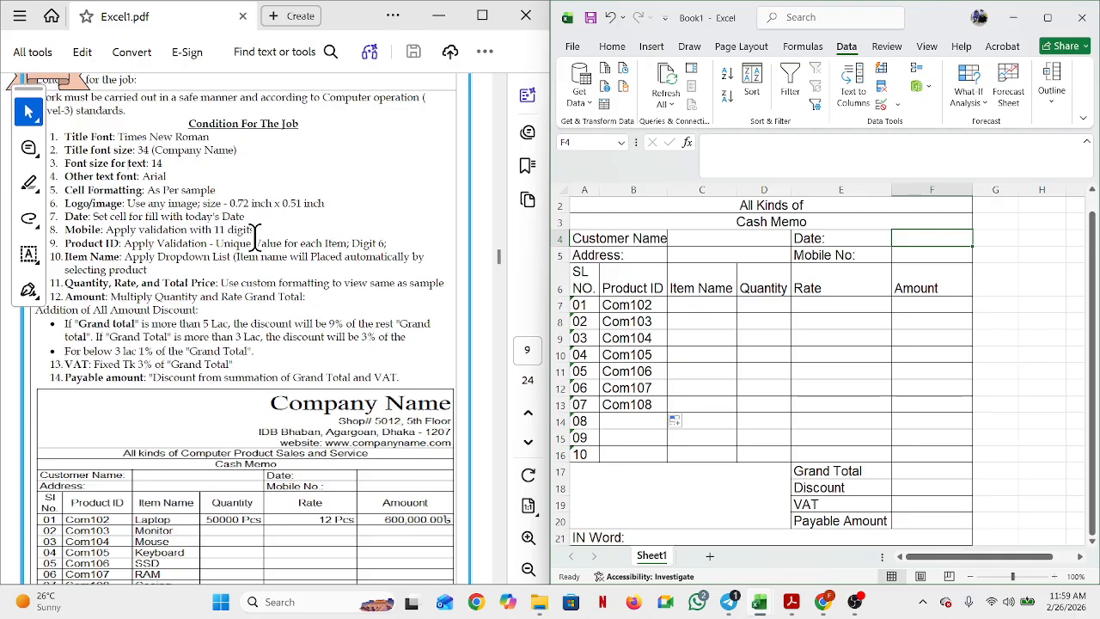
{"action": "type", "text": "="}
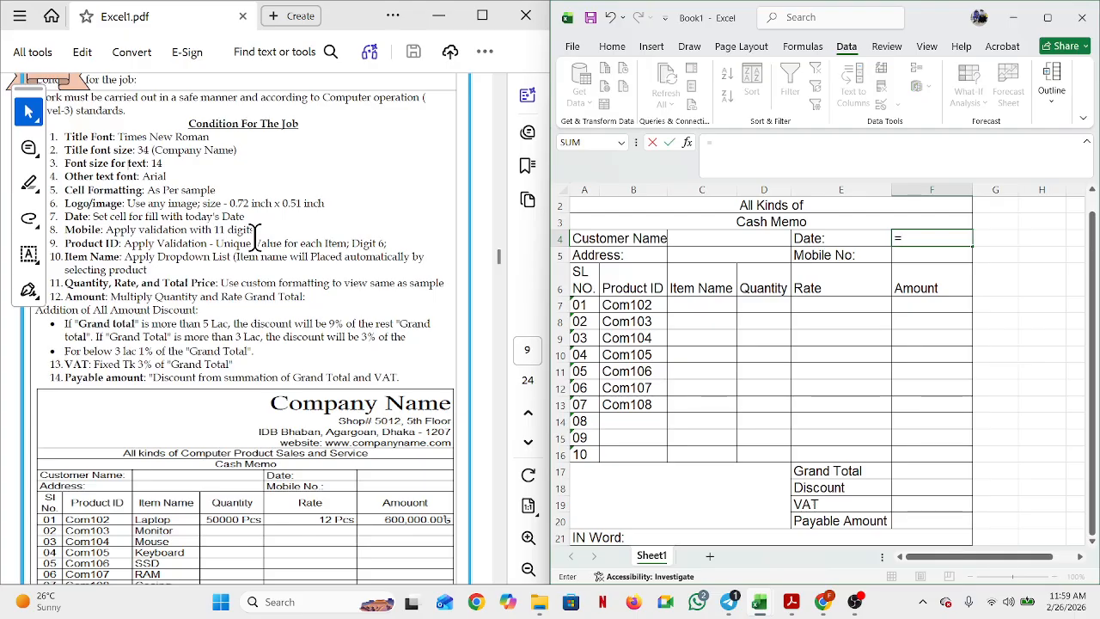
{"action": "type", "text": "to"}
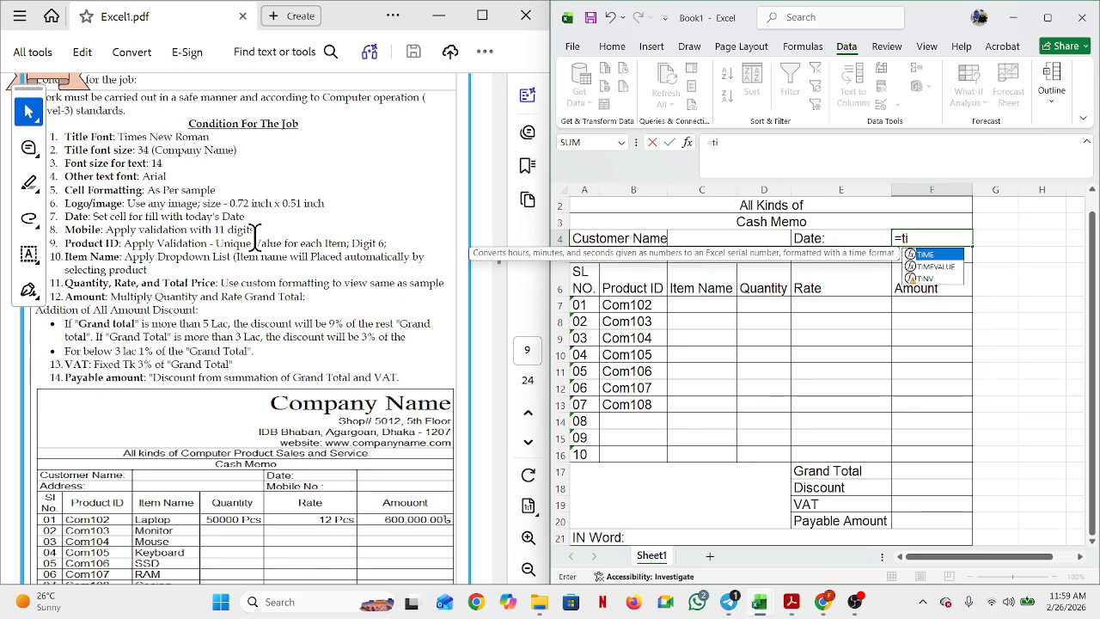
{"action": "key", "text": "BackSpace"}
{"action": "type", "text": "id"}
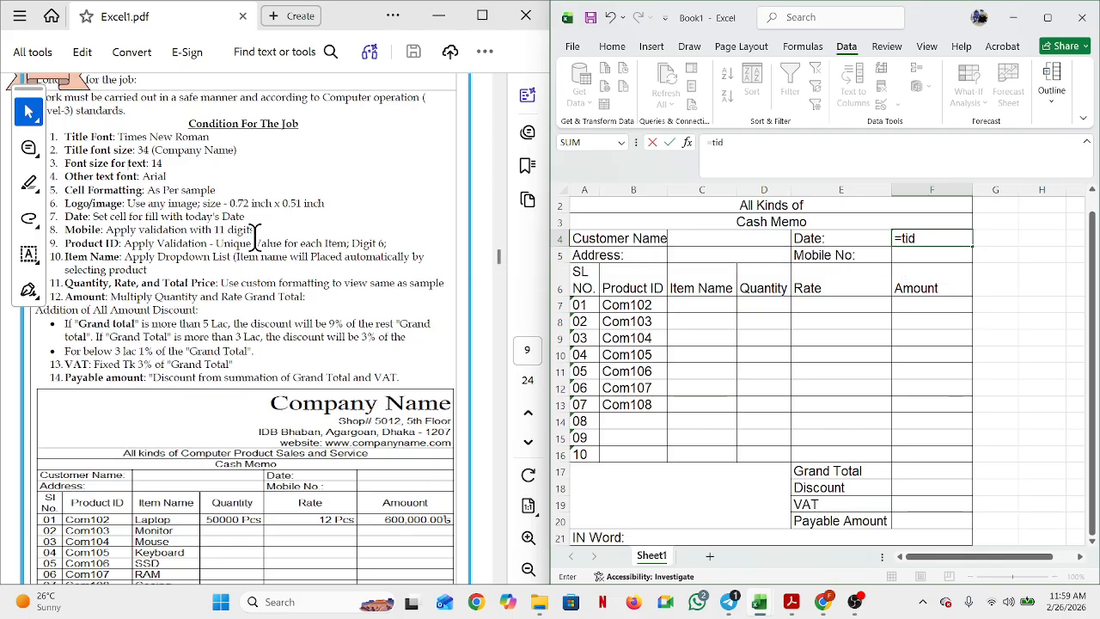
{"action": "key", "text": "BackSpace"}
{"action": "key", "text": "BackSpace"}
{"action": "type", "text": "oda"}
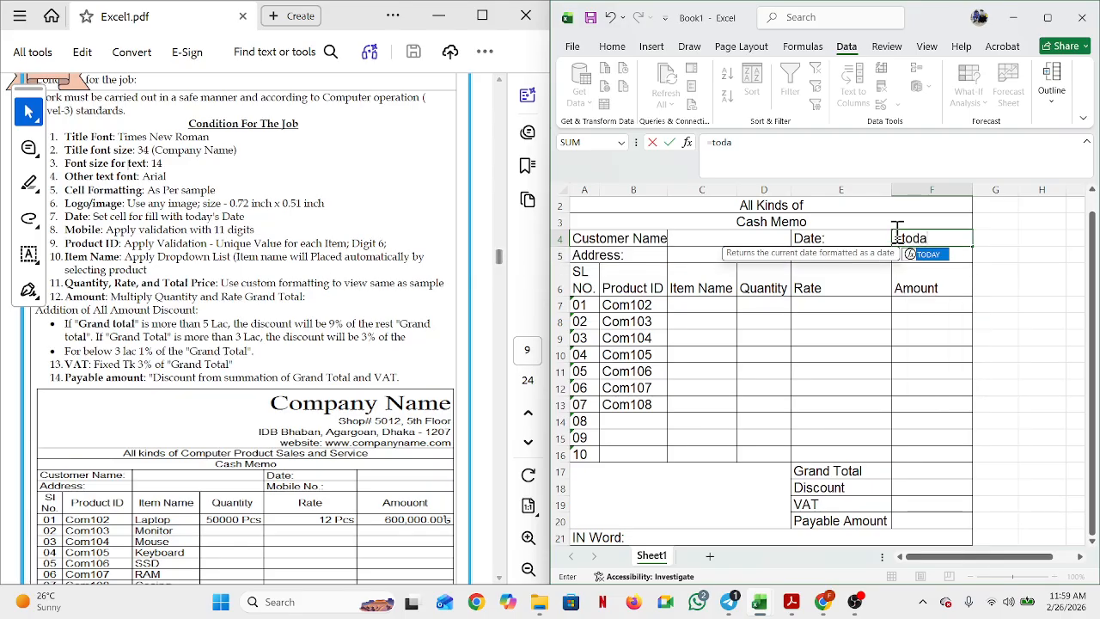
{"action": "double_click", "coordinate": [925, 255]}
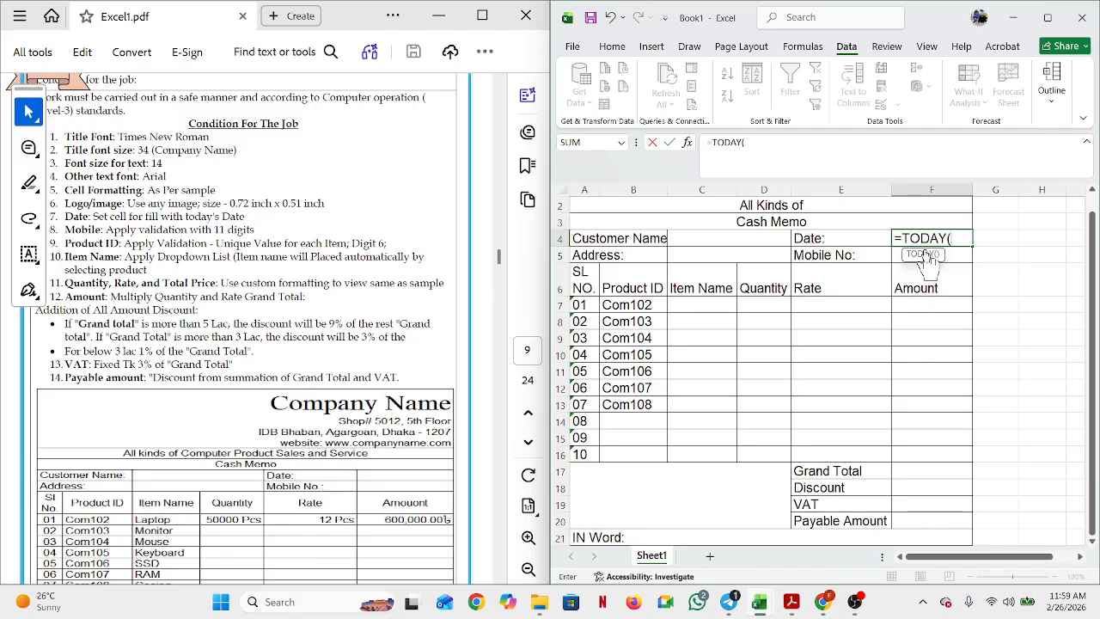
{"action": "type", "text": ")"}
{"action": "key", "text": "Return"}
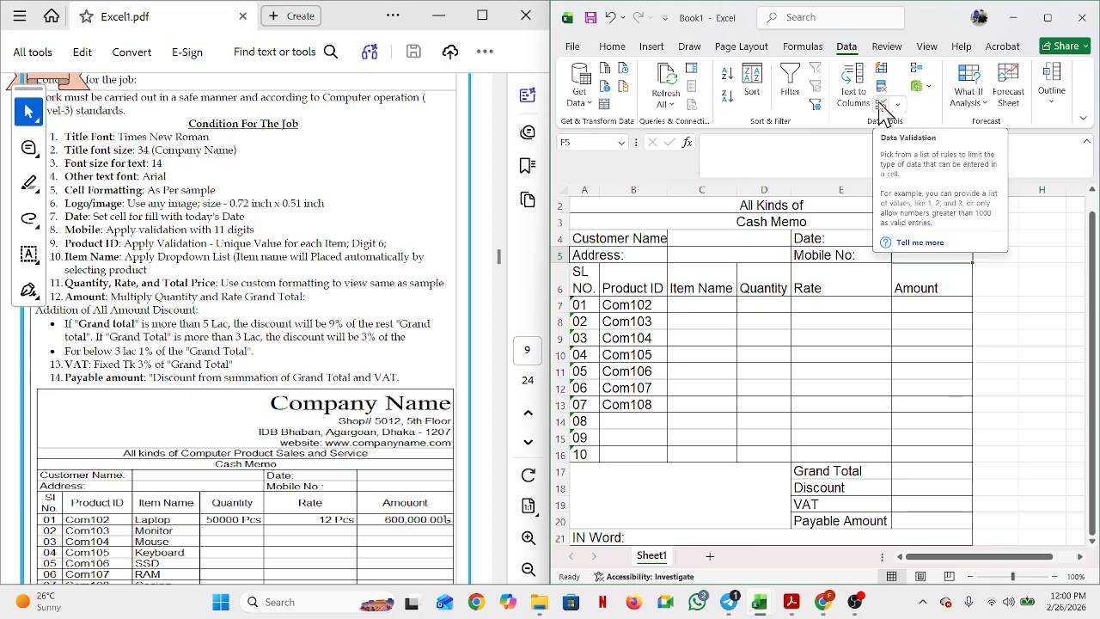
Step: Select the Mobile No cell F5 and bring up its Data Validation dialog
{"action": "left_click", "coordinate": [918, 343]}
{"action": "left_click", "coordinate": [934, 259]}
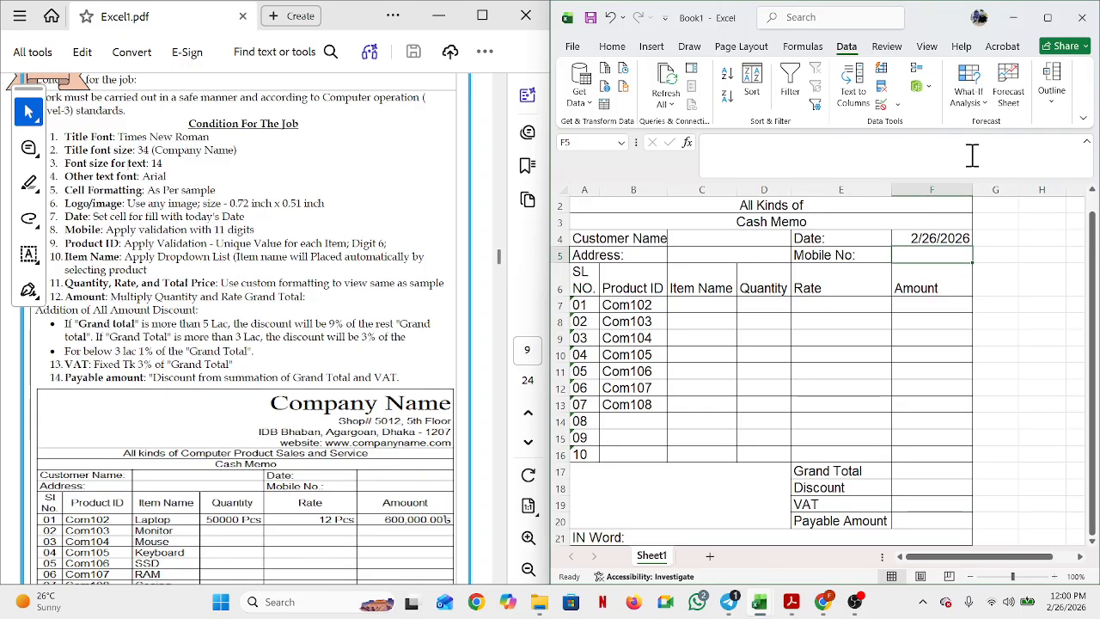
{"action": "left_click", "coordinate": [880, 107]}
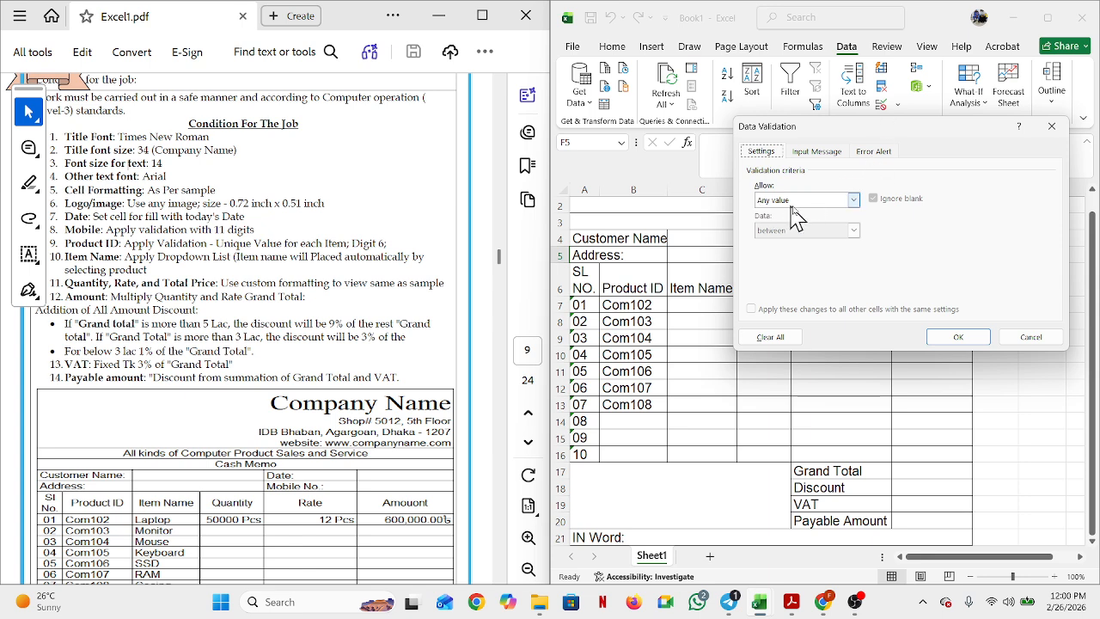
Step: Set F5's validation to Text length equal to 11, then type a test mobile number
{"action": "left_click", "coordinate": [853, 206]}
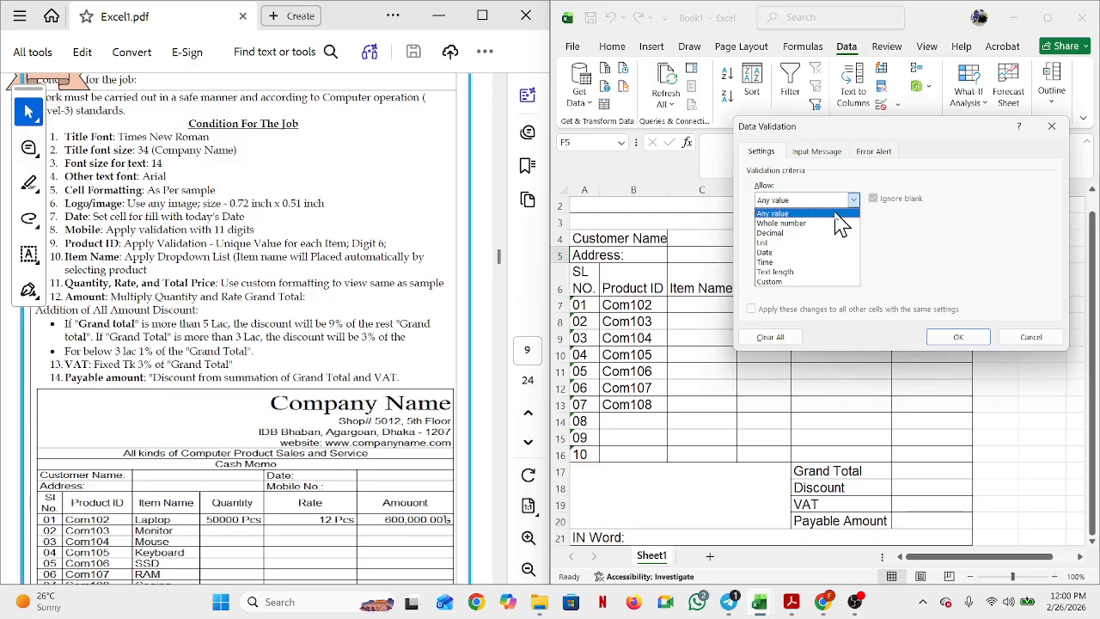
{"action": "left_click", "coordinate": [794, 273]}
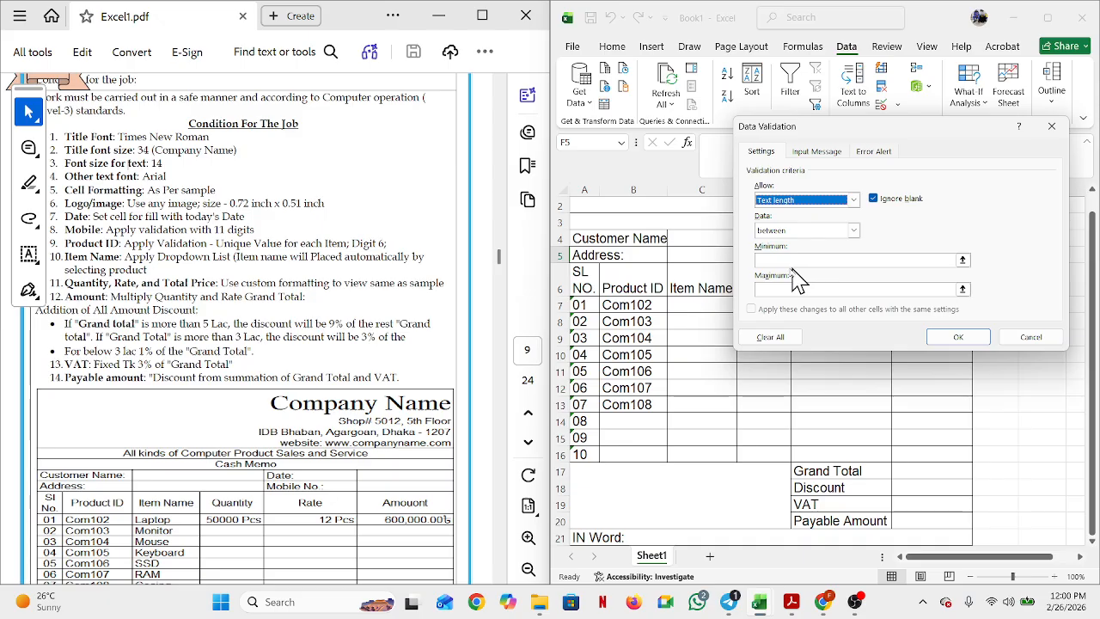
{"action": "left_click", "coordinate": [853, 231]}
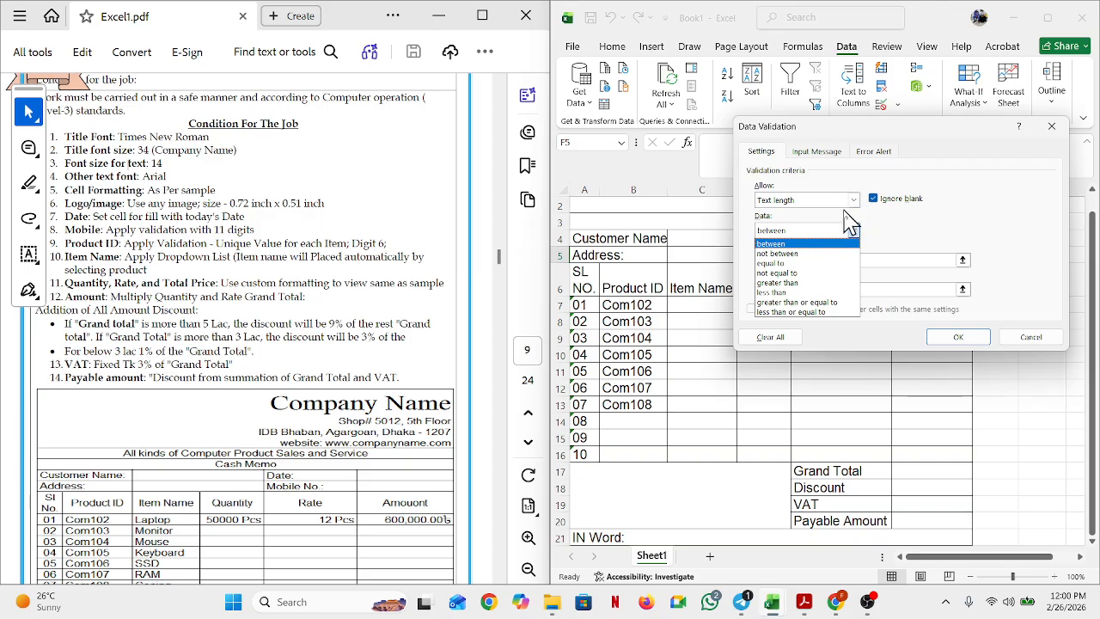
{"action": "left_click", "coordinate": [854, 198]}
{"action": "left_click", "coordinate": [854, 202]}
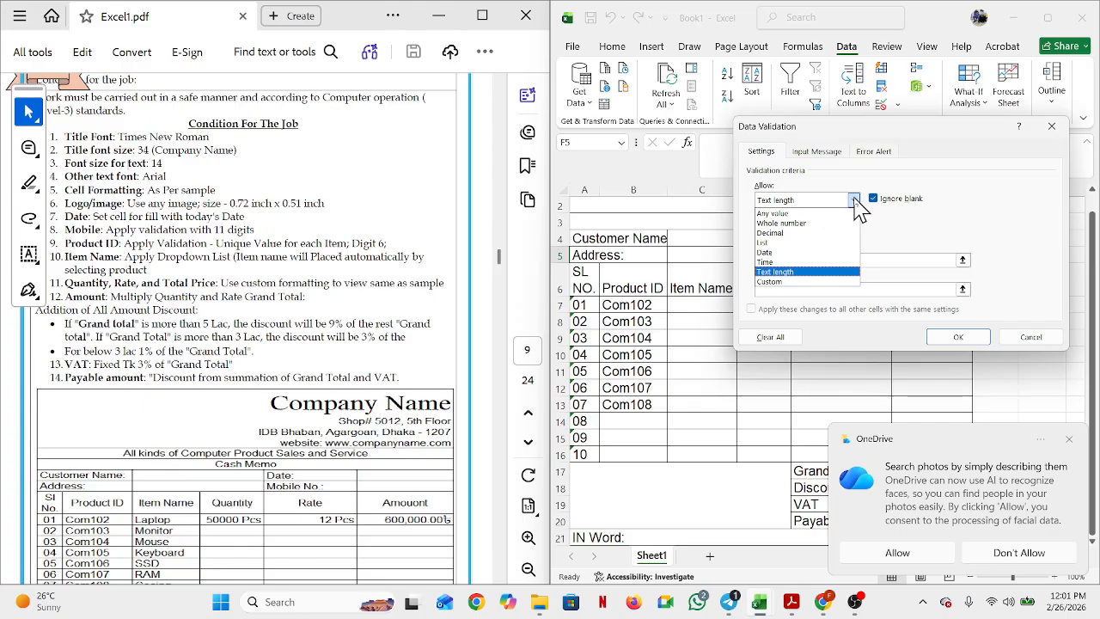
{"action": "left_click", "coordinate": [784, 273]}
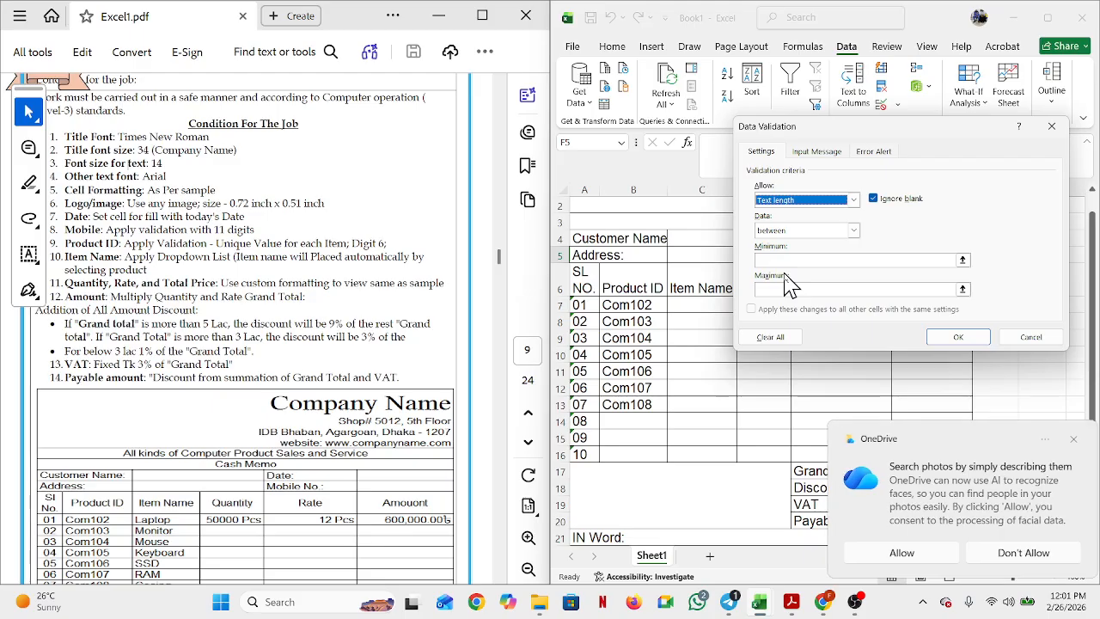
{"action": "left_click", "coordinate": [853, 232]}
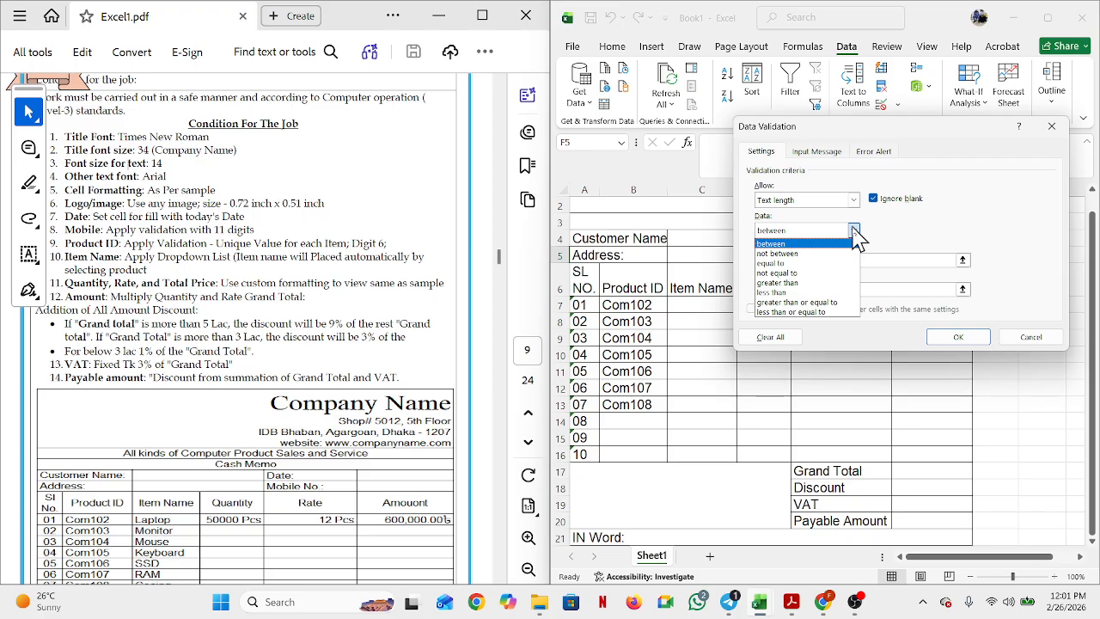
{"action": "left_click", "coordinate": [794, 263]}
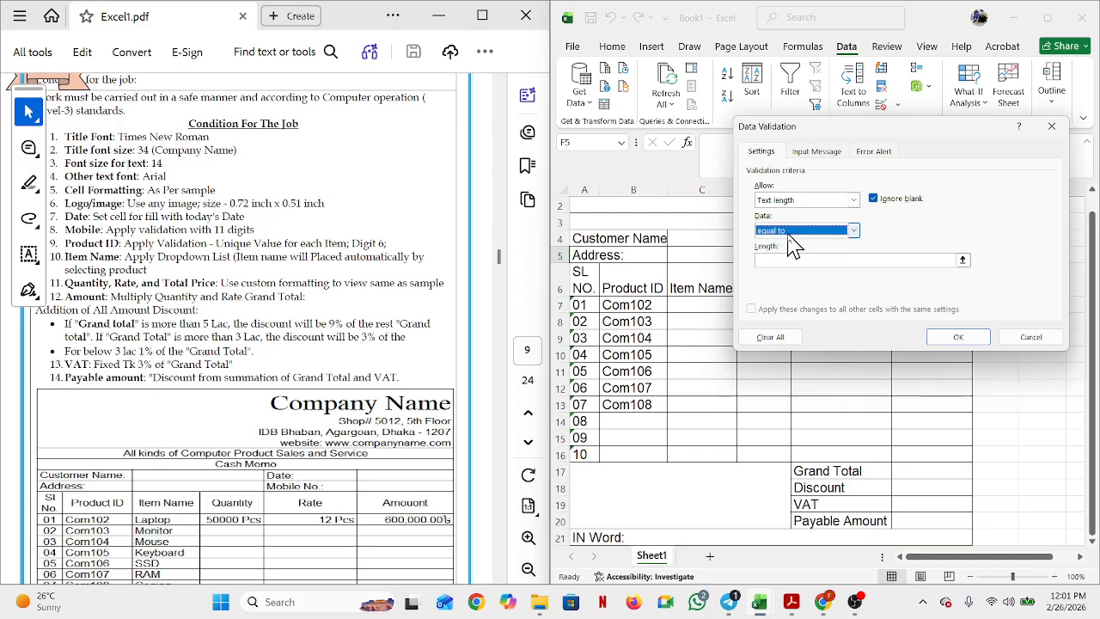
{"action": "left_click", "coordinate": [773, 259]}
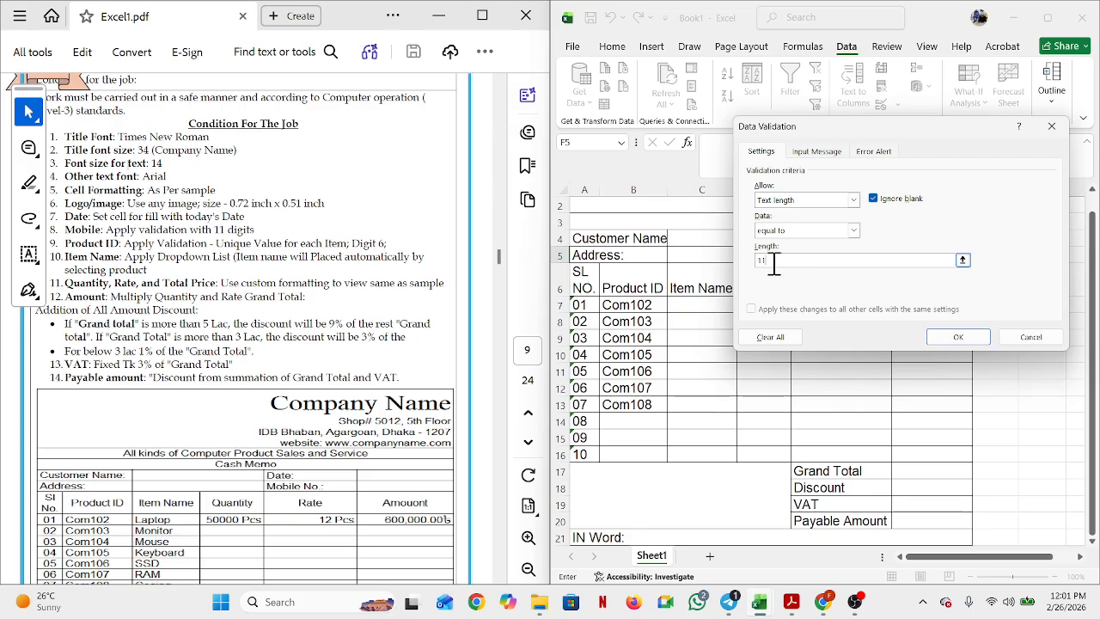
{"action": "key", "text": "Return"}
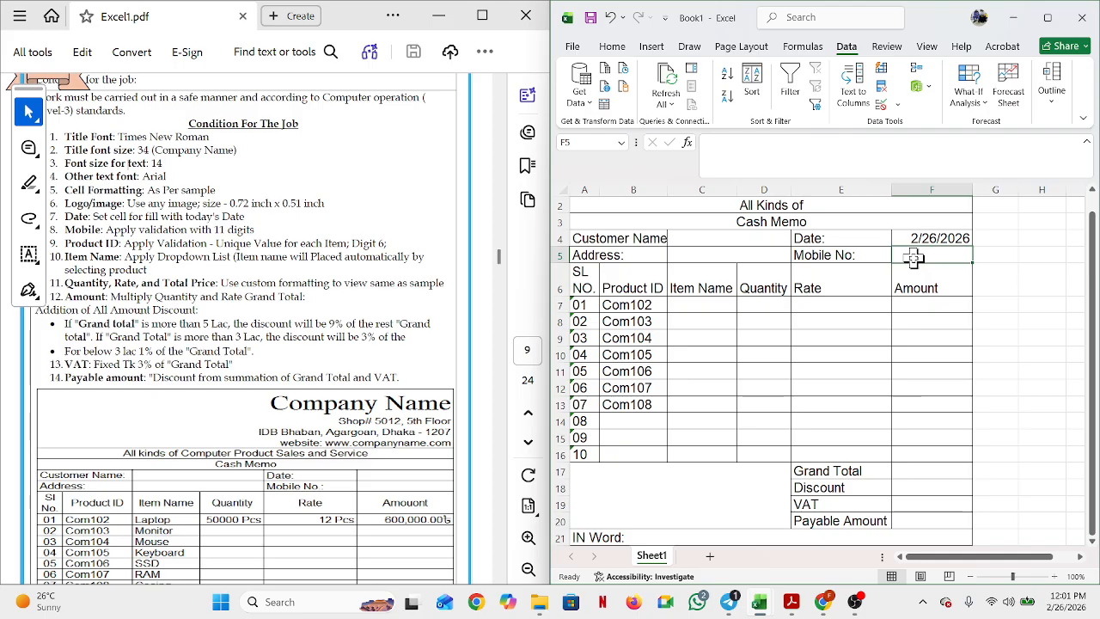
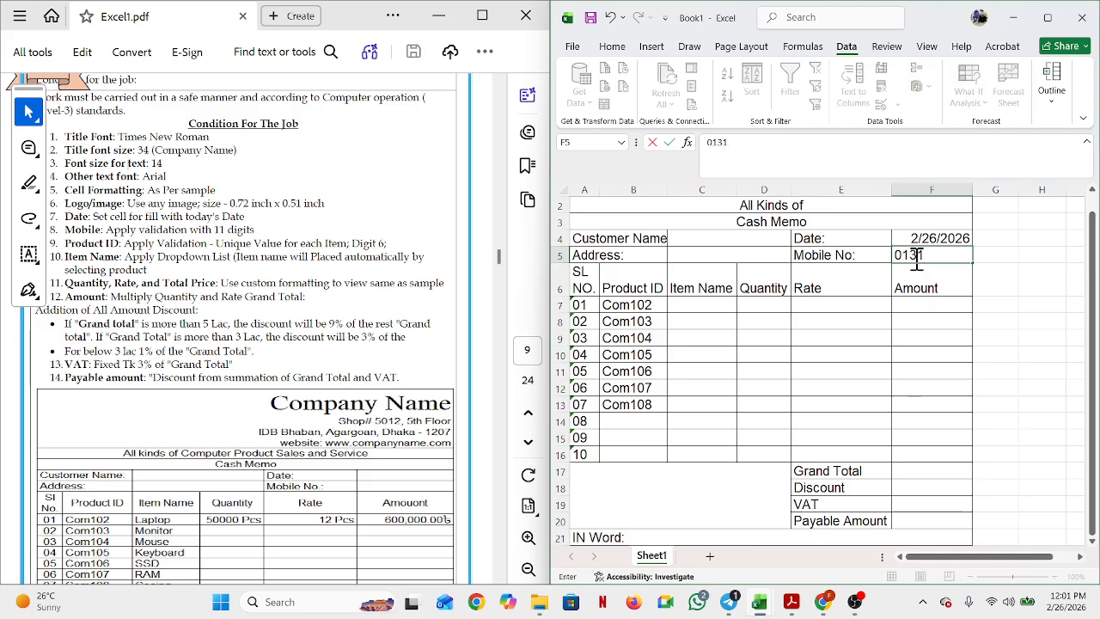
{"action": "left_click", "coordinate": [920, 321]}
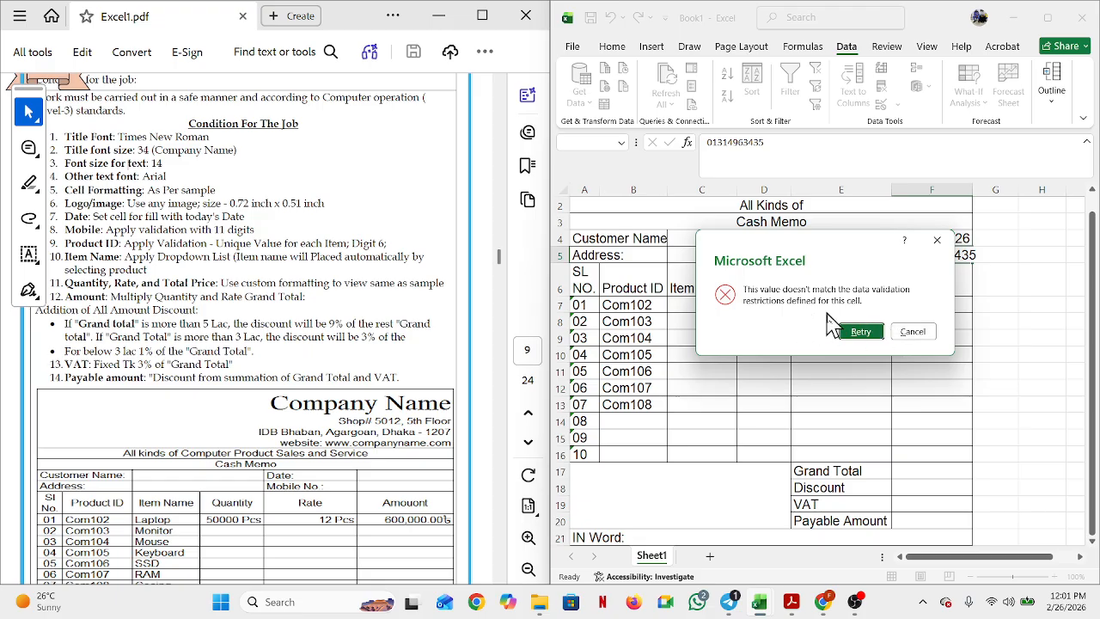
{"action": "left_click", "coordinate": [859, 332]}
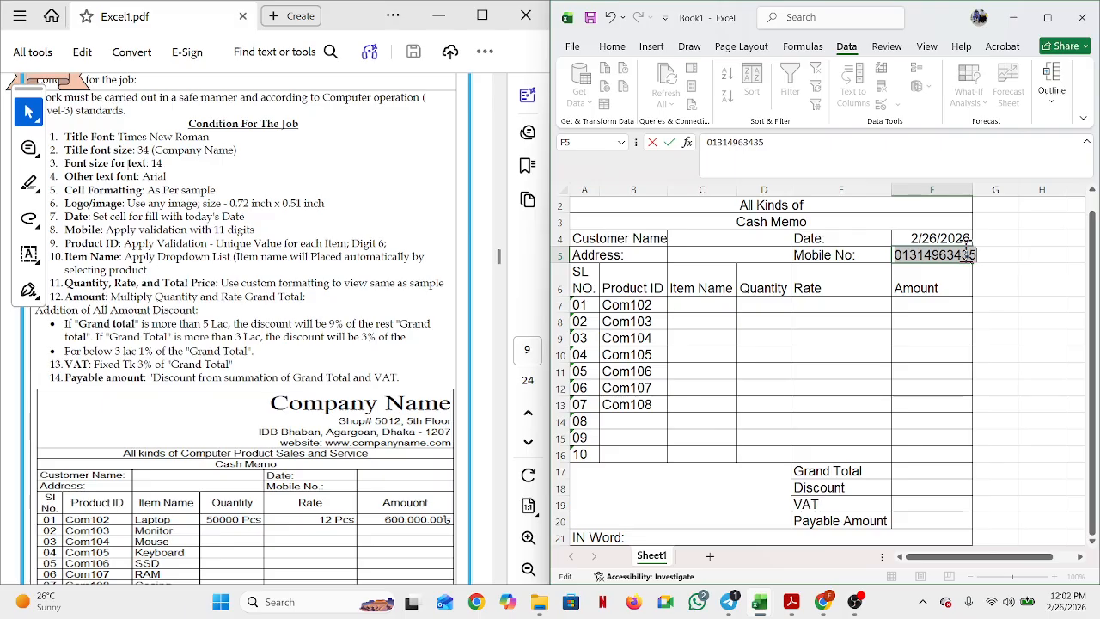
{"action": "key", "text": "BackSpace"}
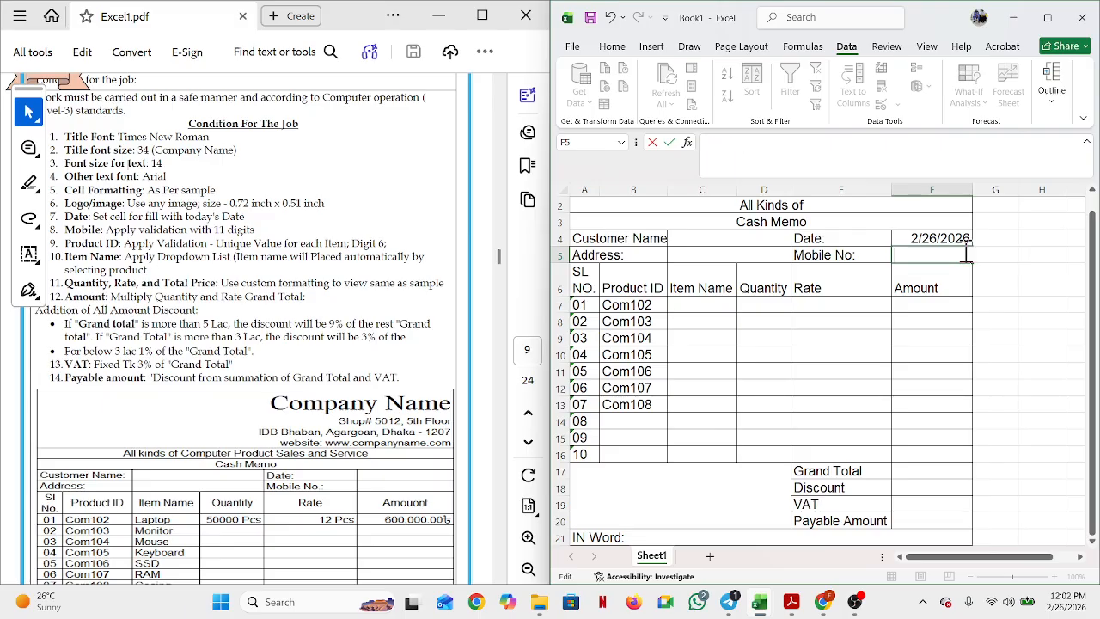
{"action": "left_click", "coordinate": [921, 393]}
{"action": "left_click", "coordinate": [934, 258]}
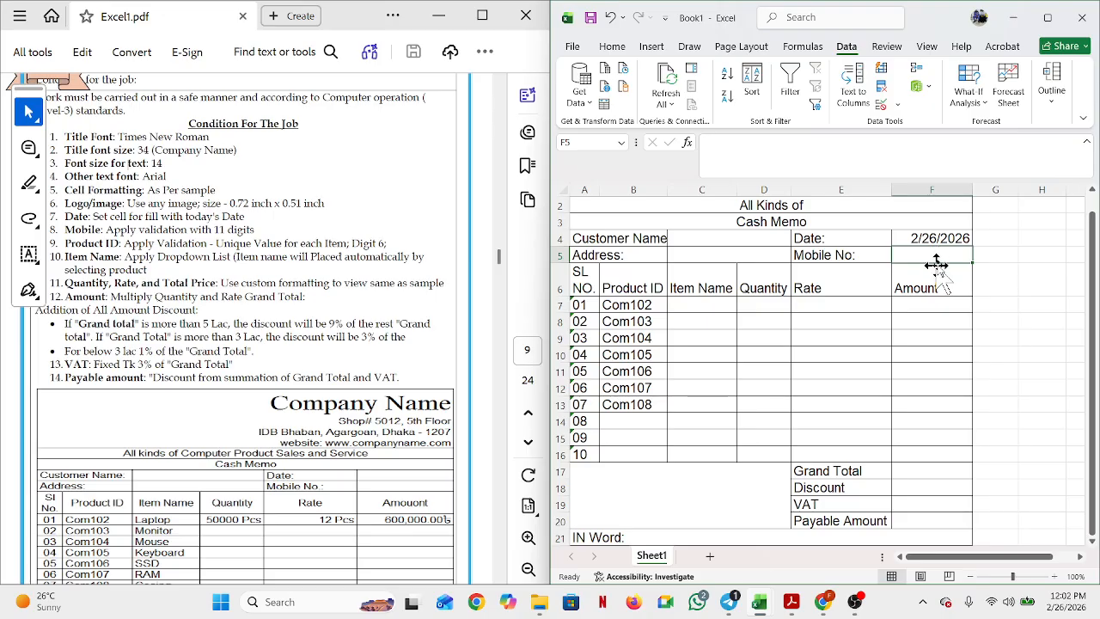
Step: Enter the test formula =ISNUMBER(F5)=11 in cell H13
{"action": "left_click", "coordinate": [1041, 288]}
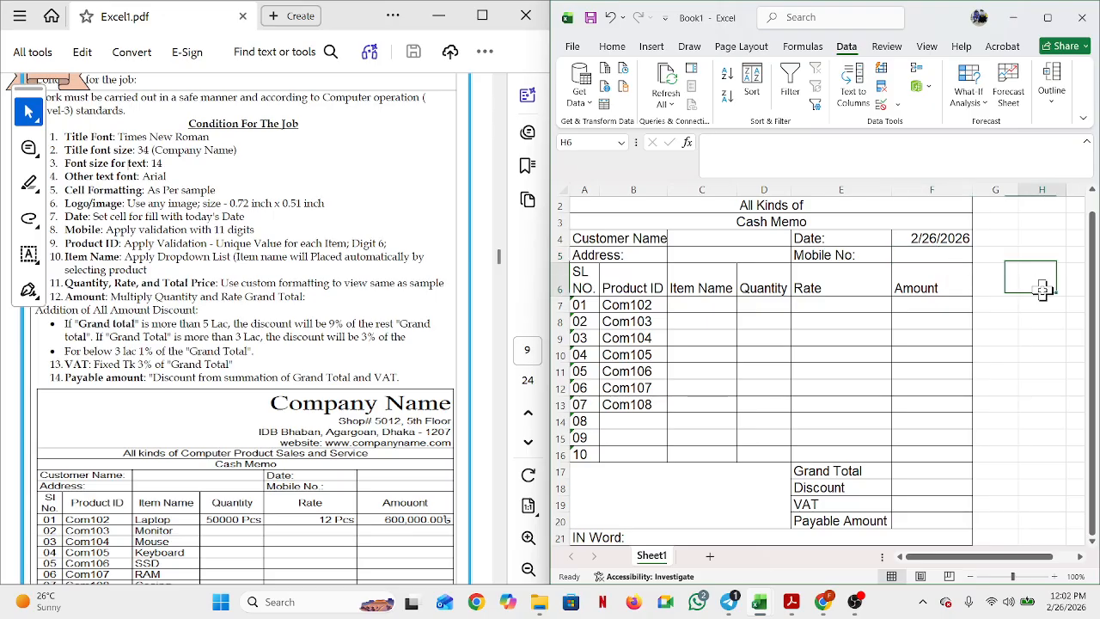
{"action": "left_click", "coordinate": [938, 258]}
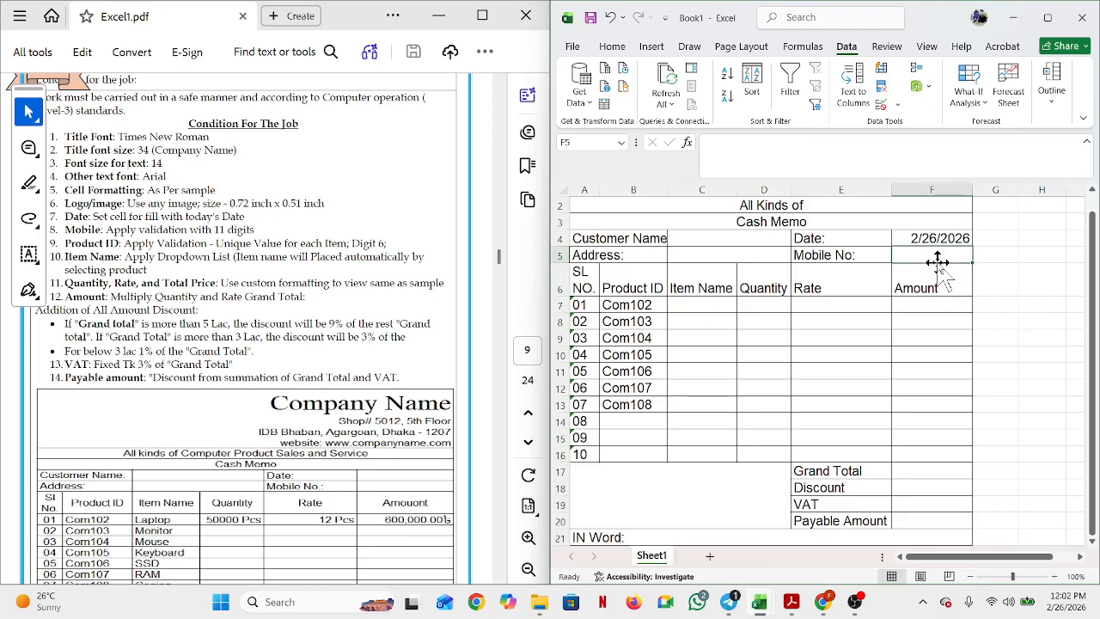
{"action": "left_click", "coordinate": [1029, 405]}
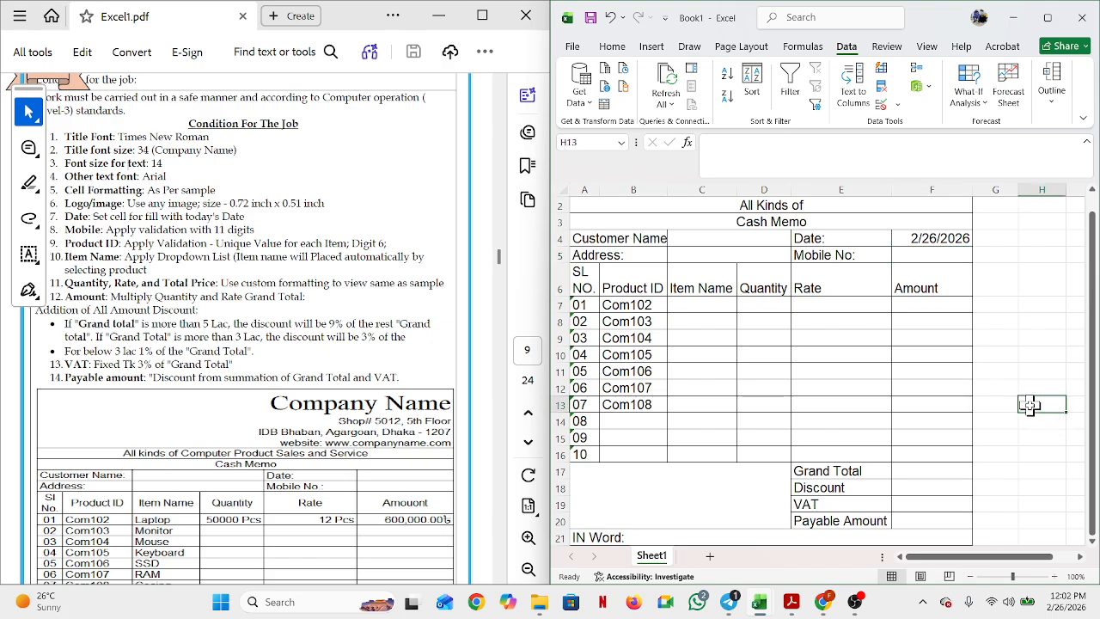
{"action": "type", "text": "="}
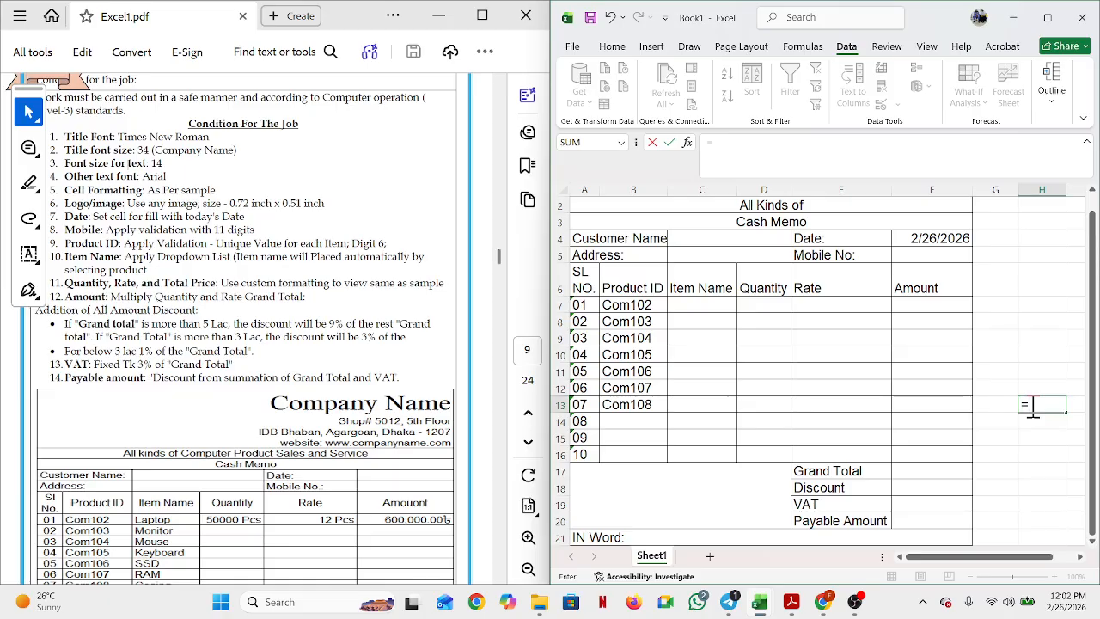
{"action": "type", "text": "is"}
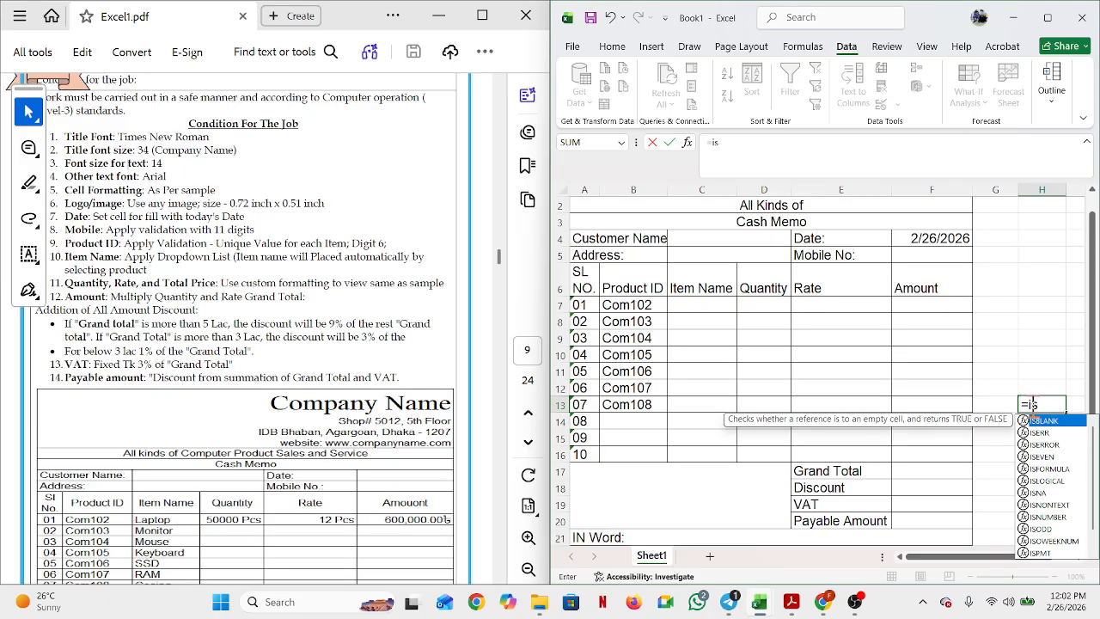
{"action": "type", "text": "n"}
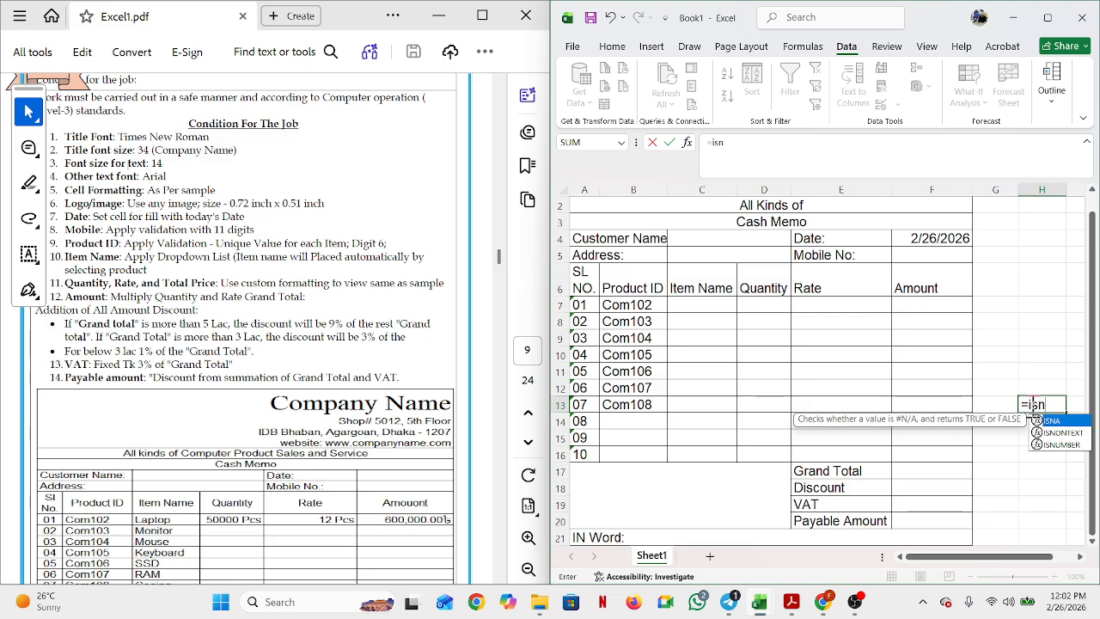
{"action": "double_click", "coordinate": [1071, 445]}
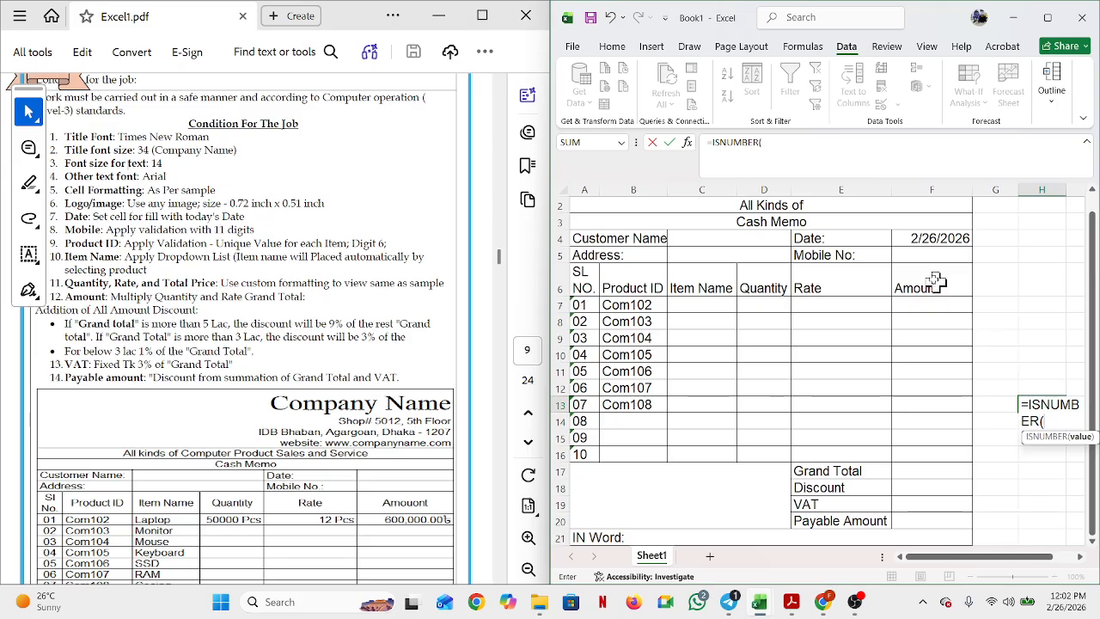
{"action": "left_click", "coordinate": [921, 251]}
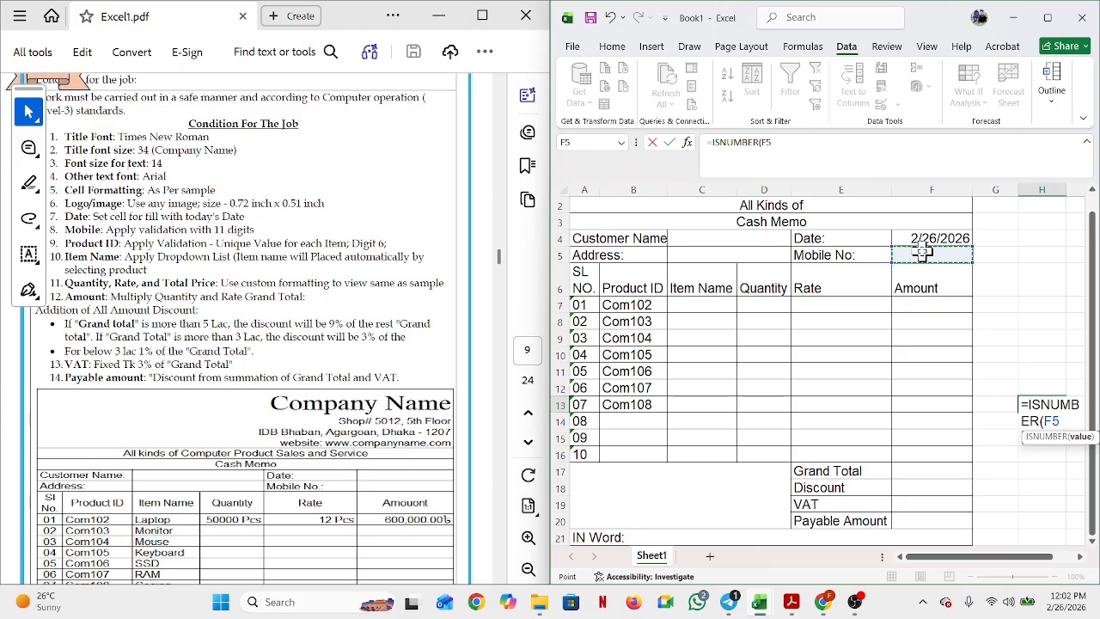
{"action": "type", "text": ")"}
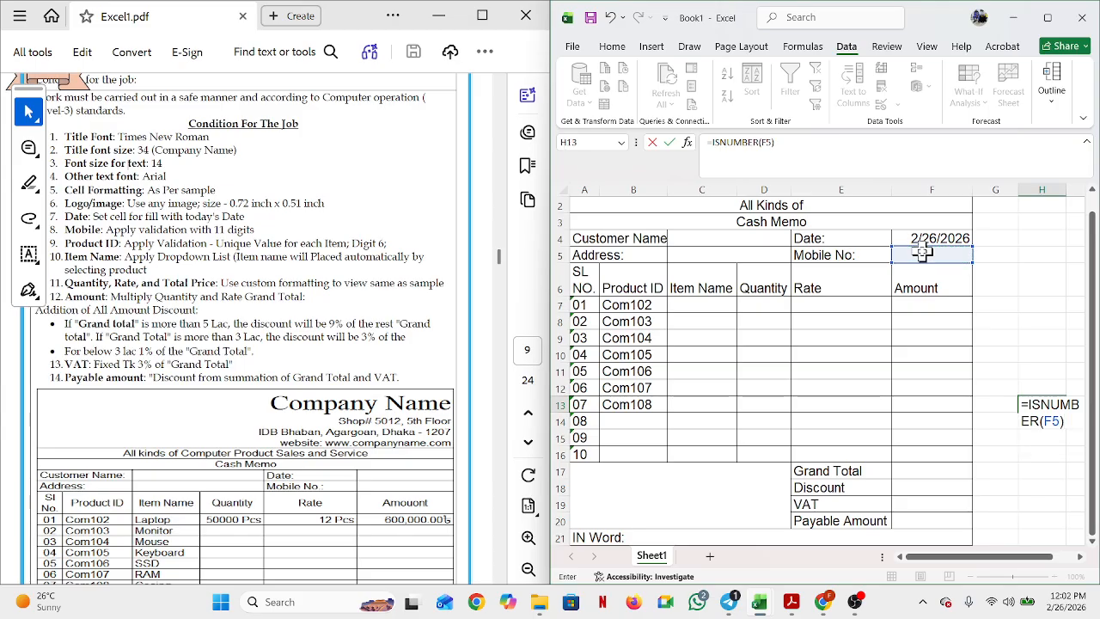
{"action": "type", "text": "=11"}
{"action": "key", "text": "Return"}
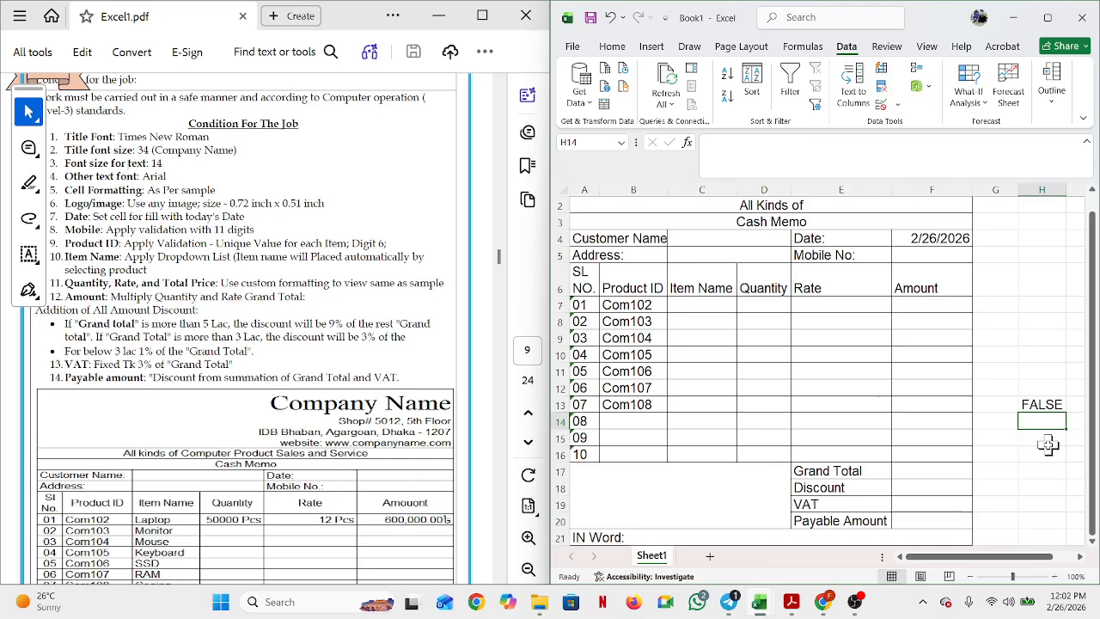
Step: Copy H13's formula text from the formula bar and reselect F5
{"action": "left_click", "coordinate": [1049, 404]}
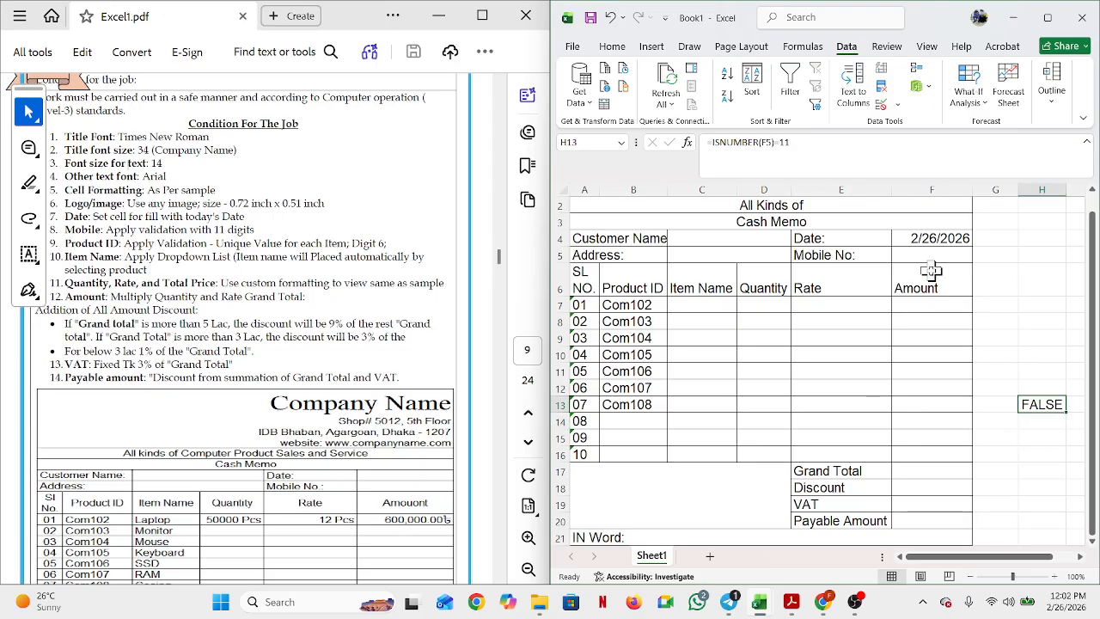
{"action": "left_click", "coordinate": [805, 143]}
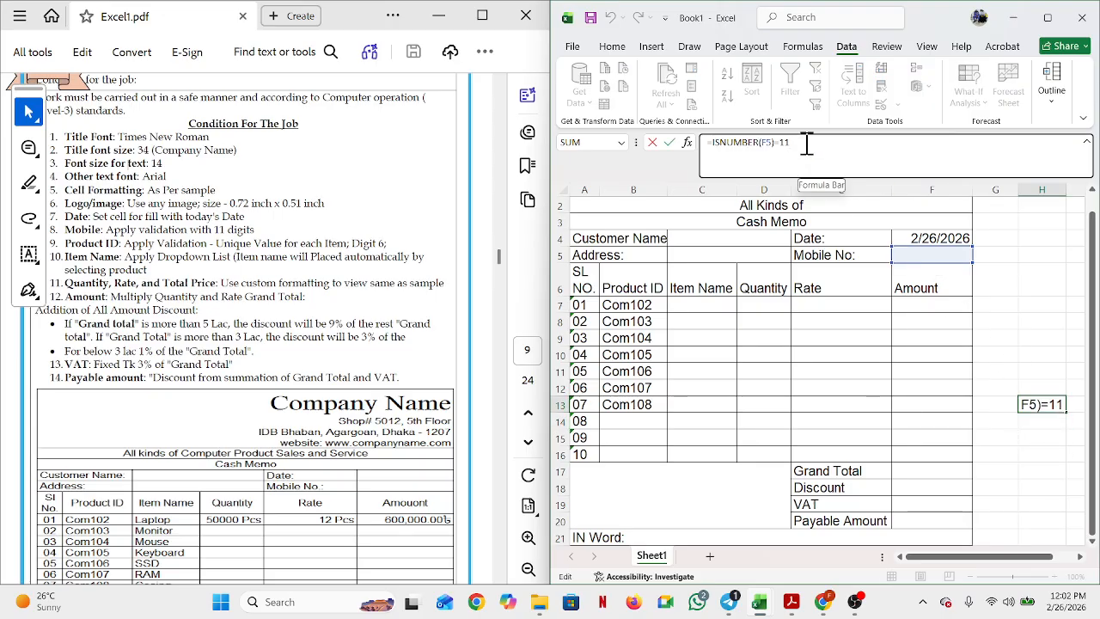
{"action": "left_click_drag", "start_coordinate": [806, 143], "coordinate": [706, 143]}
{"action": "key", "text": "ctrl+c"}
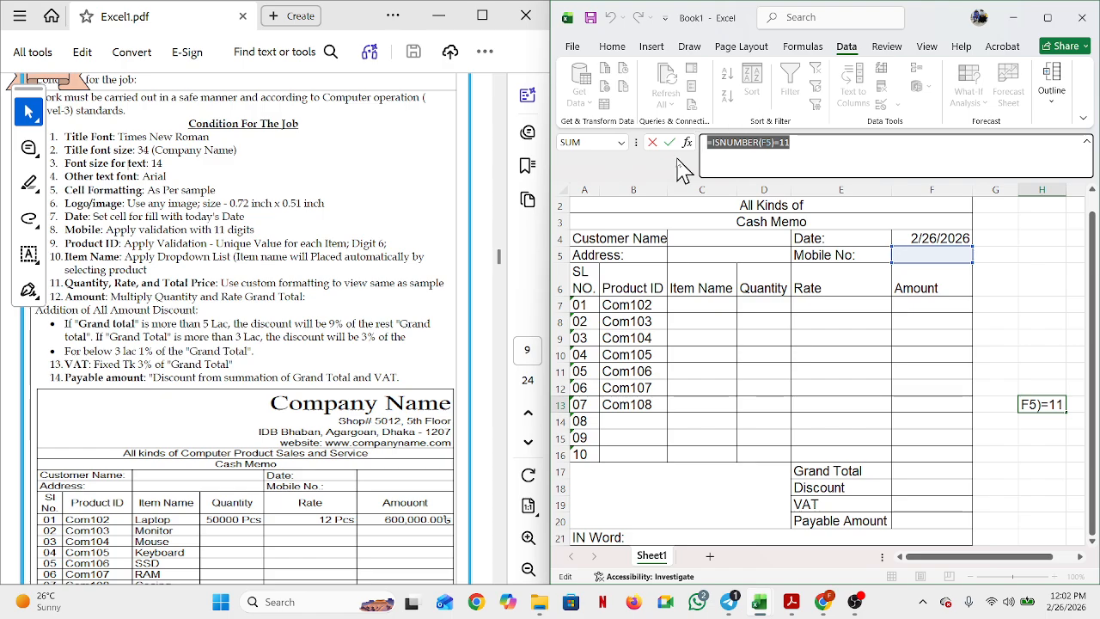
{"action": "key", "text": "Return"}
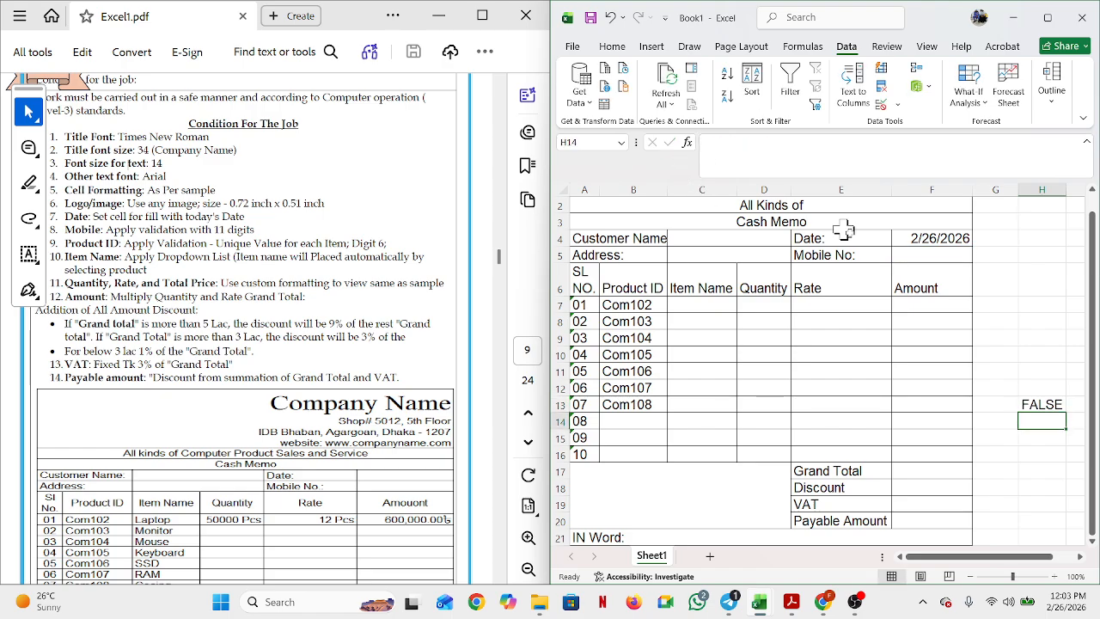
{"action": "left_click", "coordinate": [913, 258]}
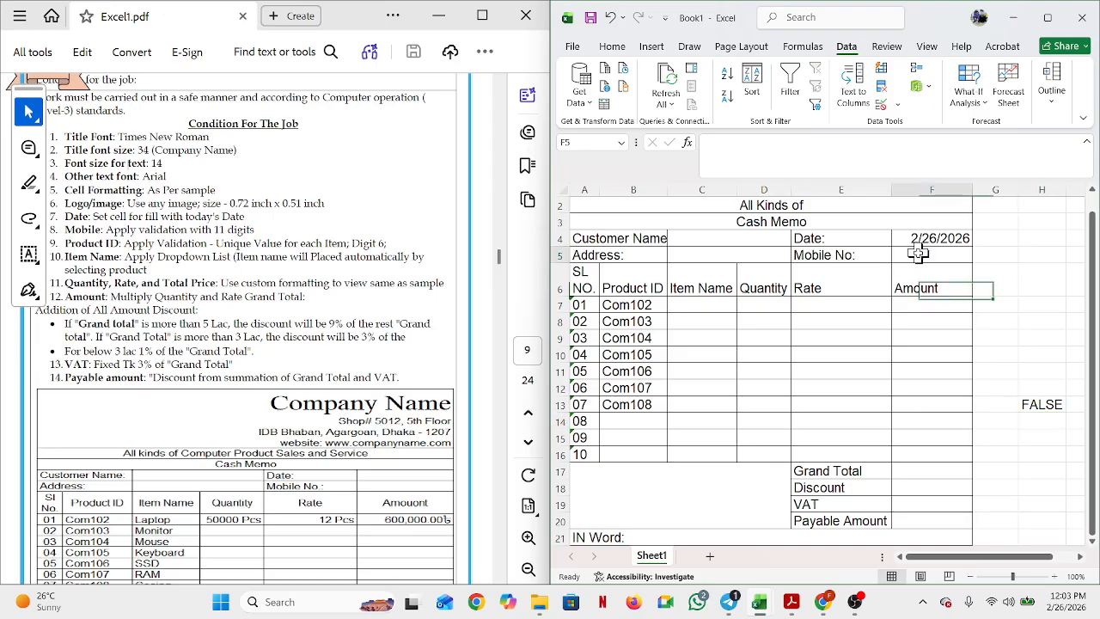
Step: Clear F5's text-length rule, choose Custom, and paste the copied ISNUMBER formula
{"action": "left_click", "coordinate": [879, 110]}
{"action": "left_click", "coordinate": [789, 340]}
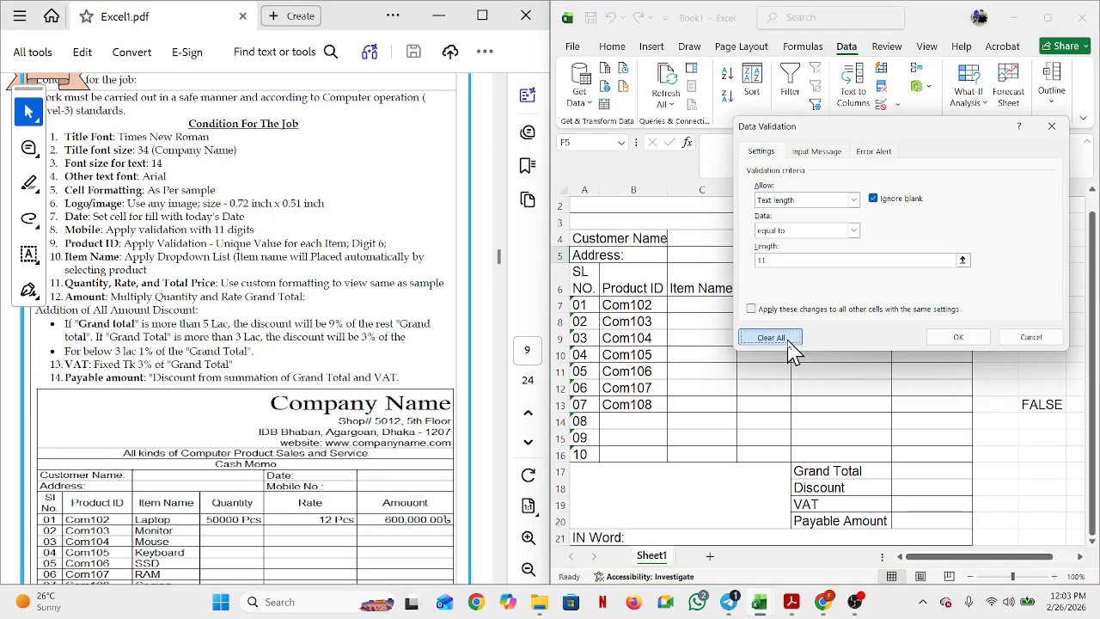
{"action": "left_click", "coordinate": [853, 201]}
{"action": "left_click", "coordinate": [781, 281]}
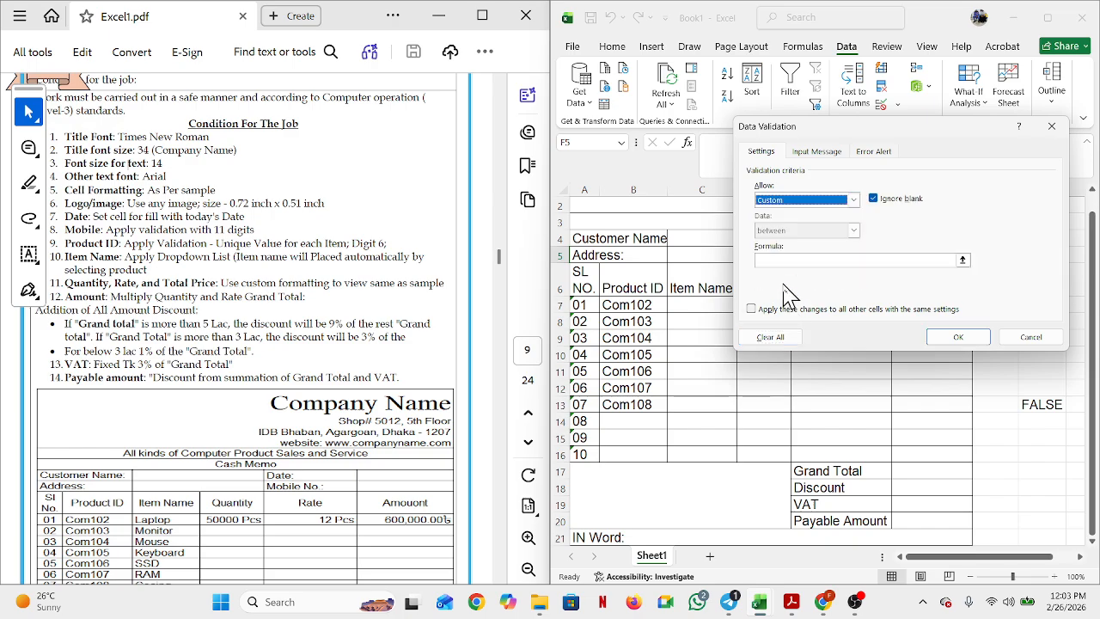
{"action": "left_click", "coordinate": [784, 260]}
{"action": "key", "text": "ctrl+v"}
Step: Apply the =ISNUMBER(F5)=11 rule, test rejected numbers in F5, then clear H13
{"action": "key", "text": "Return"}
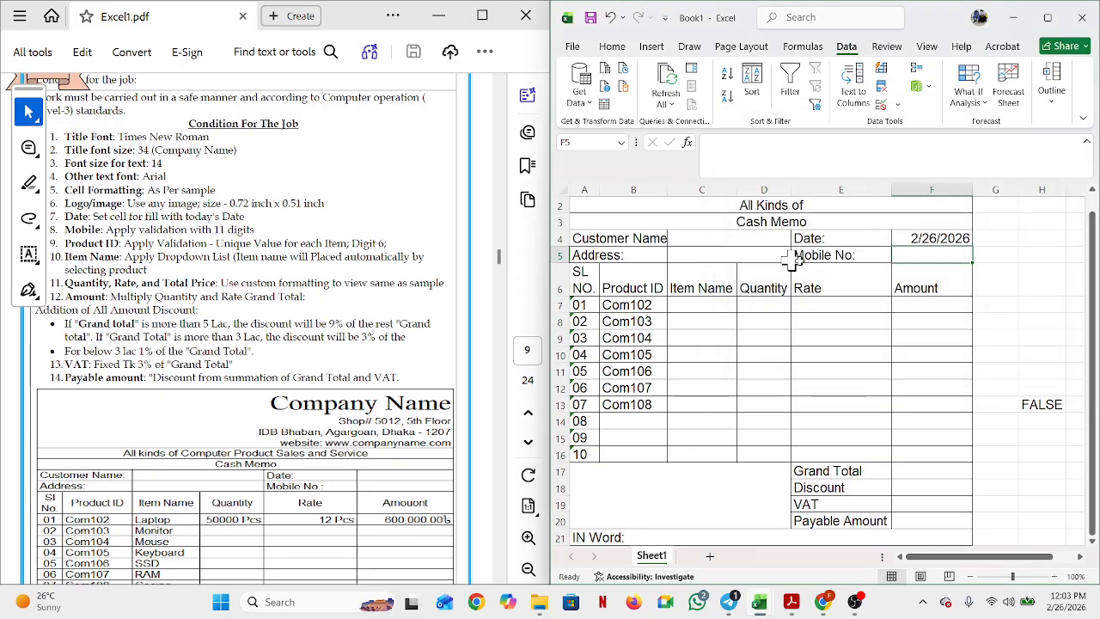
{"action": "type", "text": "013149634"}
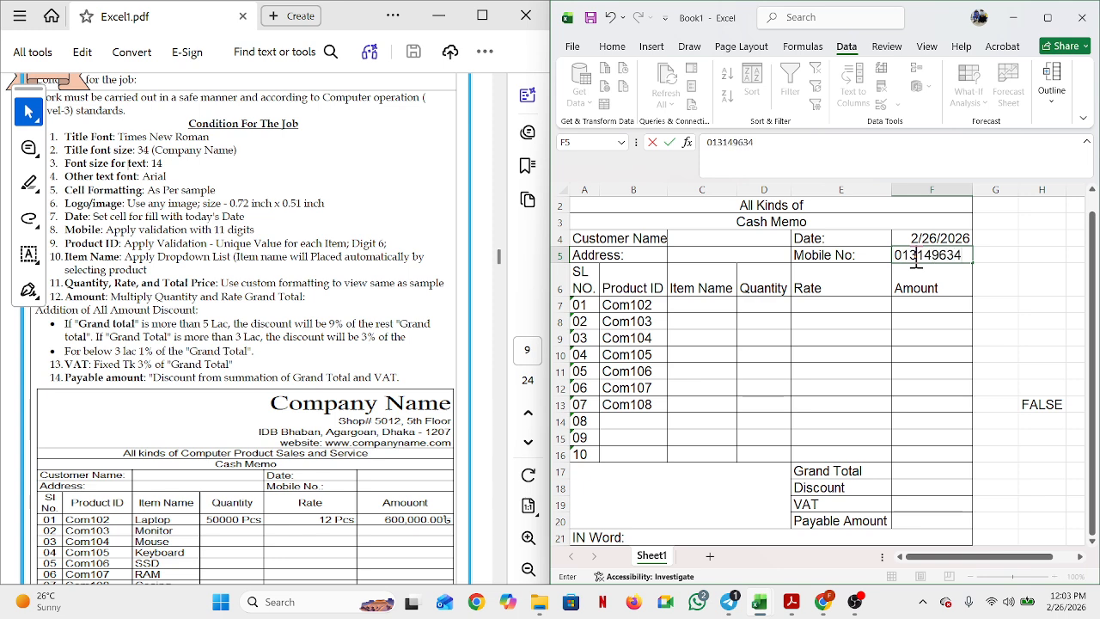
{"action": "key", "text": "Return"}
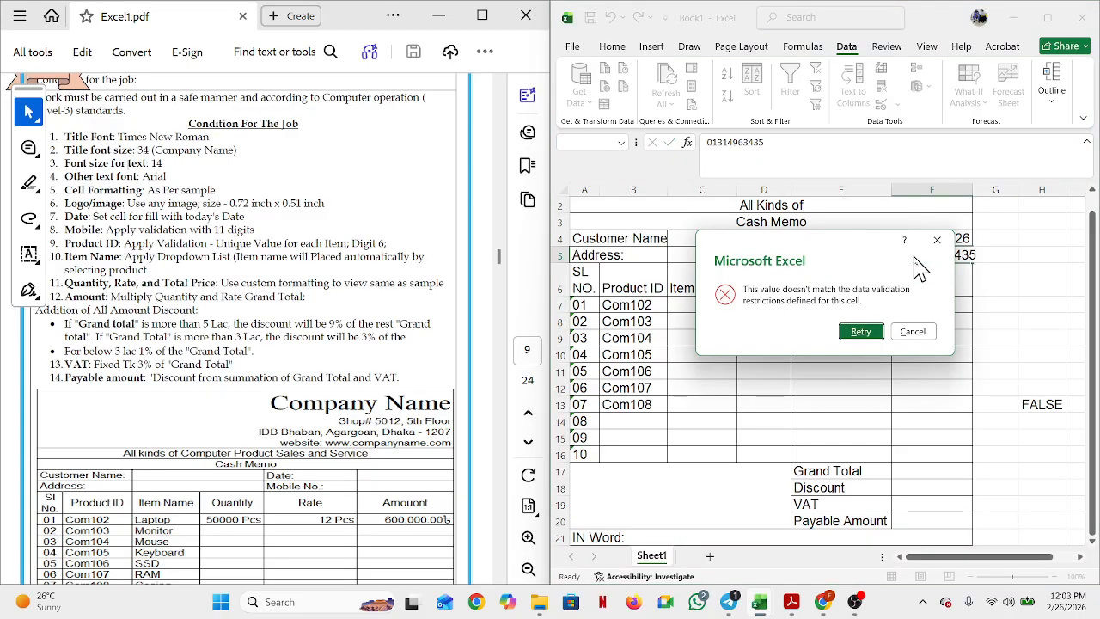
{"action": "left_click", "coordinate": [869, 331]}
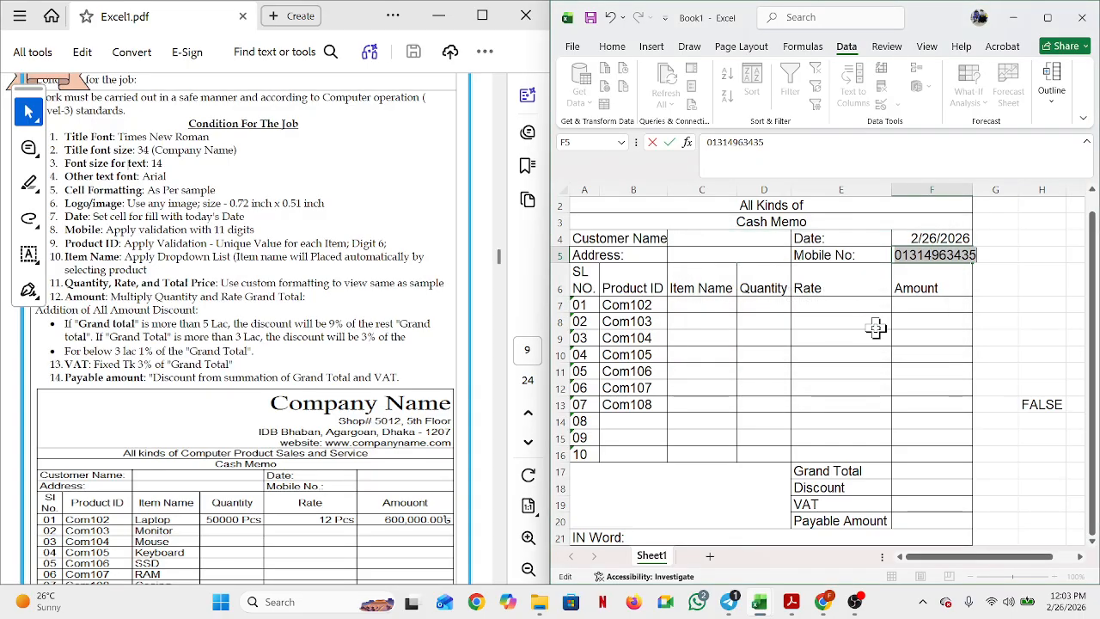
{"action": "left_click", "coordinate": [935, 258]}
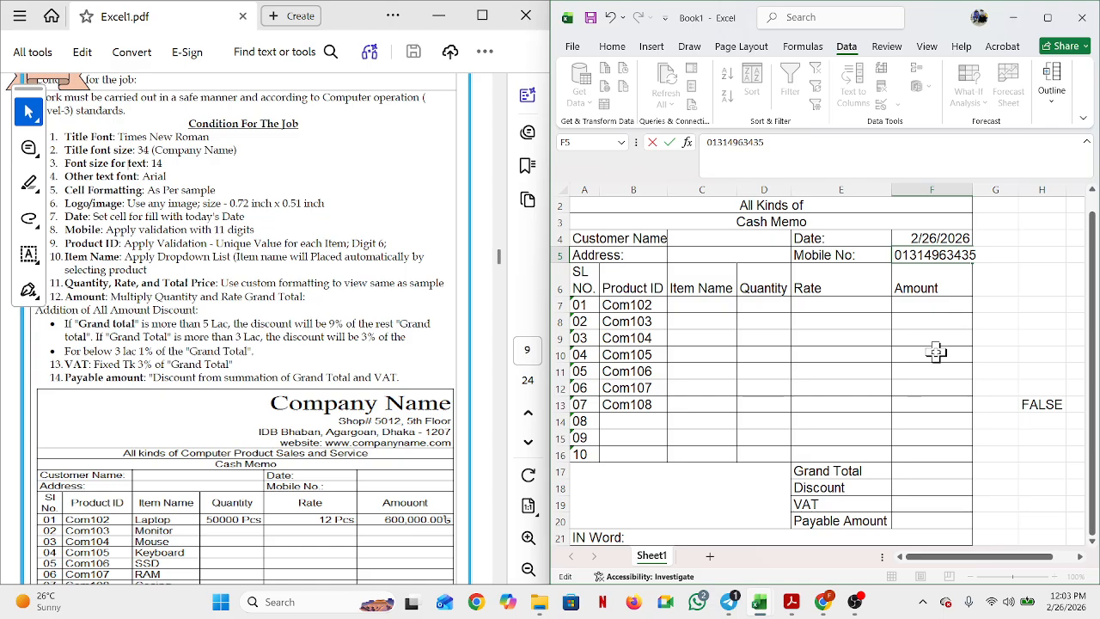
{"action": "key", "text": "BackSpace"}
{"action": "key", "text": "Return"}
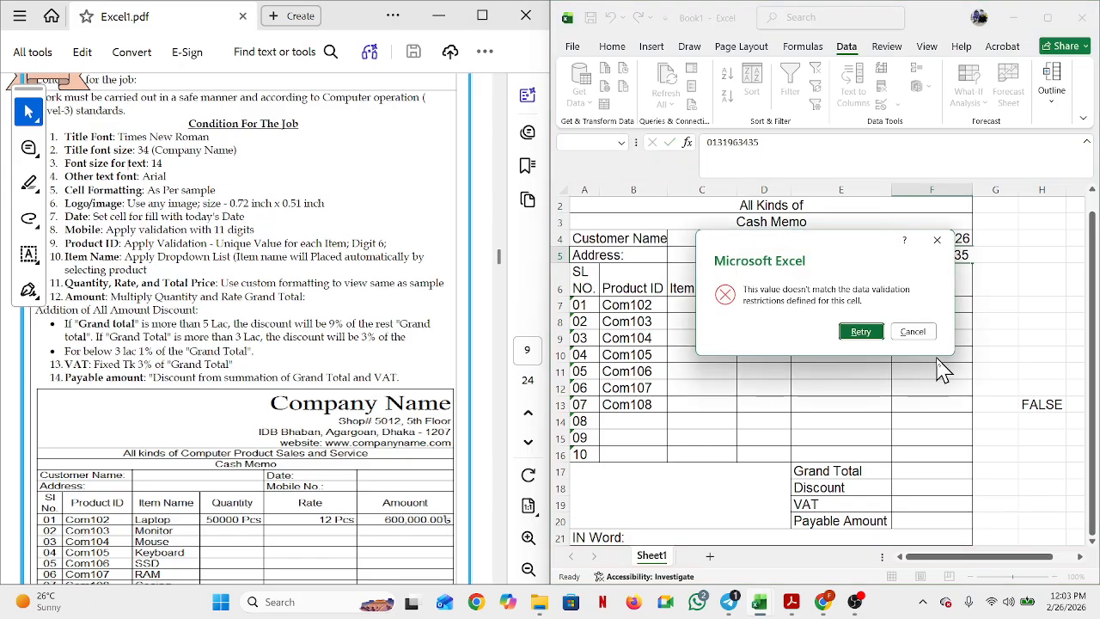
{"action": "left_click", "coordinate": [937, 240]}
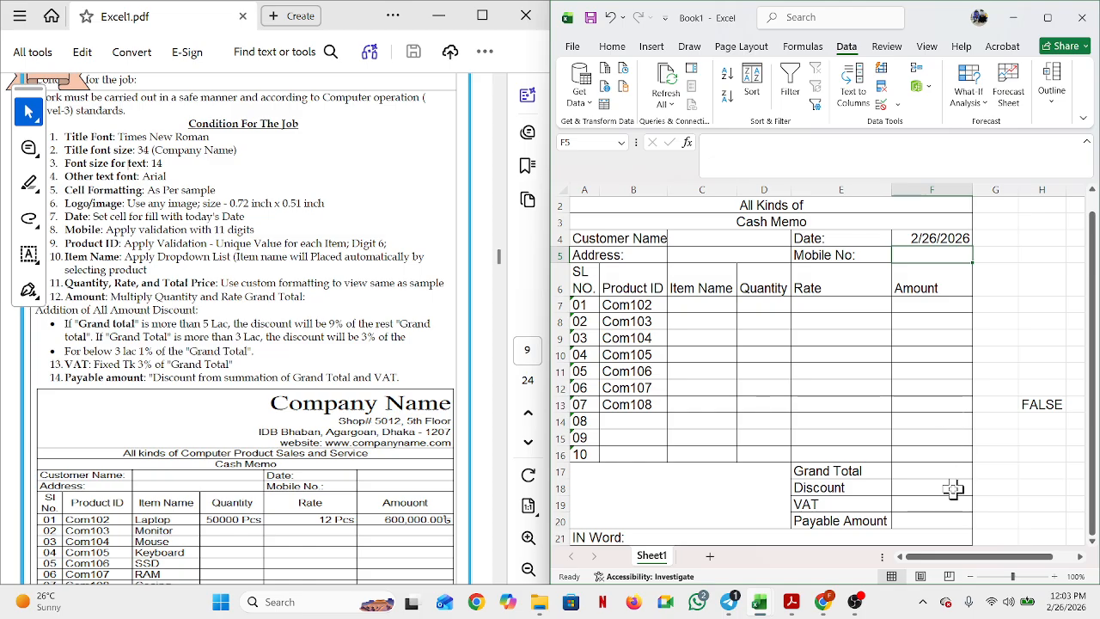
{"action": "left_click", "coordinate": [1044, 404]}
{"action": "key", "text": "Delete"}
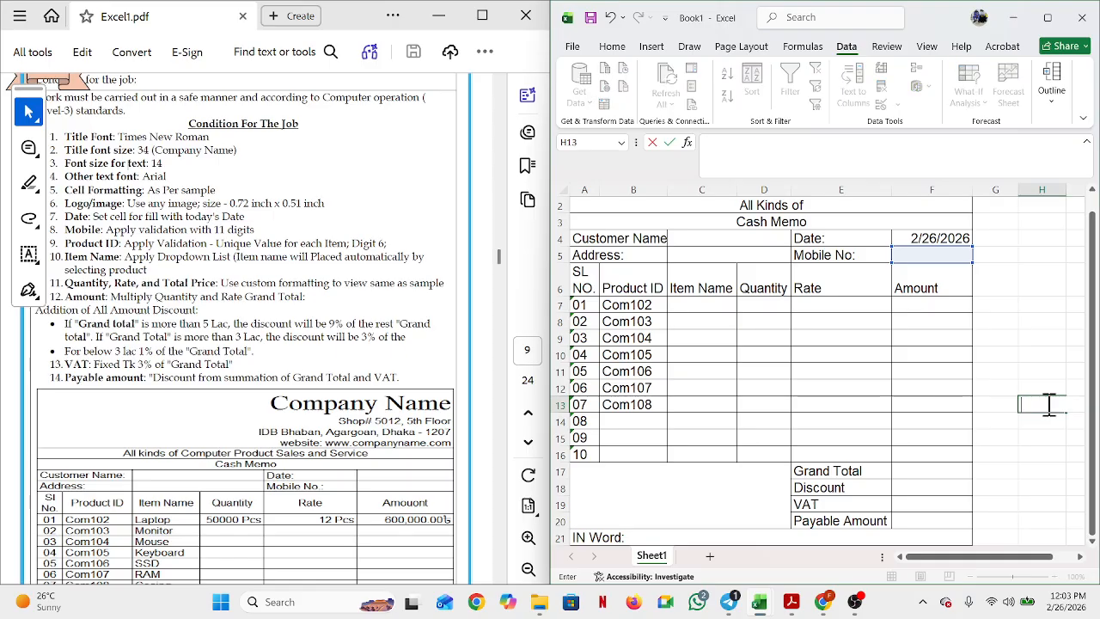
{"action": "left_click", "coordinate": [936, 388]}
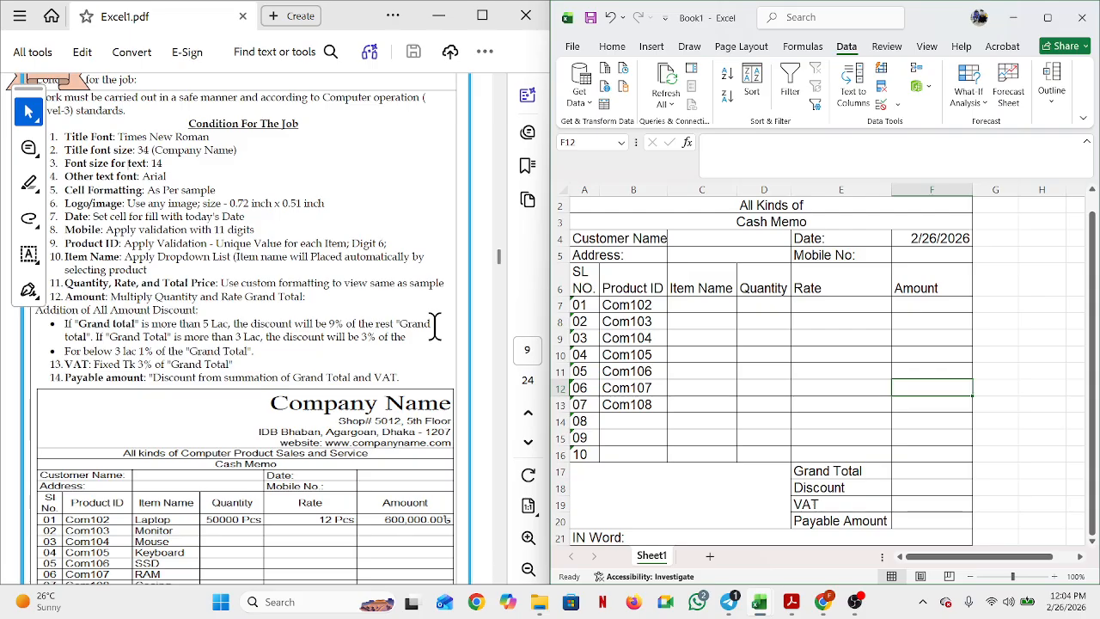
{"action": "scroll", "coordinate": [435, 325], "scroll_direction": "down", "scroll_amount": 1}
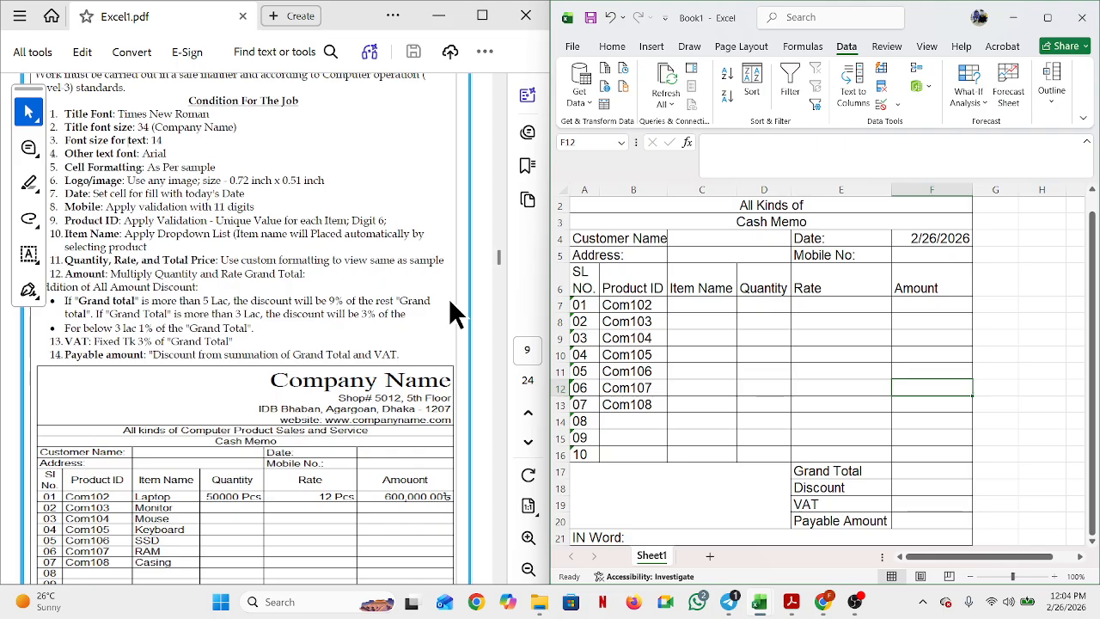
{"action": "scroll", "coordinate": [450, 303], "scroll_direction": "up", "scroll_amount": 1}
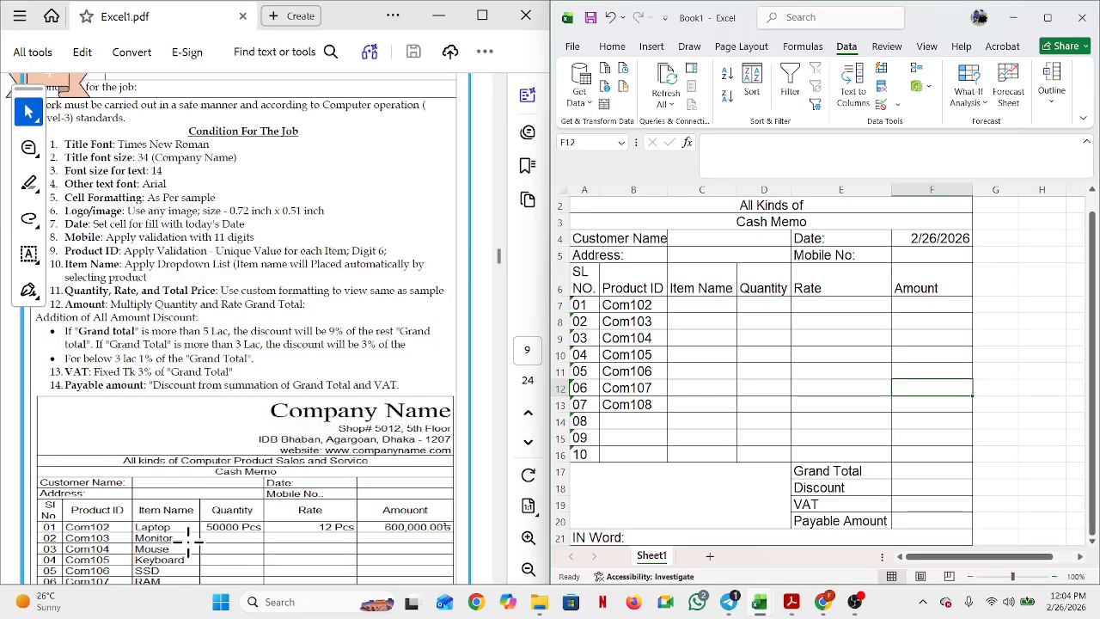
{"action": "scroll", "coordinate": [185, 557], "scroll_direction": "down", "scroll_amount": 4}
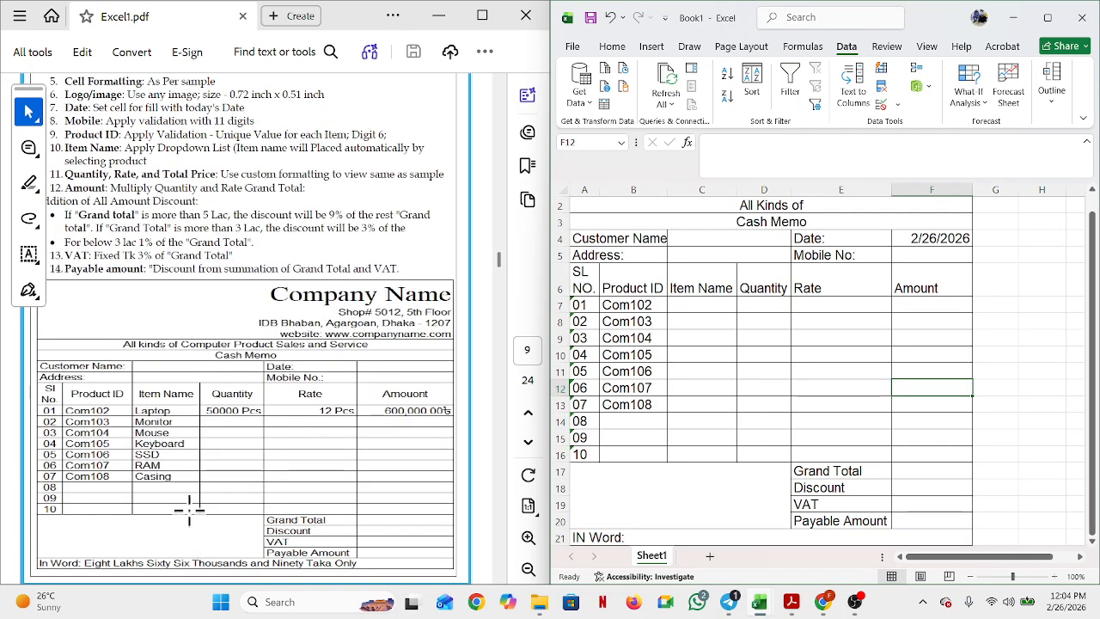
{"action": "scroll", "coordinate": [183, 464], "scroll_direction": "up", "scroll_amount": 2}
{"action": "scroll", "coordinate": [183, 464], "scroll_direction": "up", "scroll_amount": 1}
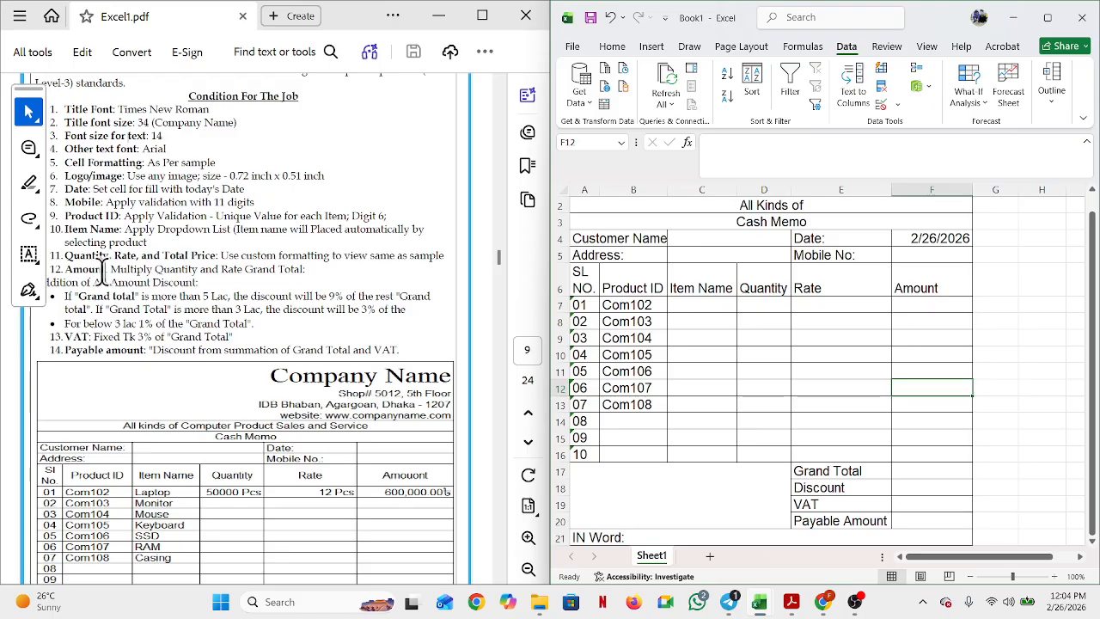
Step: Scroll the sheet two columns right and select H6 for the helper headers
{"action": "left_click", "coordinate": [1080, 555]}
{"action": "left_click", "coordinate": [1080, 556]}
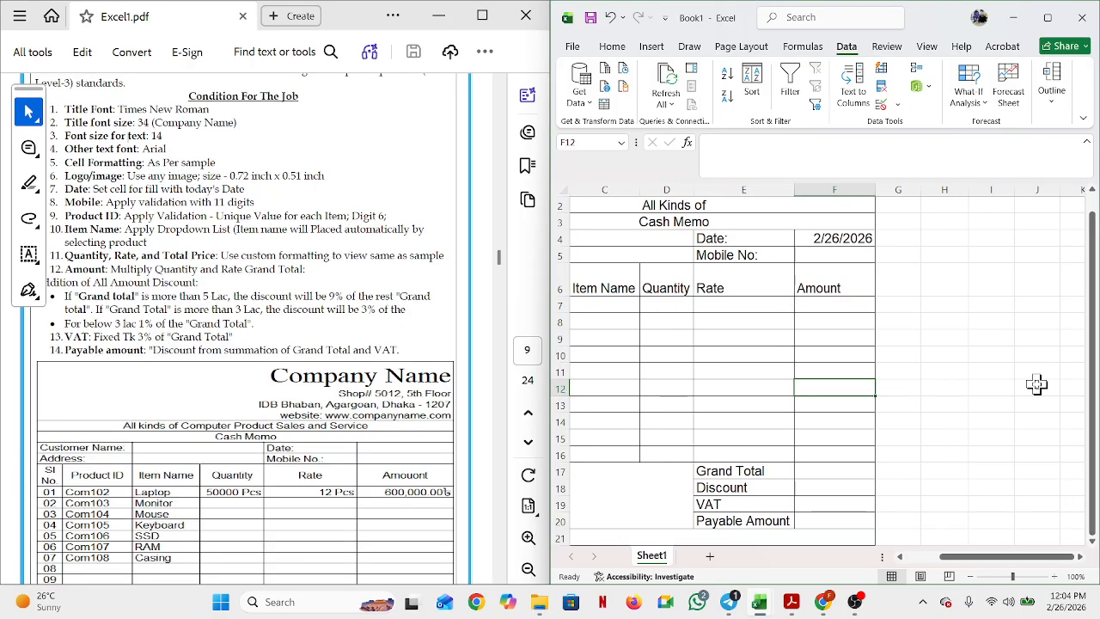
{"action": "left_click", "coordinate": [948, 279]}
{"action": "left_click", "coordinate": [957, 302]}
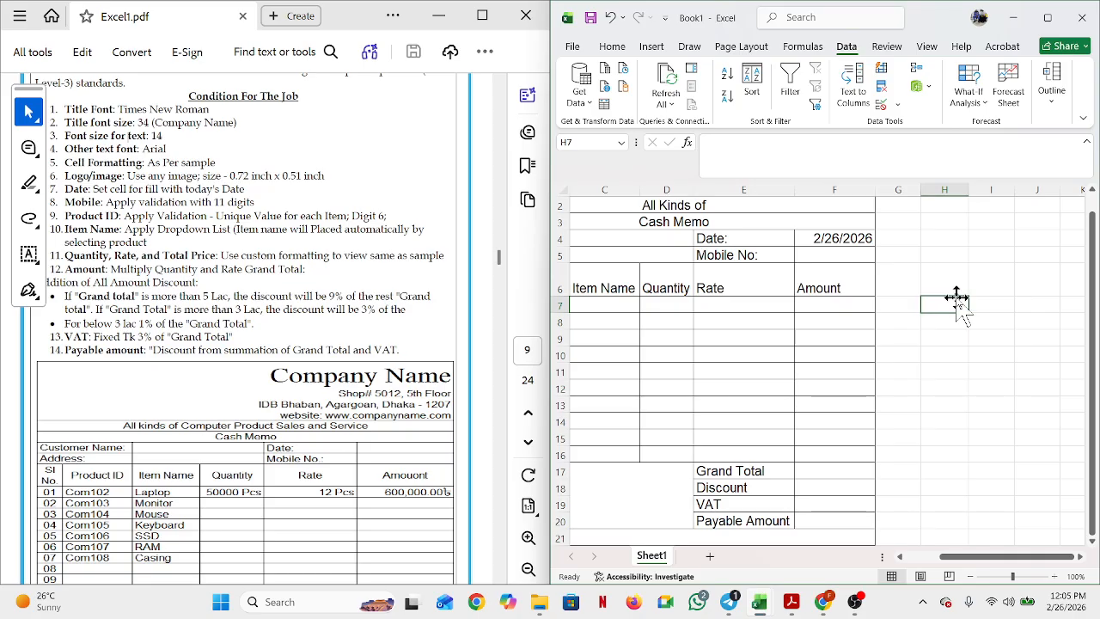
{"action": "left_click", "coordinate": [953, 280]}
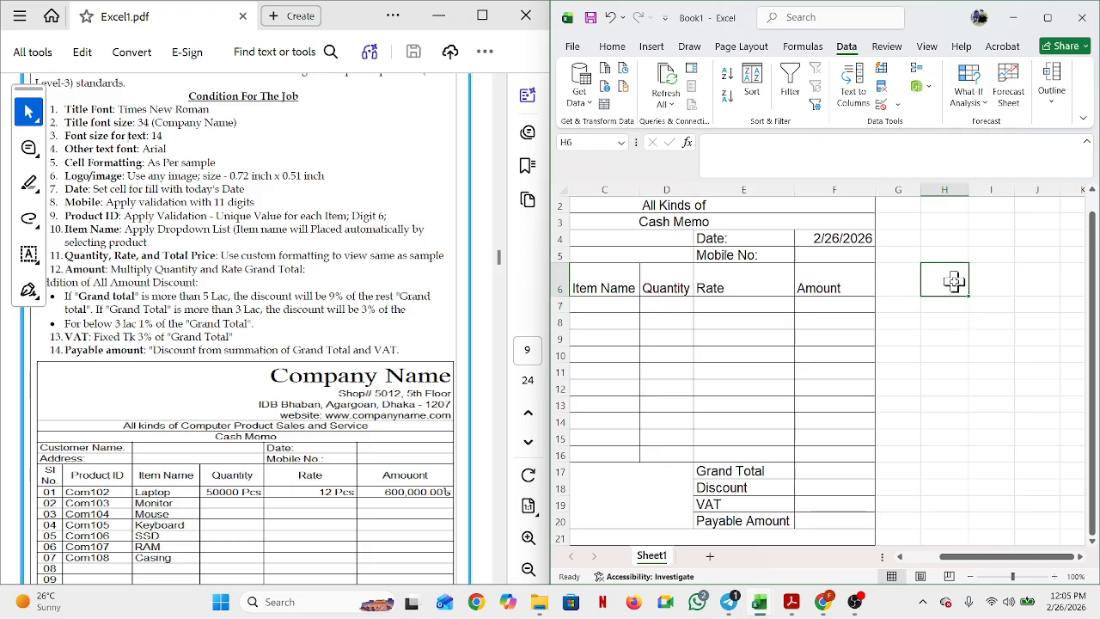
Step: Link H6, I6 and J6 to the memo's Item Name, Quantity and Rate headers
{"action": "type", "text": "="}
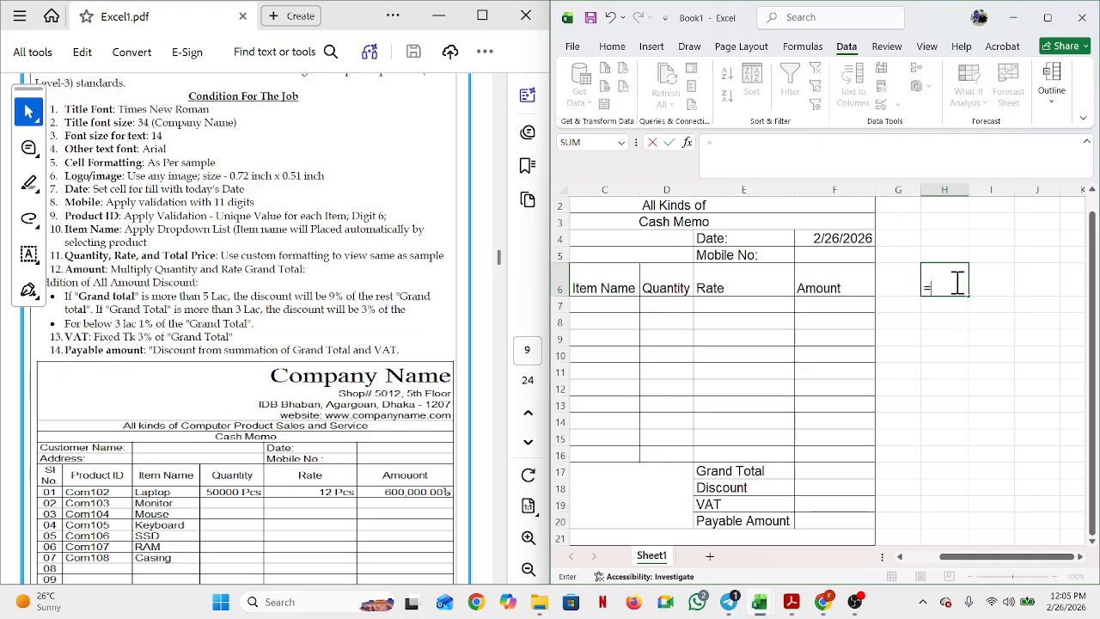
{"action": "left_click", "coordinate": [608, 288]}
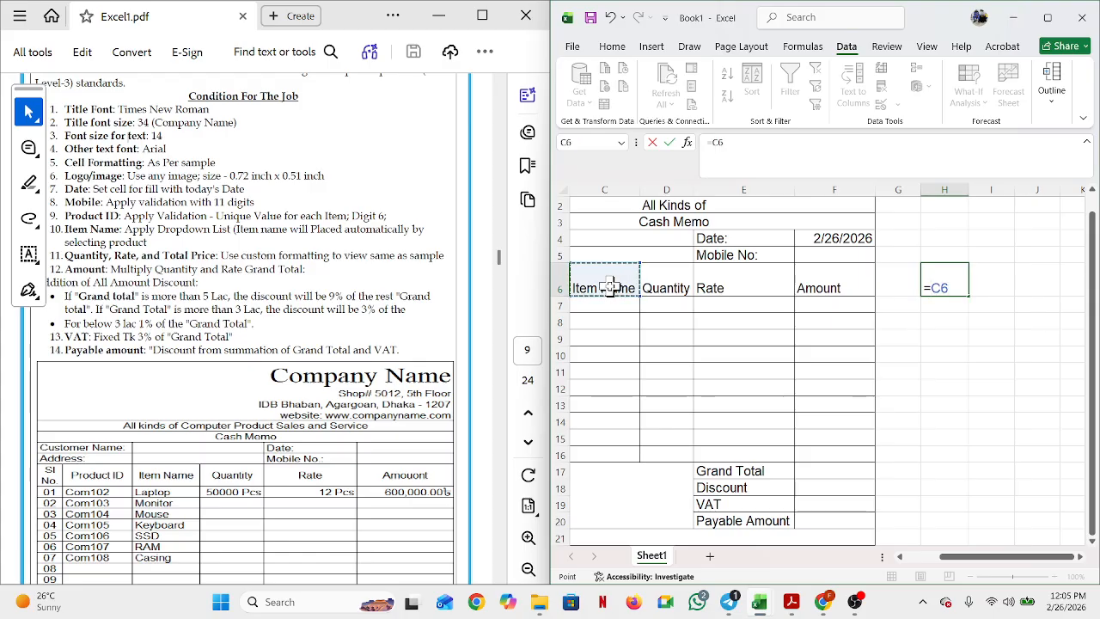
{"action": "key", "text": "Return"}
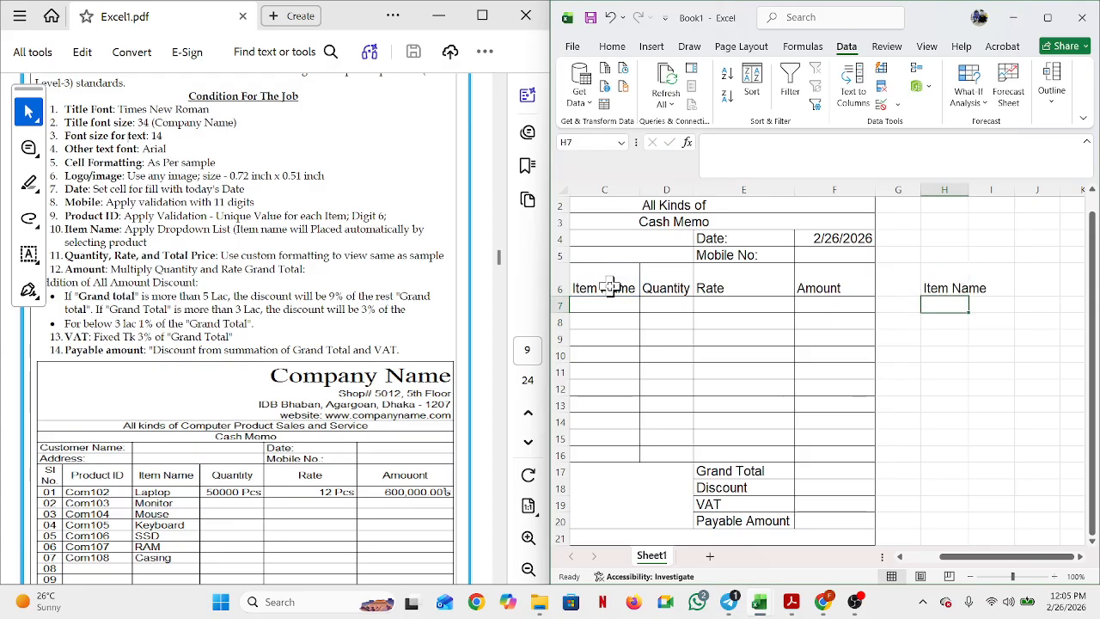
{"action": "left_click", "coordinate": [1002, 282]}
{"action": "type", "text": "="}
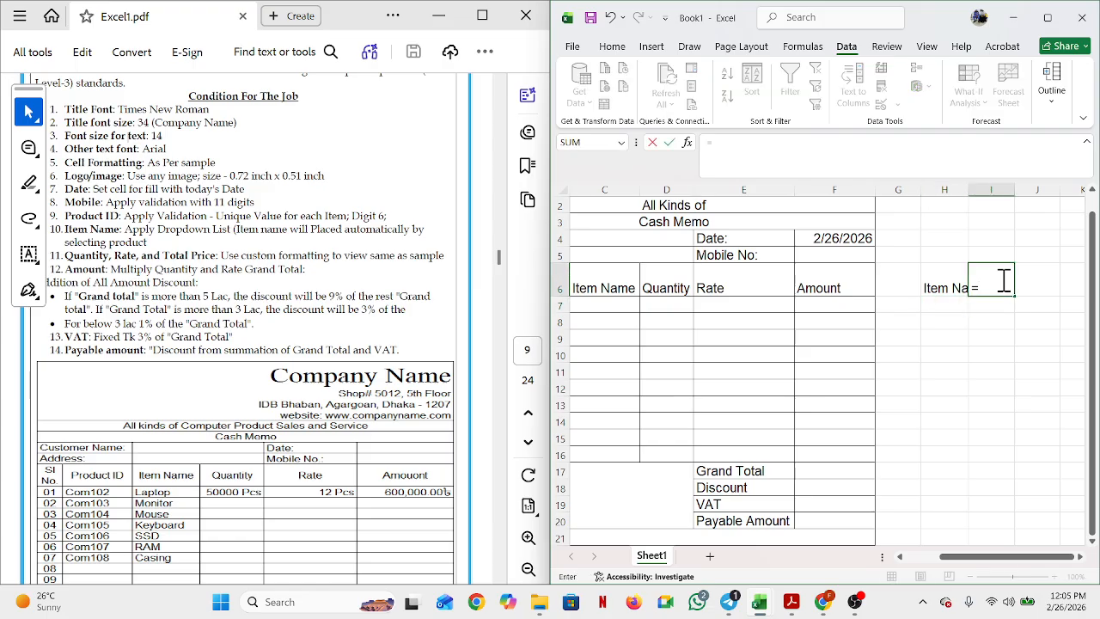
{"action": "left_click", "coordinate": [673, 286]}
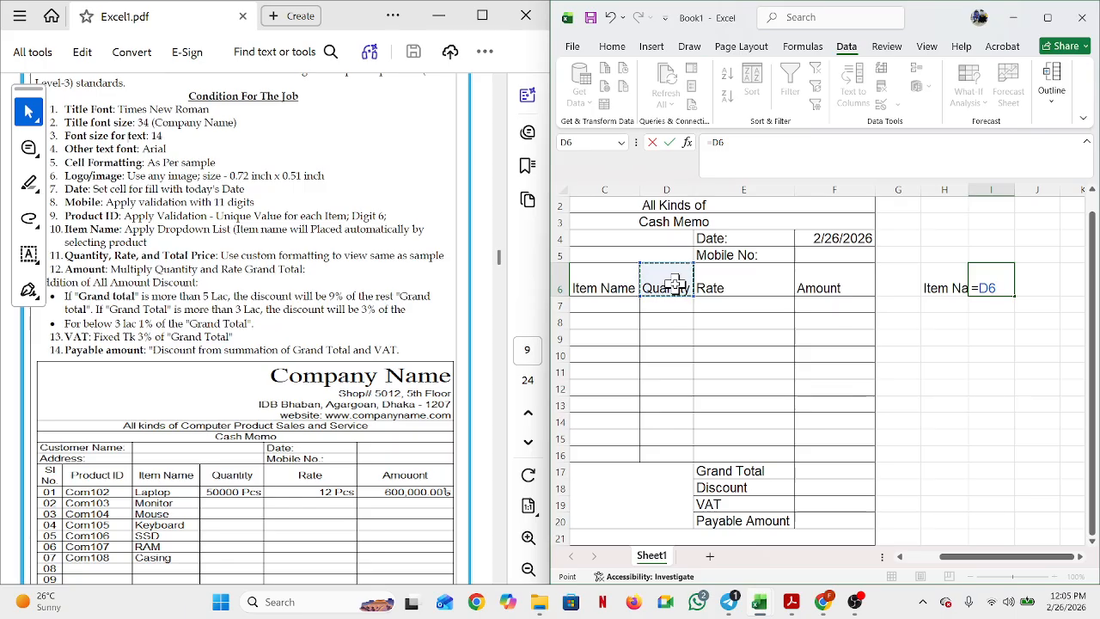
{"action": "key", "text": "Return"}
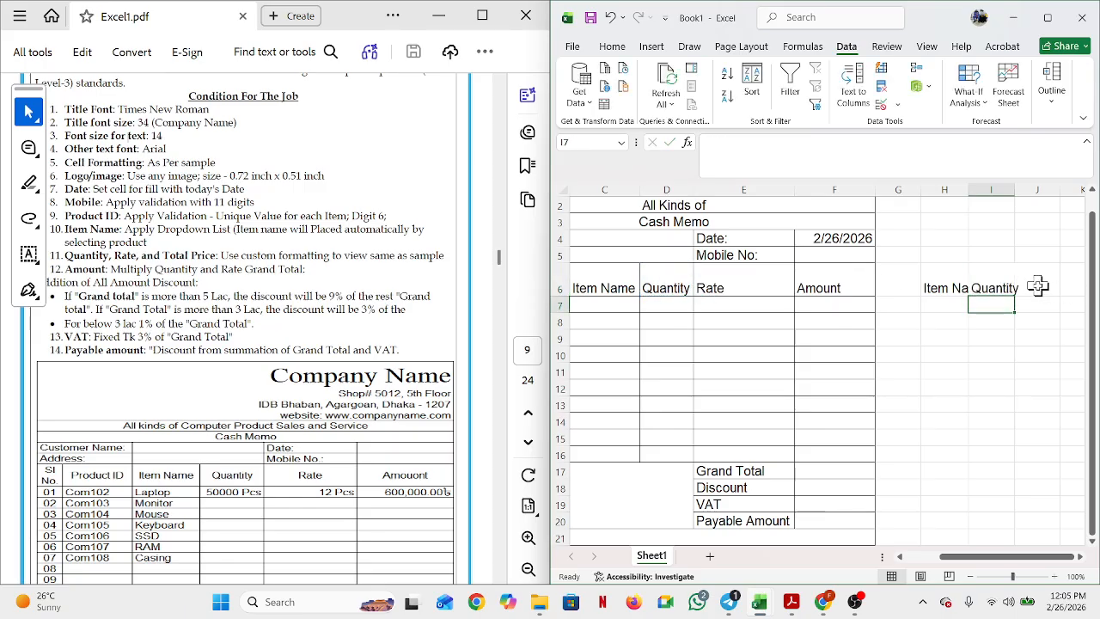
{"action": "left_click", "coordinate": [1038, 287]}
{"action": "type", "text": "="}
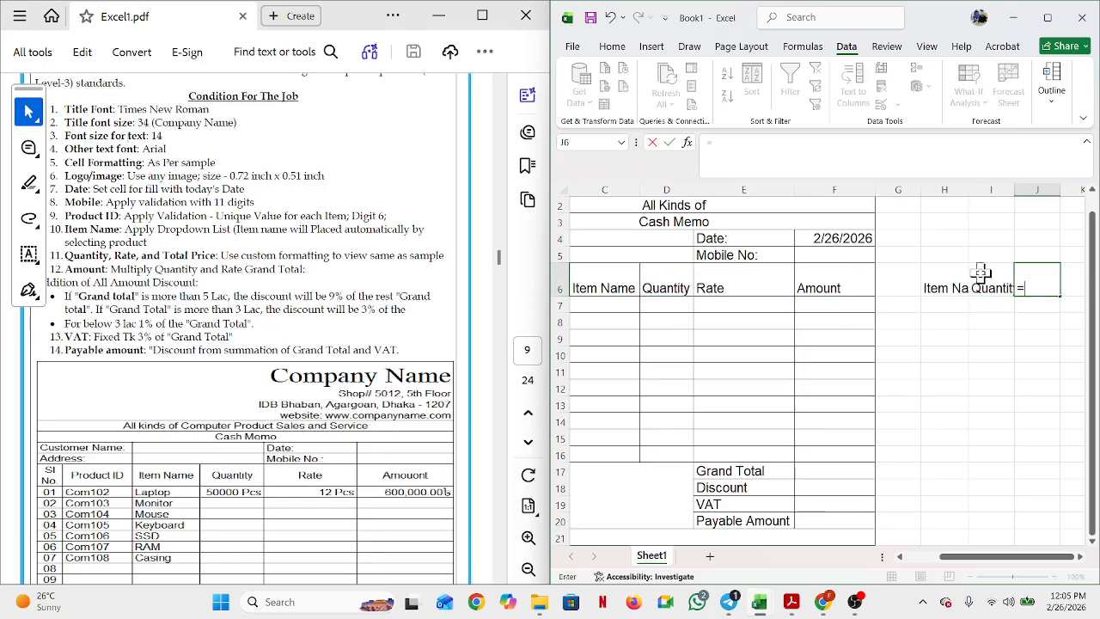
{"action": "left_click", "coordinate": [755, 273]}
{"action": "key", "text": "Return"}
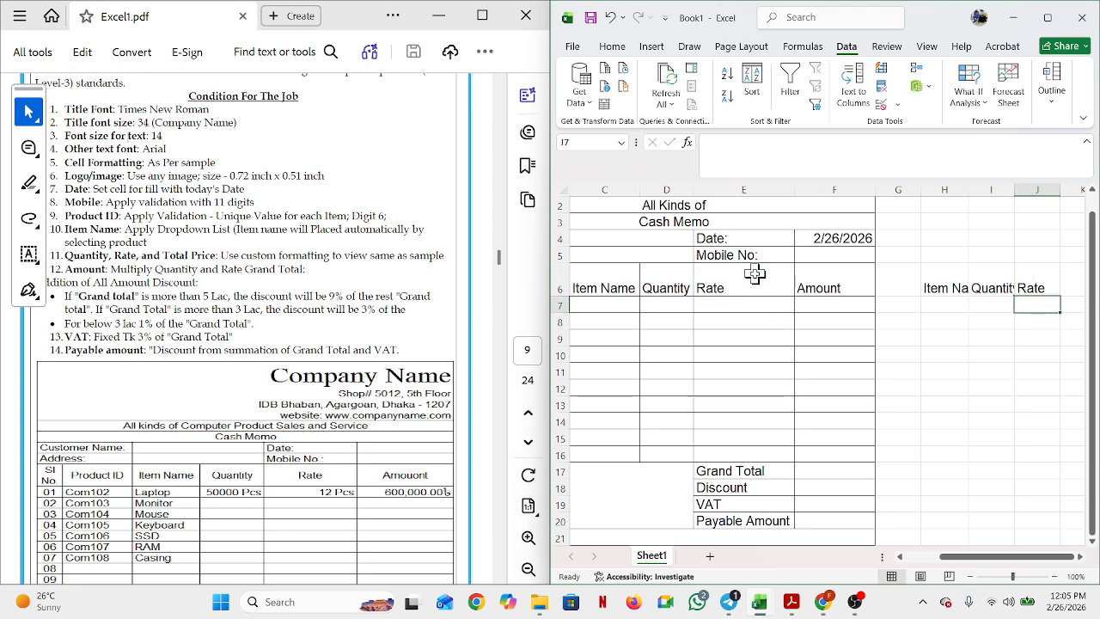
Step: Autofit columns H and I to fit the Item Name and Quantity headings
{"action": "left_click", "coordinate": [945, 288]}
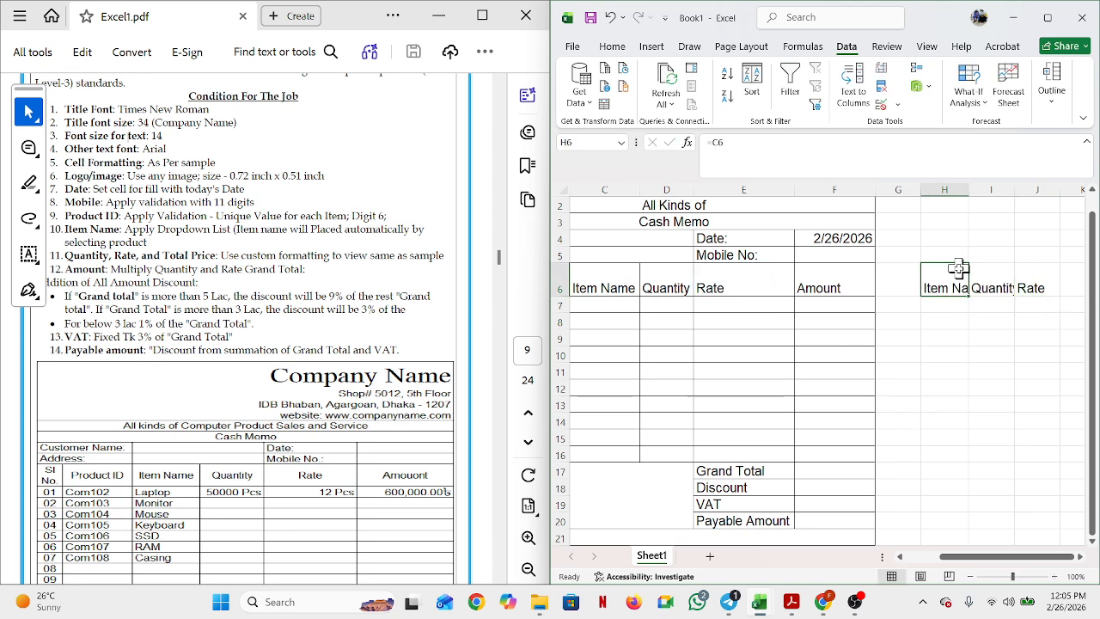
{"action": "double_click", "coordinate": [973, 191]}
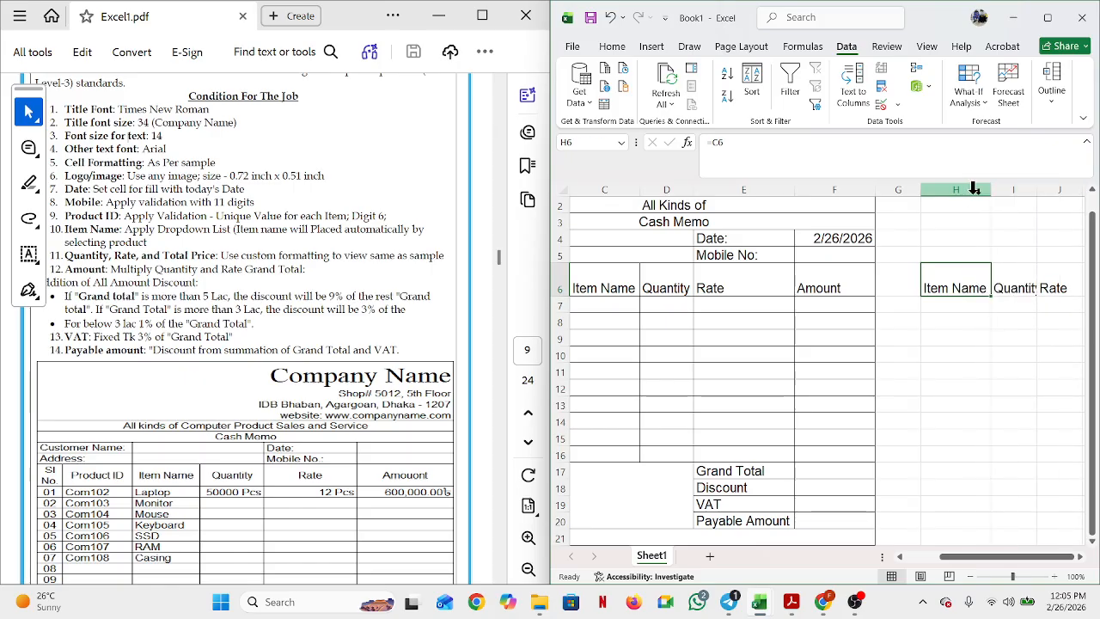
{"action": "double_click", "coordinate": [1036, 190]}
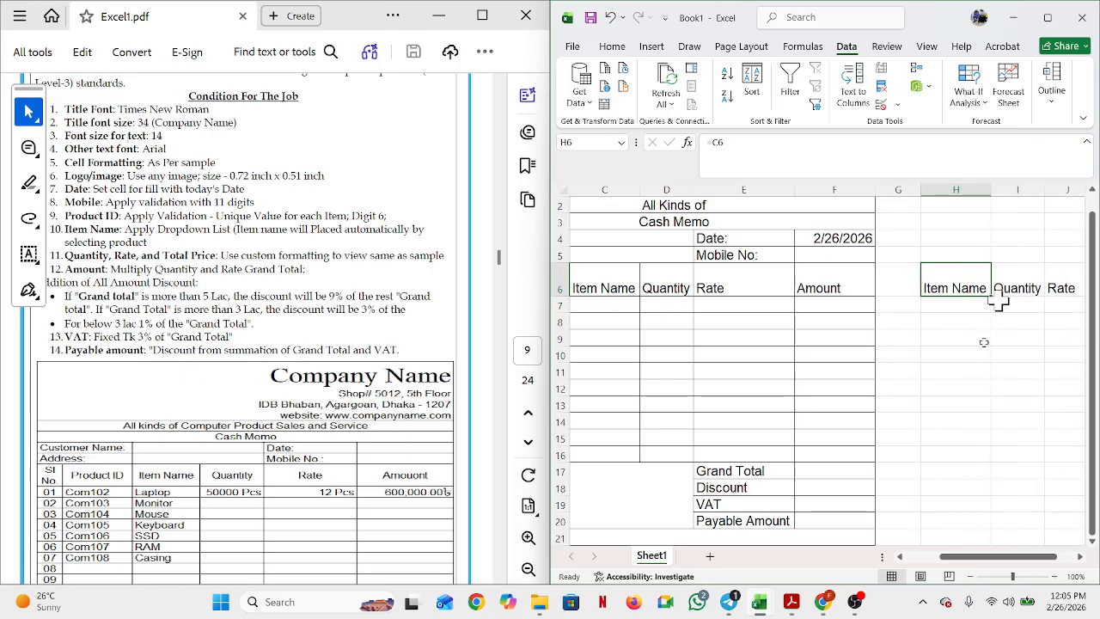
{"action": "left_click", "coordinate": [953, 307]}
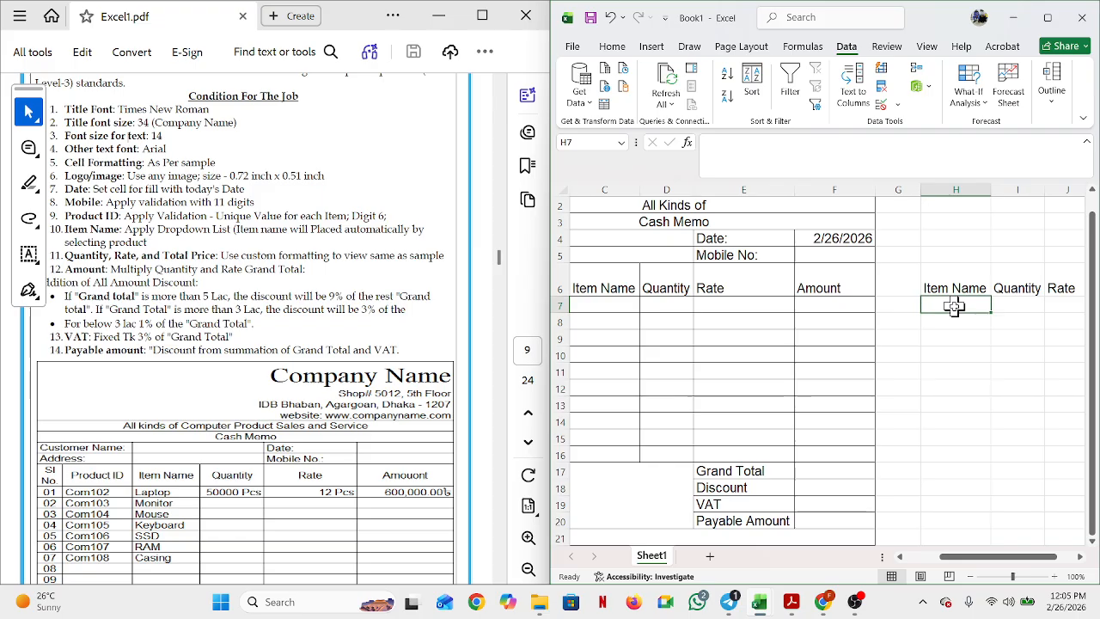
Step: Type Laptop, Monitor, Mouse, Deyboard, SSD, RAM and Casing down H7:H13
{"action": "type", "text": "Laptop"}
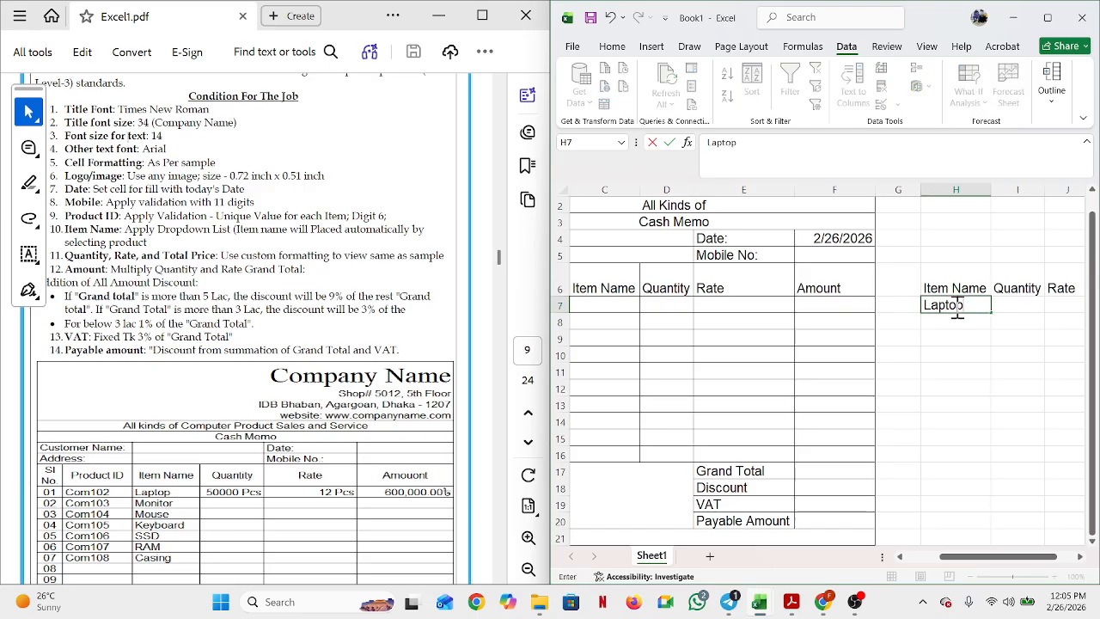
{"action": "key", "text": "Return"}
{"action": "type", "text": "Mo"}
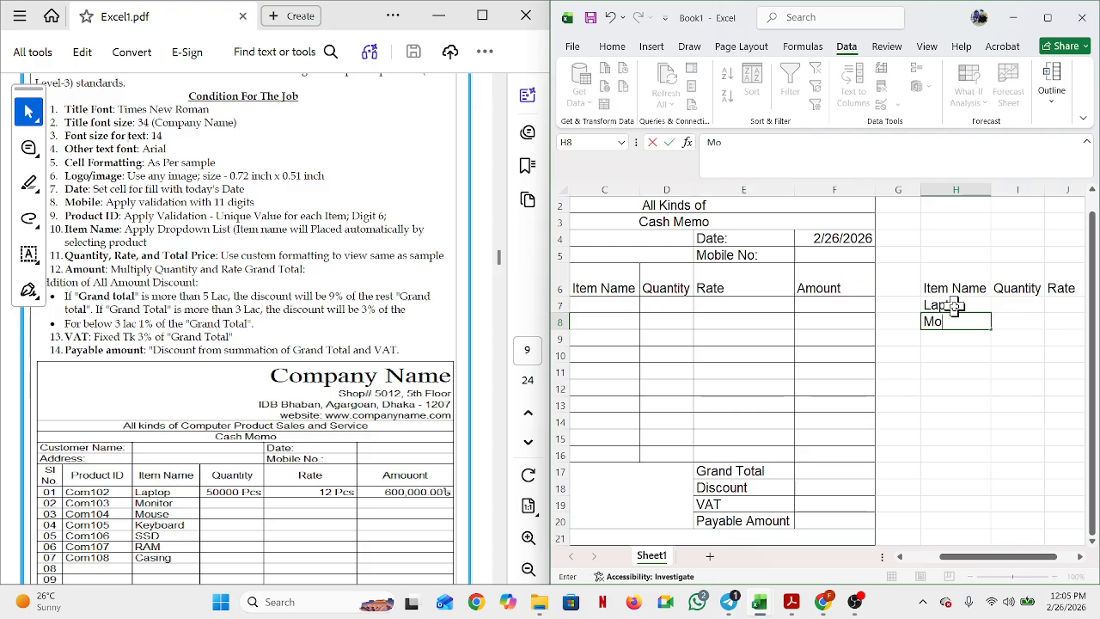
{"action": "type", "text": "nitor"}
{"action": "key", "text": "Return"}
{"action": "type", "text": "Mouse"}
{"action": "key", "text": "Return"}
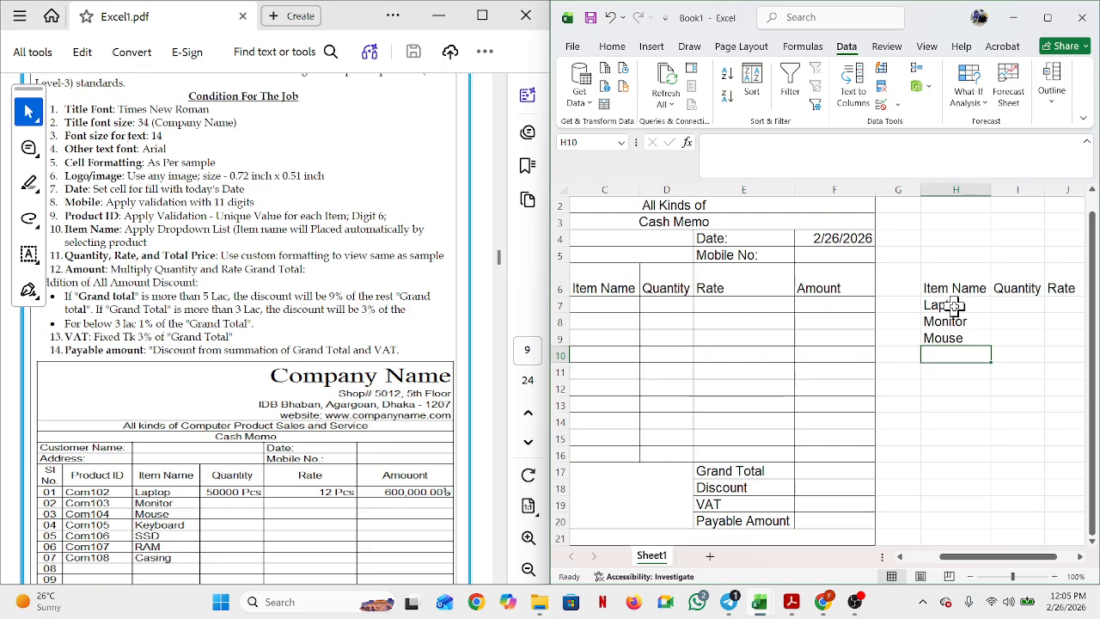
{"action": "type", "text": "Deyboa"}
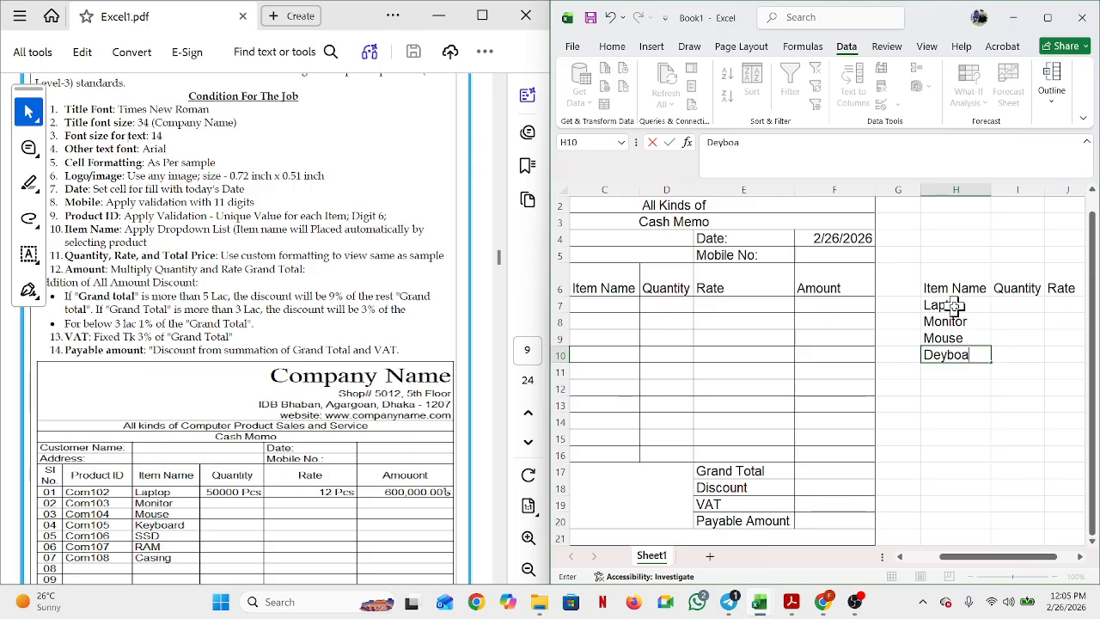
{"action": "type", "text": "rd"}
{"action": "key", "text": "Return"}
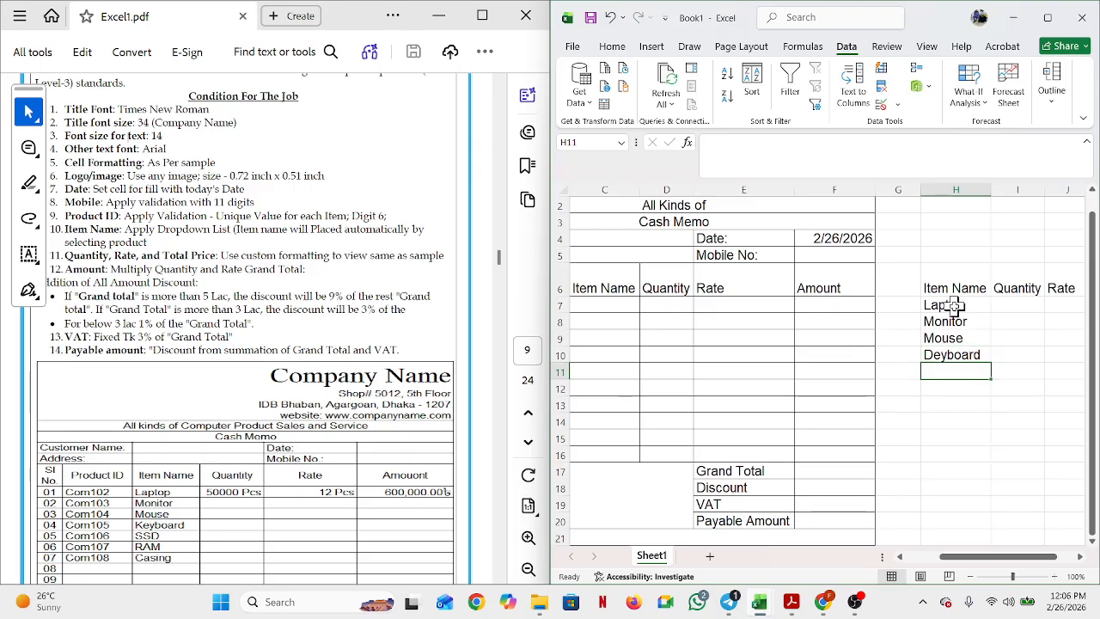
{"action": "type", "text": "S"}
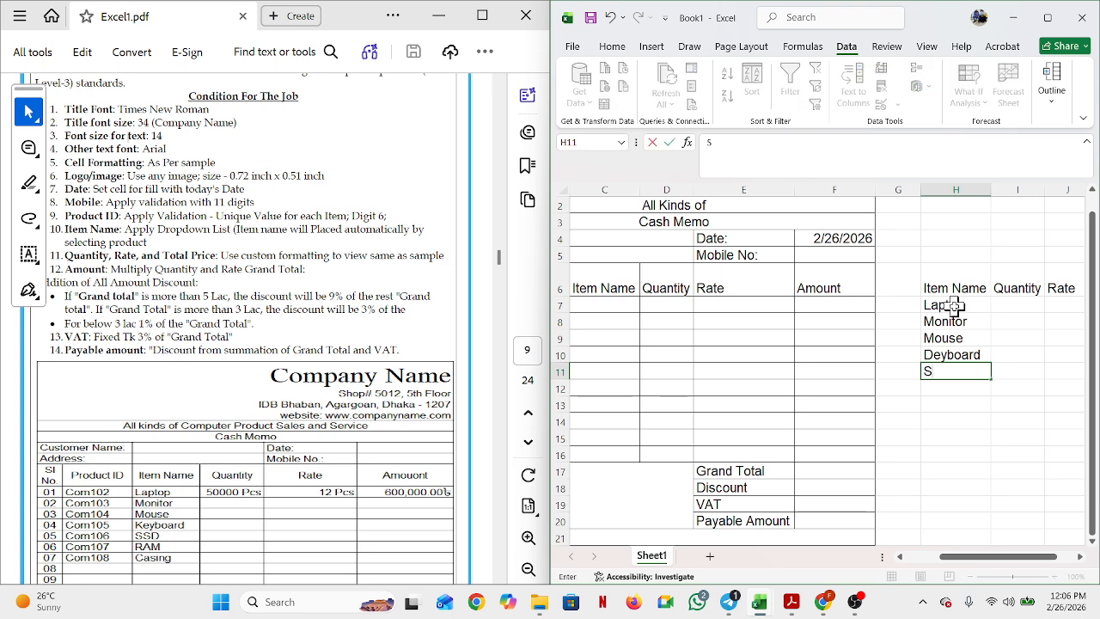
{"action": "type", "text": "SD"}
{"action": "key", "text": "Return"}
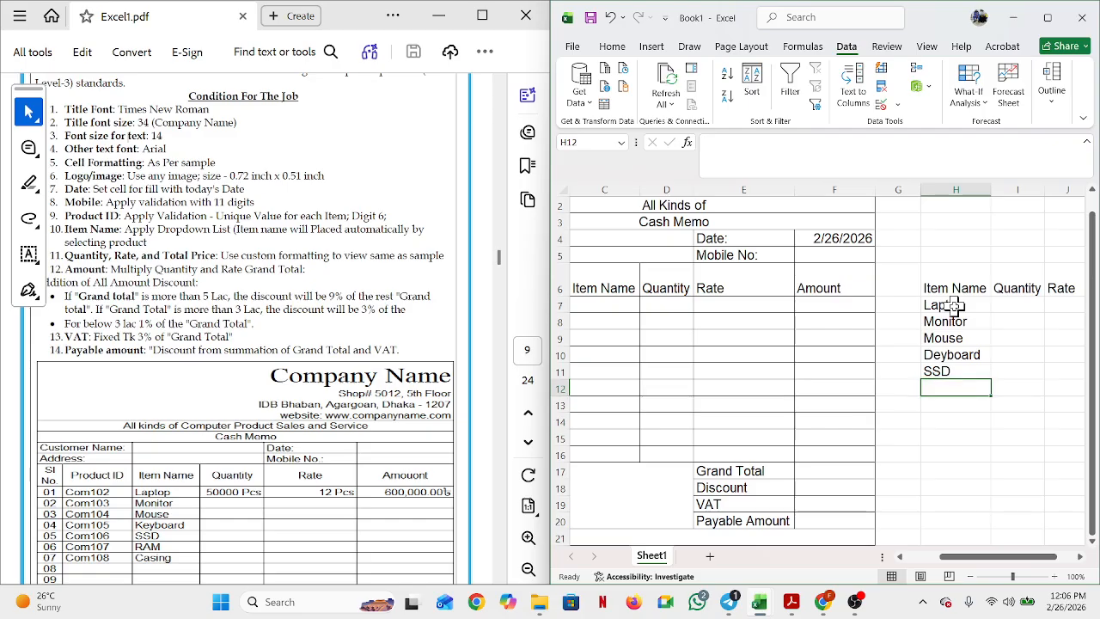
{"action": "type", "text": "Ra"}
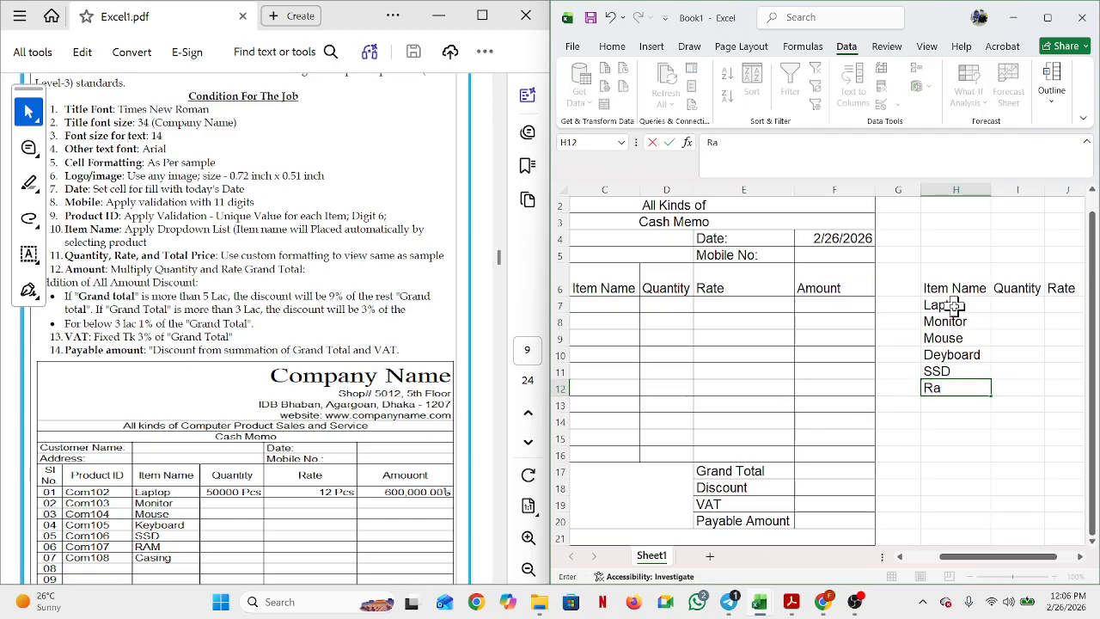
{"action": "type", "text": "M"}
{"action": "key", "text": "Return"}
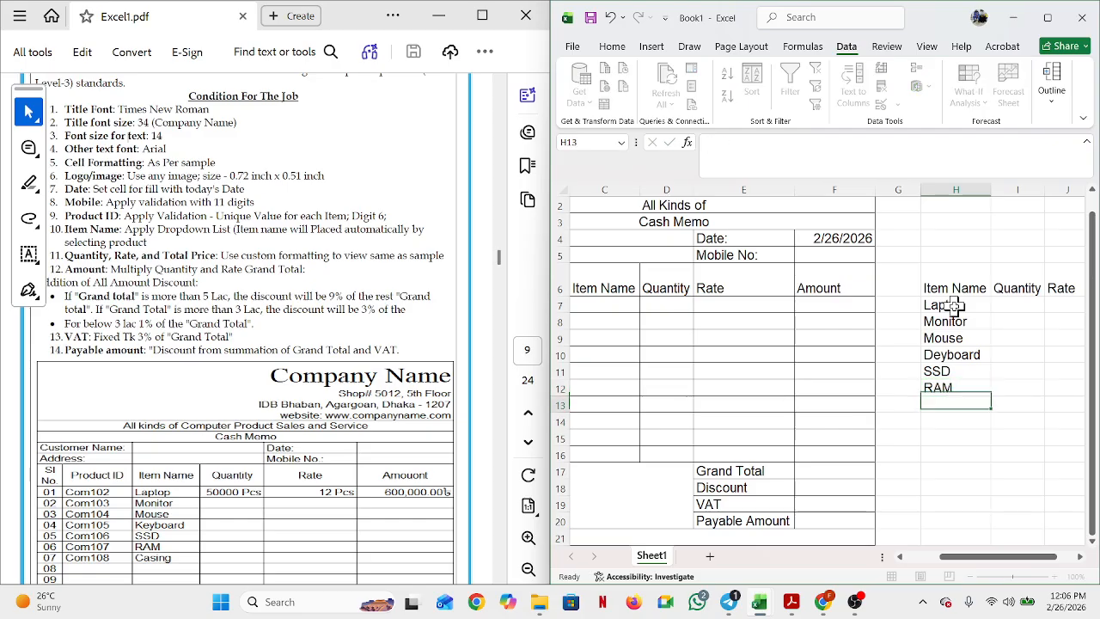
{"action": "type", "text": "Ca"}
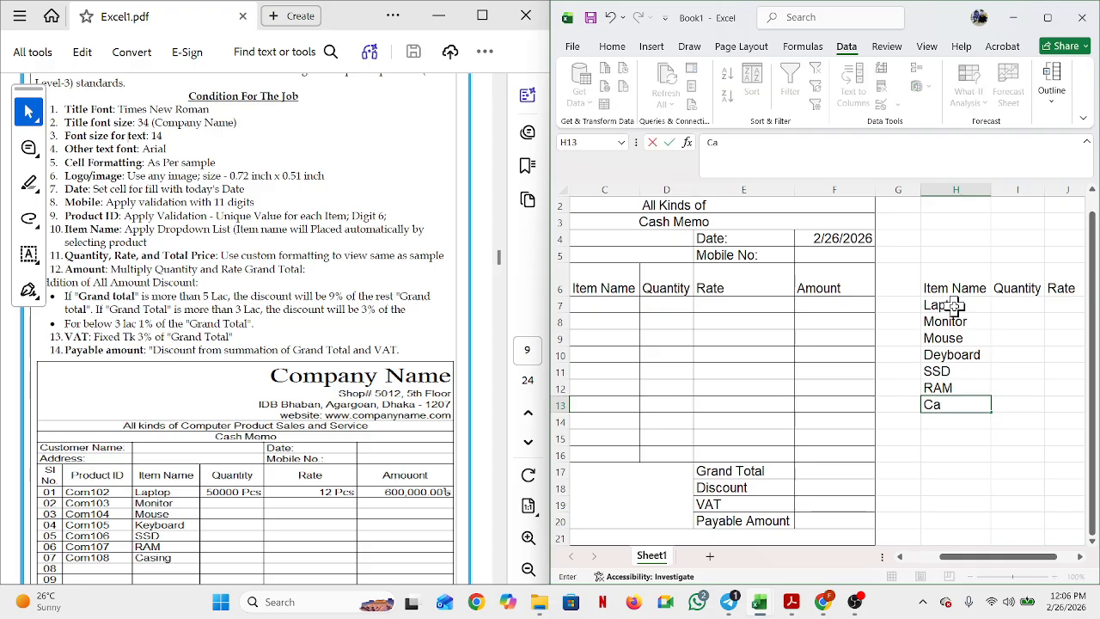
{"action": "type", "text": "sing"}
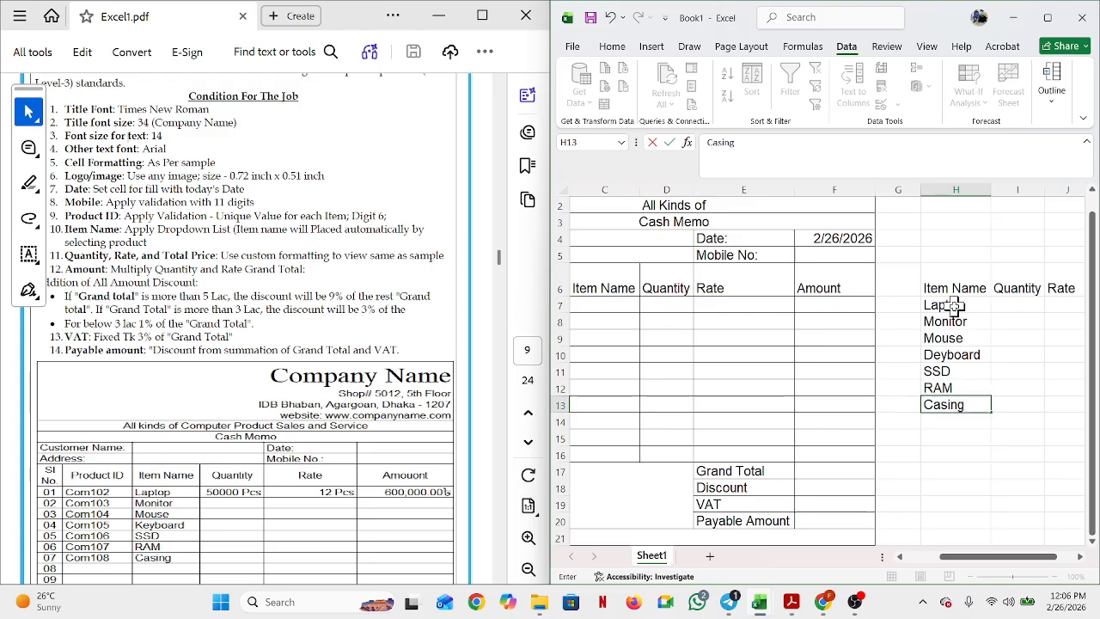
Step: Correct the misspelled Deyboard entry in H10 to Keyboard
{"action": "left_click", "coordinate": [941, 355]}
{"action": "double_click", "coordinate": [941, 356]}
{"action": "key", "text": "BackSpace"}
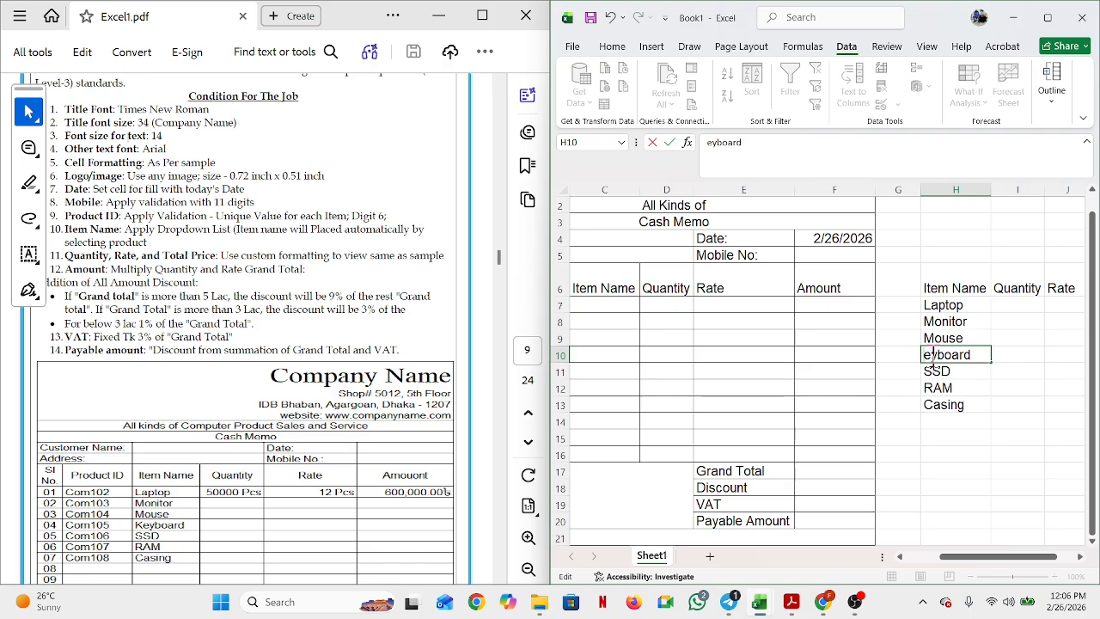
{"action": "type", "text": "K"}
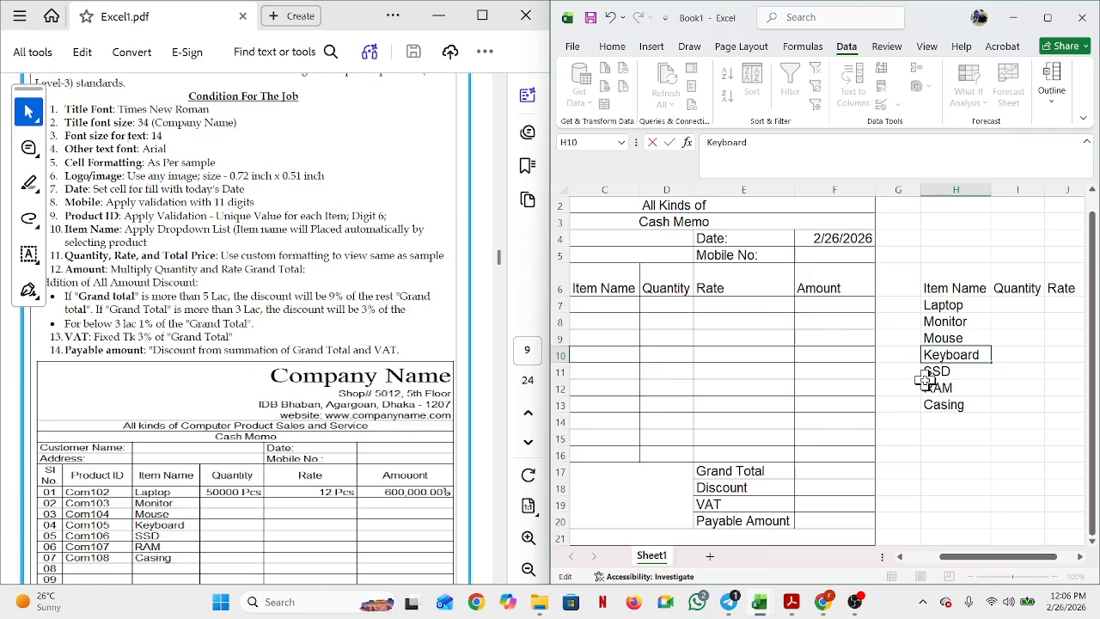
{"action": "left_click", "coordinate": [943, 387]}
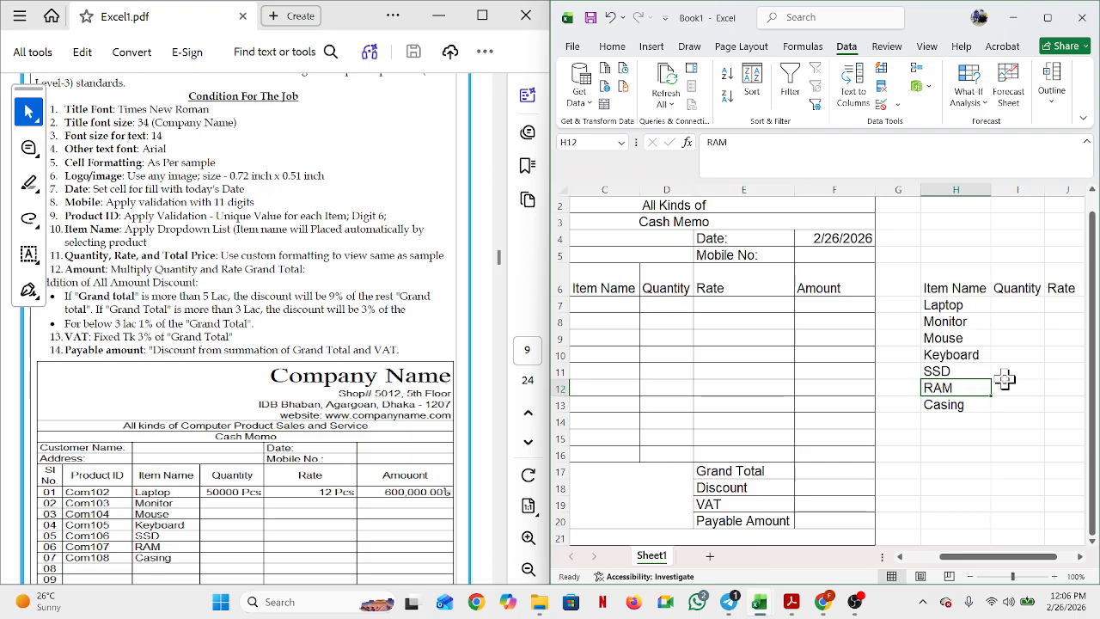
{"action": "left_click", "coordinate": [1014, 303]}
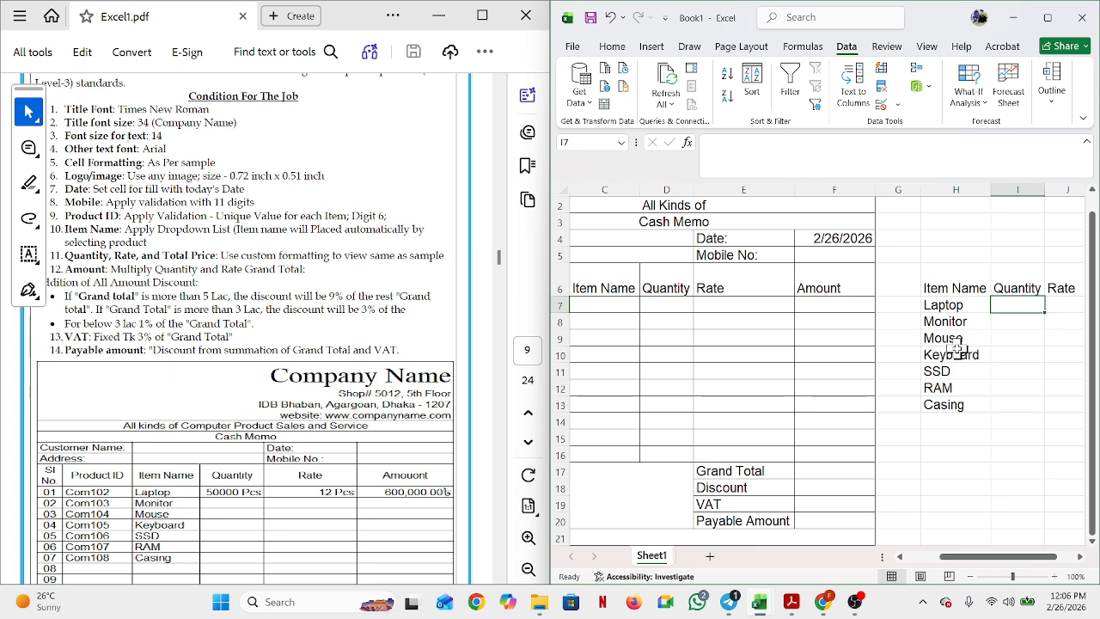
Step: Enter quantities 50000, 450, 780, 980, 7810, 451 and 78 into I7:I13
{"action": "type", "text": "5"}
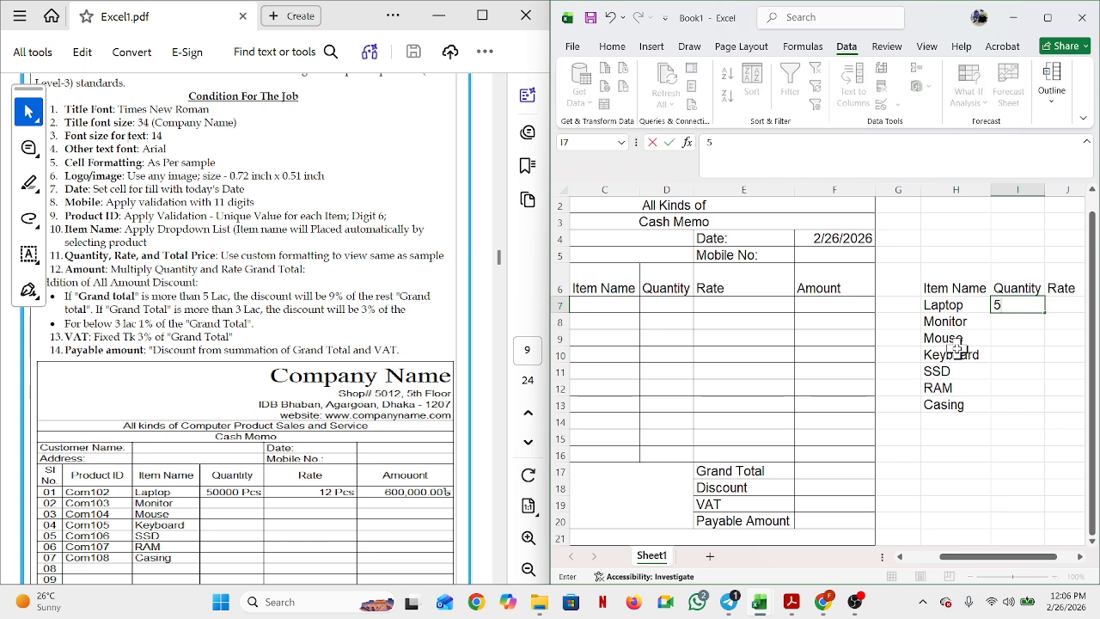
{"action": "type", "text": "0000"}
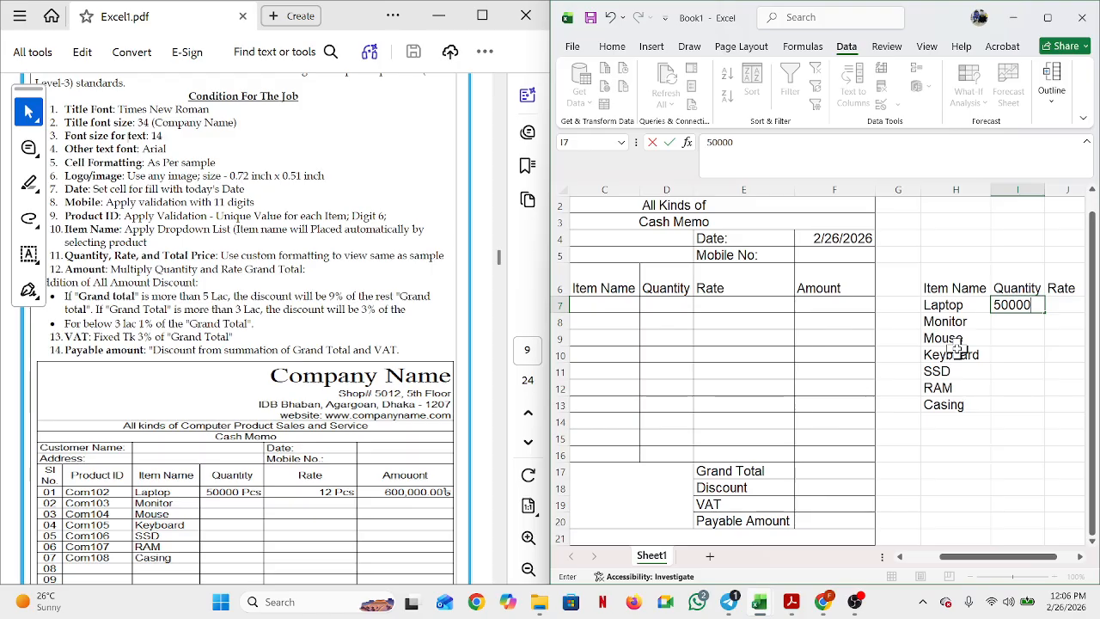
{"action": "key", "text": "Return"}
{"action": "type", "text": "450"}
{"action": "key", "text": "Return"}
{"action": "type", "text": "78"}
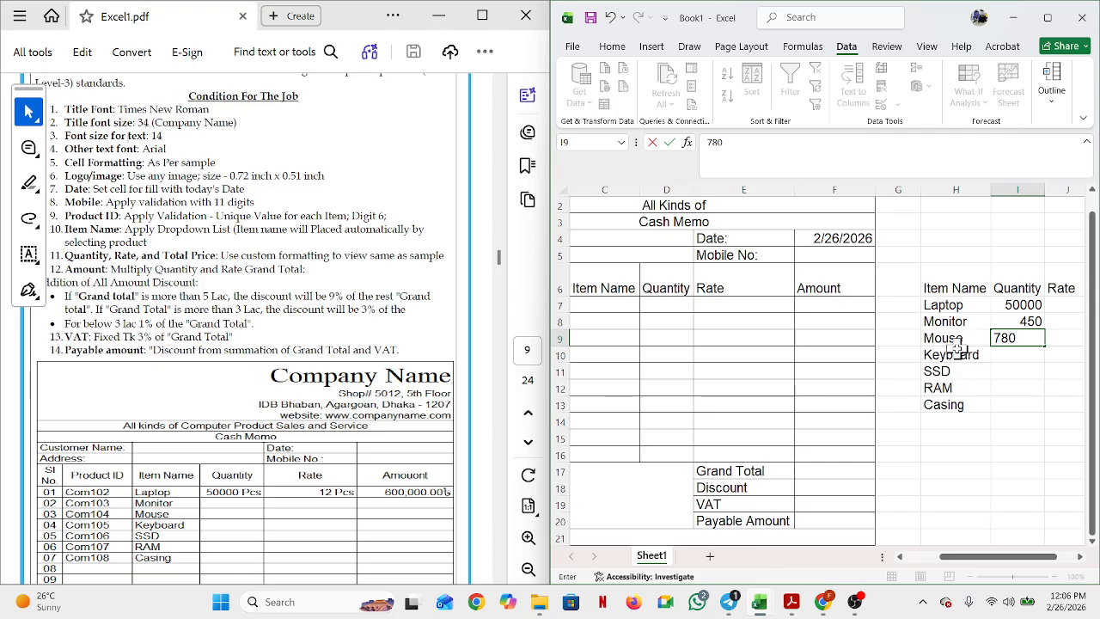
{"action": "type", "text": "0"}
{"action": "key", "text": "Return"}
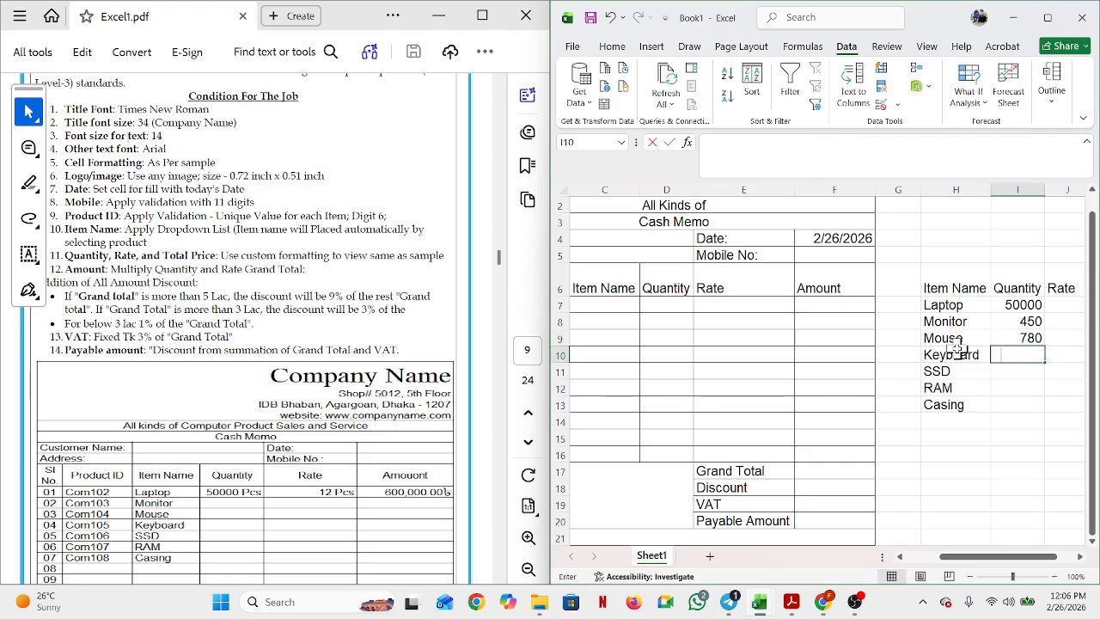
{"action": "type", "text": "980"}
{"action": "key", "text": "Return"}
{"action": "type", "text": "7810"}
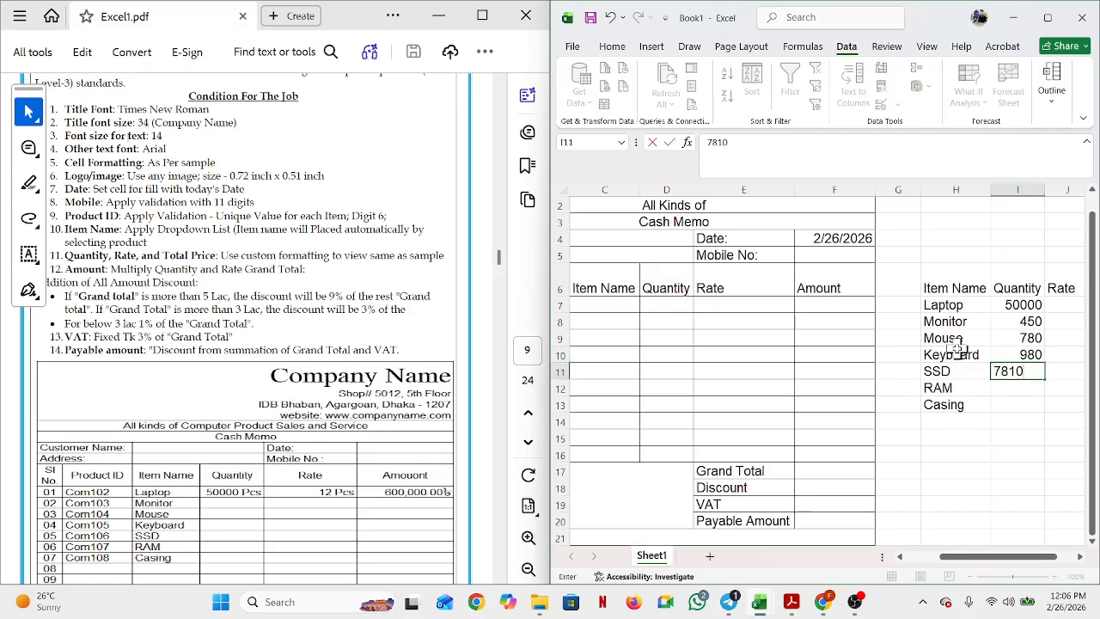
{"action": "key", "text": "Return"}
{"action": "type", "text": "451"}
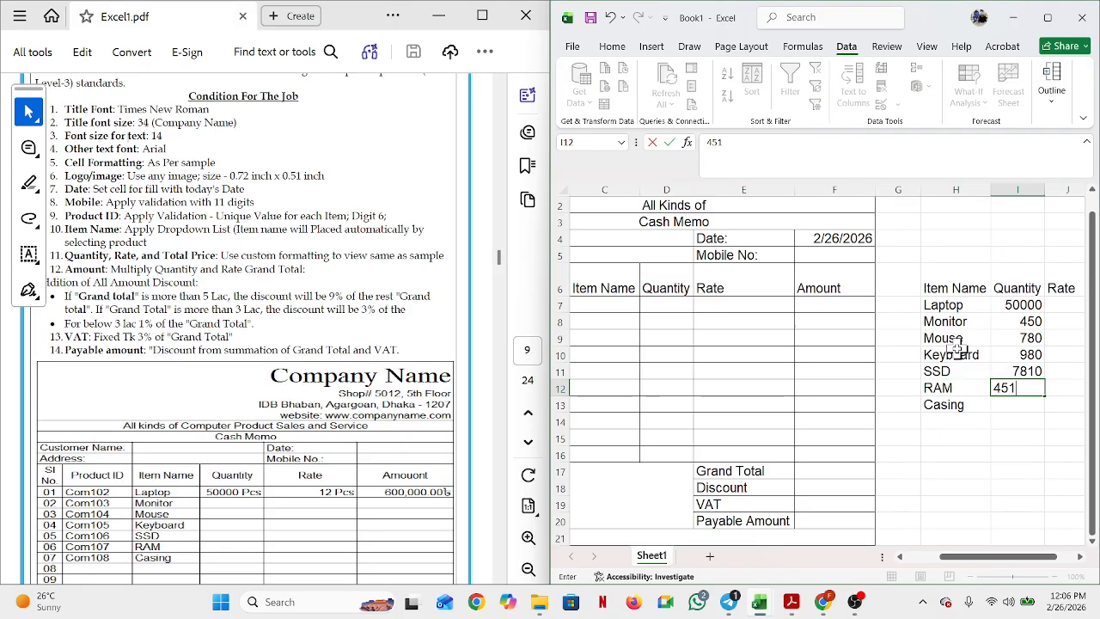
{"action": "key", "text": "Return"}
{"action": "type", "text": "78"}
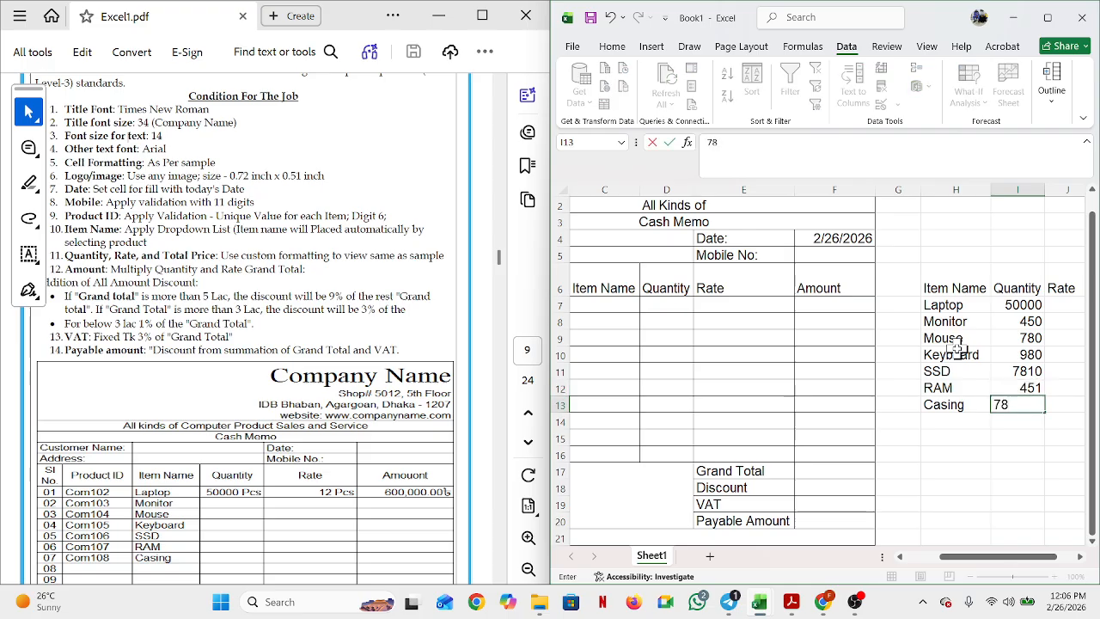
{"action": "key", "text": "Return"}
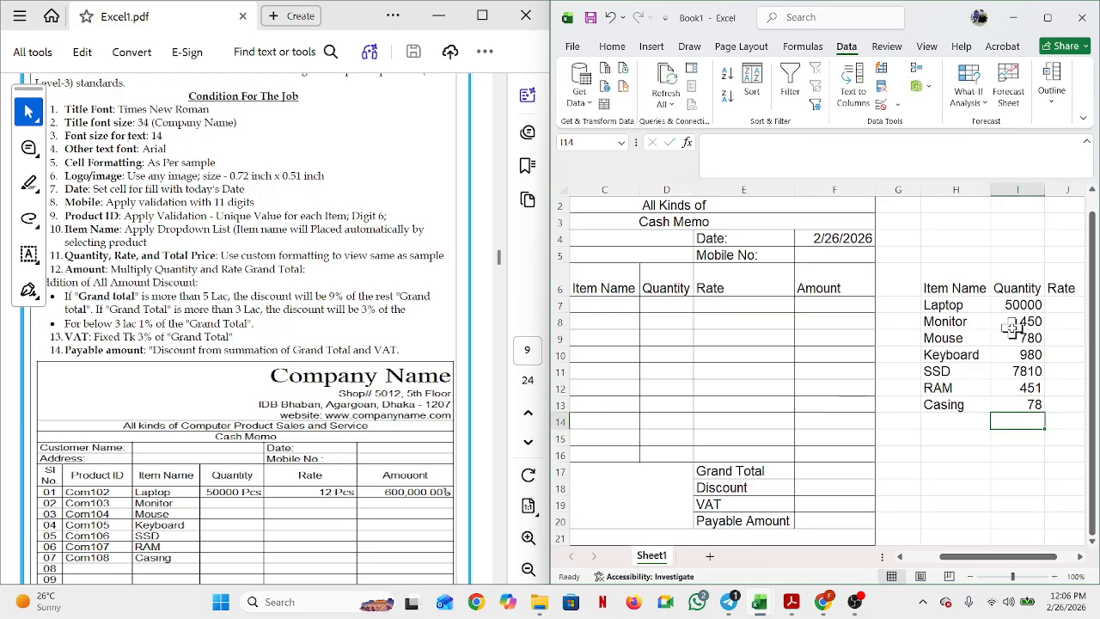
{"action": "left_click", "coordinate": [1063, 299]}
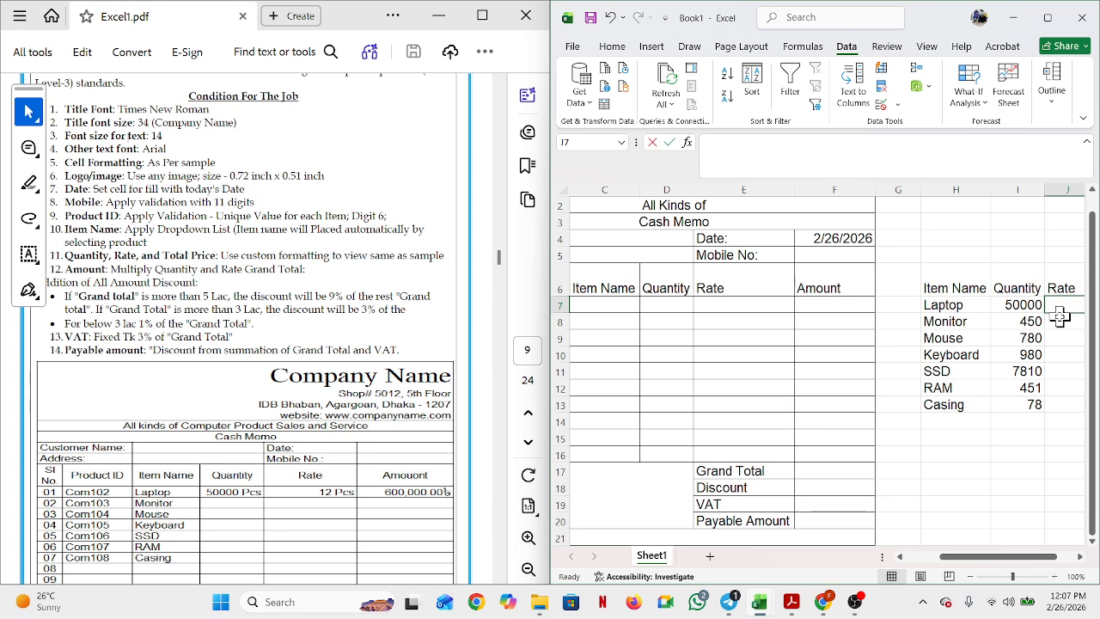
Step: Type the rates 20000, 5000, 450, 400, 1050, 560 and 3500 down J7:J13, Laptop through Casing
{"action": "type", "text": "2000"}
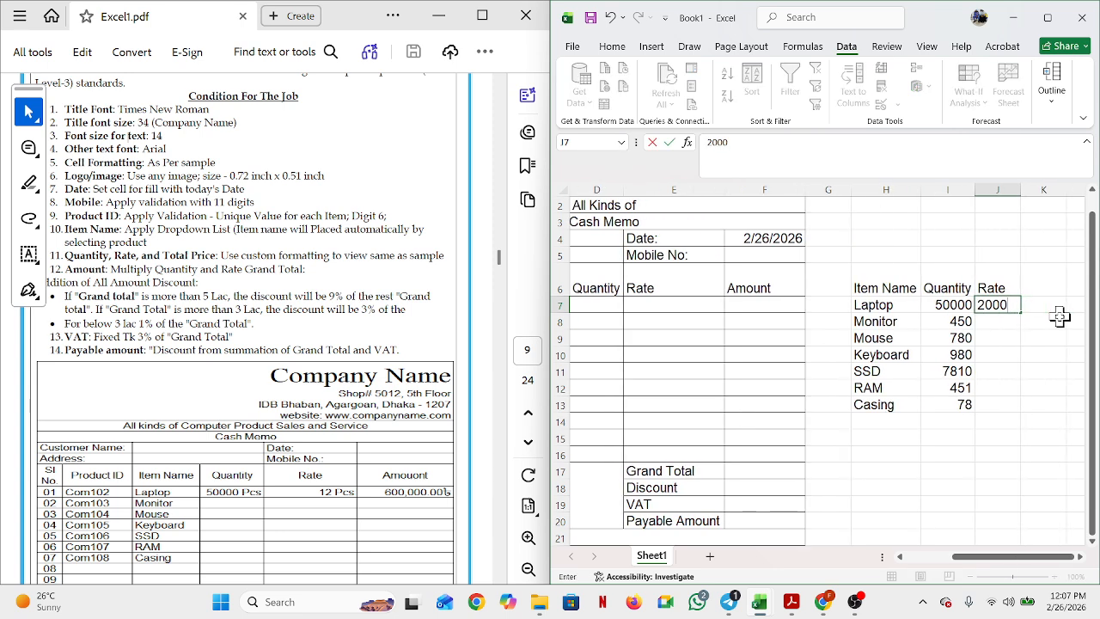
{"action": "type", "text": "0"}
{"action": "key", "text": "Return"}
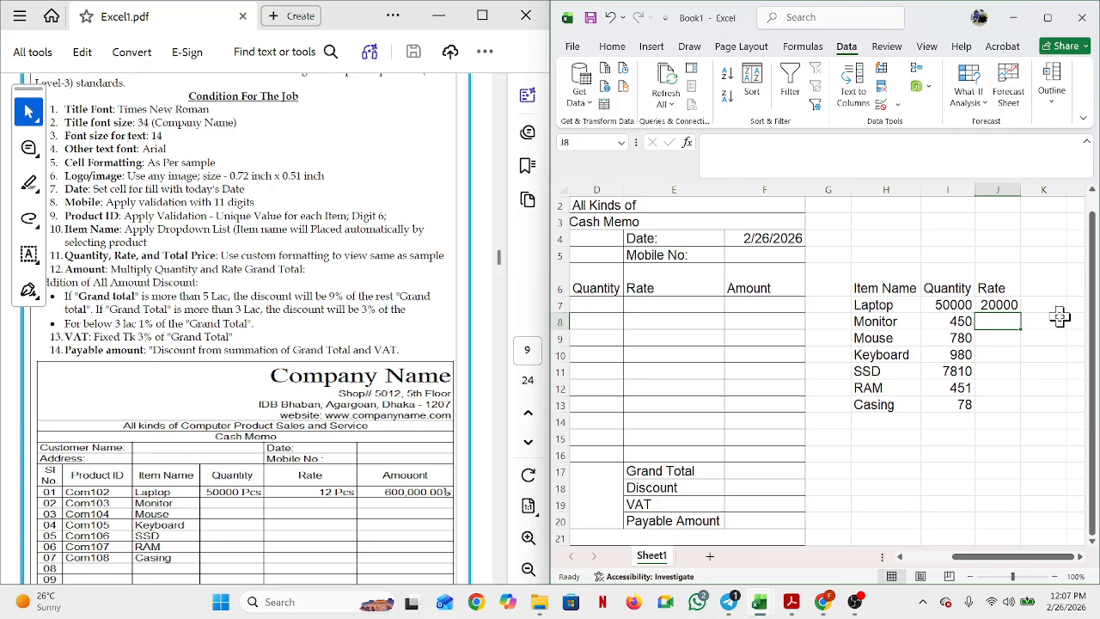
{"action": "type", "text": "47"}
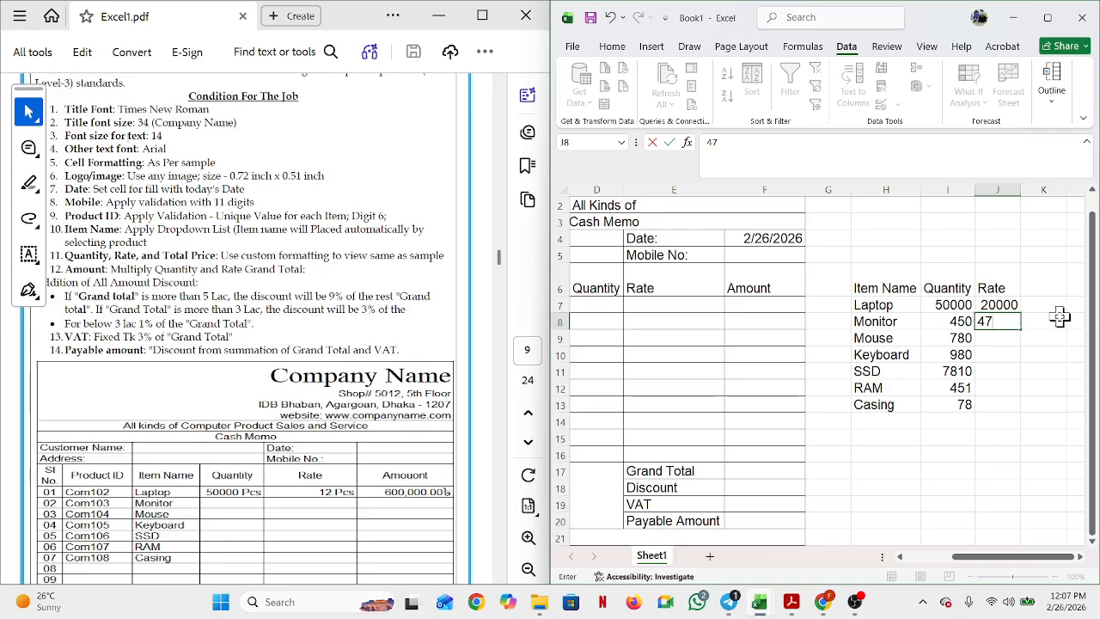
{"action": "key", "text": "BackSpace"}
{"action": "key", "text": "BackSpace"}
{"action": "type", "text": "5000"}
{"action": "key", "text": "Return"}
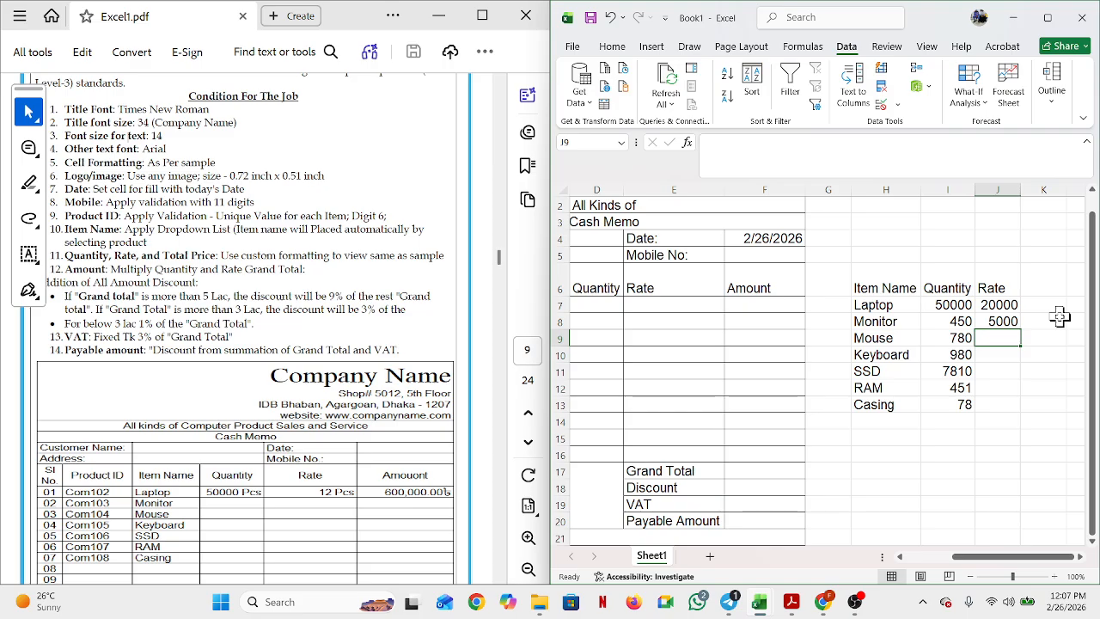
{"action": "type", "text": "450"}
{"action": "key", "text": "Return"}
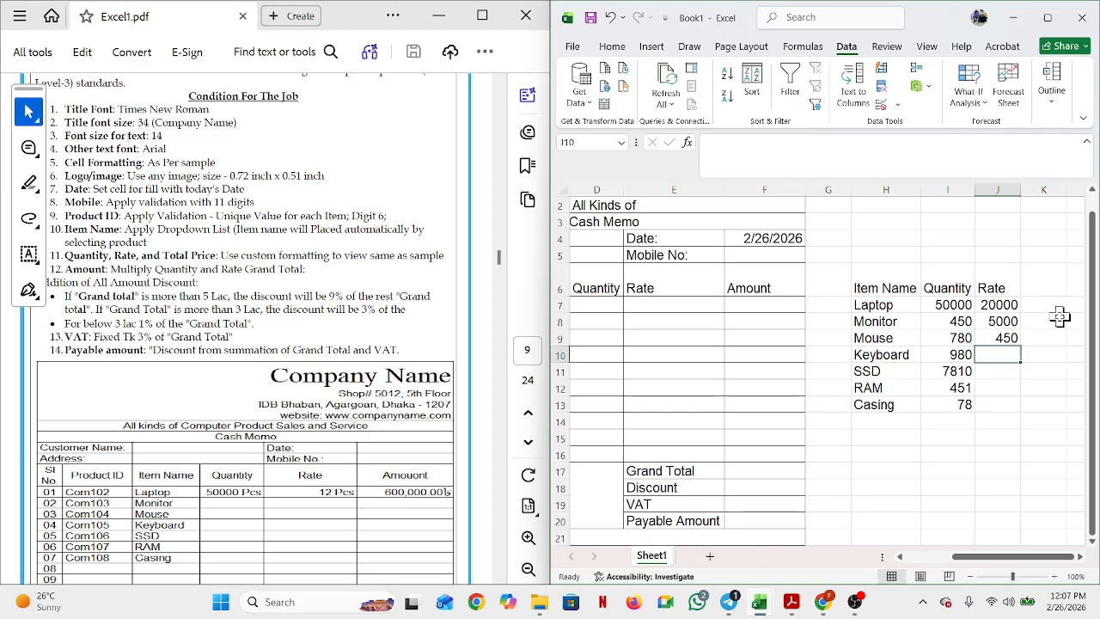
{"action": "type", "text": "400"}
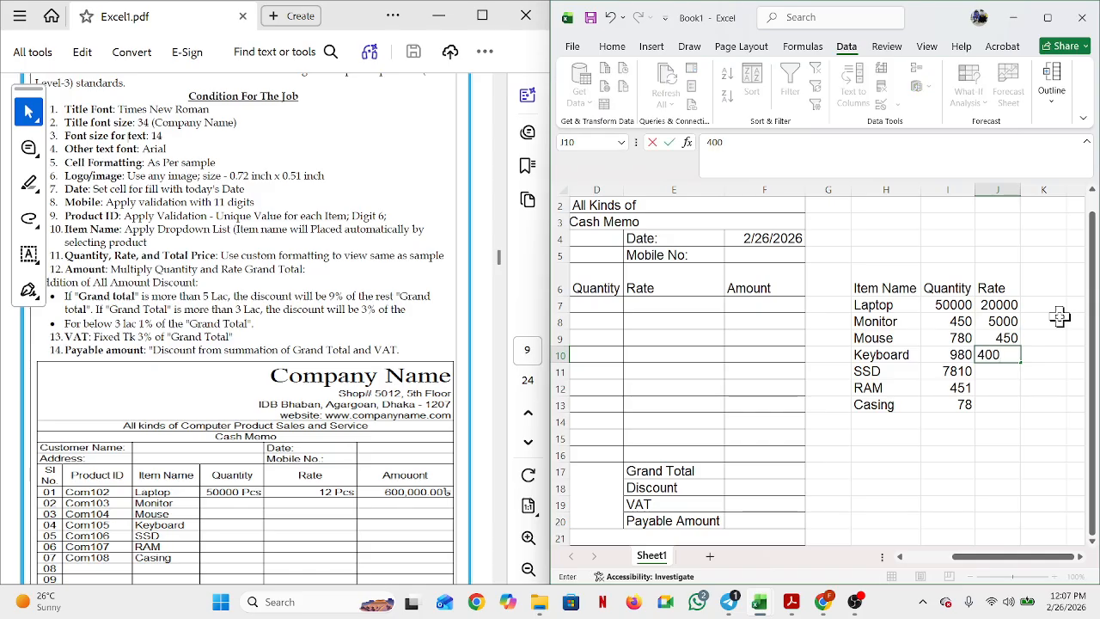
{"action": "key", "text": "Return"}
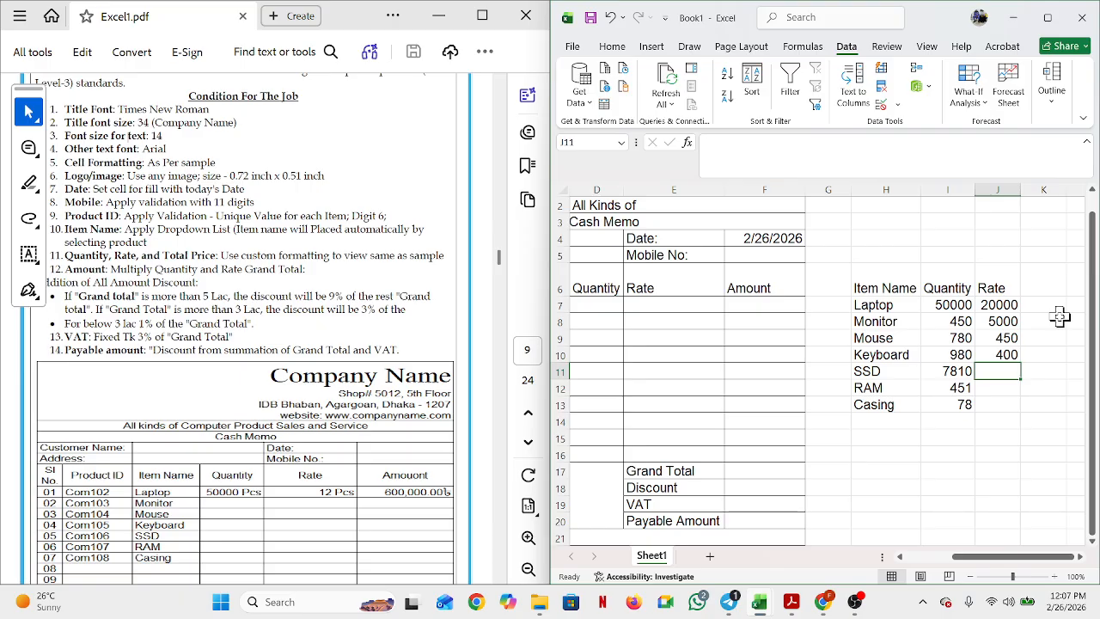
{"action": "type", "text": "1050"}
{"action": "key", "text": "Return"}
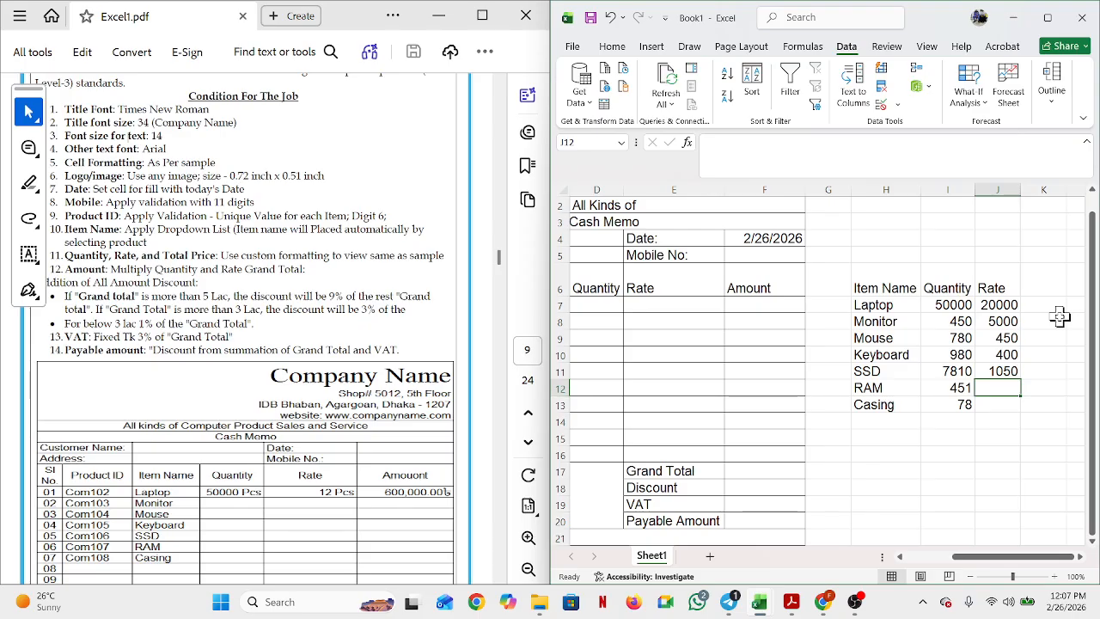
{"action": "type", "text": "560"}
{"action": "key", "text": "Return"}
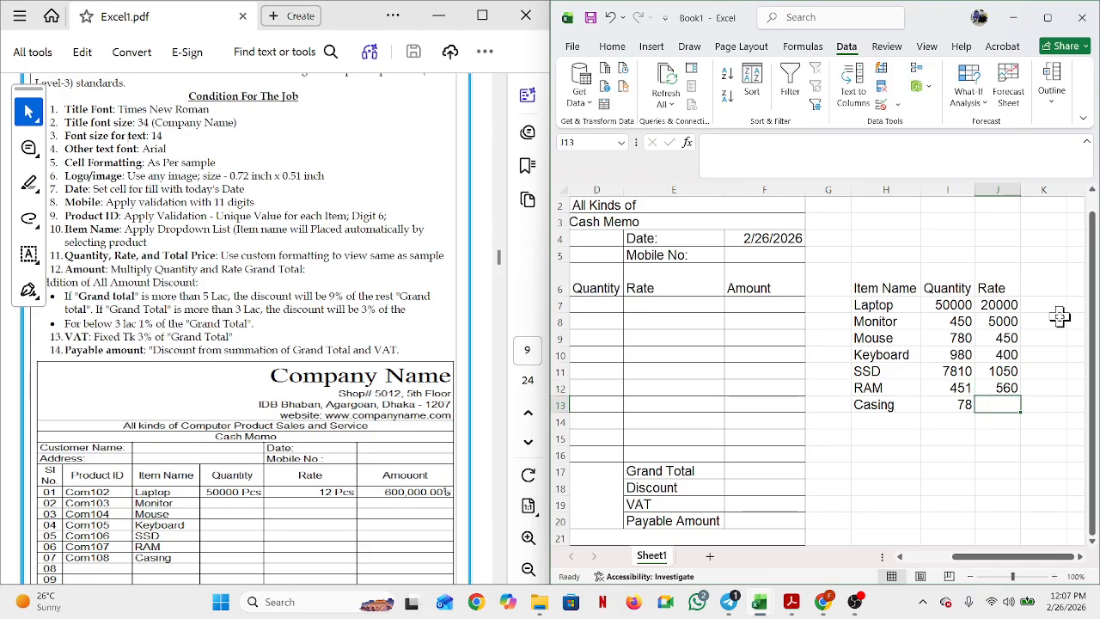
{"action": "type", "text": "3500"}
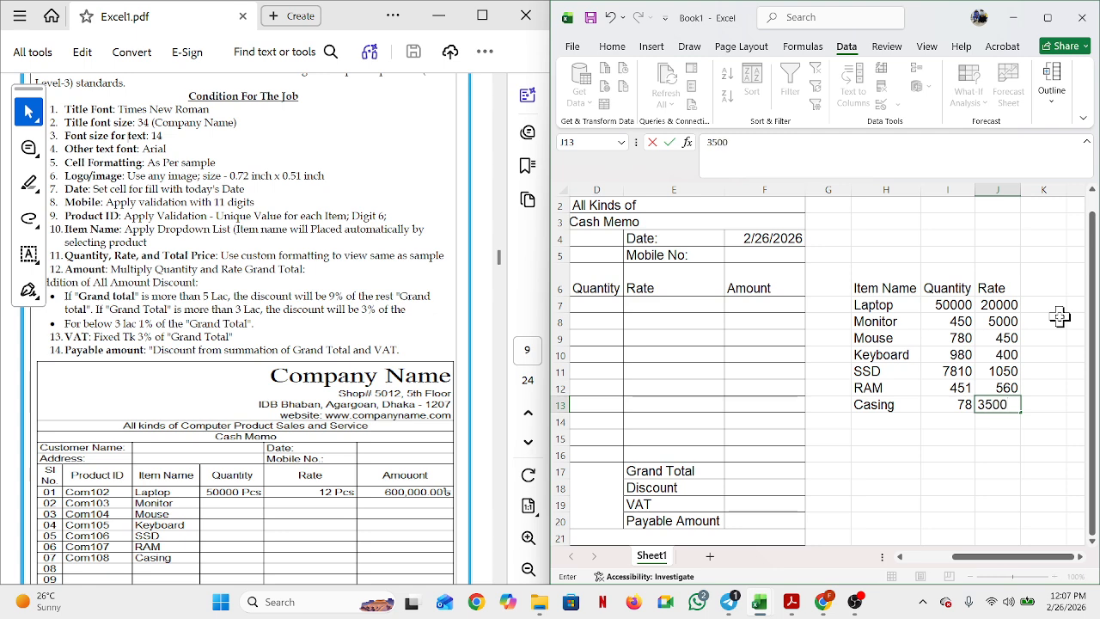
{"action": "left_click", "coordinate": [1048, 371]}
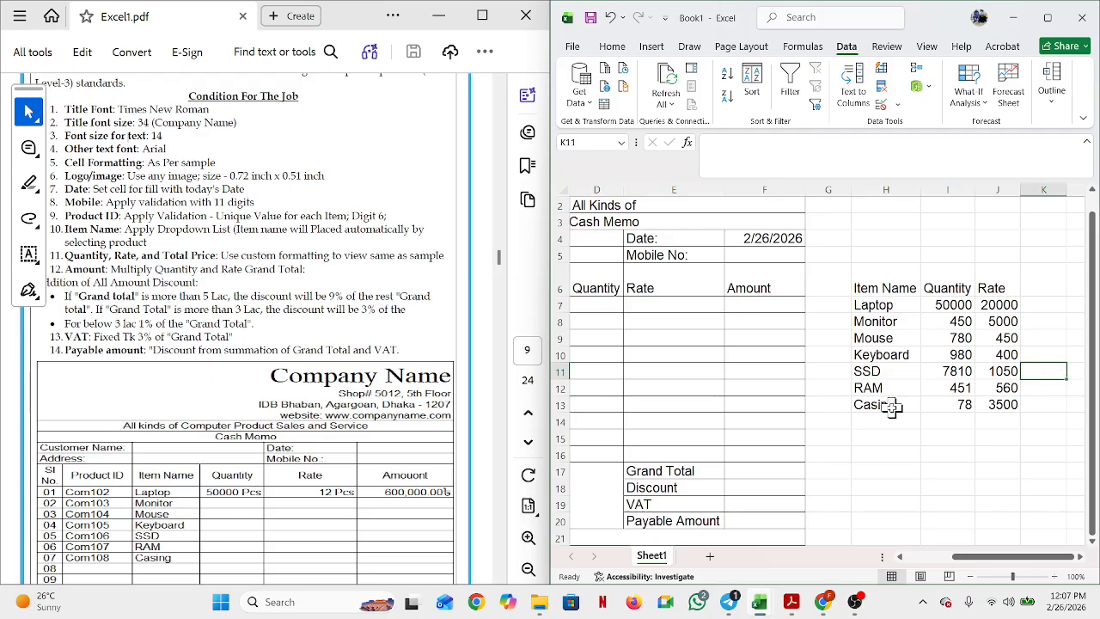
Step: Apply List data validation with source $H$7:$H$13 to the Item Name cells C7:C16
{"action": "left_click", "coordinate": [901, 557]}
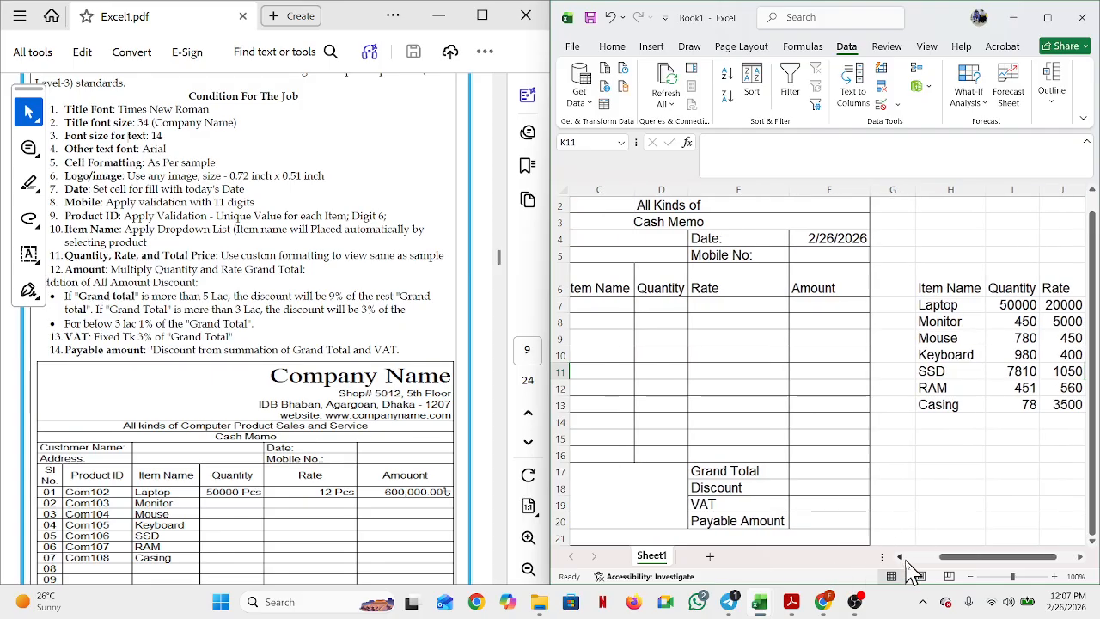
{"action": "left_click", "coordinate": [678, 306]}
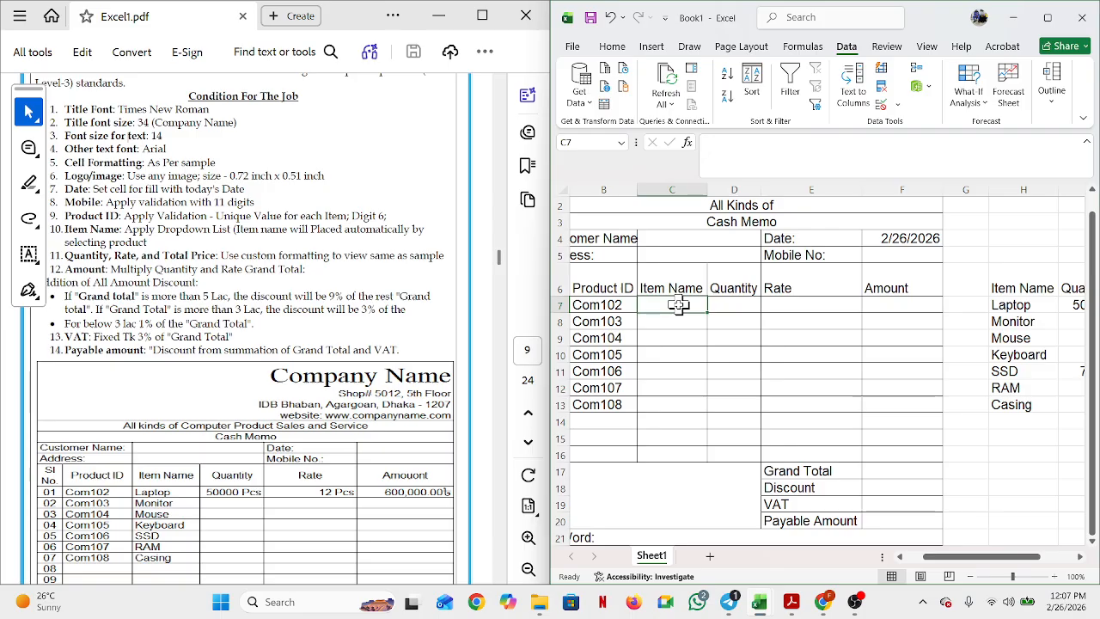
{"action": "left_click_drag", "start_coordinate": [678, 305], "coordinate": [653, 444]}
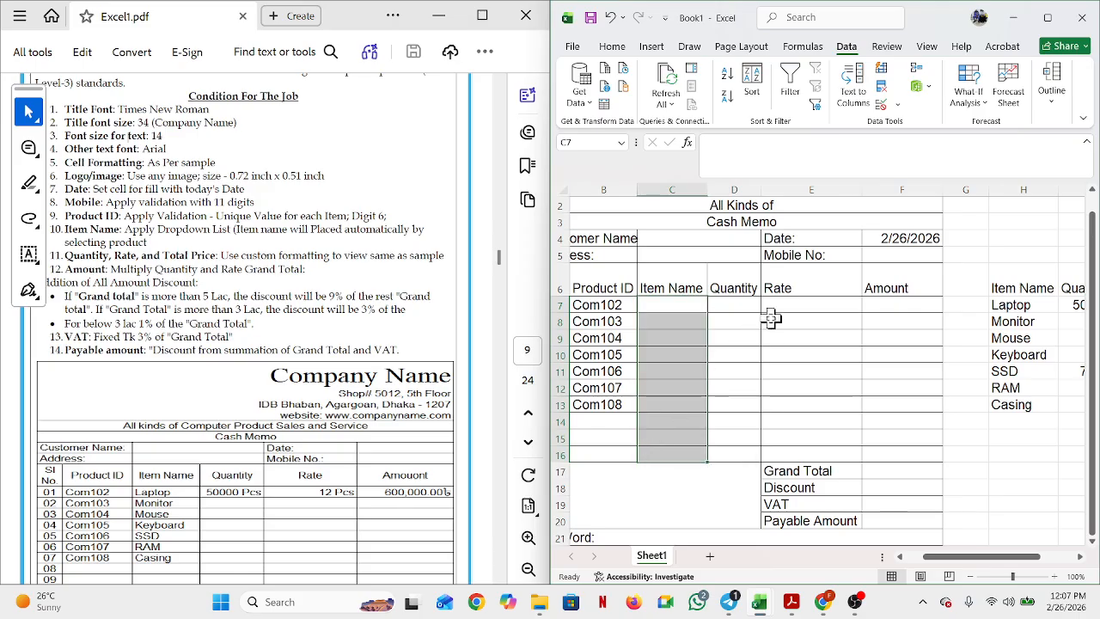
{"action": "left_click", "coordinate": [878, 104]}
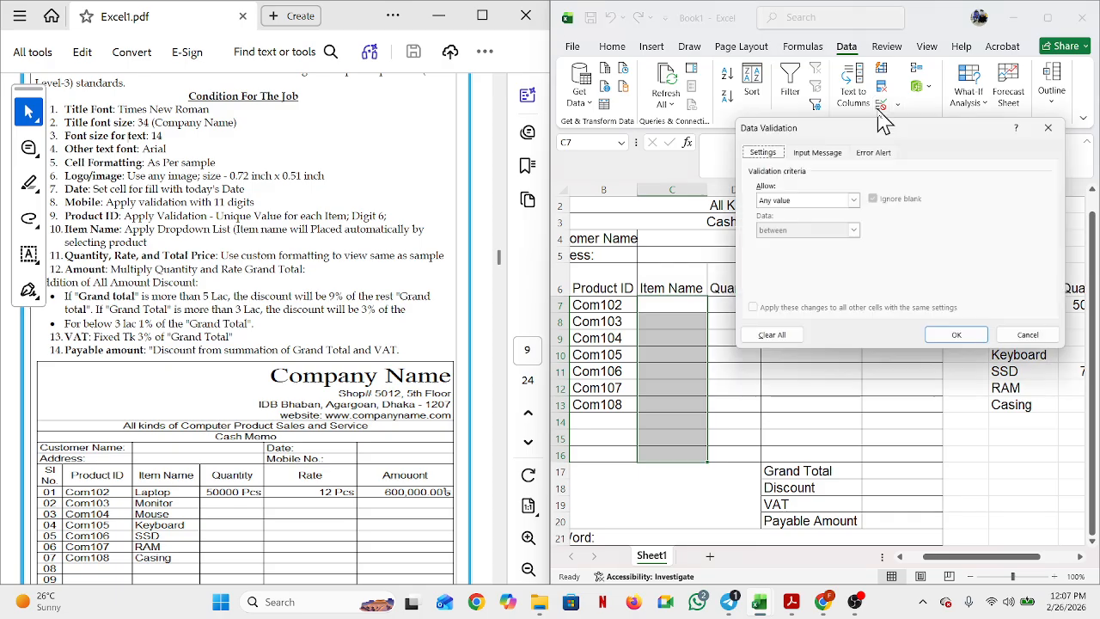
{"action": "left_click", "coordinate": [852, 201]}
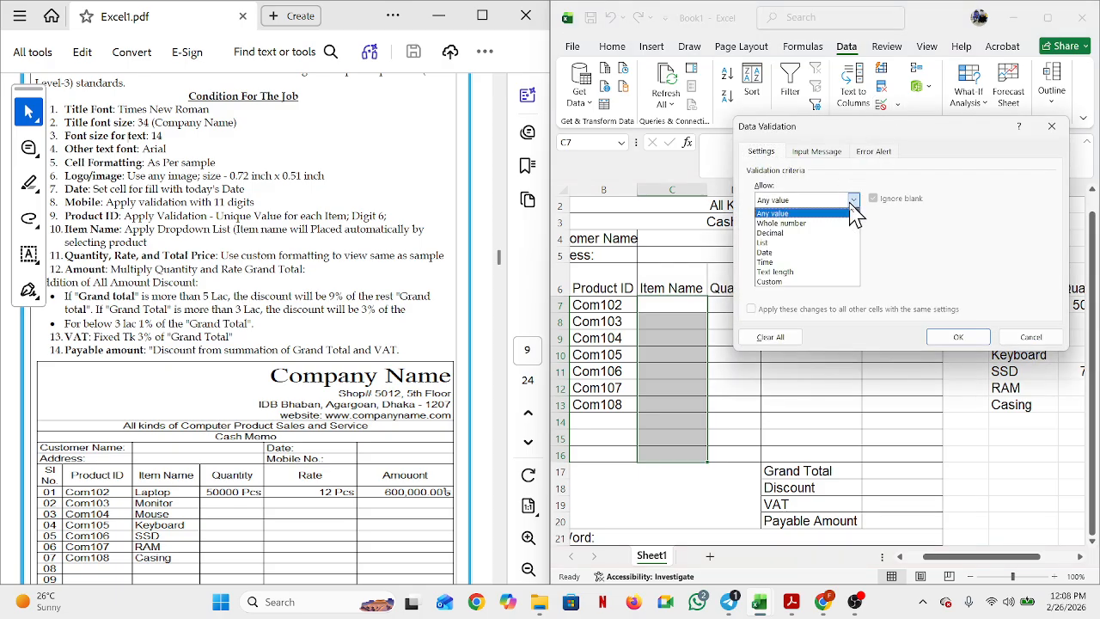
{"action": "left_click", "coordinate": [819, 243]}
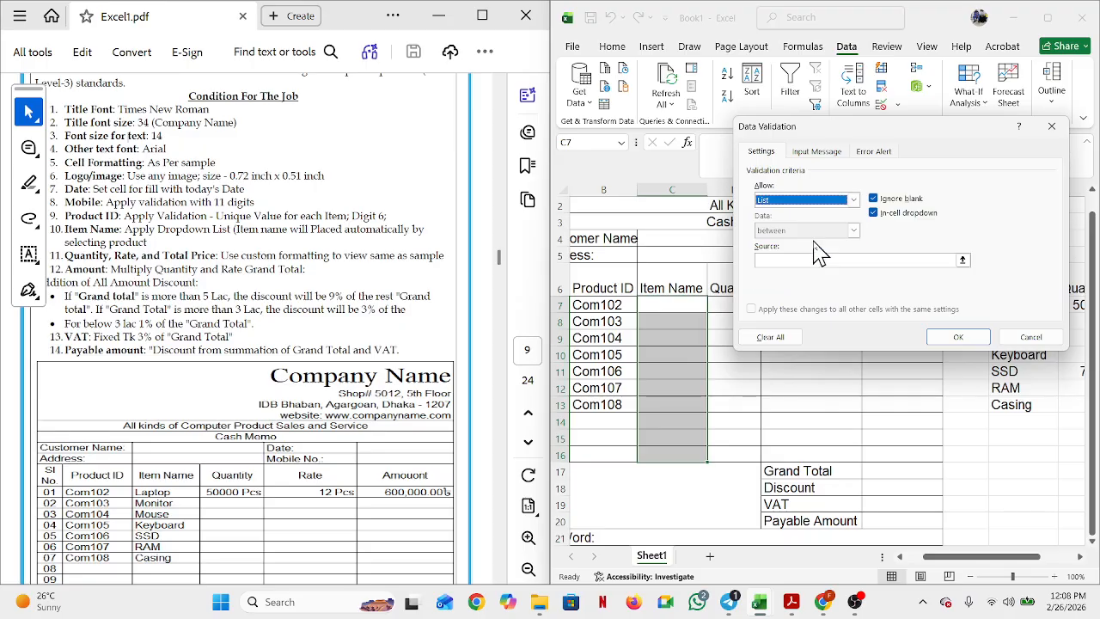
{"action": "left_click", "coordinate": [817, 261]}
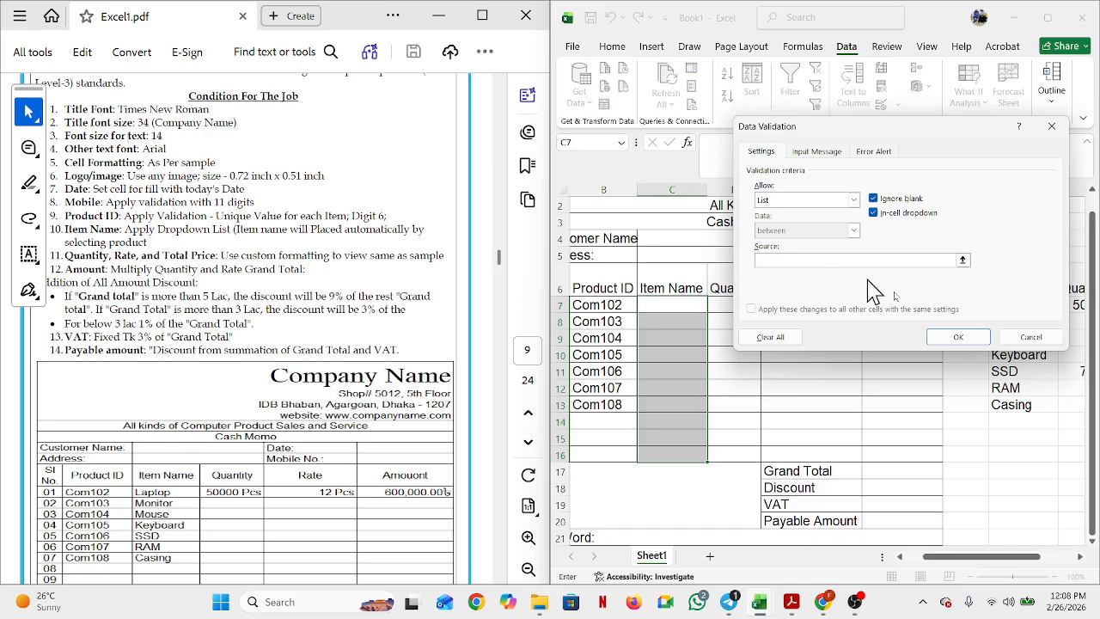
{"action": "left_click", "coordinate": [963, 261]}
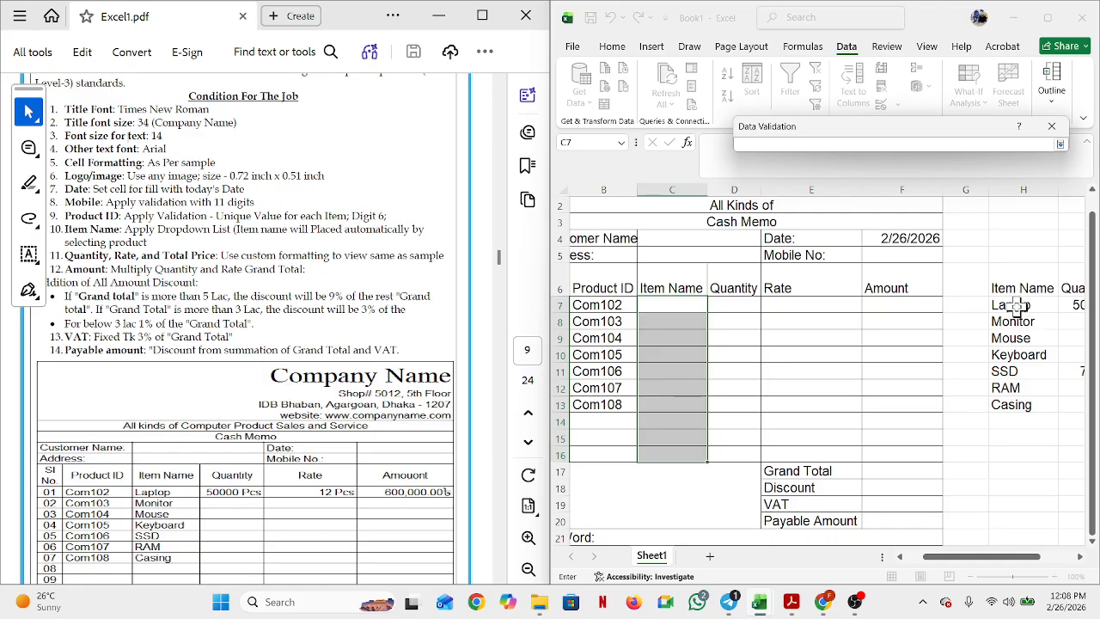
{"action": "left_click_drag", "start_coordinate": [1015, 305], "coordinate": [999, 404]}
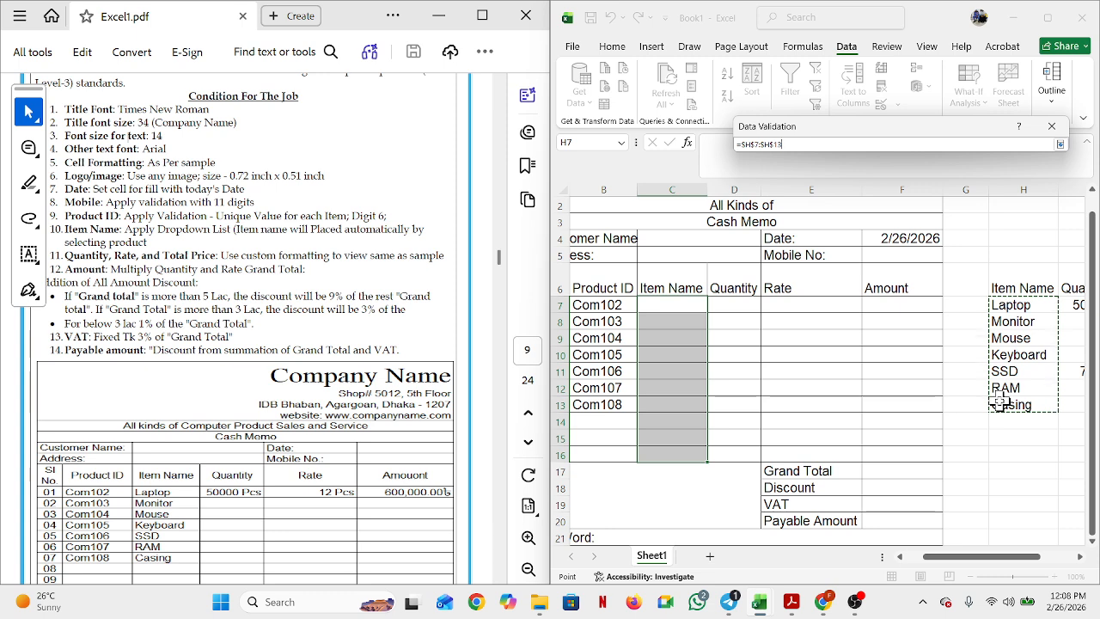
{"action": "key", "text": "Return"}
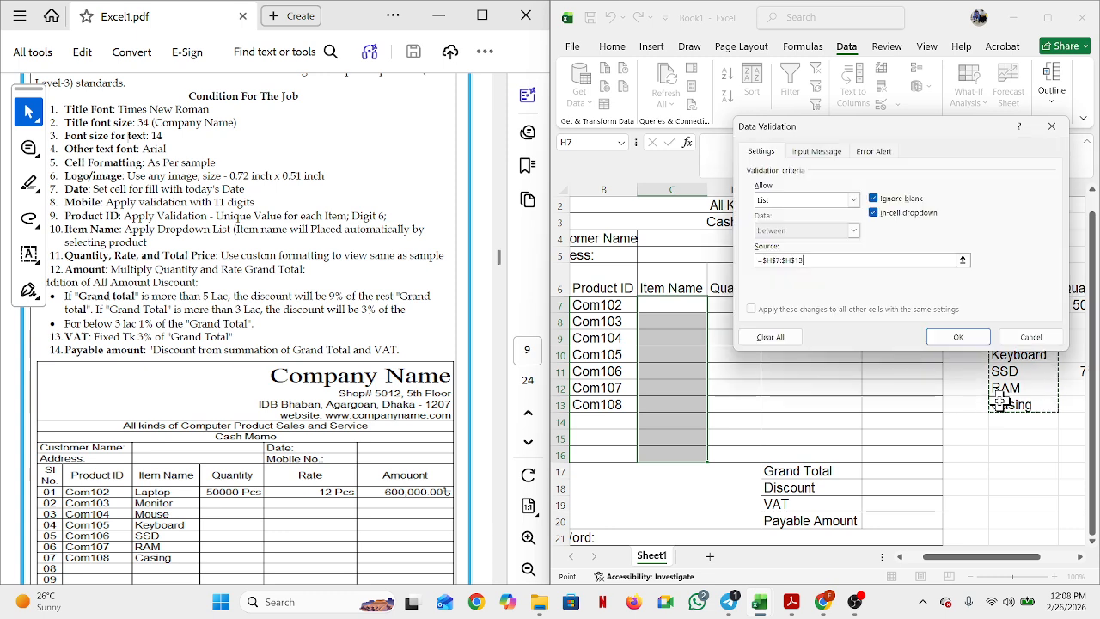
{"action": "key", "text": "Return"}
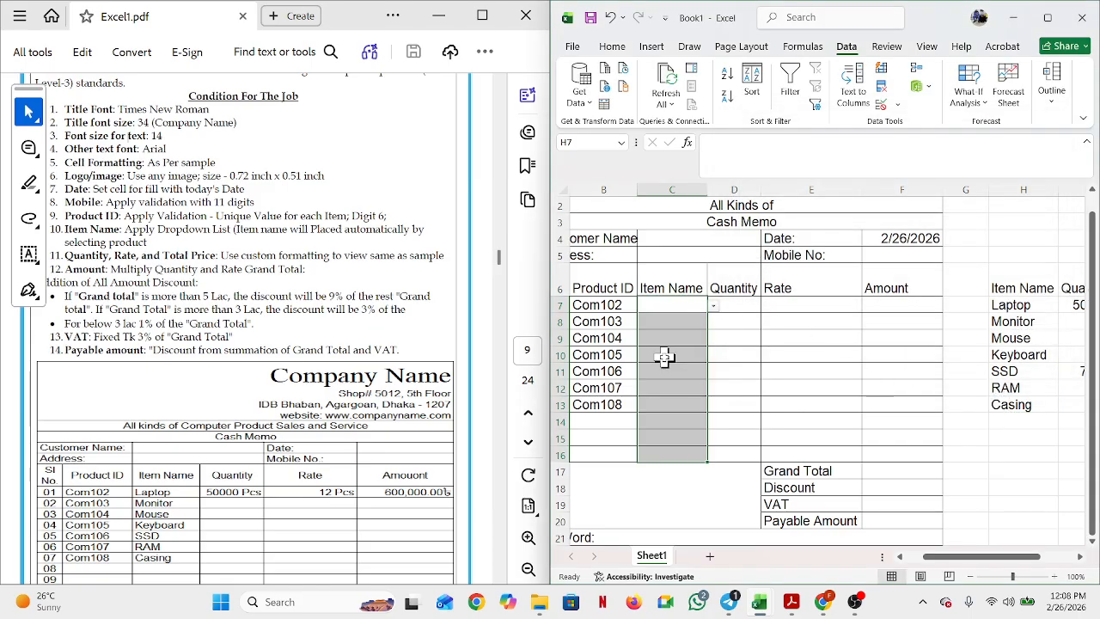
Step: Pick Laptop, Monitor, Mouse, Keyboard and SSD from the dropdowns in C7:C11
{"action": "left_click", "coordinate": [713, 306]}
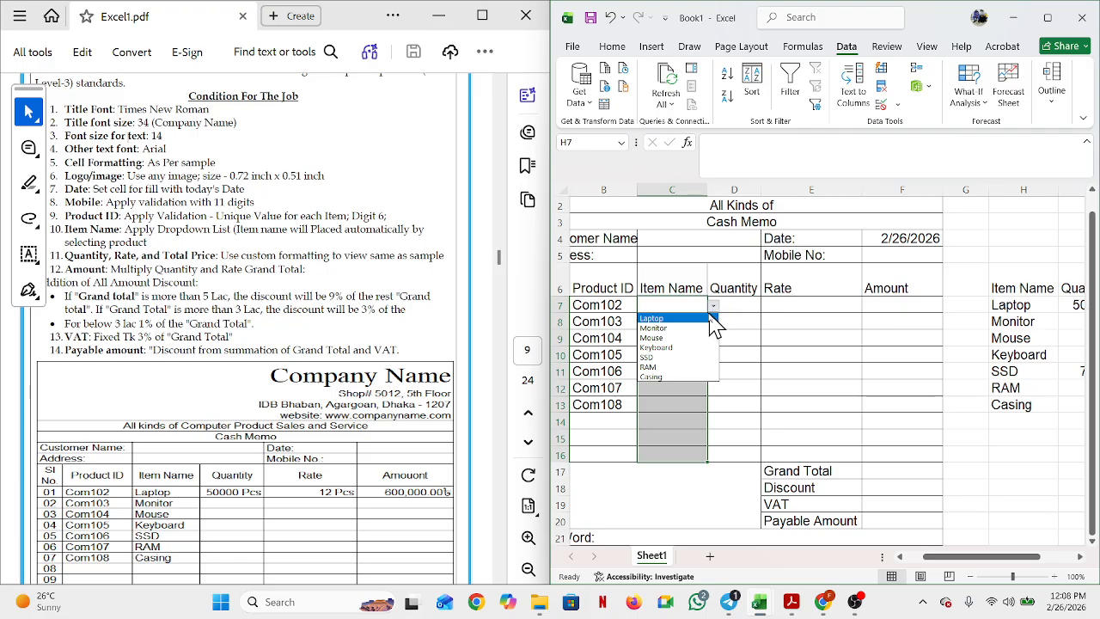
{"action": "left_click", "coordinate": [704, 318]}
{"action": "left_click", "coordinate": [698, 324]}
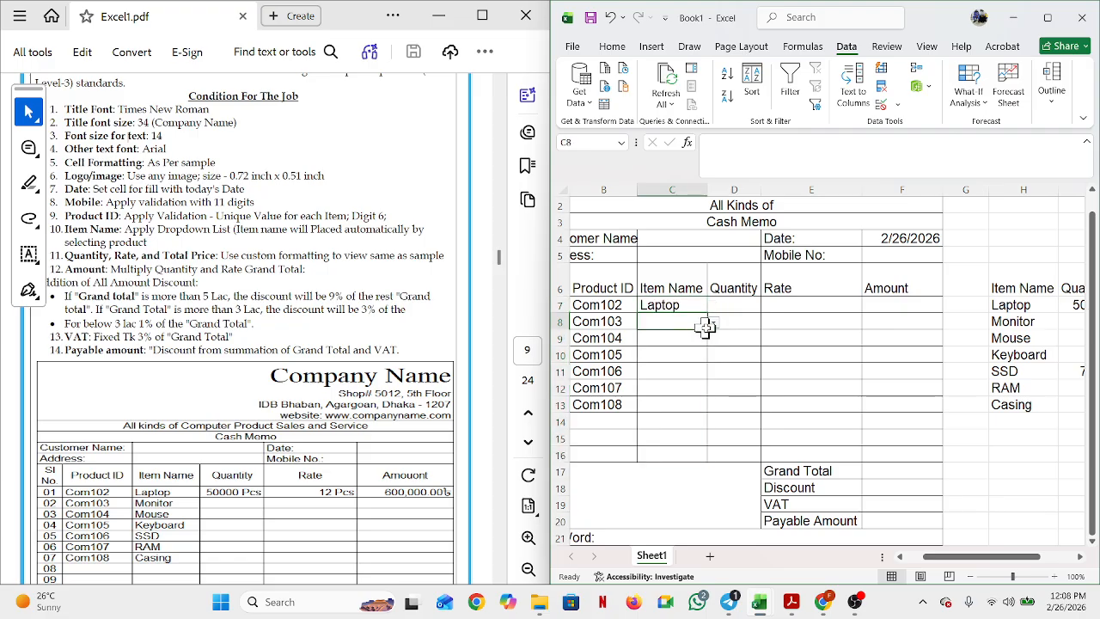
{"action": "left_click", "coordinate": [714, 323]}
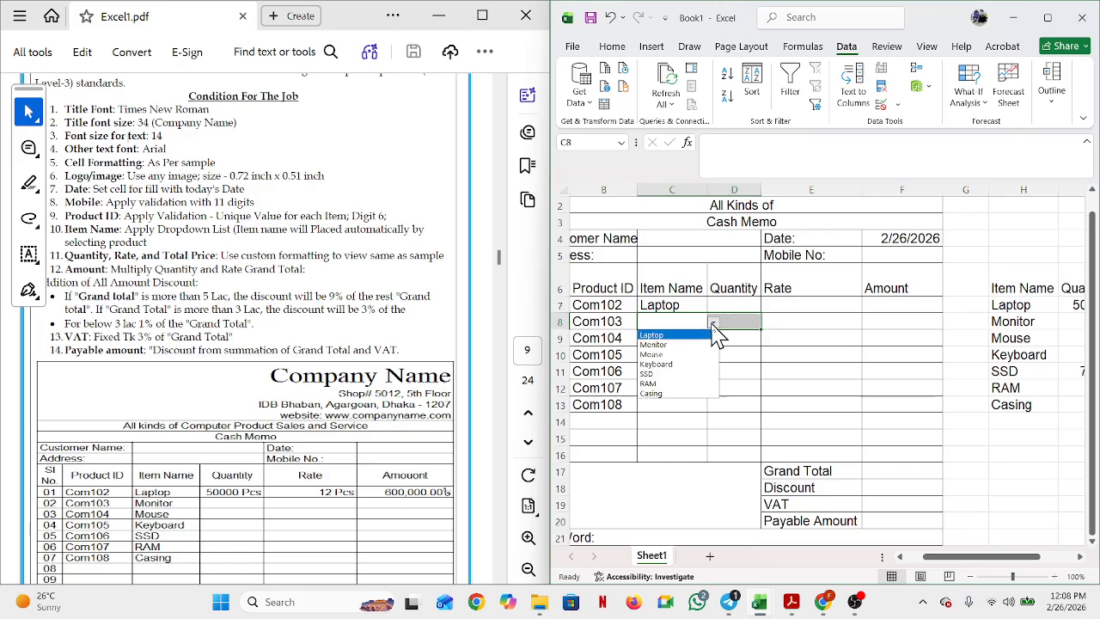
{"action": "left_click", "coordinate": [695, 344]}
{"action": "left_click", "coordinate": [693, 340]}
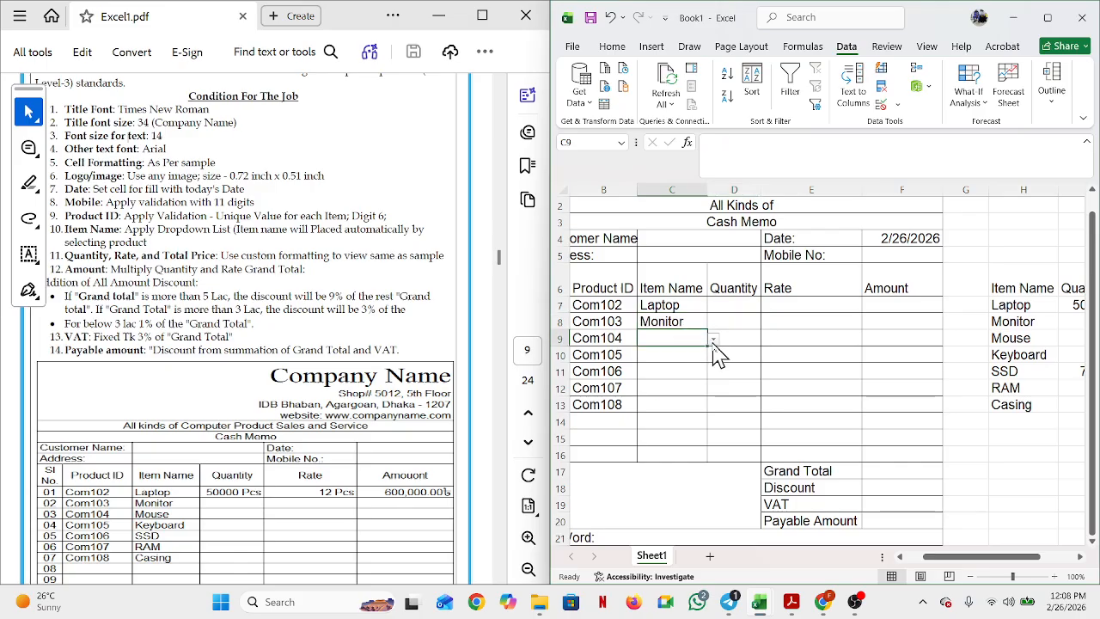
{"action": "left_click", "coordinate": [713, 340]}
{"action": "left_click", "coordinate": [687, 371]}
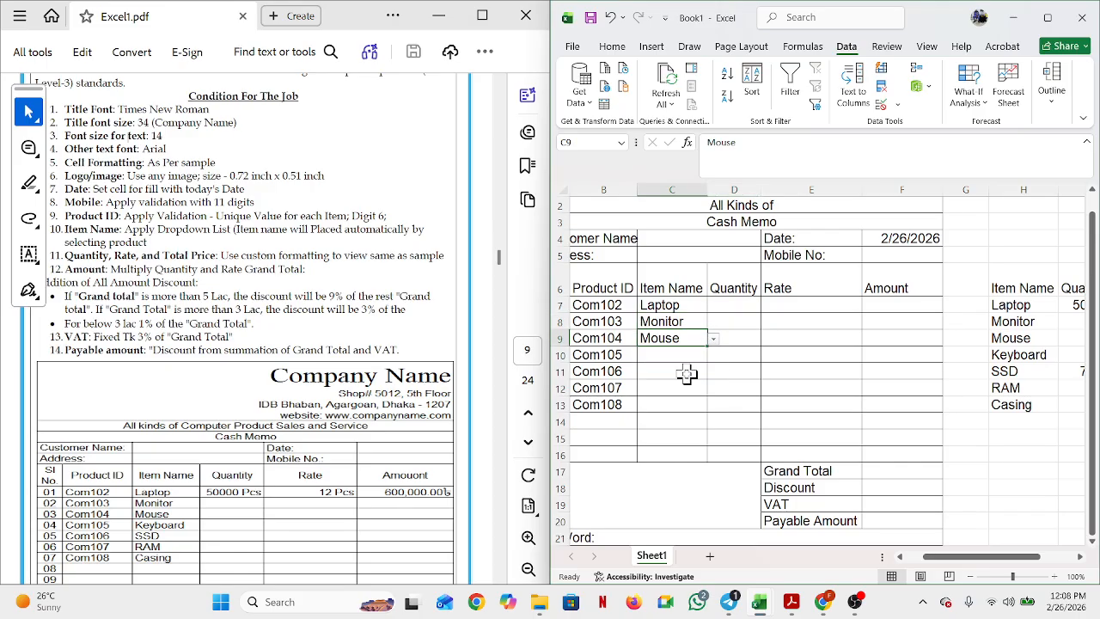
{"action": "left_click", "coordinate": [679, 353]}
{"action": "left_click", "coordinate": [713, 355]}
{"action": "left_click", "coordinate": [690, 397]}
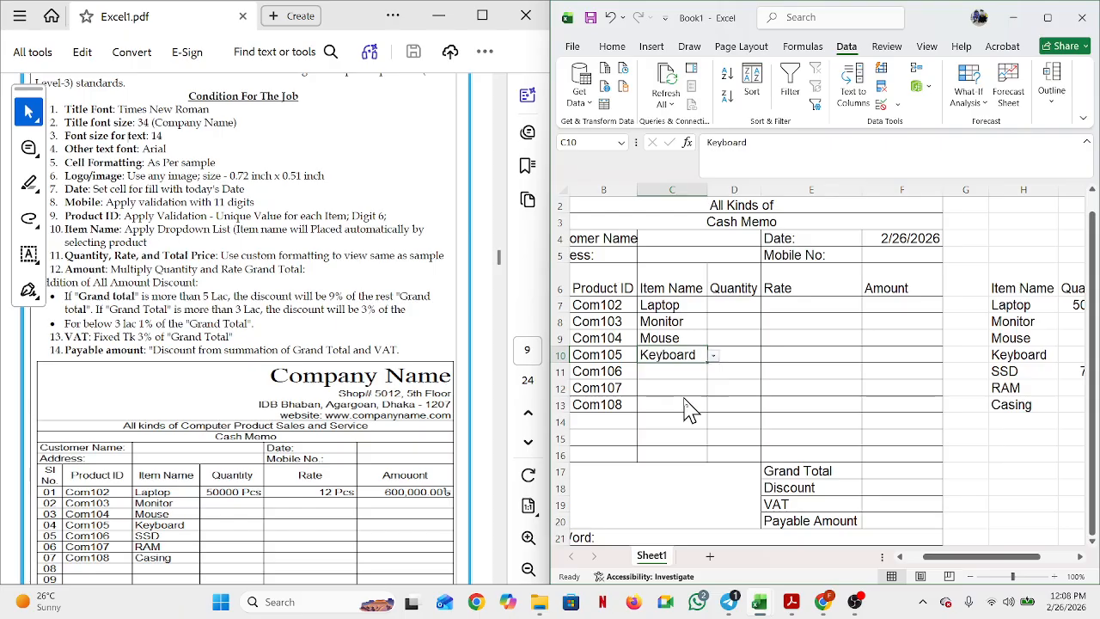
{"action": "left_click", "coordinate": [687, 371]}
{"action": "left_click", "coordinate": [713, 374]}
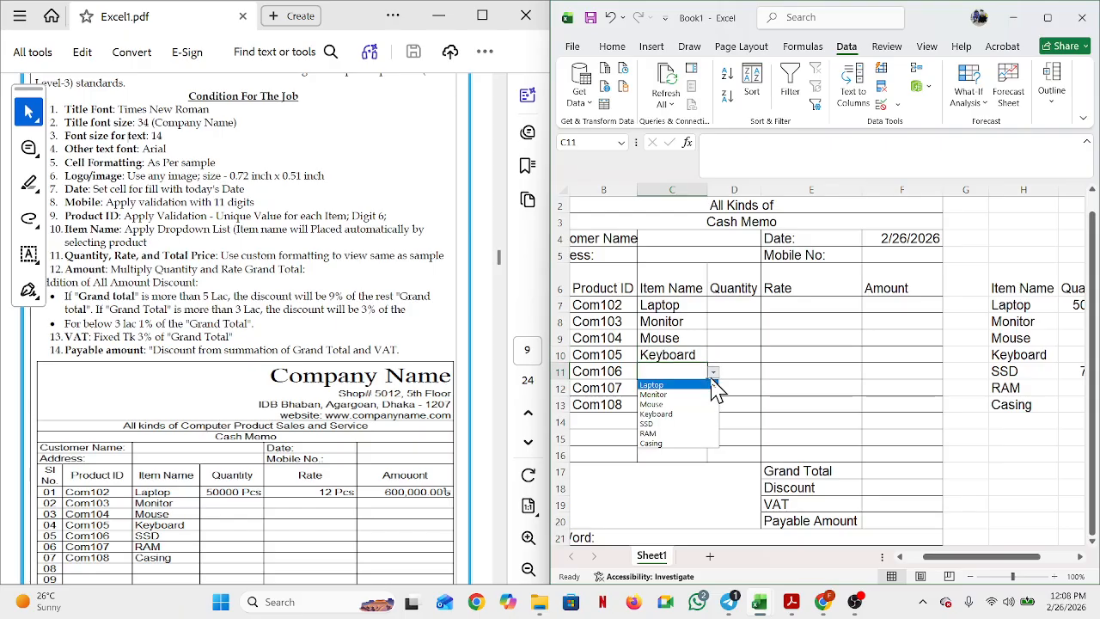
{"action": "left_click", "coordinate": [694, 424]}
Step: Set the Com107 and Com108 items in C12 and C13 to RAM
{"action": "left_click_drag", "start_coordinate": [694, 424], "coordinate": [688, 391]}
{"action": "left_click", "coordinate": [688, 391]}
{"action": "left_click", "coordinate": [713, 389]}
{"action": "left_click", "coordinate": [674, 440]}
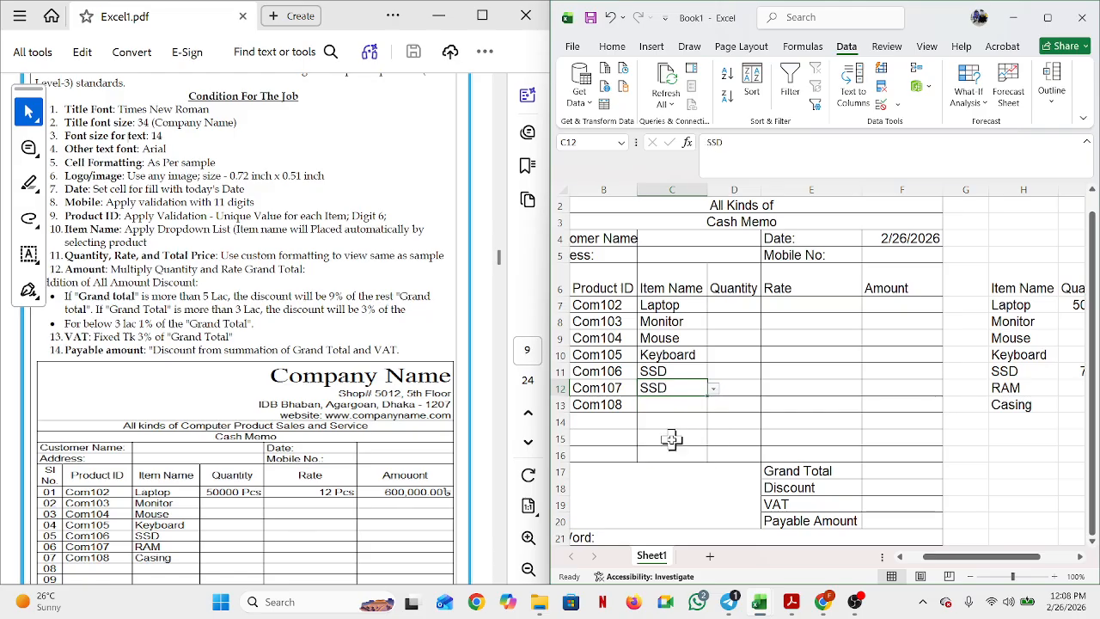
{"action": "left_click", "coordinate": [683, 410]}
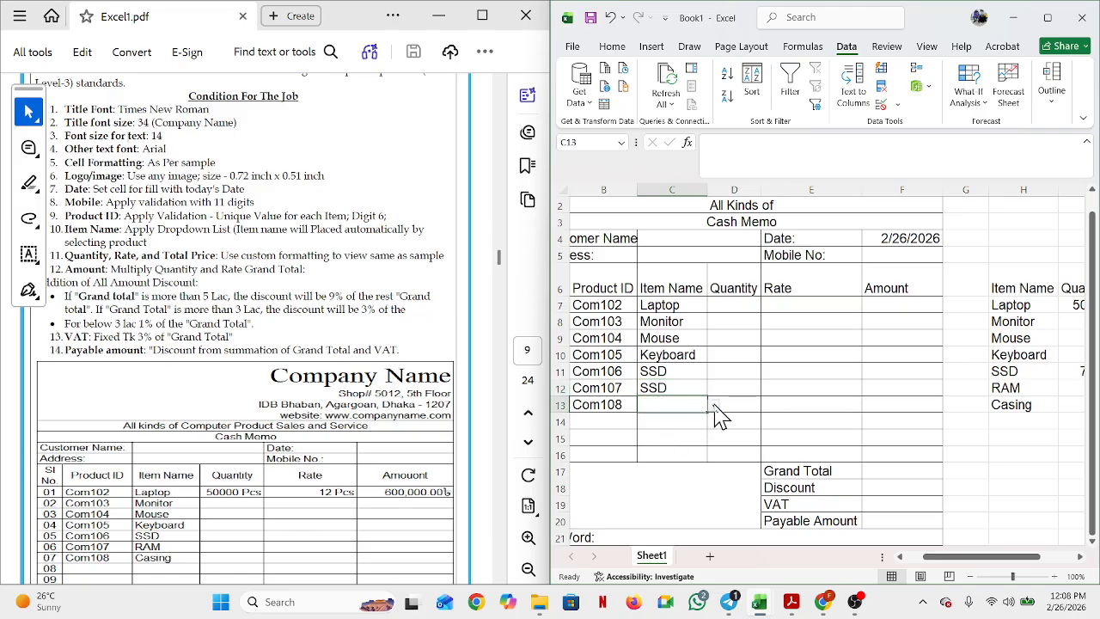
{"action": "left_click", "coordinate": [714, 407]}
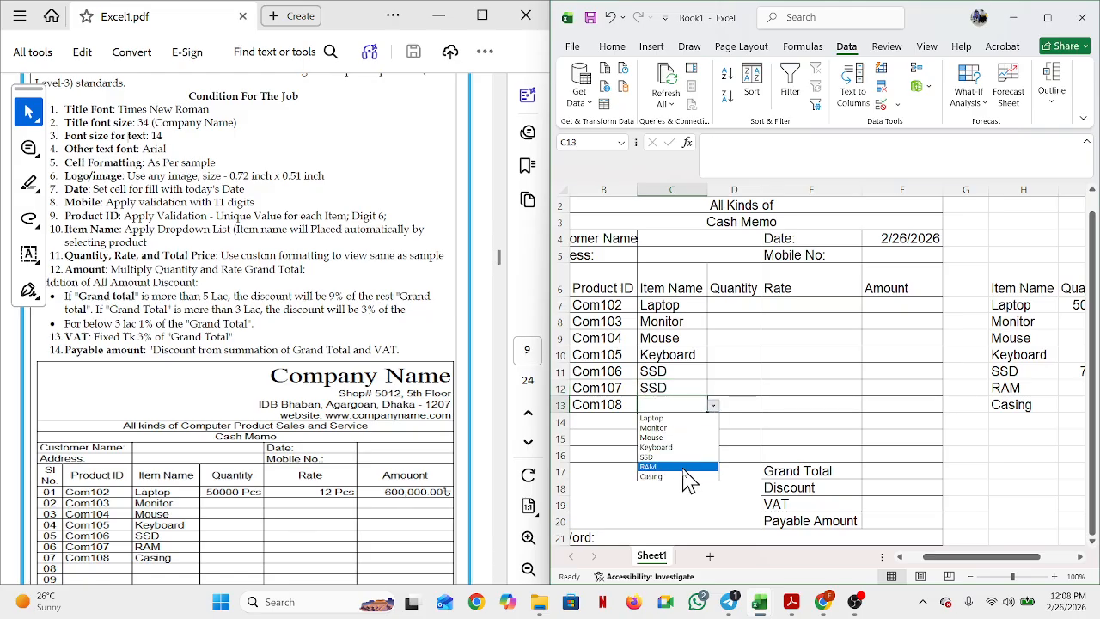
{"action": "left_click", "coordinate": [687, 467]}
{"action": "left_click", "coordinate": [687, 391]}
{"action": "left_click", "coordinate": [713, 391]}
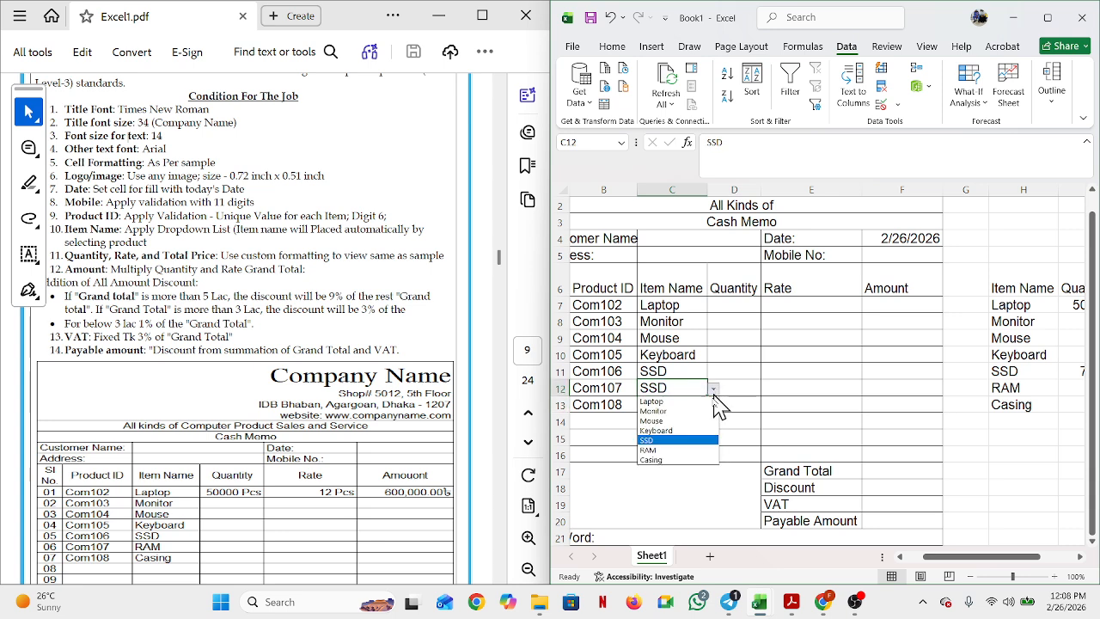
{"action": "left_click", "coordinate": [679, 450]}
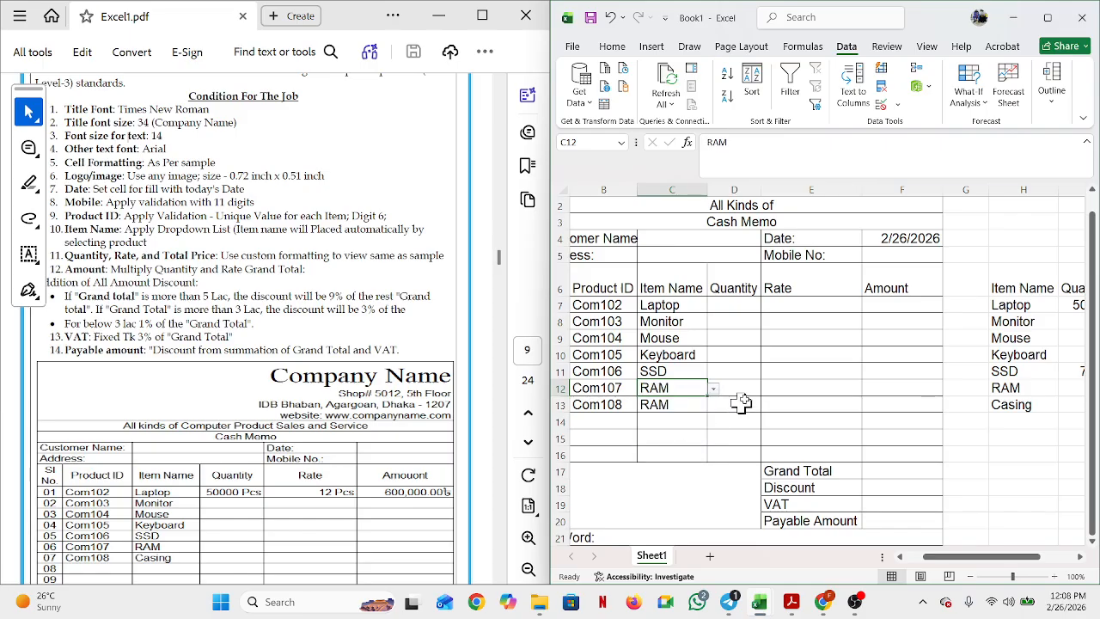
{"action": "left_click", "coordinate": [692, 405]}
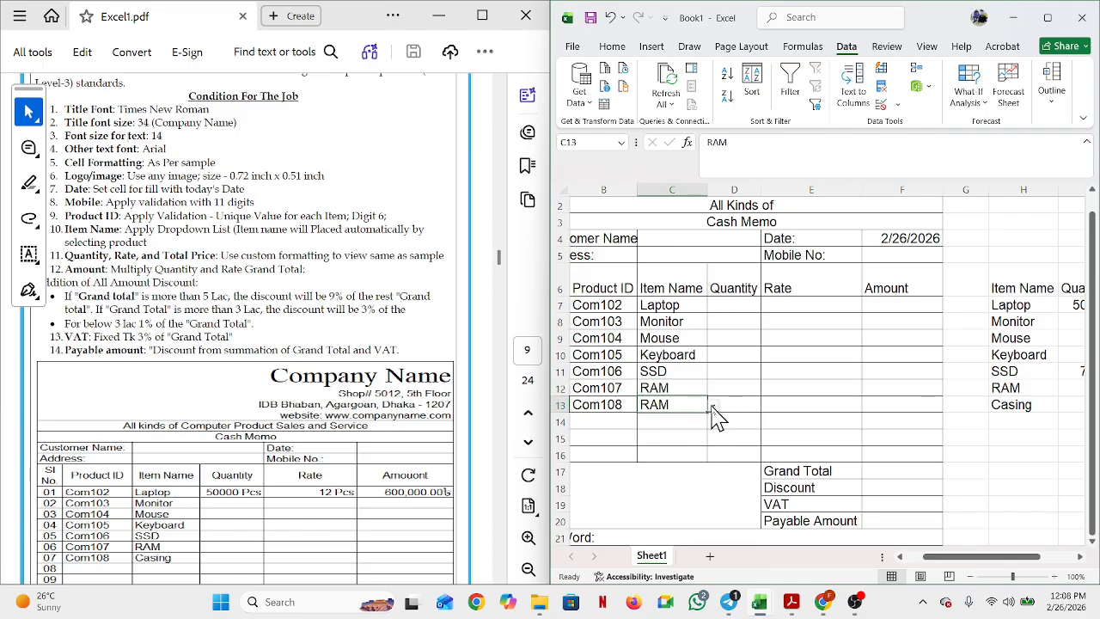
{"action": "left_click", "coordinate": [713, 405]}
{"action": "left_click", "coordinate": [675, 467]}
{"action": "left_click", "coordinate": [734, 371]}
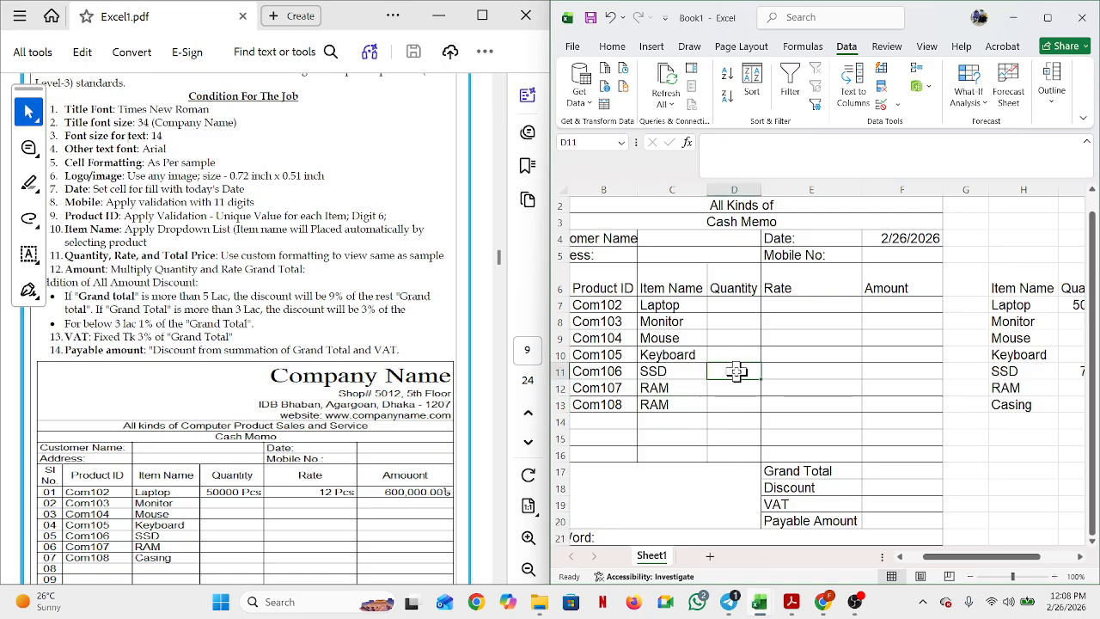
{"action": "left_click", "coordinate": [735, 308]}
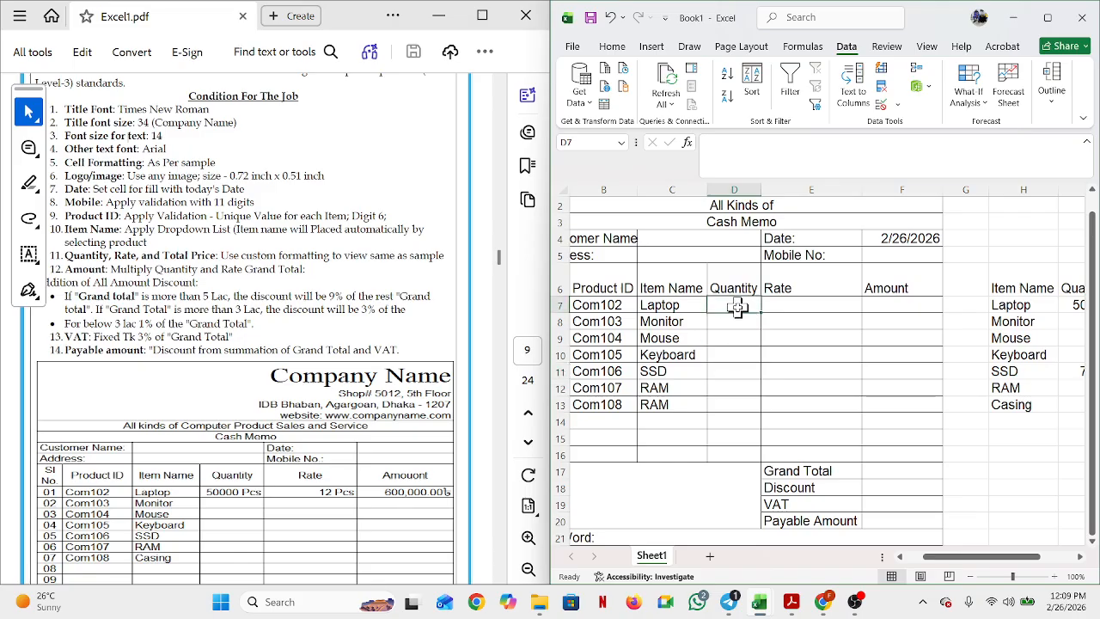
{"action": "left_click_drag", "start_coordinate": [737, 307], "coordinate": [837, 313]}
{"action": "left_click_drag", "start_coordinate": [894, 287], "coordinate": [896, 302]}
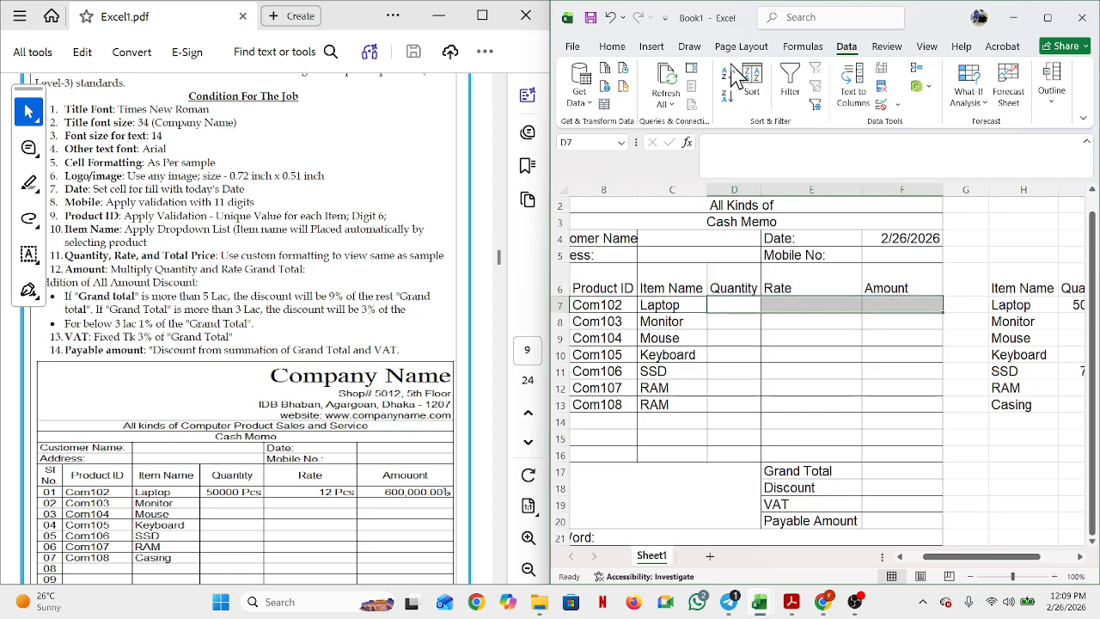
{"action": "left_click", "coordinate": [612, 47]}
{"action": "left_click", "coordinate": [720, 104]}
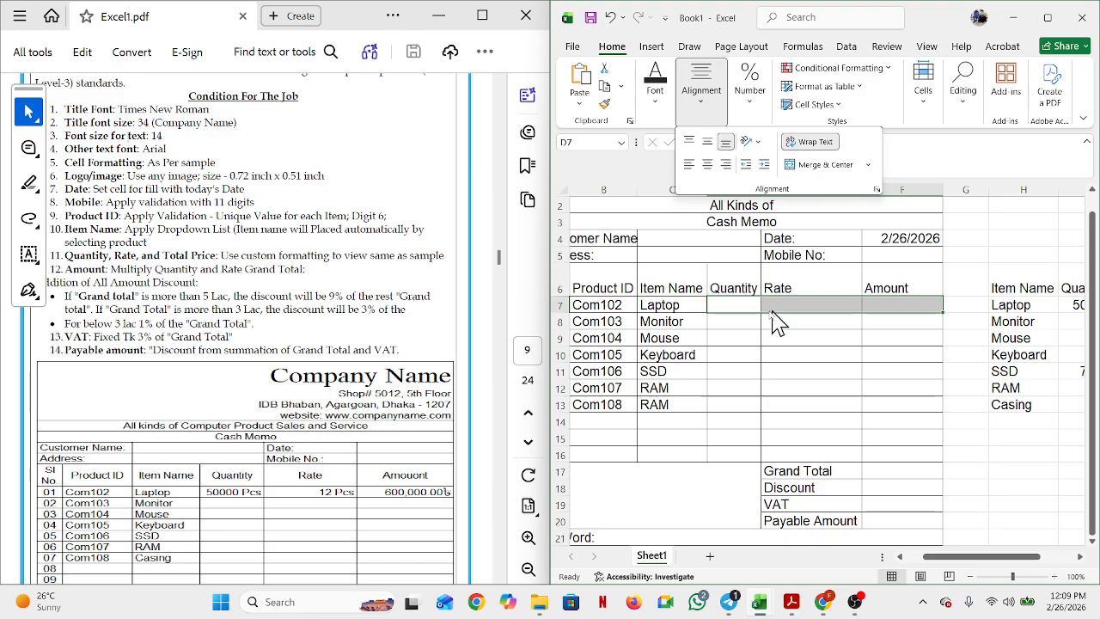
{"action": "left_click", "coordinate": [742, 306]}
{"action": "left_click", "coordinate": [742, 306]}
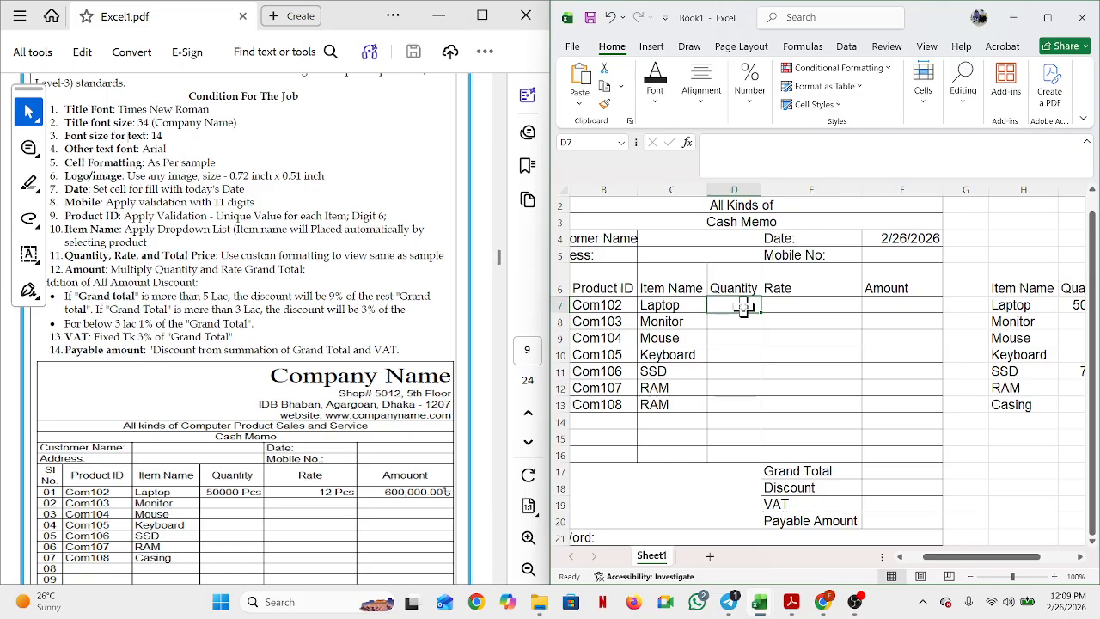
Step: Start a formula in the Laptop Quantity cell D7 with an equals sign
{"action": "type", "text": "="}
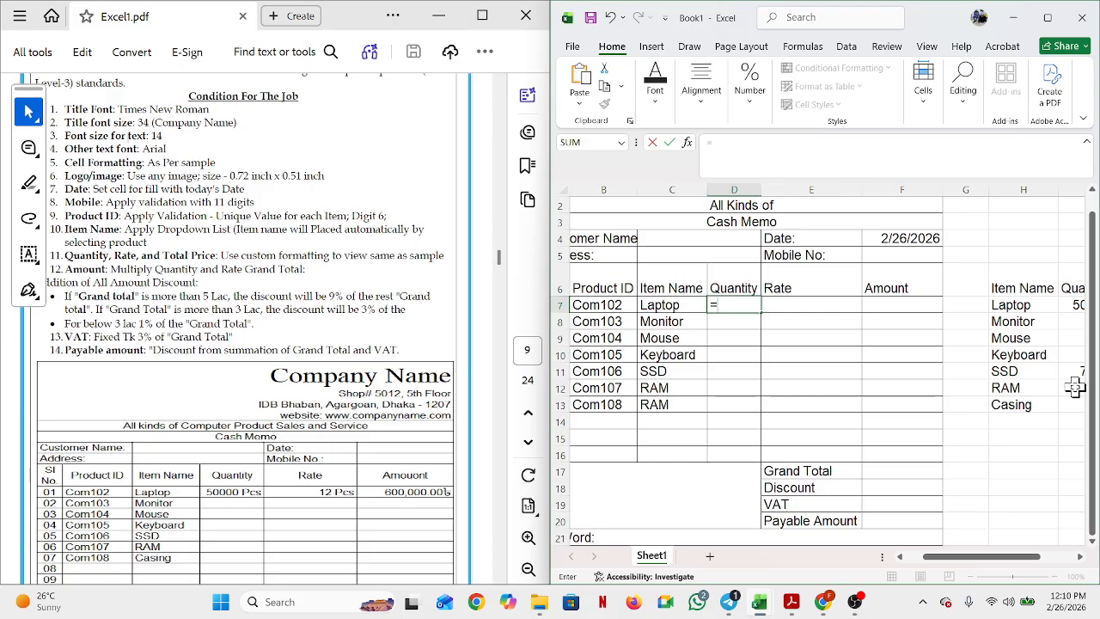
Step: Enter 50000 as the Laptop quantity in D7, then begin an IF formula over it
{"action": "key", "text": "BackSpace"}
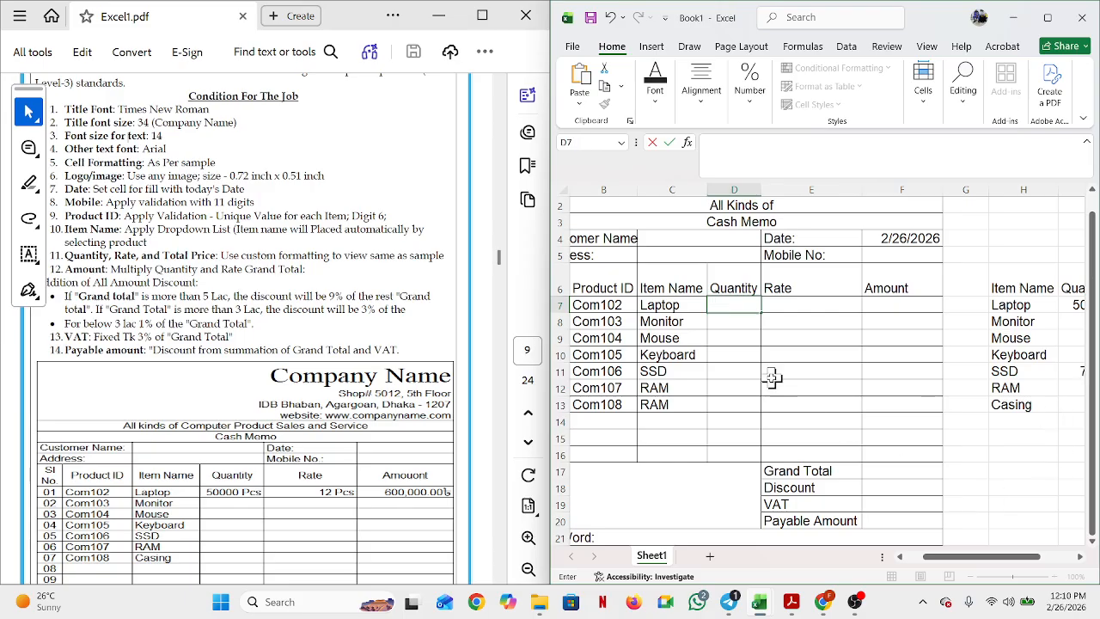
{"action": "left_click", "coordinate": [720, 361]}
{"action": "left_click", "coordinate": [729, 305]}
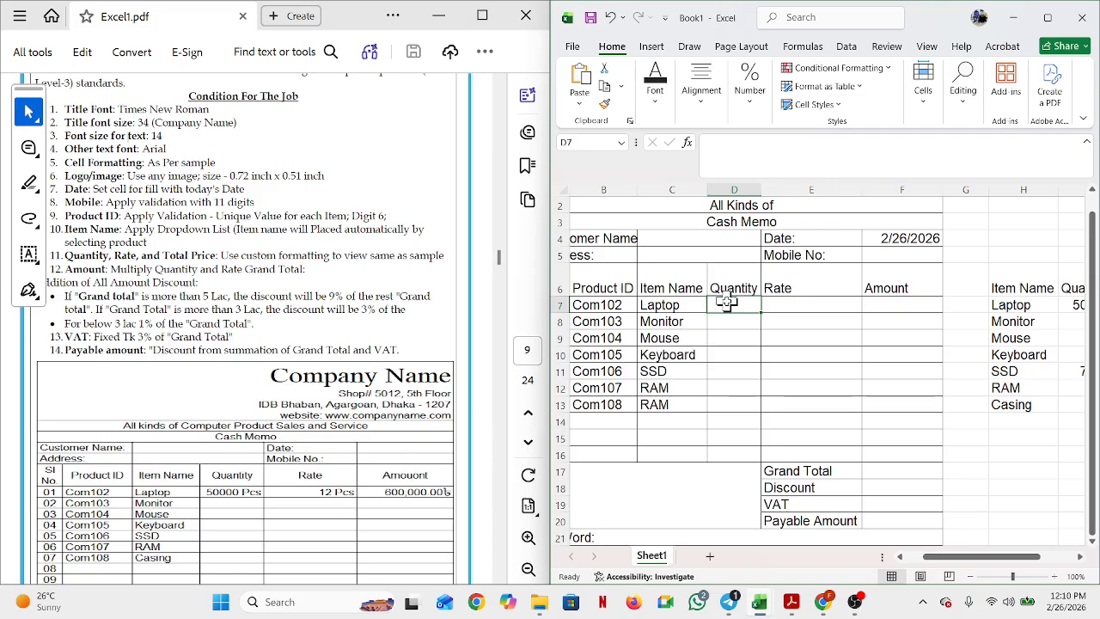
{"action": "type", "text": "50000"}
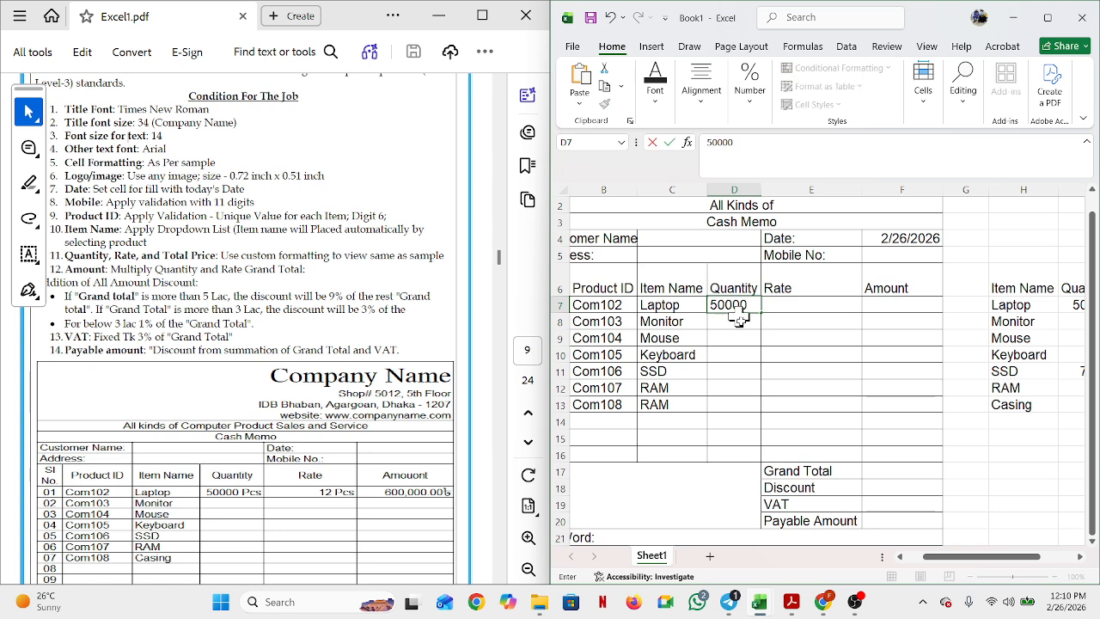
{"action": "left_click", "coordinate": [813, 308]}
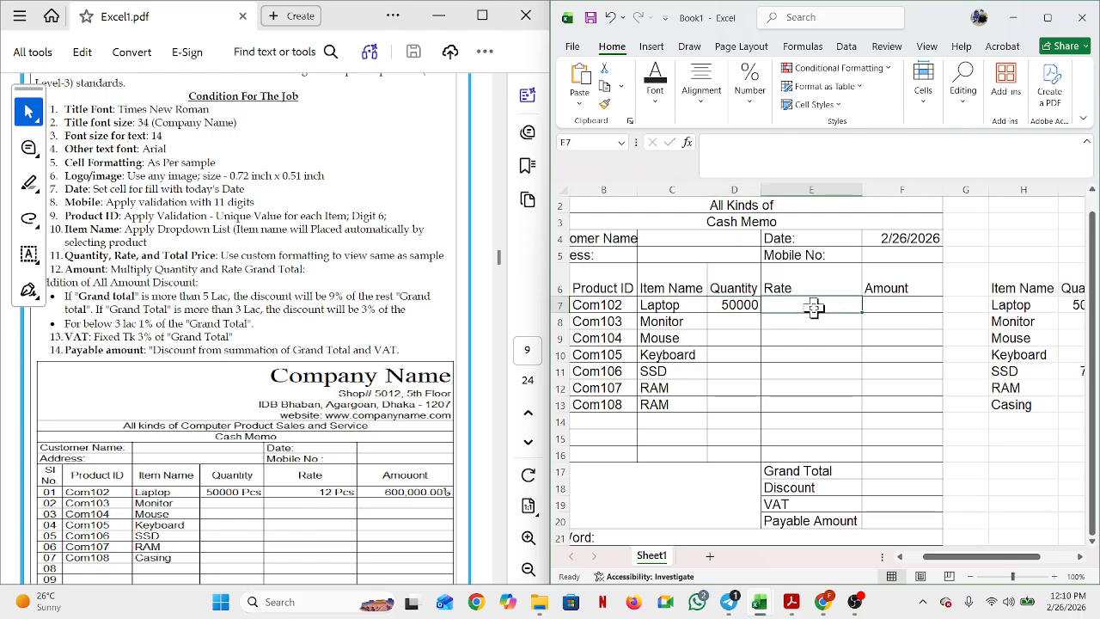
{"action": "left_click", "coordinate": [744, 304]}
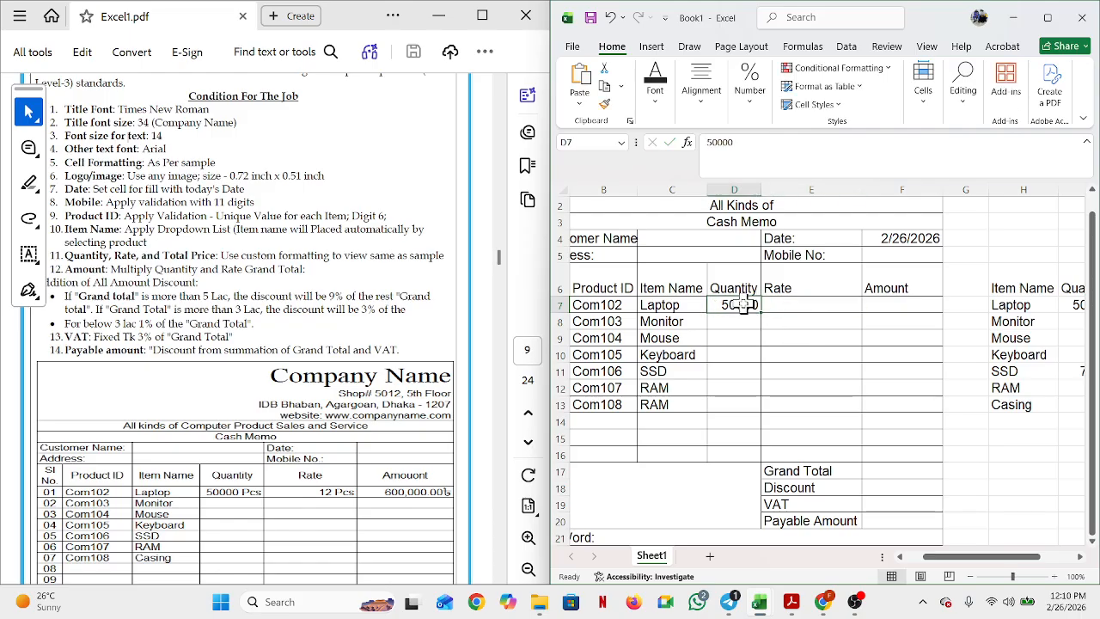
{"action": "type", "text": "="}
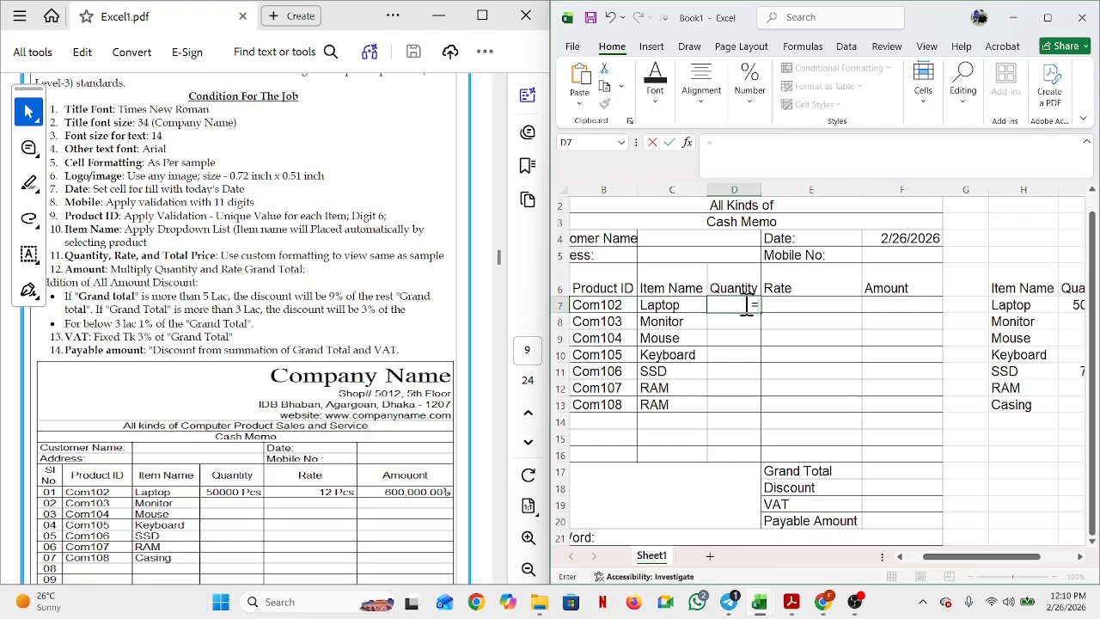
{"action": "type", "text": "if("}
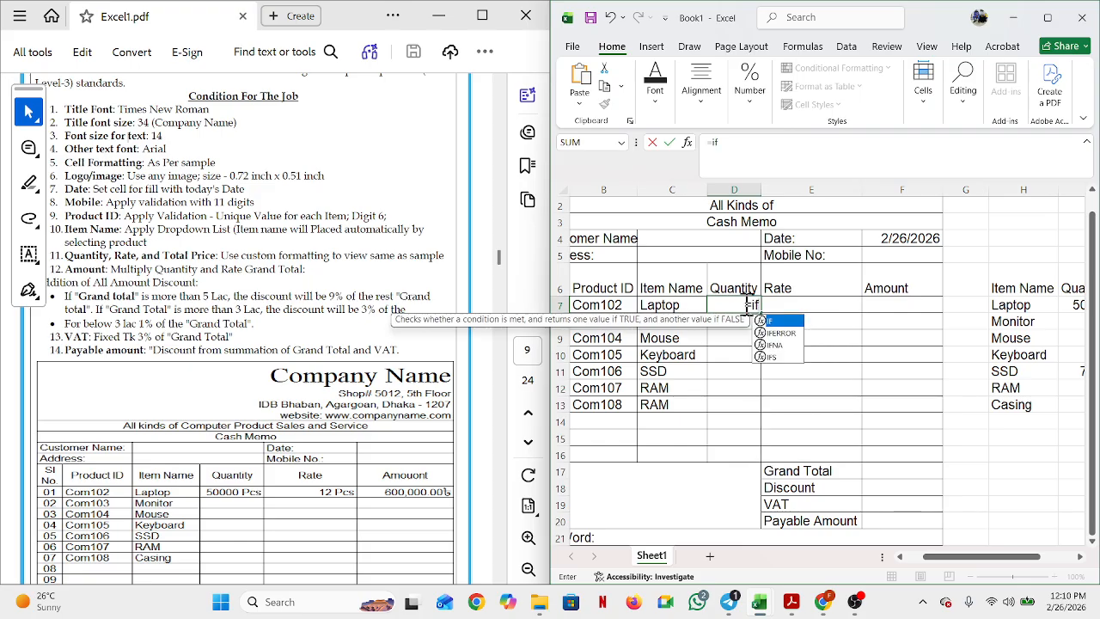
Step: Complete D7 as =IF(C7="","",VLOOKUP(C7,$H$7:$J$13,2,0)) and accept Excel's correction
{"action": "left_click", "coordinate": [657, 307]}
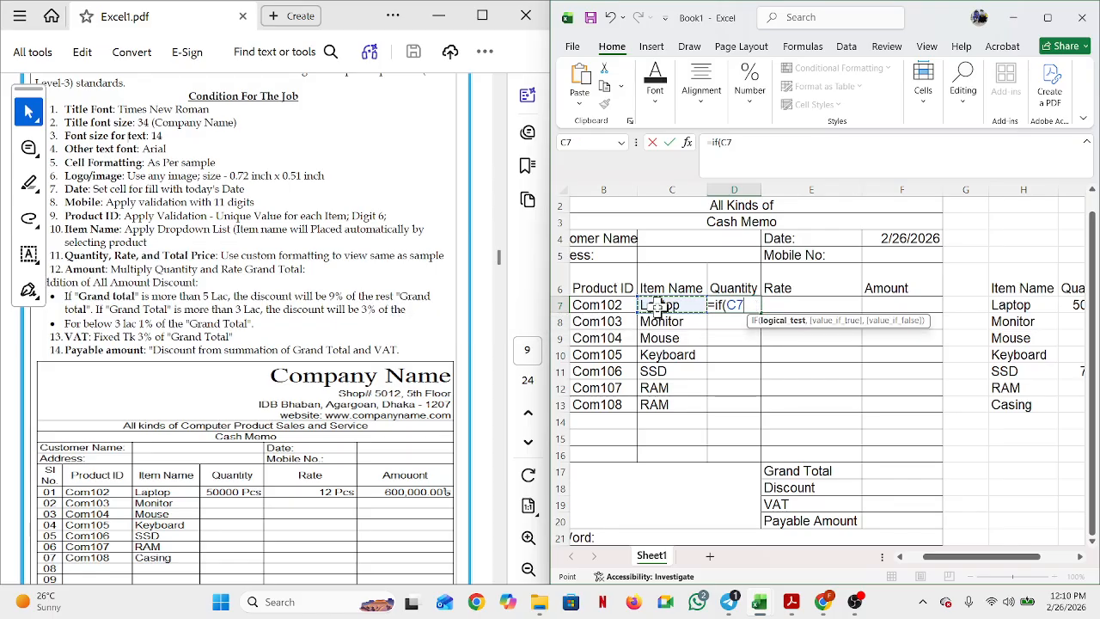
{"action": "type", "text": "=\"\",\"\","}
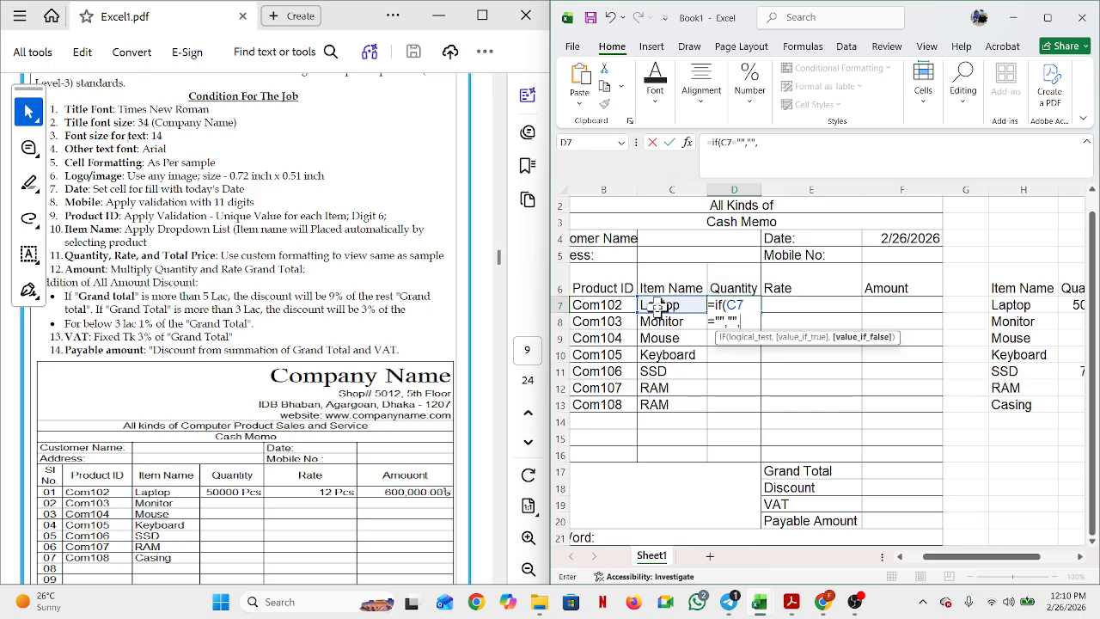
{"action": "type", "text": "vl"}
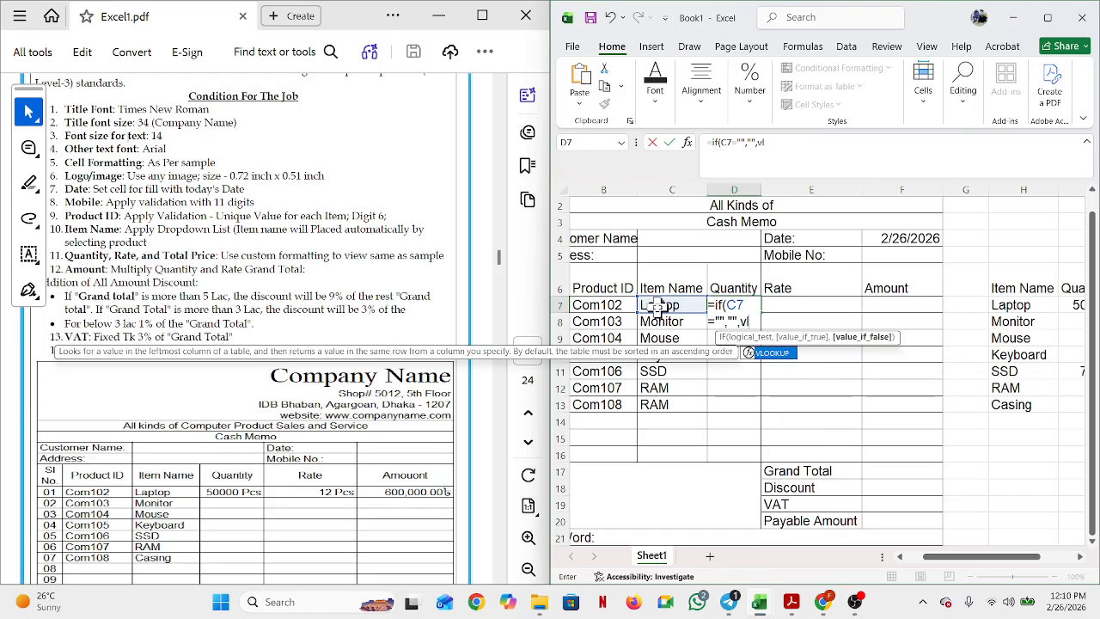
{"action": "double_click", "coordinate": [768, 353]}
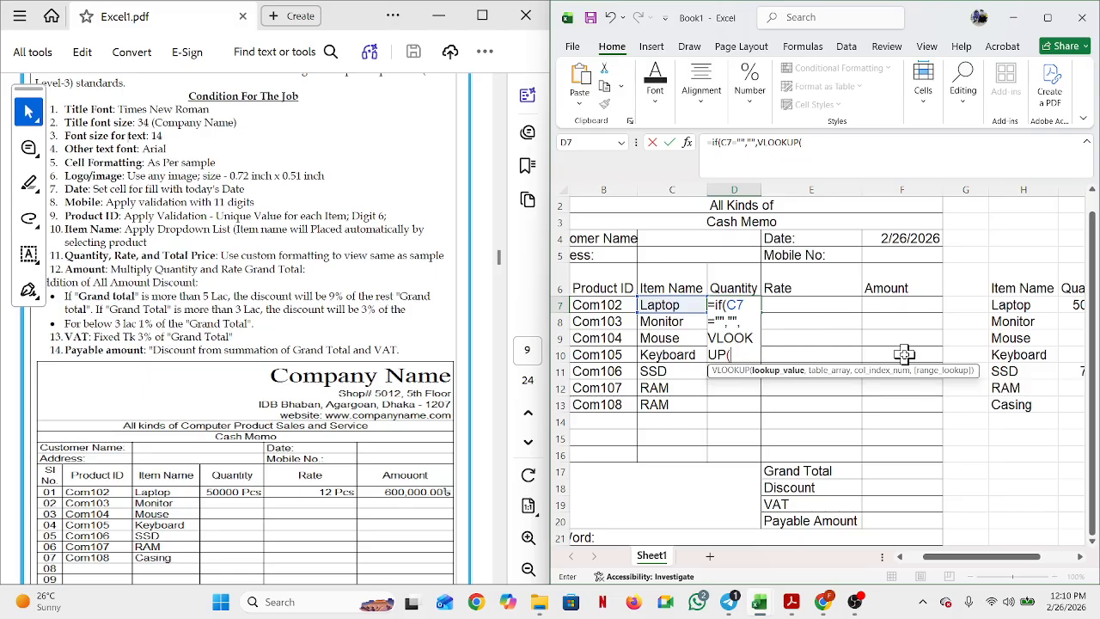
{"action": "left_click", "coordinate": [670, 306]}
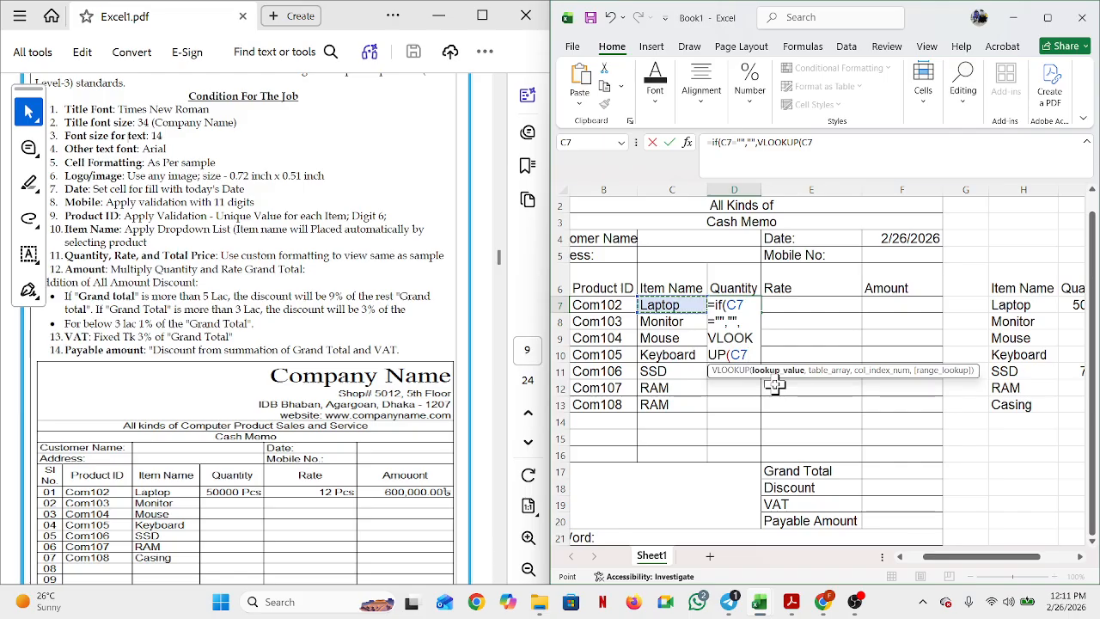
{"action": "type", "text": ","}
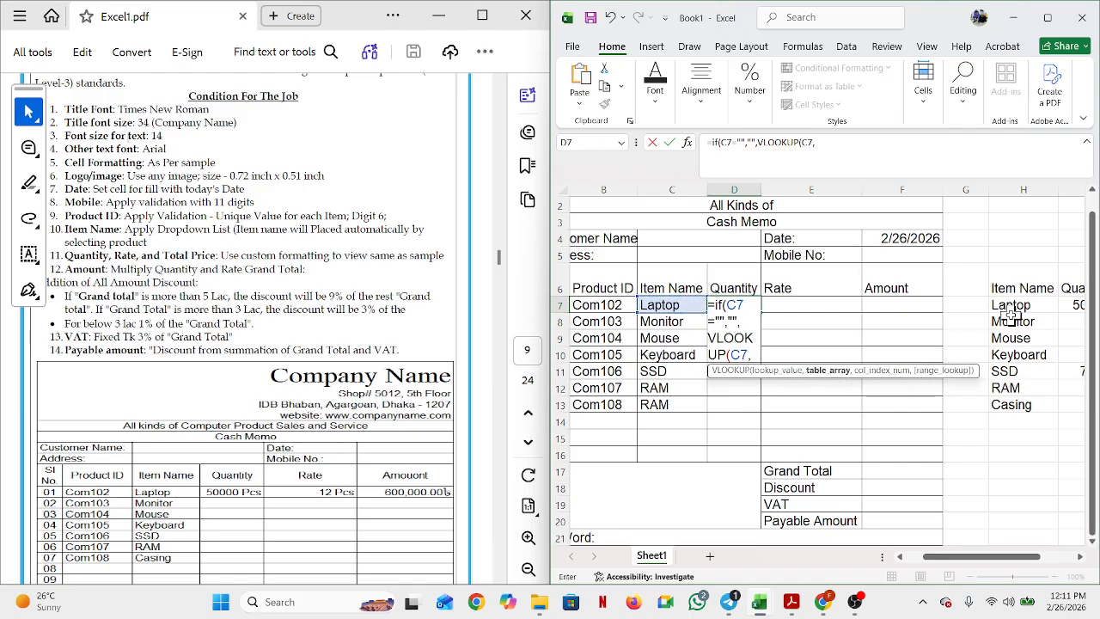
{"action": "left_click_drag", "start_coordinate": [1015, 305], "coordinate": [1006, 403]}
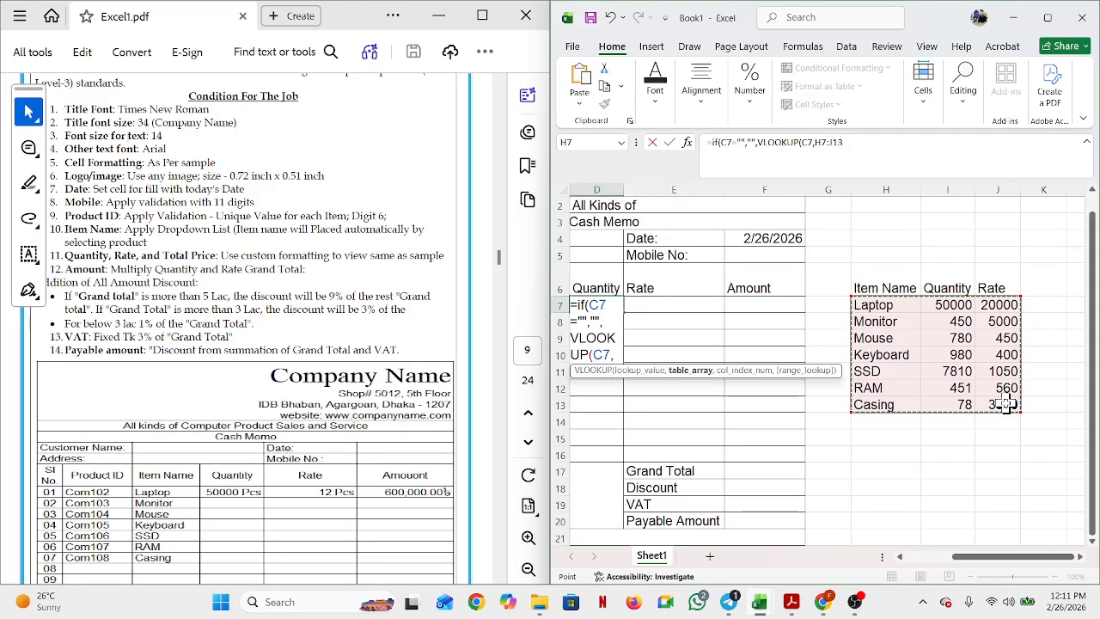
{"action": "key", "text": "F4"}
{"action": "type", "text": ","}
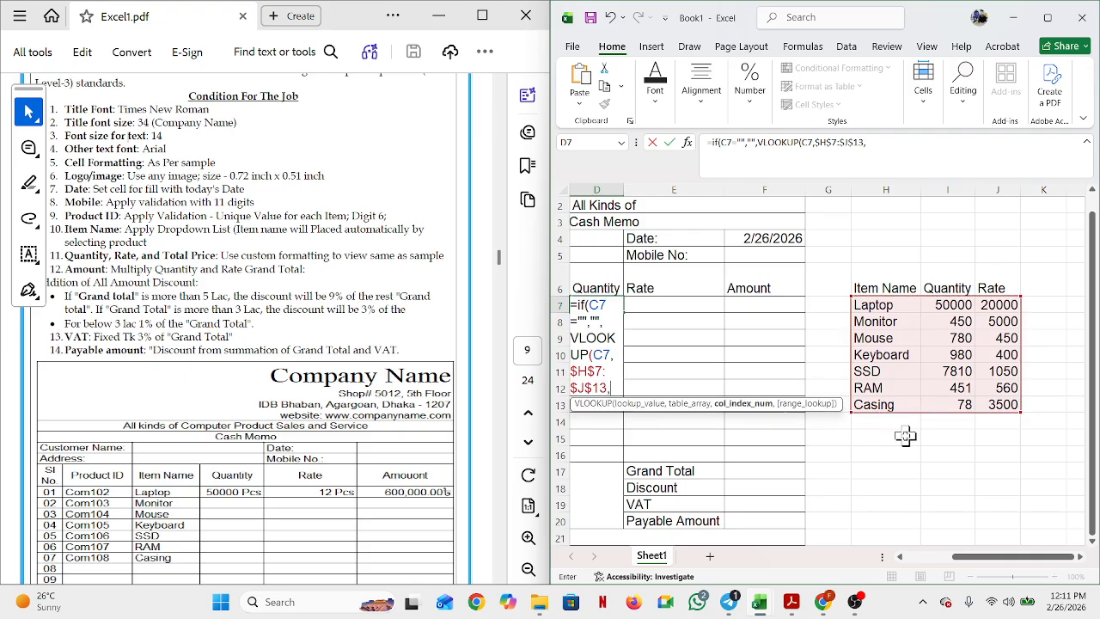
{"action": "type", "text": "2,"}
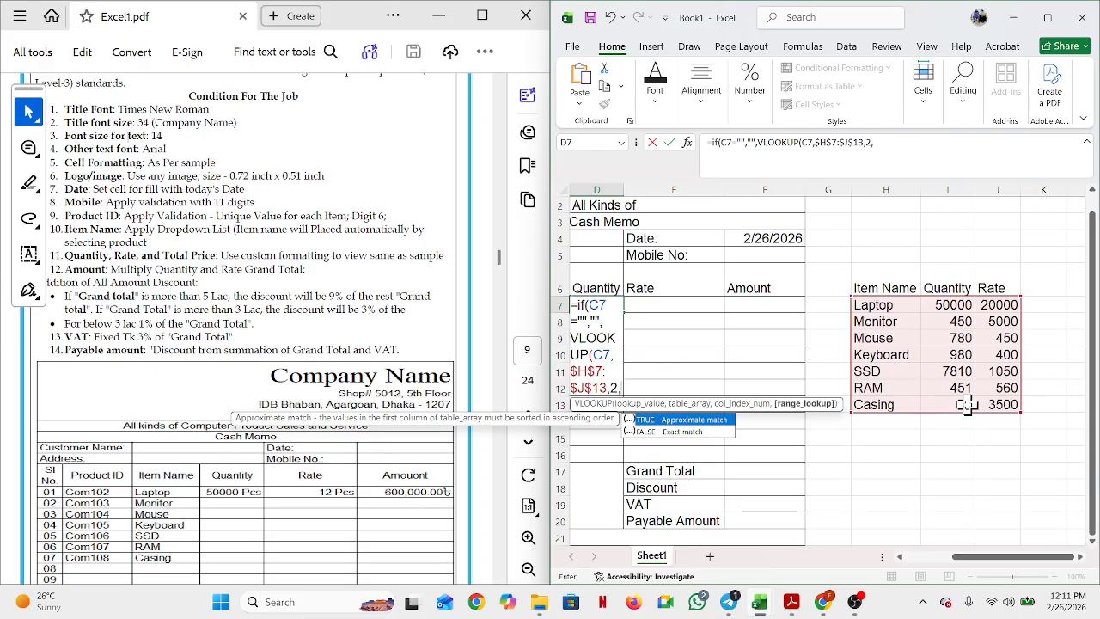
{"action": "type", "text": "0"}
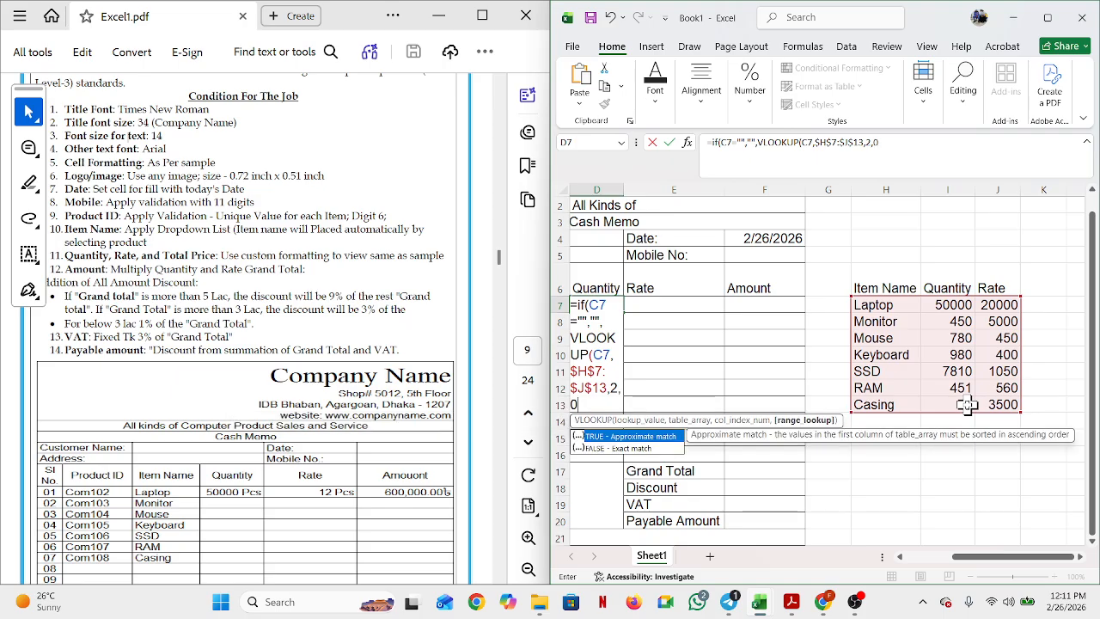
{"action": "key", "text": "Return"}
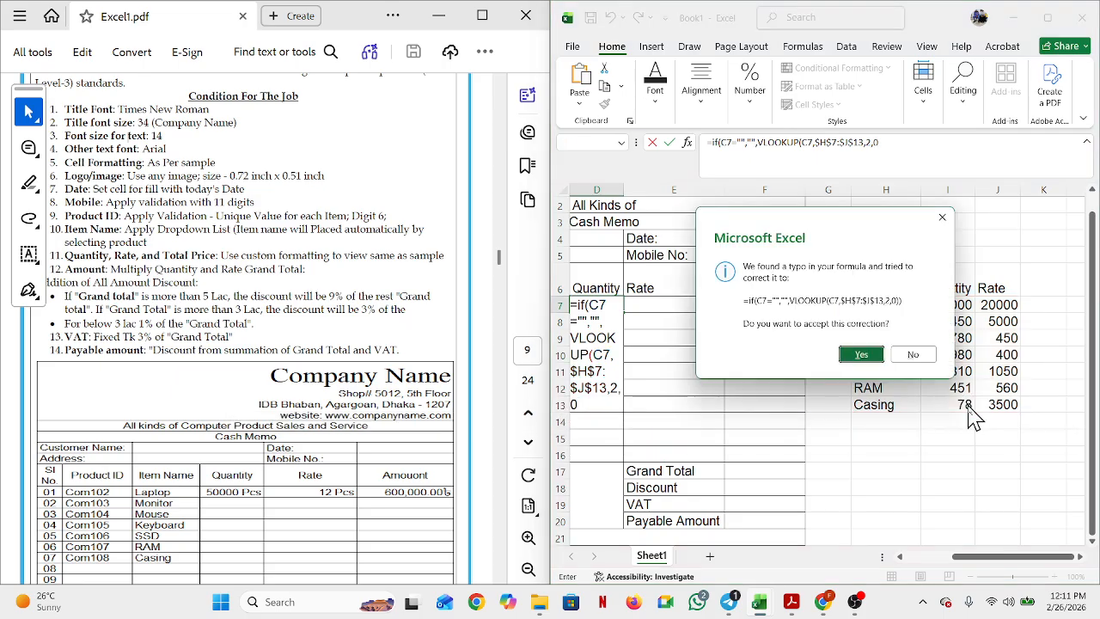
{"action": "left_click", "coordinate": [864, 354]}
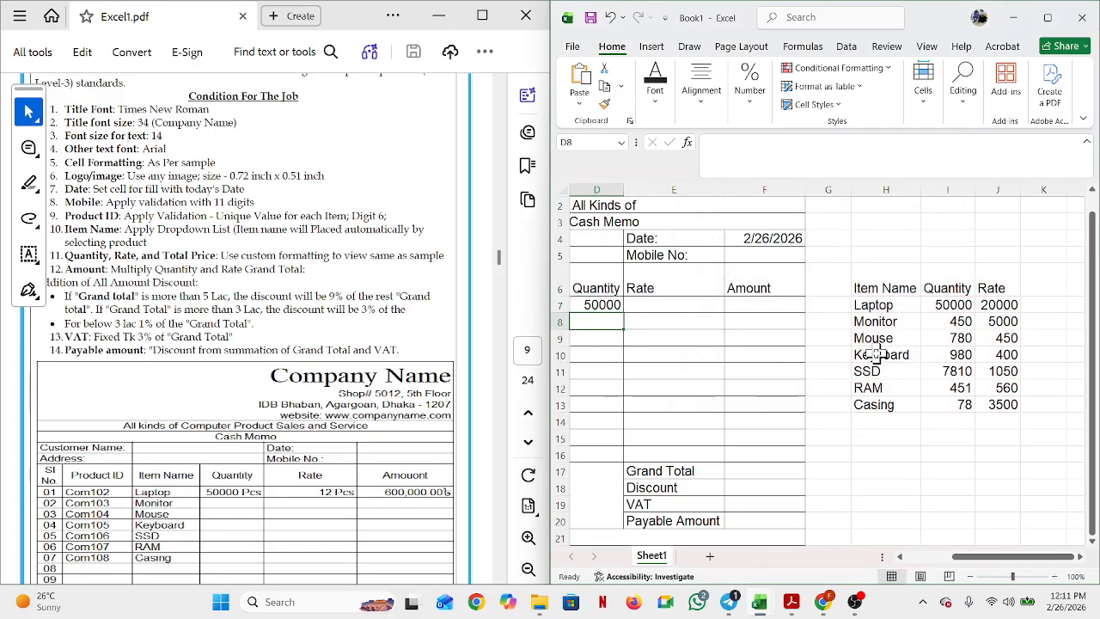
{"action": "left_click", "coordinate": [613, 306]}
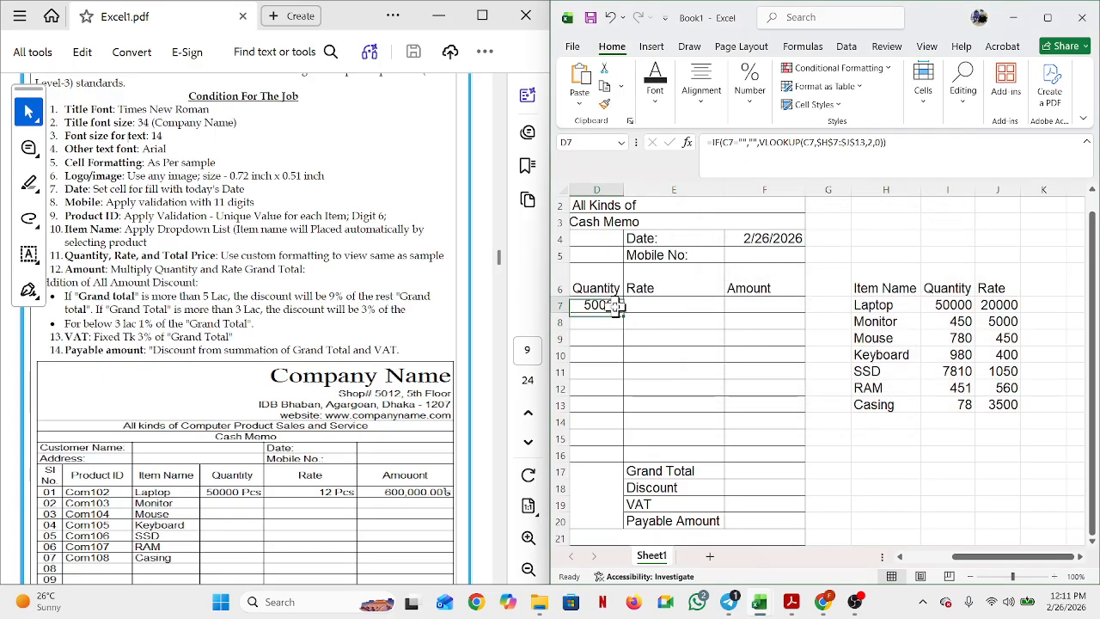
Step: Enter 20000 as the Laptop rate in E7
{"action": "left_click", "coordinate": [900, 557]}
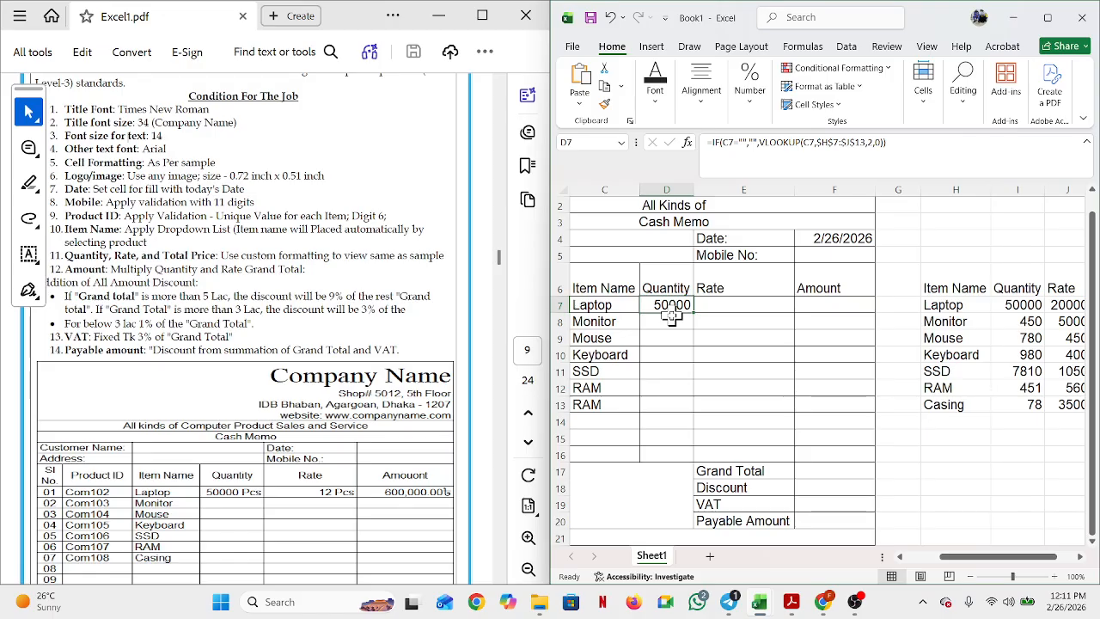
{"action": "left_click", "coordinate": [739, 308]}
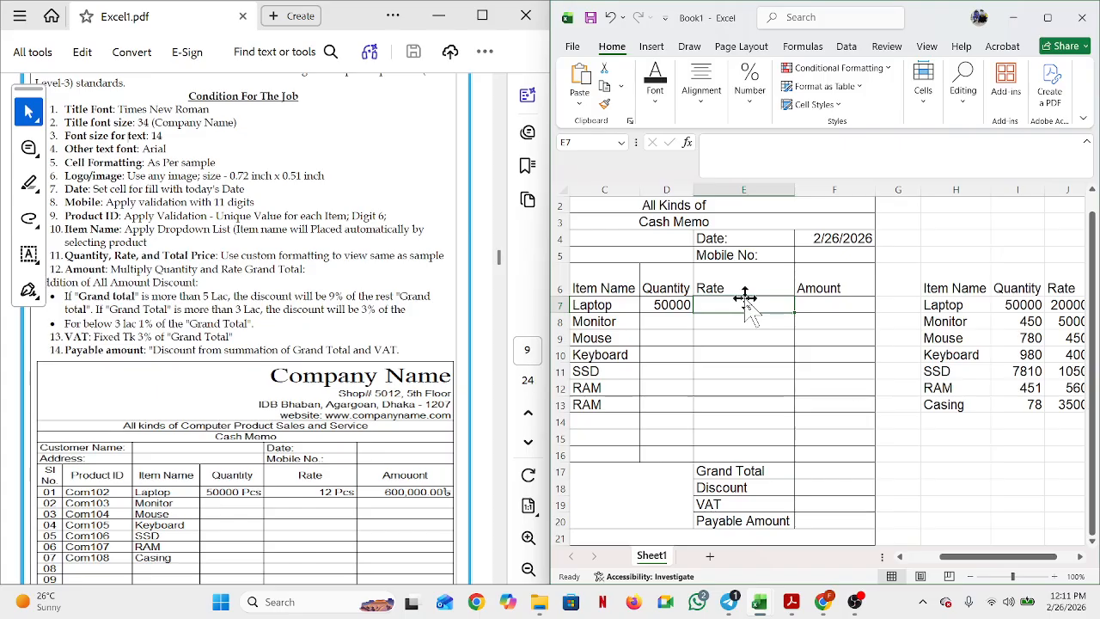
{"action": "type", "text": "20000"}
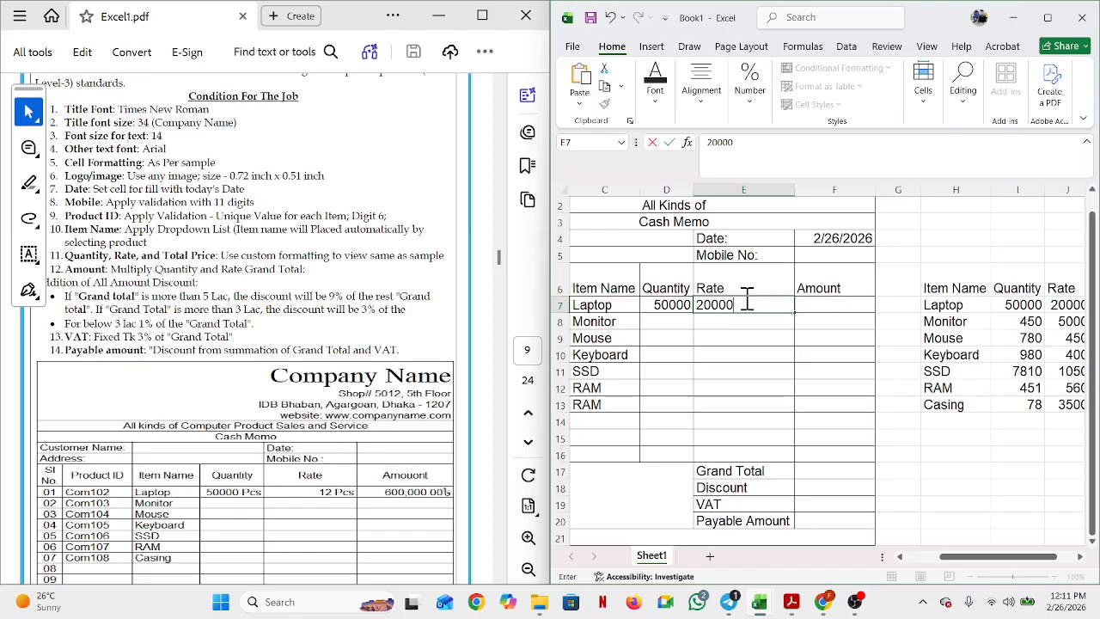
{"action": "key", "text": "Return"}
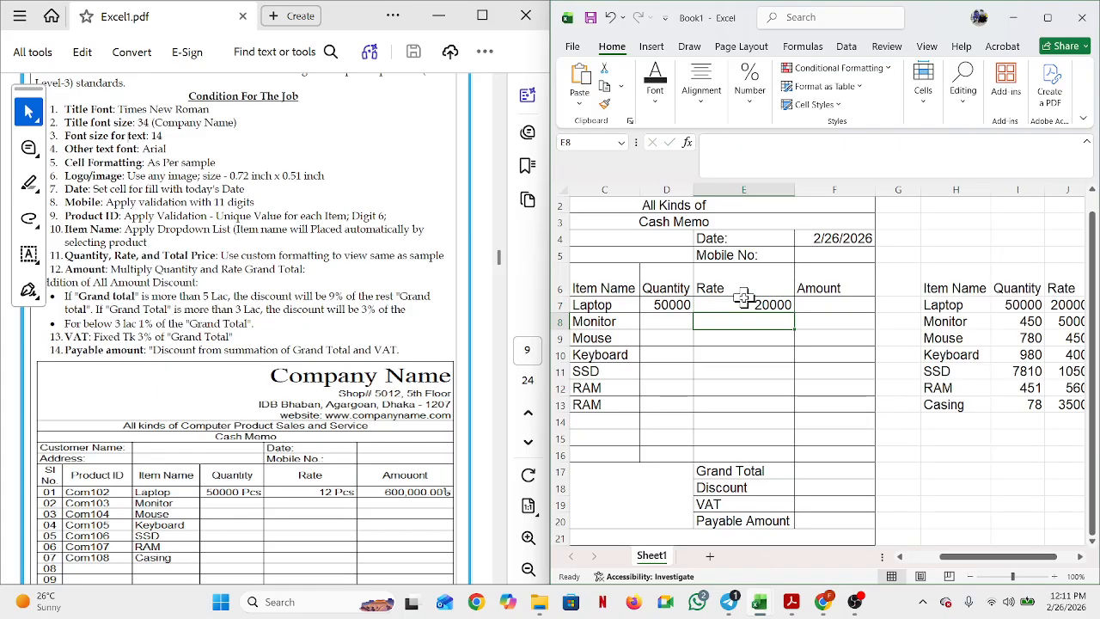
Step: Start replacing E7's rate with an IF formula that tests whether C7 is blank
{"action": "left_click", "coordinate": [745, 301]}
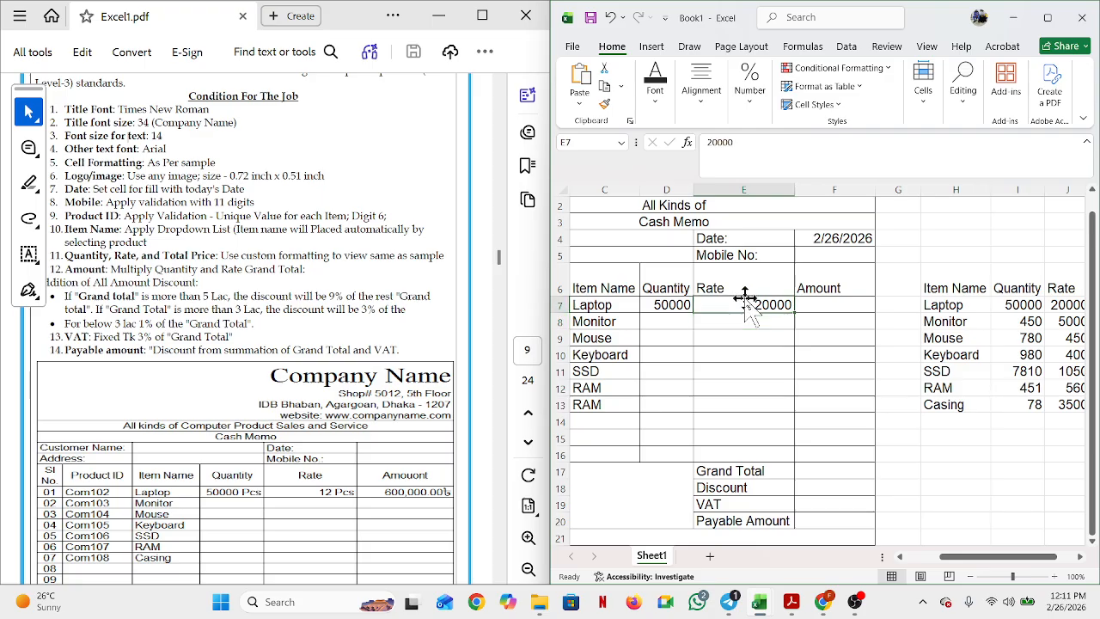
{"action": "key", "text": "BackSpace"}
{"action": "type", "text": "=i"}
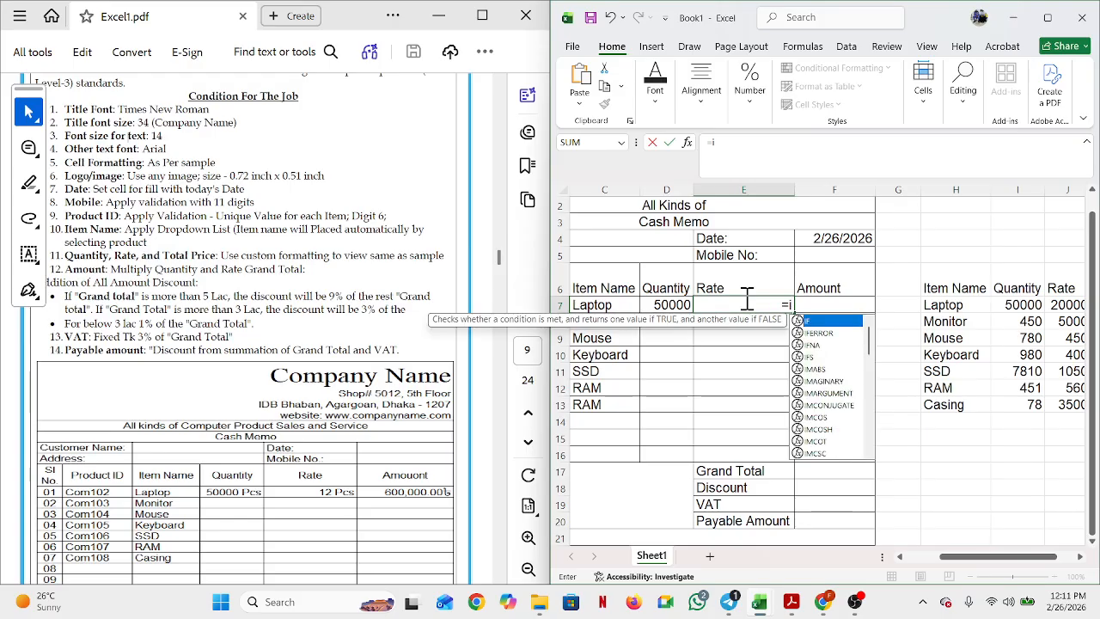
{"action": "type", "text": "f"}
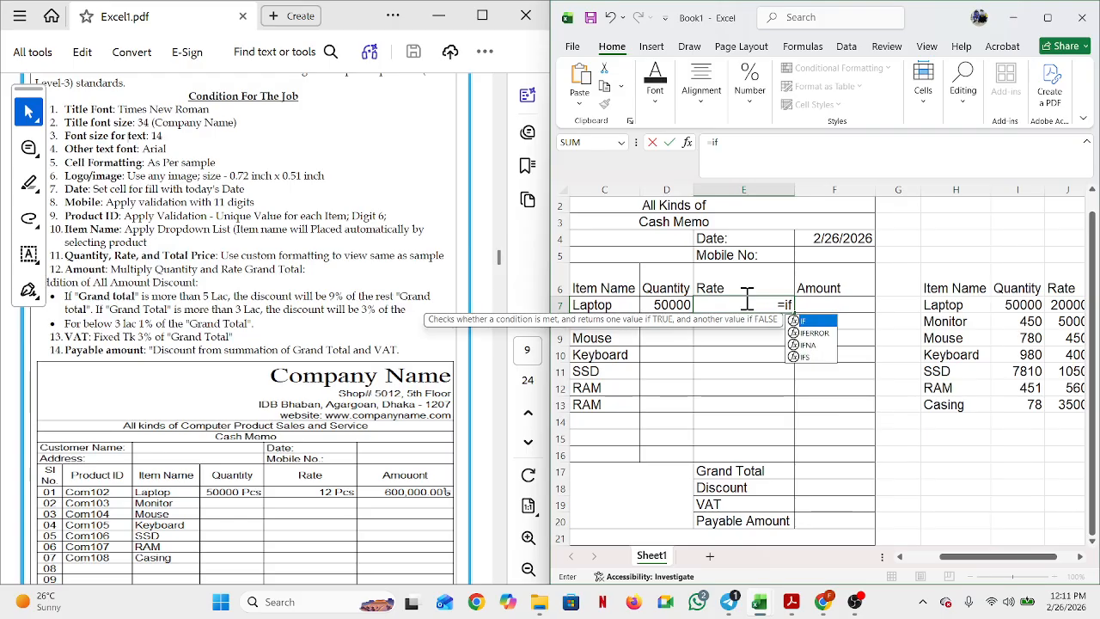
{"action": "type", "text": "("}
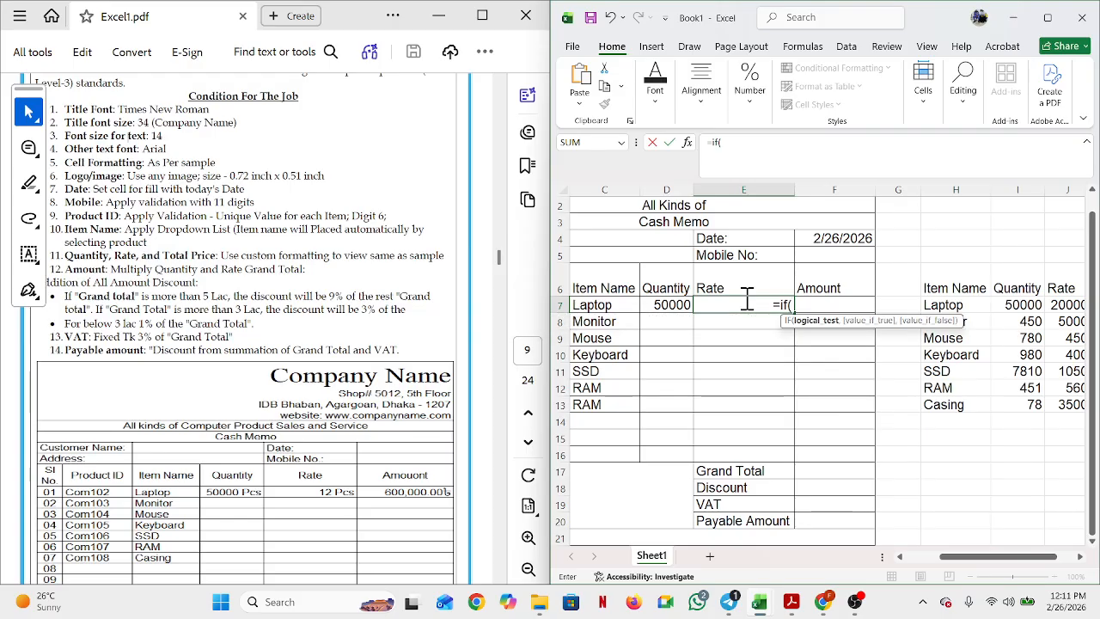
{"action": "left_click", "coordinate": [616, 301]}
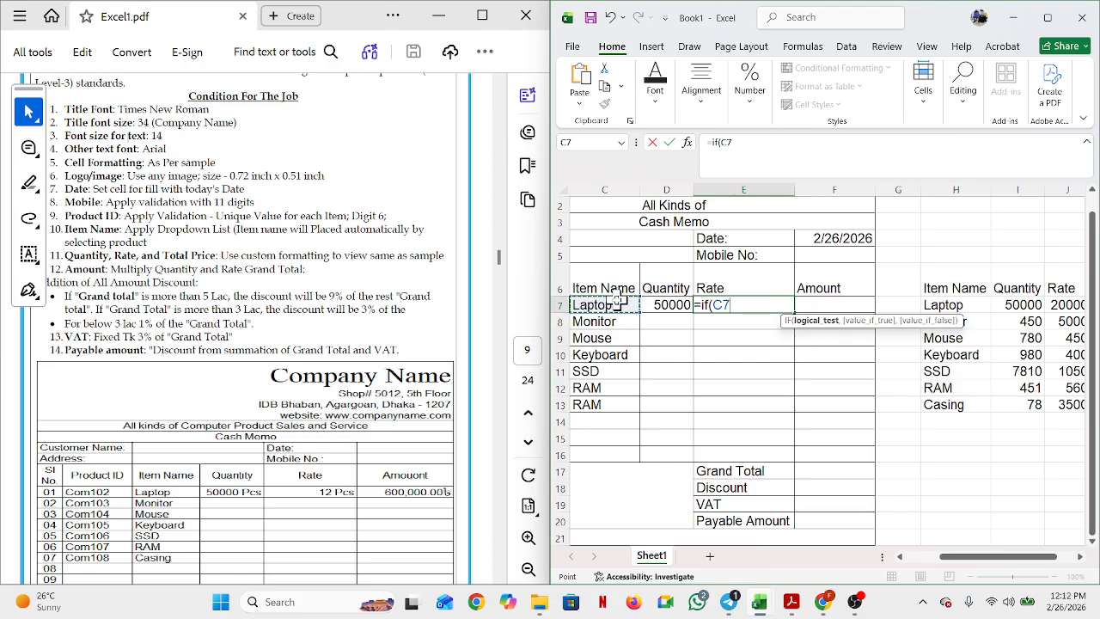
{"action": "type", "text": "="}
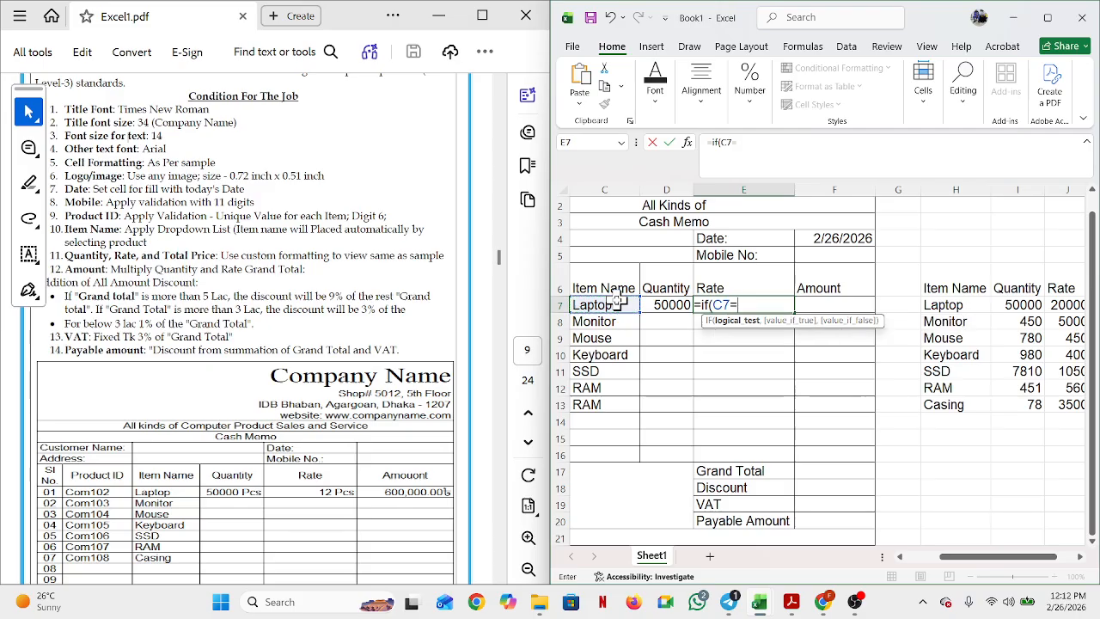
{"action": "type", "text": "\"\","}
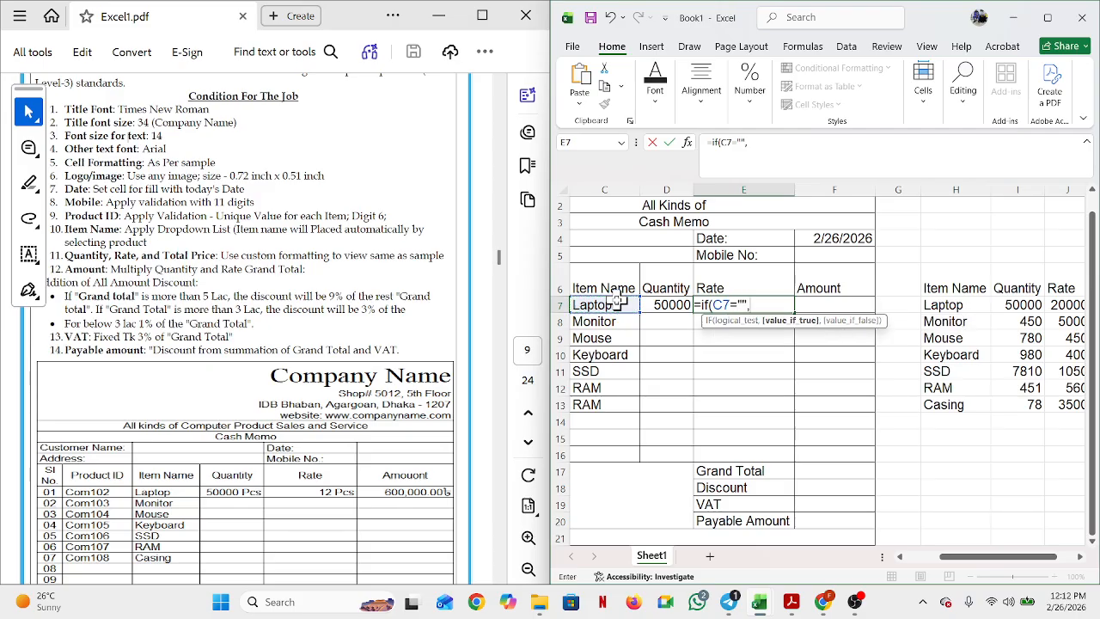
{"action": "type", "text": "\"\","}
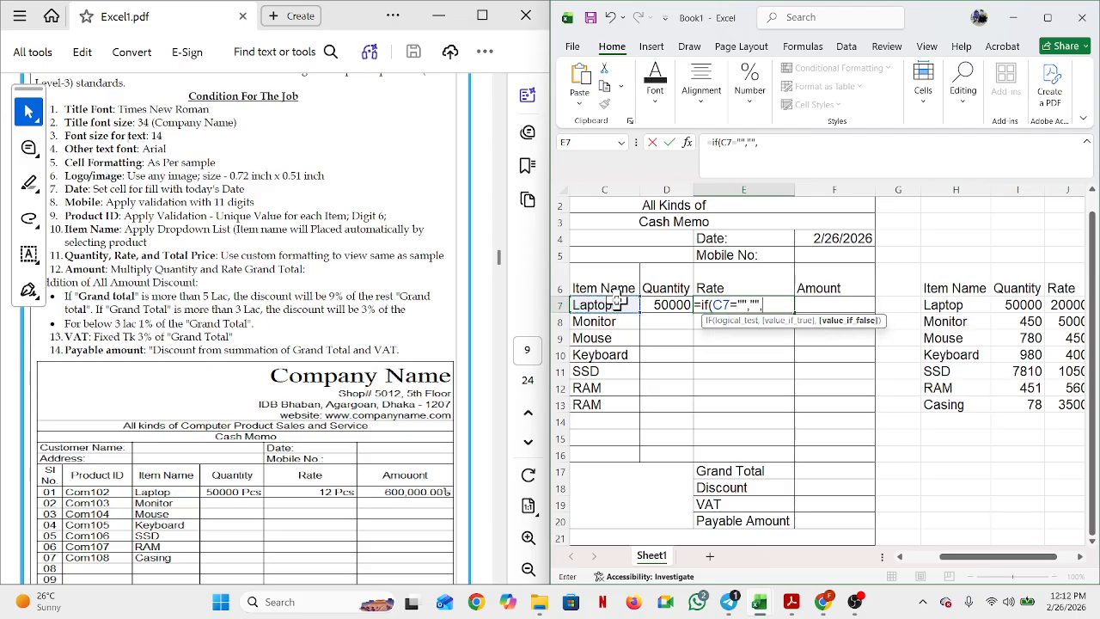
{"action": "type", "text": "b"}
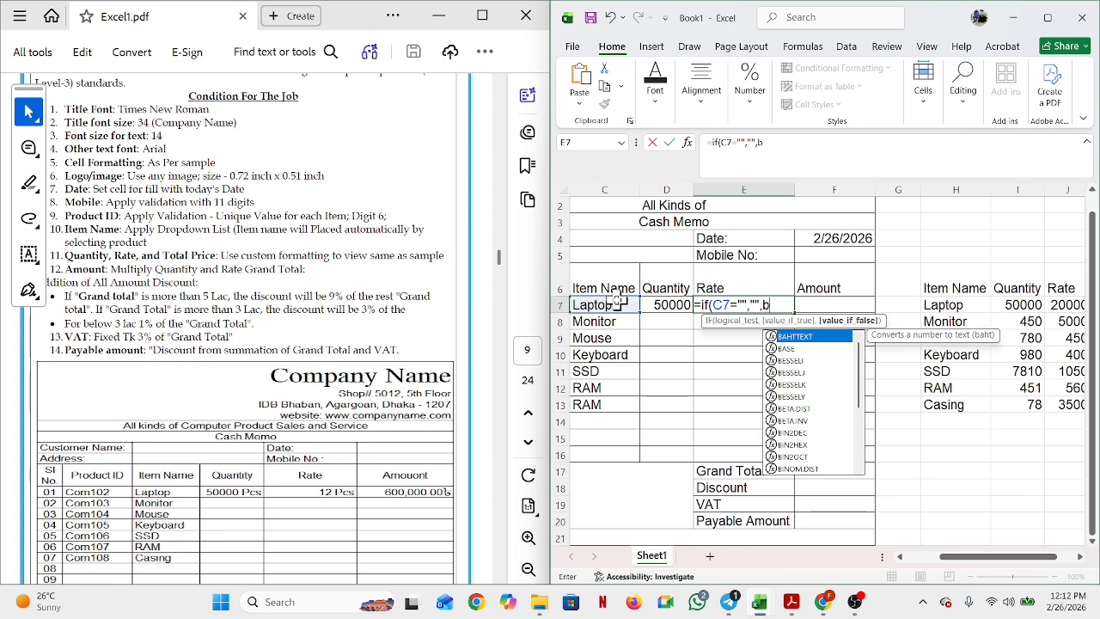
{"action": "key", "text": "BackSpace"}
{"action": "type", "text": "vl"}
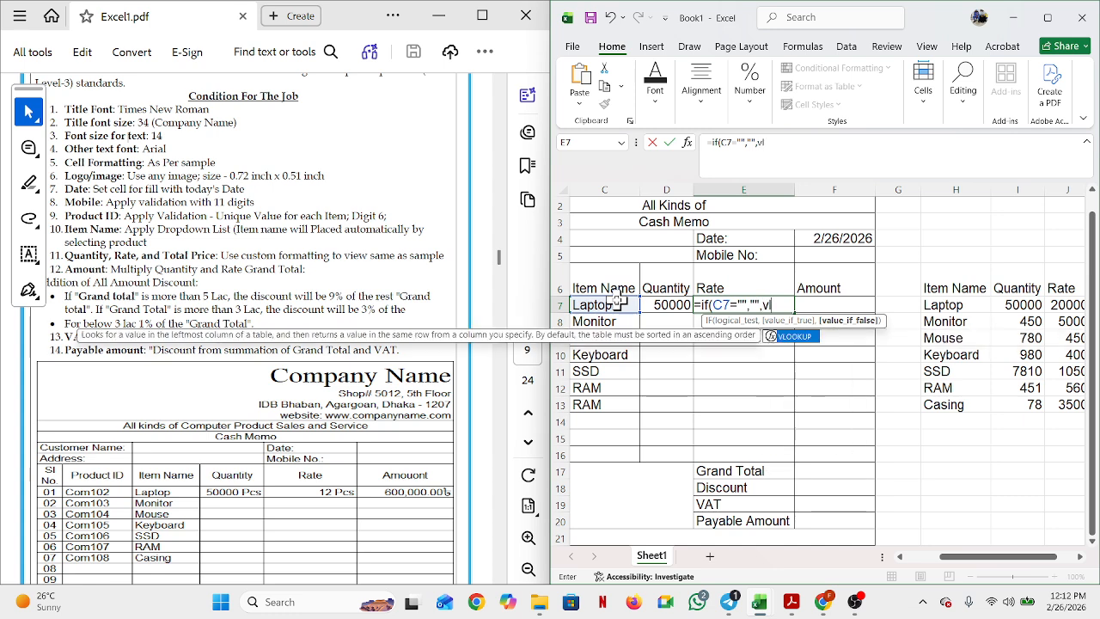
Step: Add VLOOKUP(C7,$H$7:$J$13,3,0) as the IF result and accept Excel's correction
{"action": "double_click", "coordinate": [794, 337]}
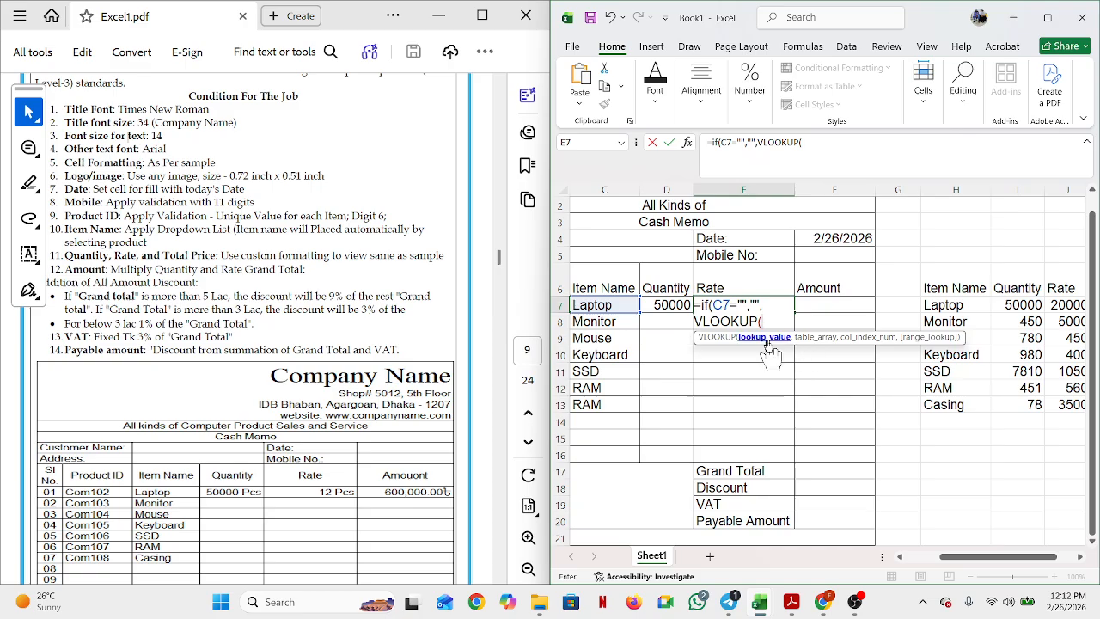
{"action": "left_click", "coordinate": [616, 304]}
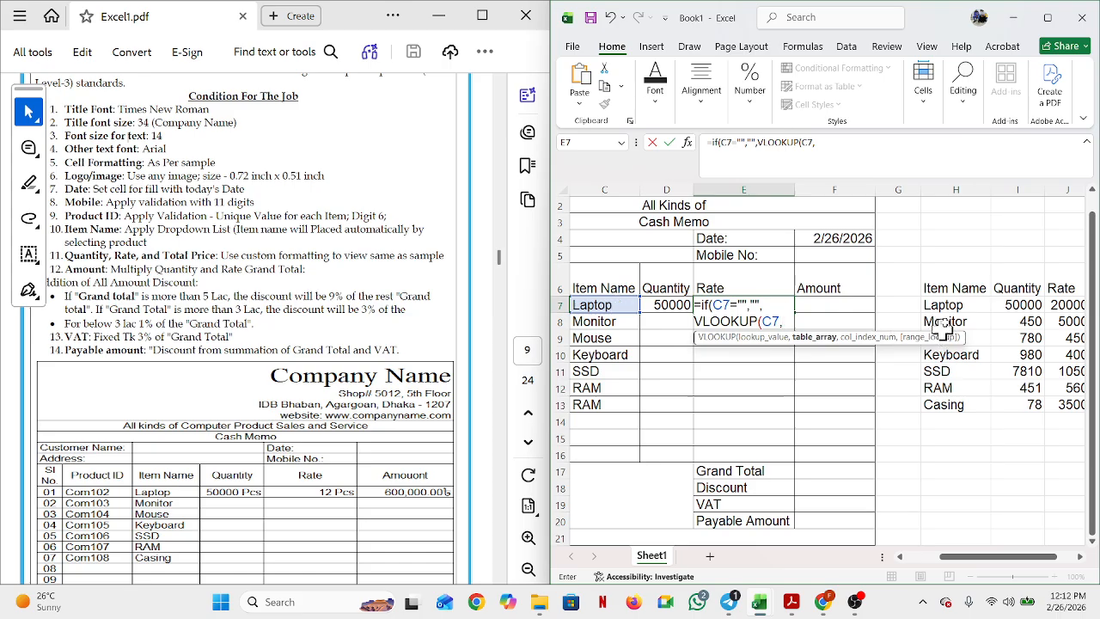
{"action": "left_click_drag", "start_coordinate": [945, 304], "coordinate": [1073, 410]}
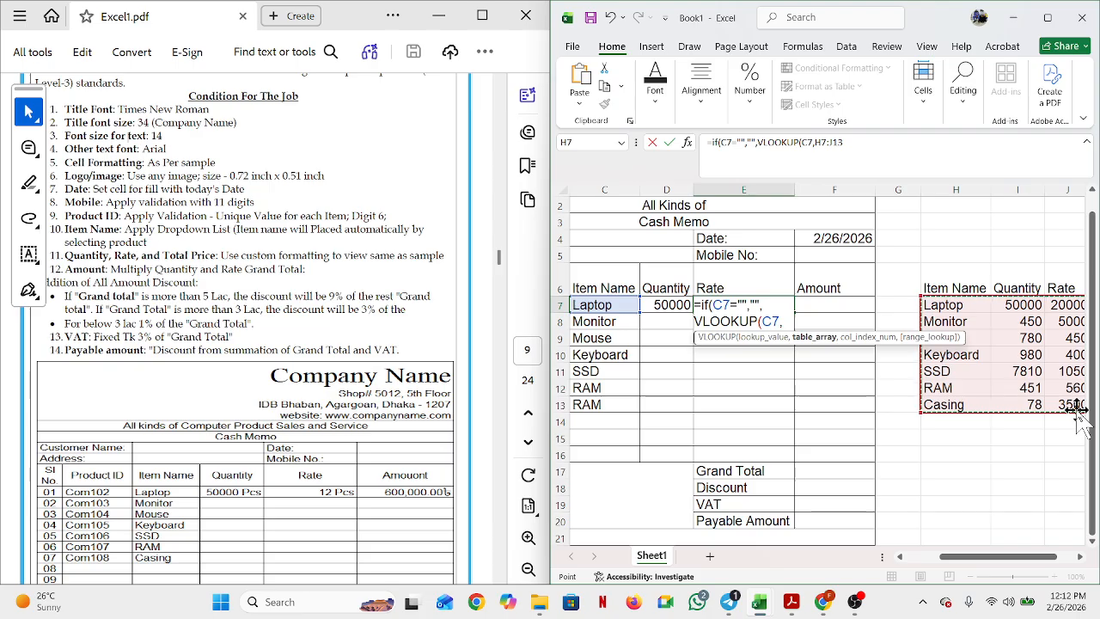
{"action": "key", "text": "F4"}
{"action": "type", "text": ","}
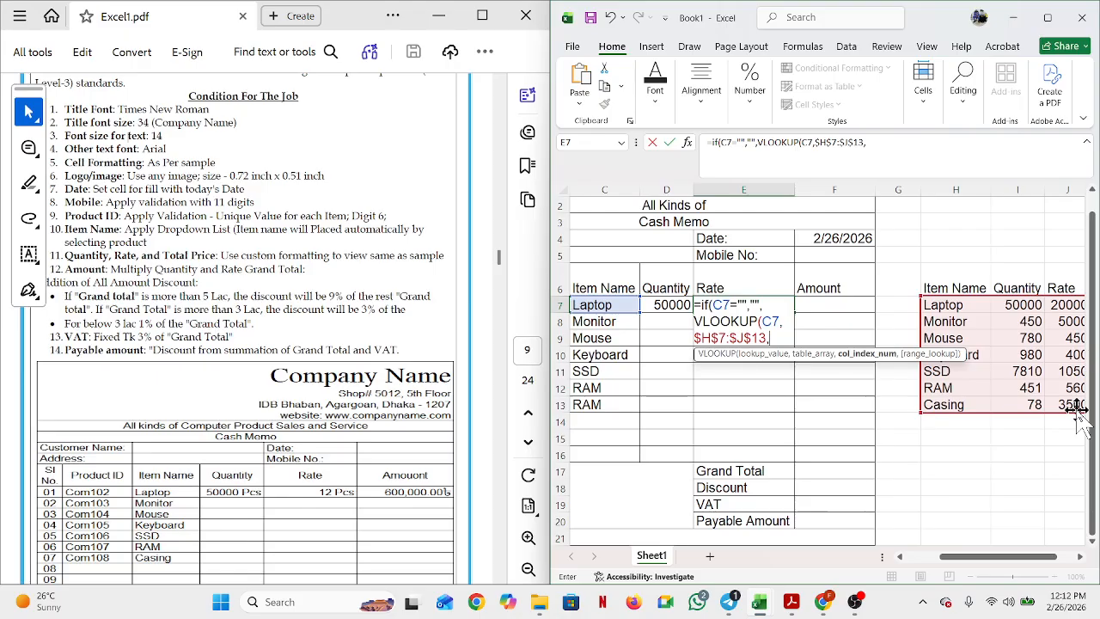
{"action": "type", "text": "3,"}
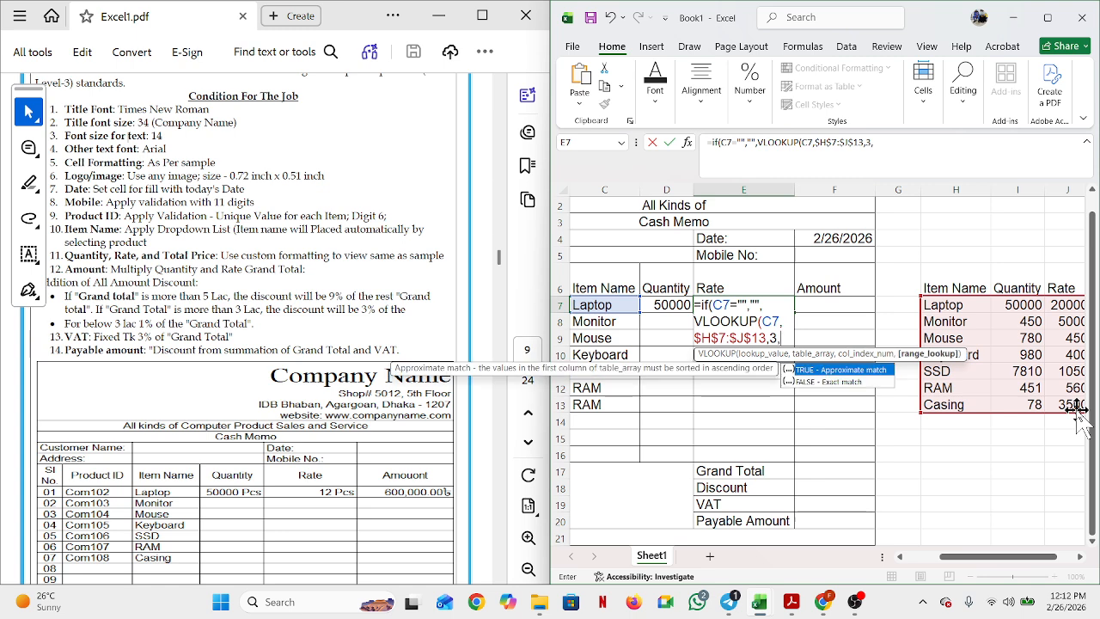
{"action": "type", "text": "0"}
{"action": "key", "text": "Return"}
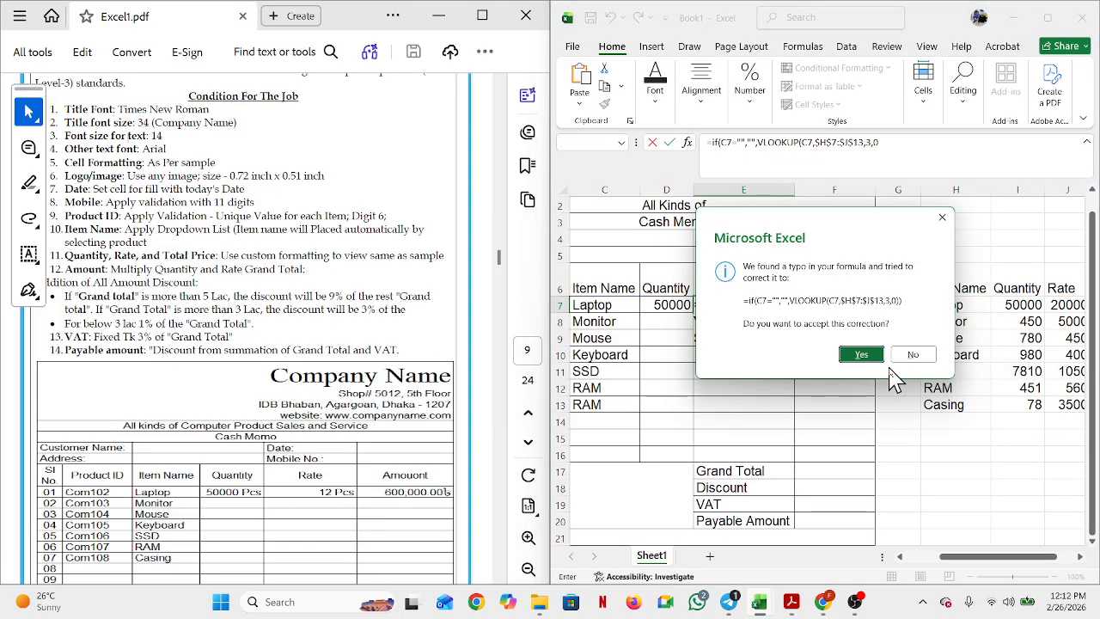
{"action": "left_click", "coordinate": [860, 355]}
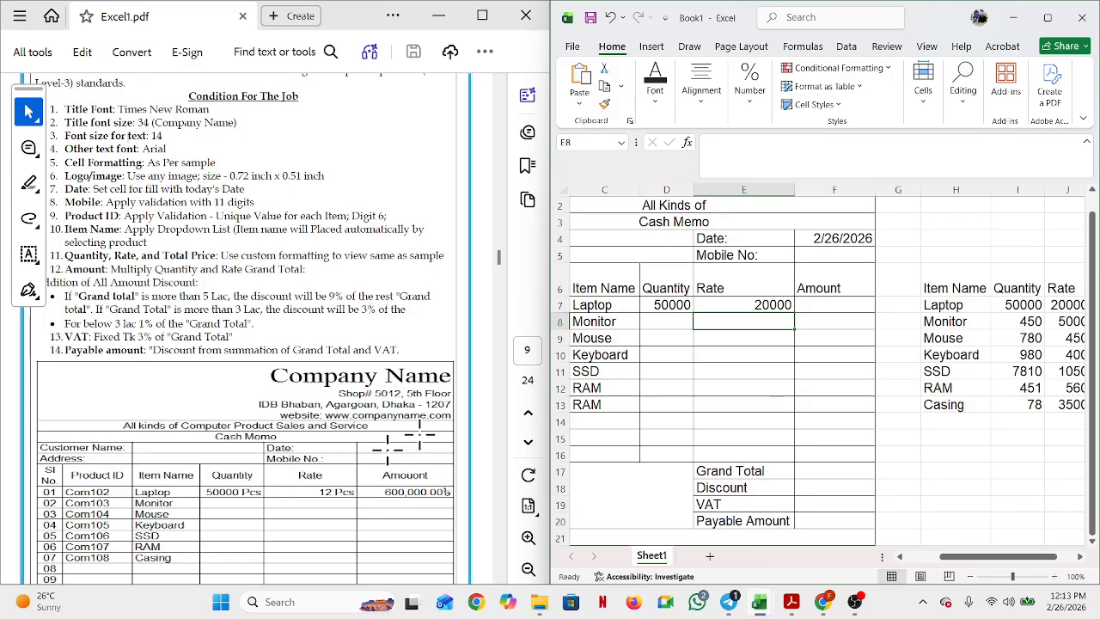
Step: Check the formulas in D7 and E7 against the sample cash memo in the PDF
{"action": "left_click", "coordinate": [676, 308]}
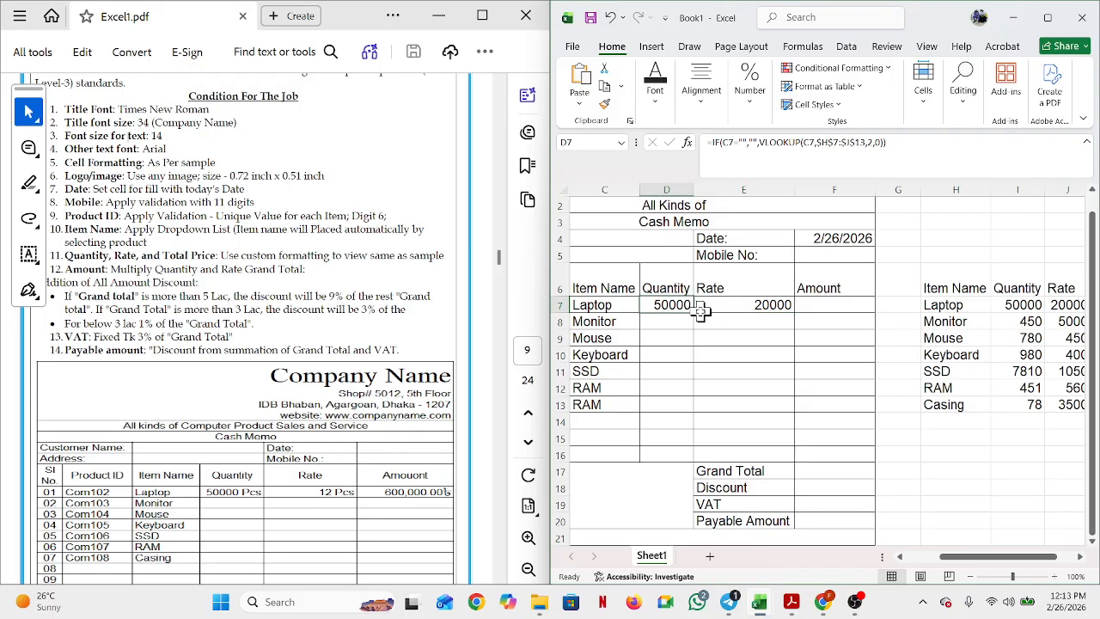
{"action": "left_click", "coordinate": [764, 307]}
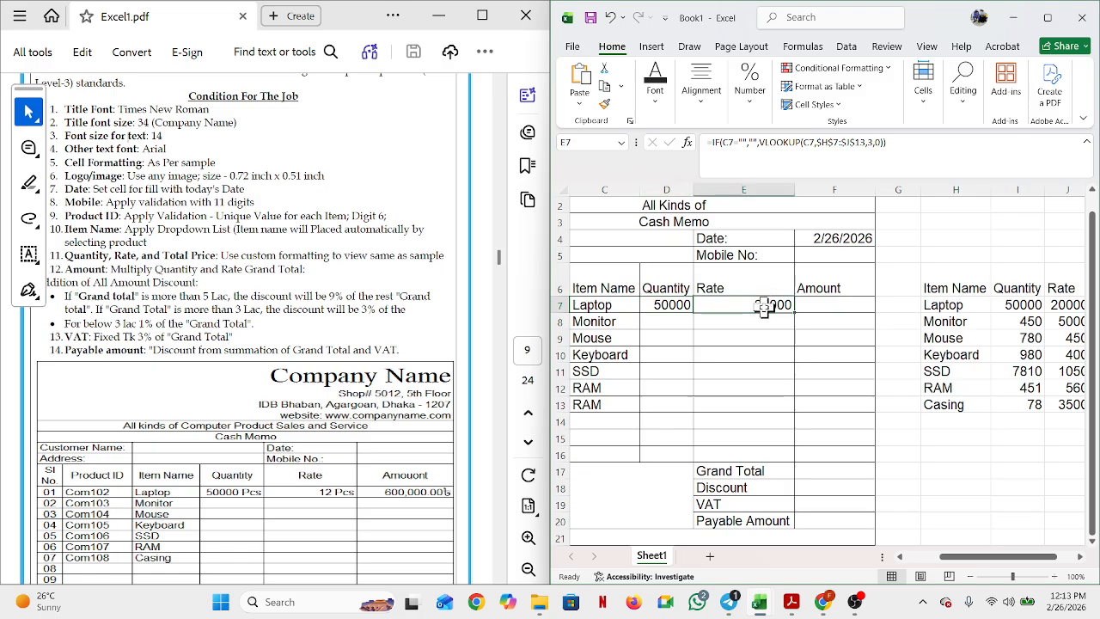
{"action": "left_click", "coordinate": [237, 495]}
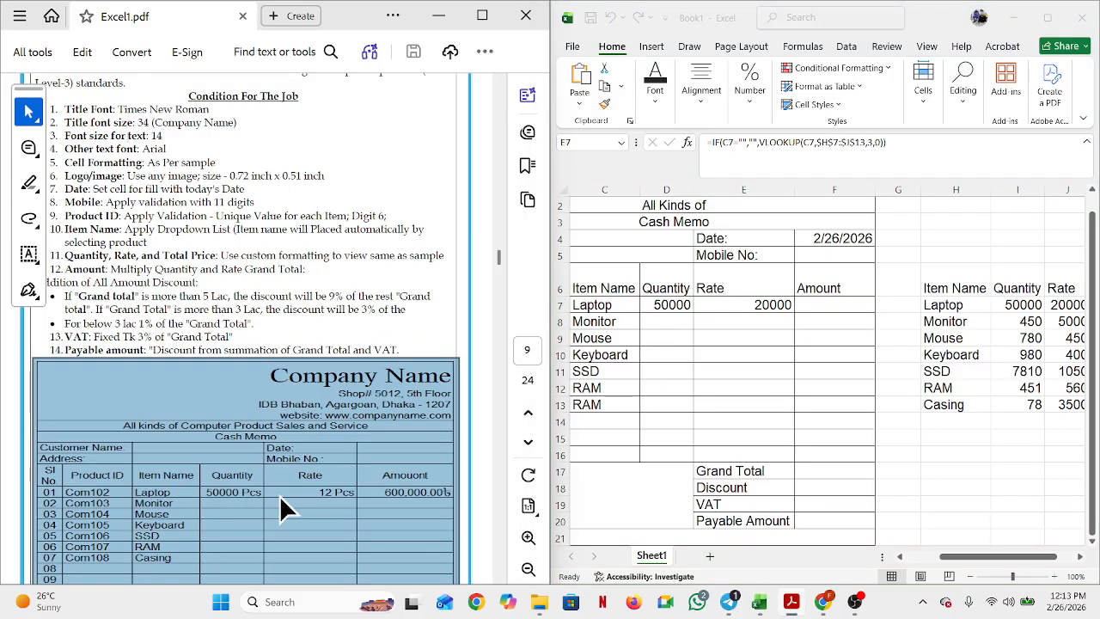
{"action": "left_click", "coordinate": [279, 496]}
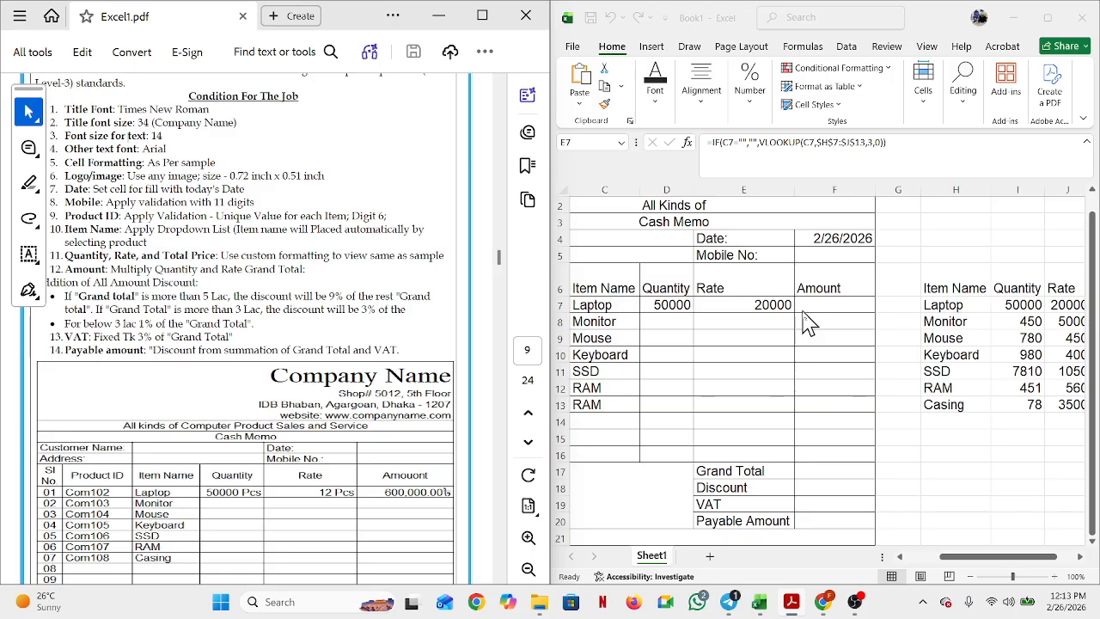
Step: Select the Quantity cells D7 through D16
{"action": "left_click", "coordinate": [667, 310]}
{"action": "left_click", "coordinate": [665, 302]}
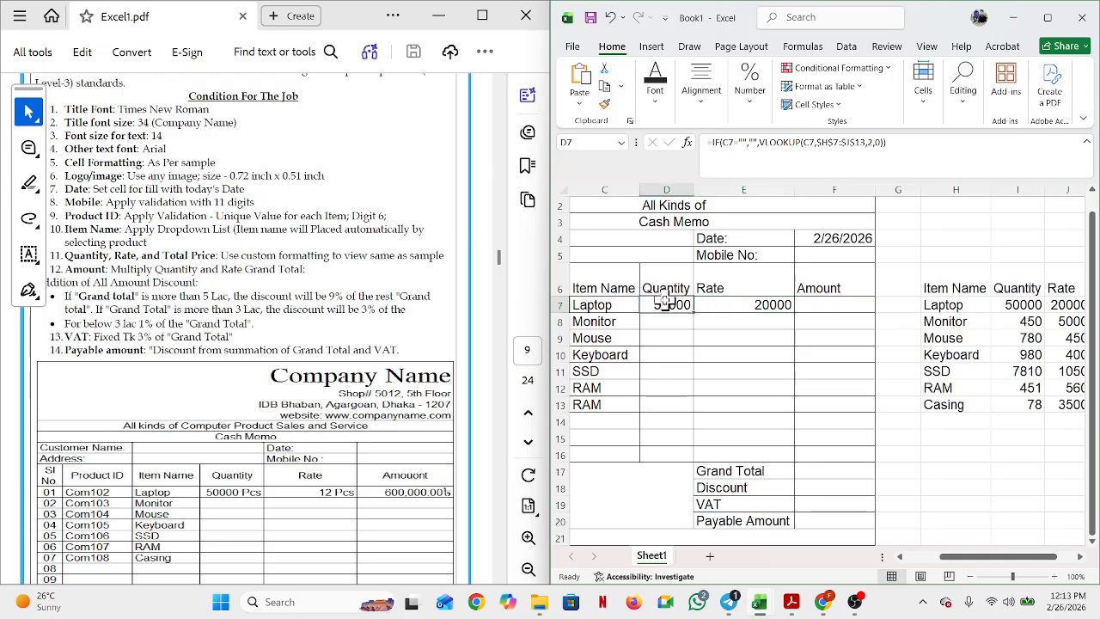
{"action": "left_click_drag", "start_coordinate": [666, 302], "coordinate": [656, 457]}
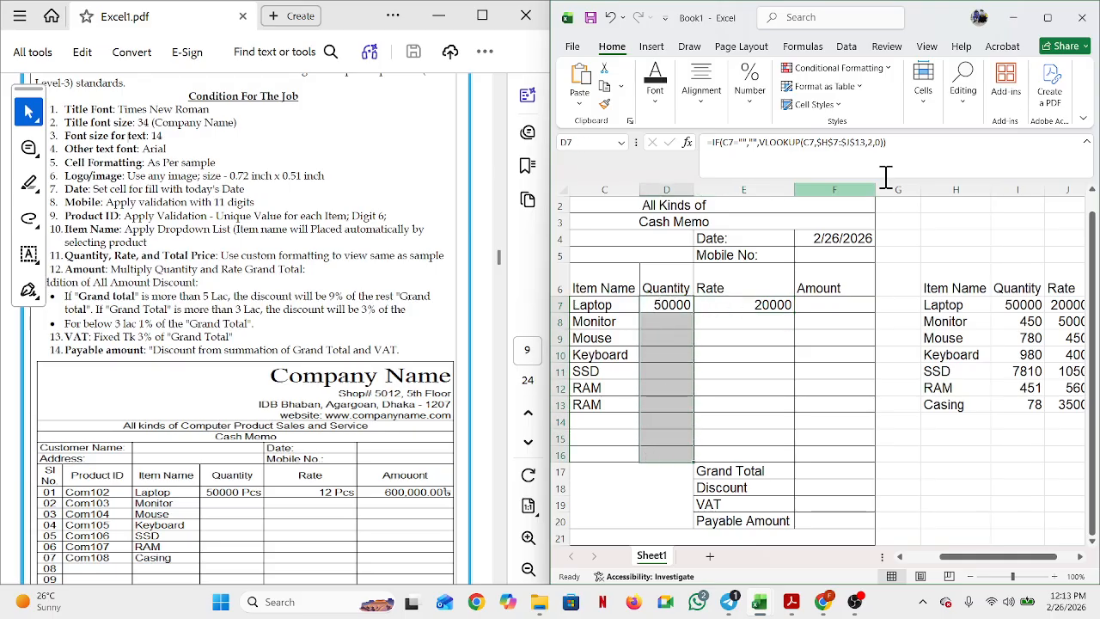
Step: Maximize Excel, compare Number and General formats in Format Cells, then close without changes
{"action": "left_click", "coordinate": [1046, 19]}
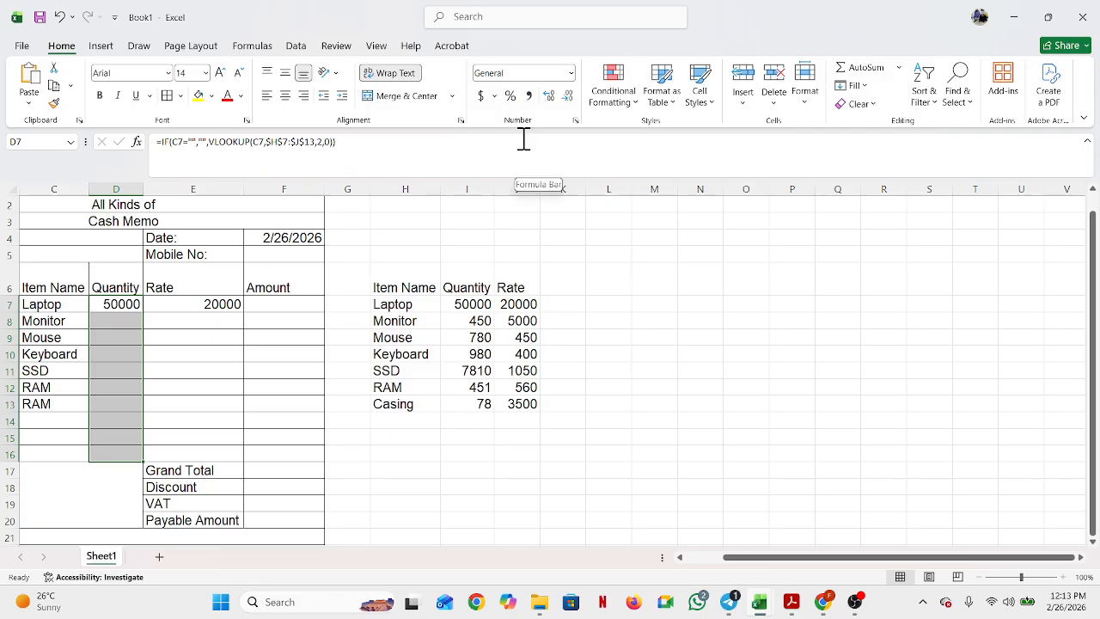
{"action": "left_click", "coordinate": [575, 121]}
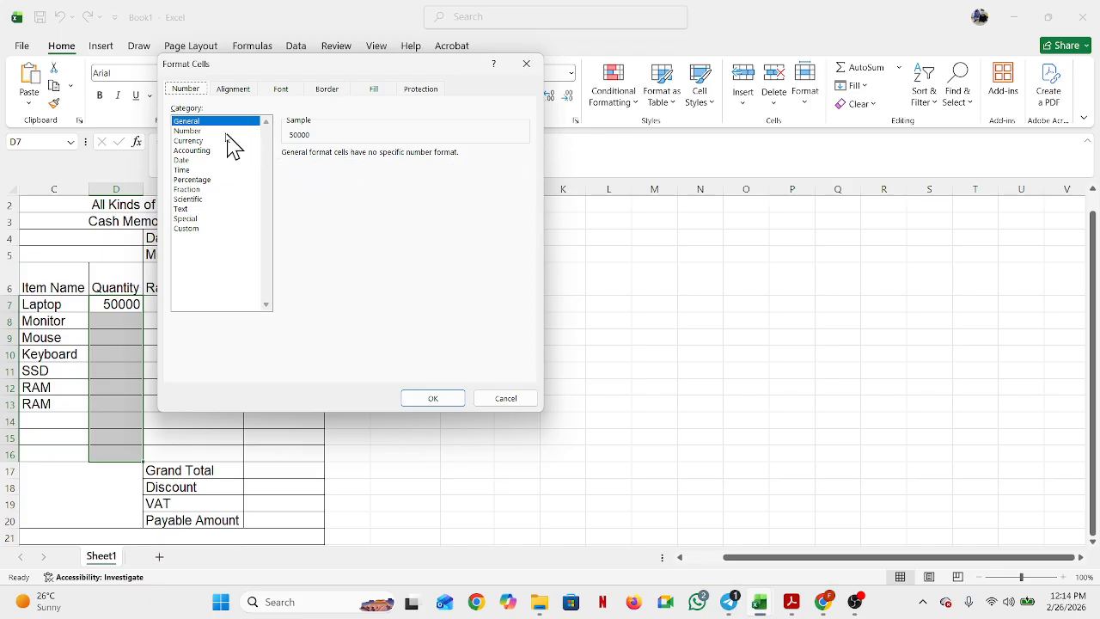
{"action": "left_click", "coordinate": [527, 64]}
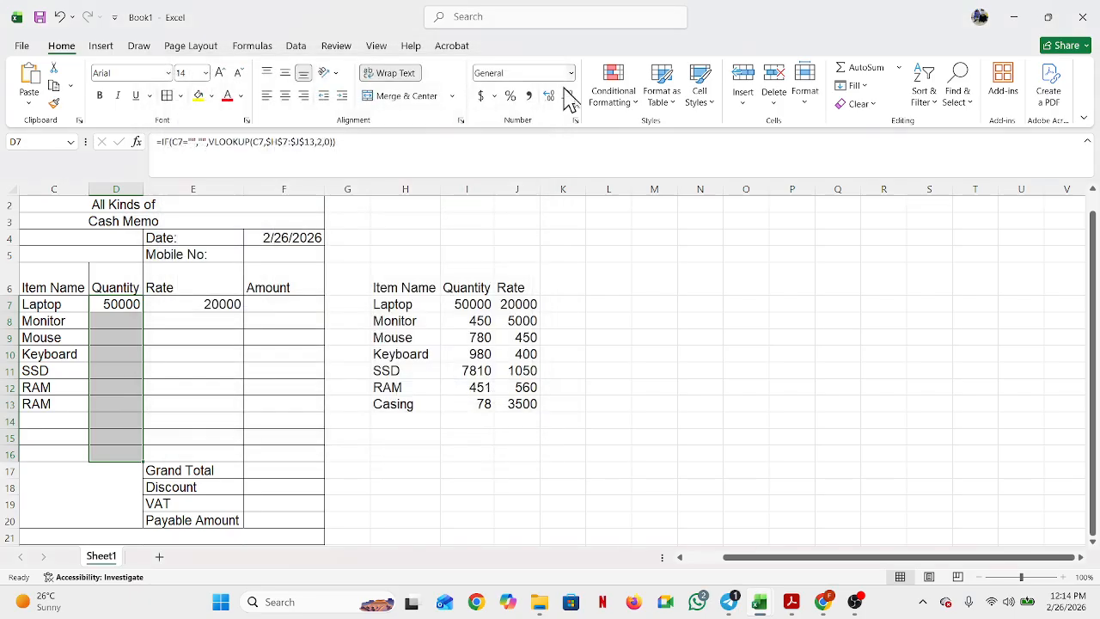
{"action": "left_click", "coordinate": [576, 121]}
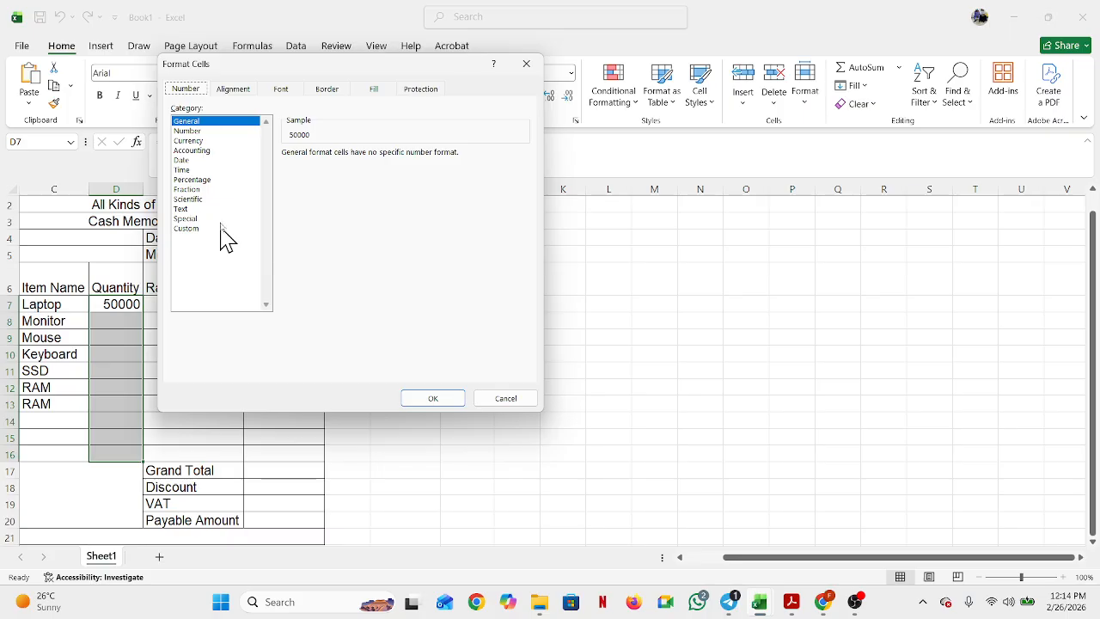
{"action": "left_click", "coordinate": [223, 131]}
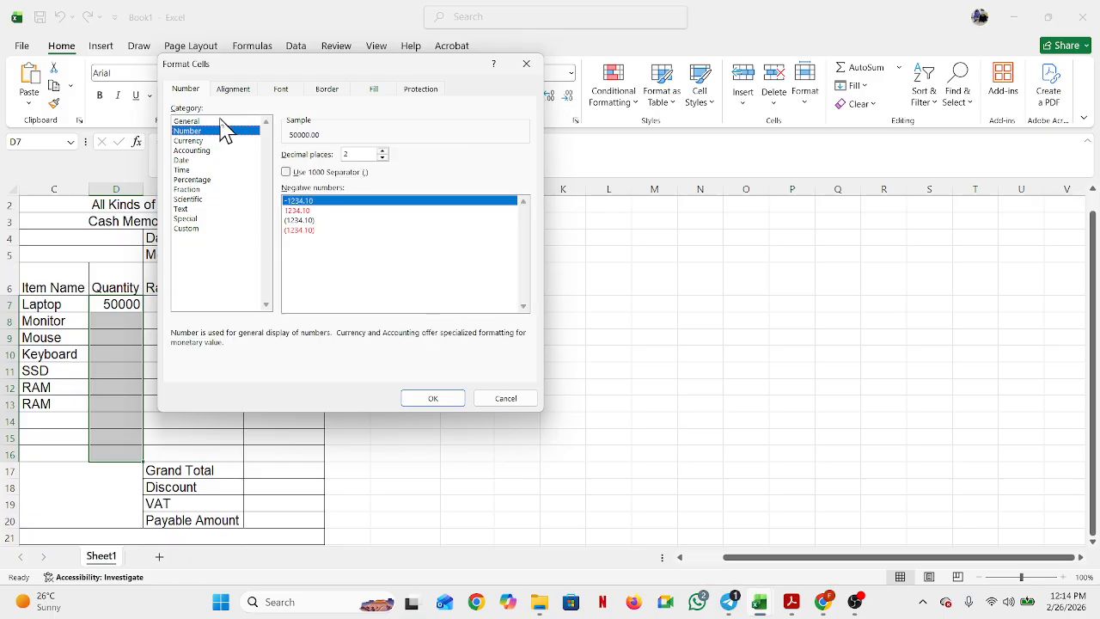
{"action": "left_click", "coordinate": [221, 121]}
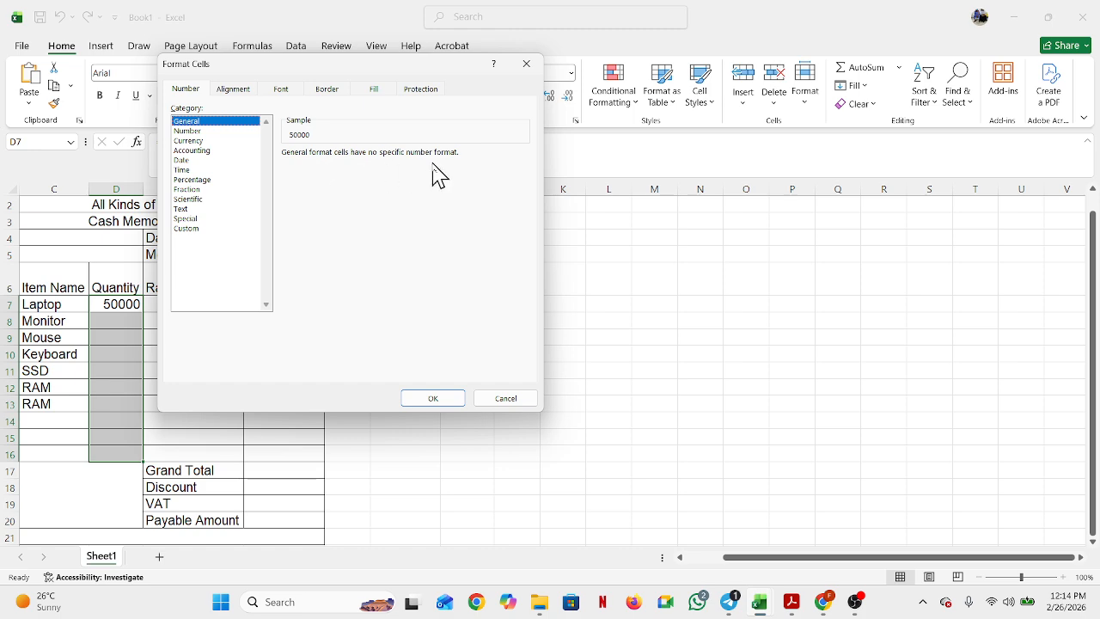
{"action": "left_click", "coordinate": [531, 76]}
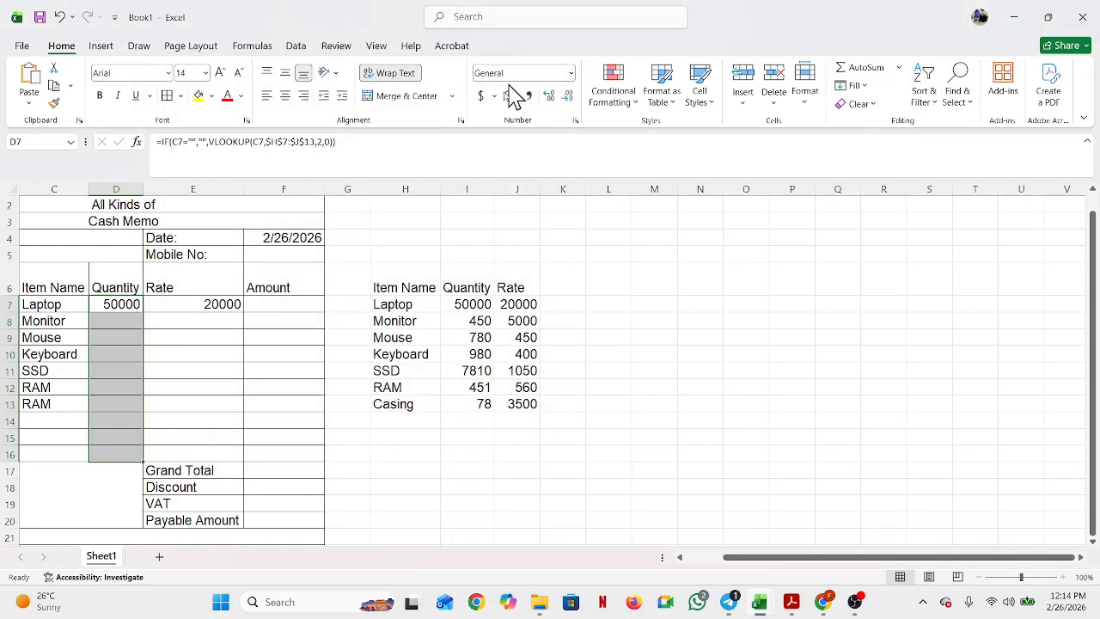
{"action": "left_click", "coordinate": [123, 310]}
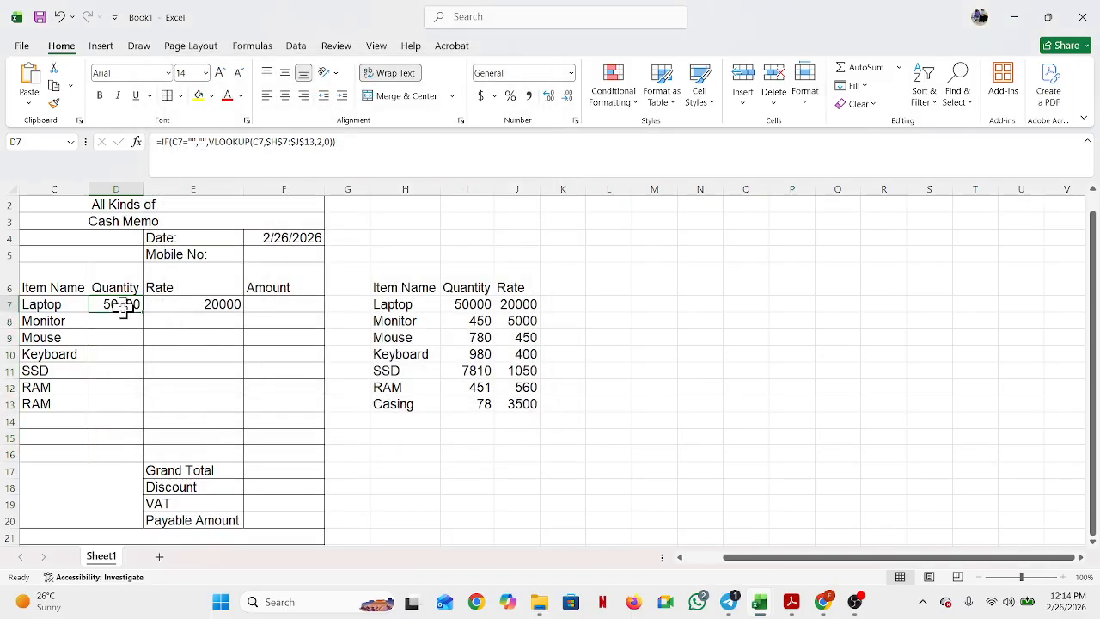
Step: Inspect D7's formula, briefly open Format Cells, then undo to restore the 50000 lookup
{"action": "double_click", "coordinate": [124, 308]}
{"action": "left_click", "coordinate": [135, 359]}
{"action": "left_click", "coordinate": [117, 306]}
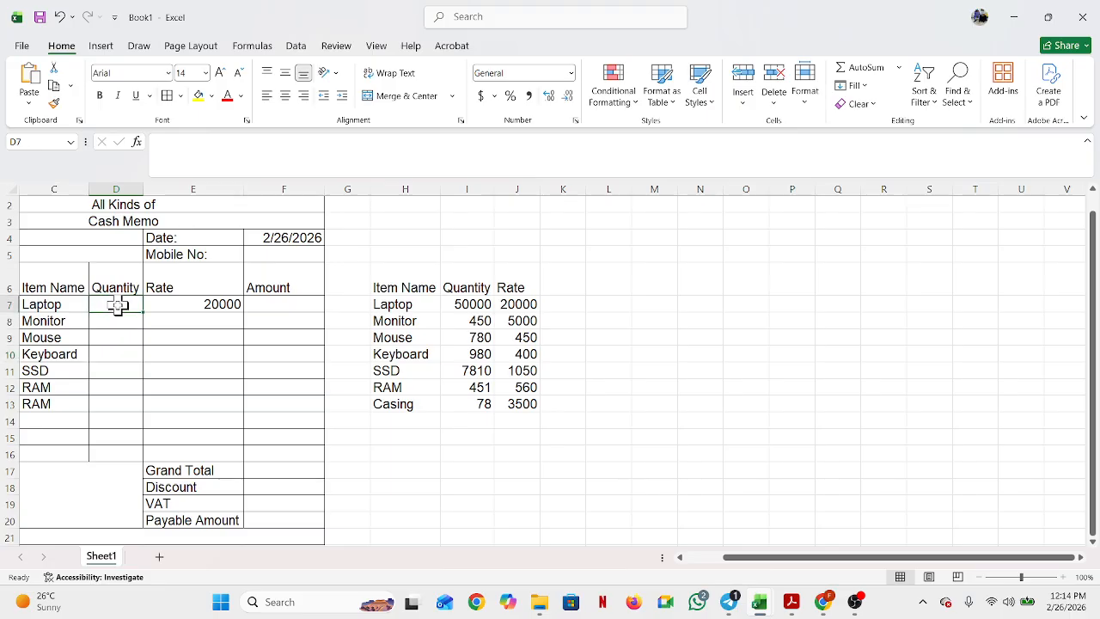
{"action": "left_click", "coordinate": [458, 120]}
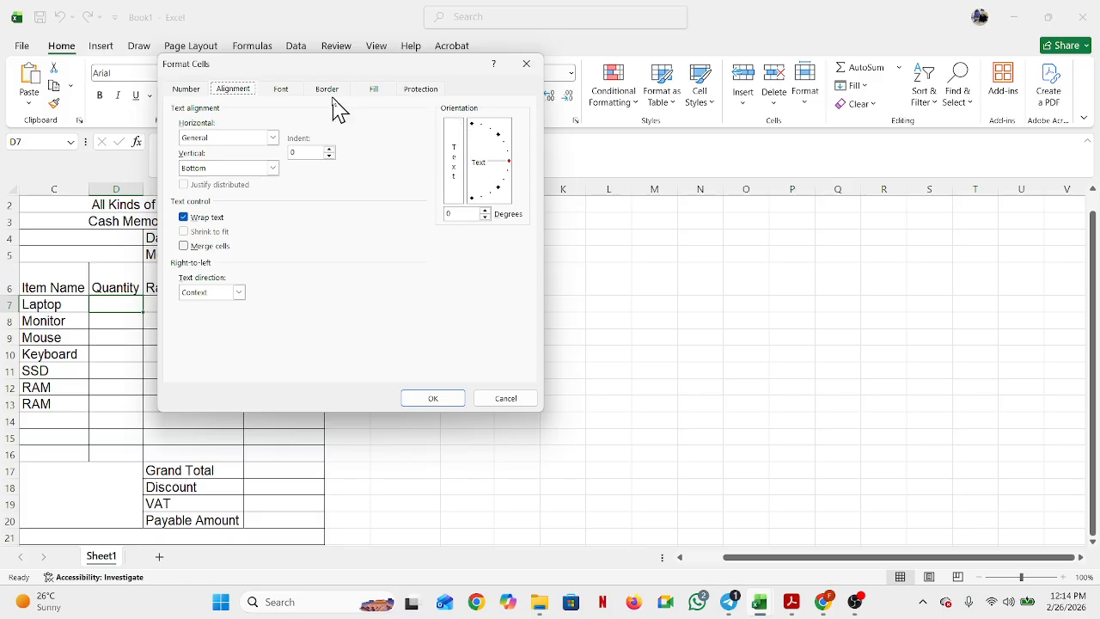
{"action": "left_click", "coordinate": [186, 89]}
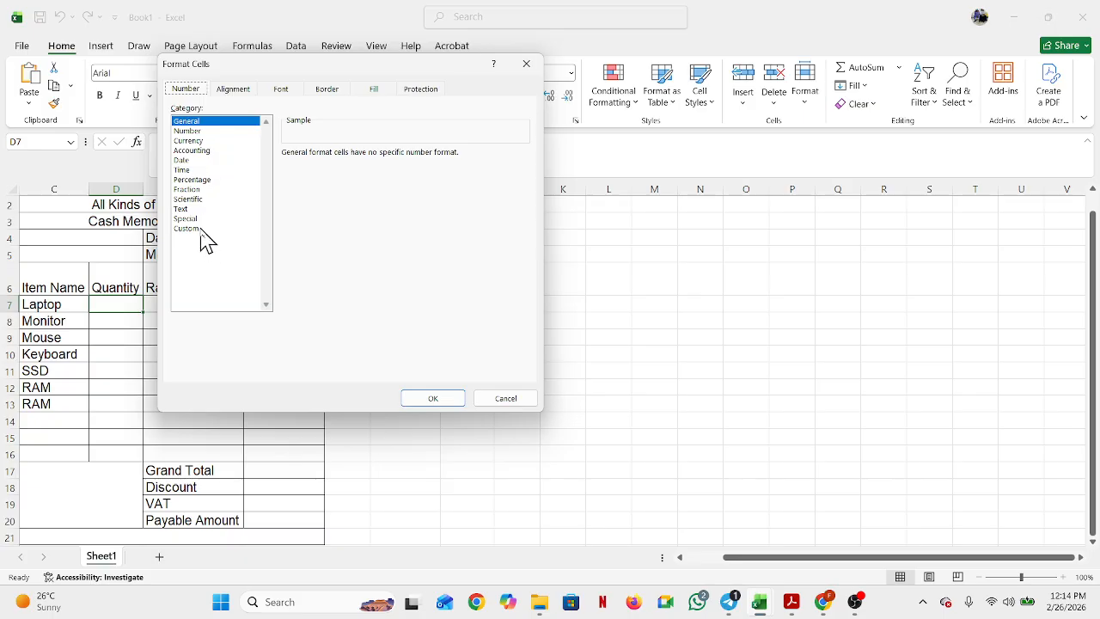
{"action": "left_click", "coordinate": [527, 64]}
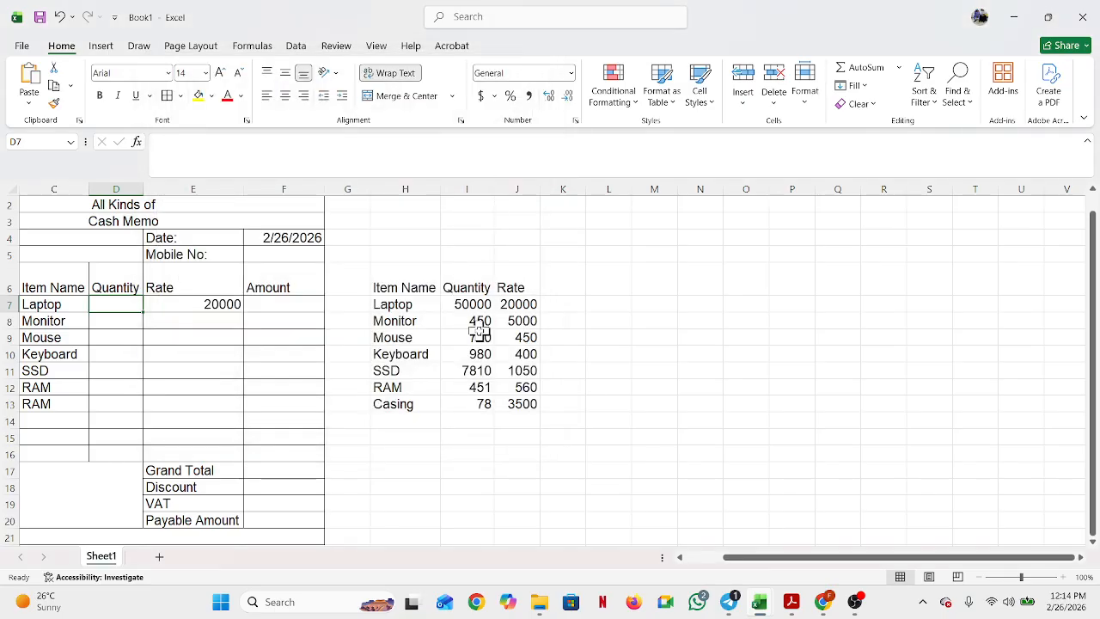
{"action": "key", "text": "ctrl+z"}
Step: Reselect D7 and reopen its Format Cells number settings
{"action": "left_click", "coordinate": [604, 278]}
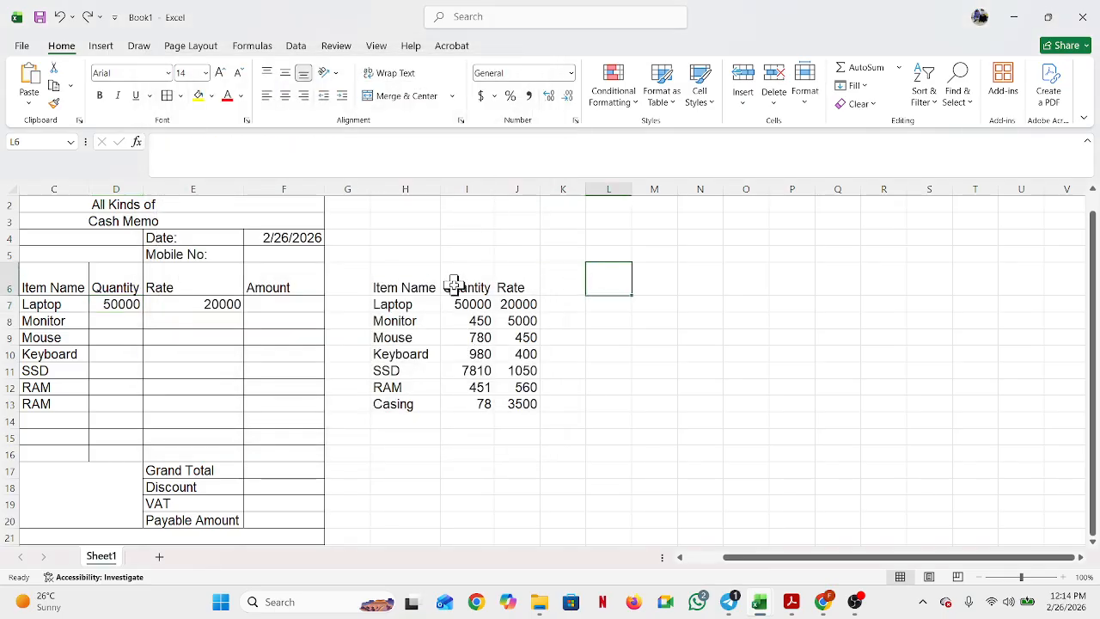
{"action": "left_click", "coordinate": [120, 300]}
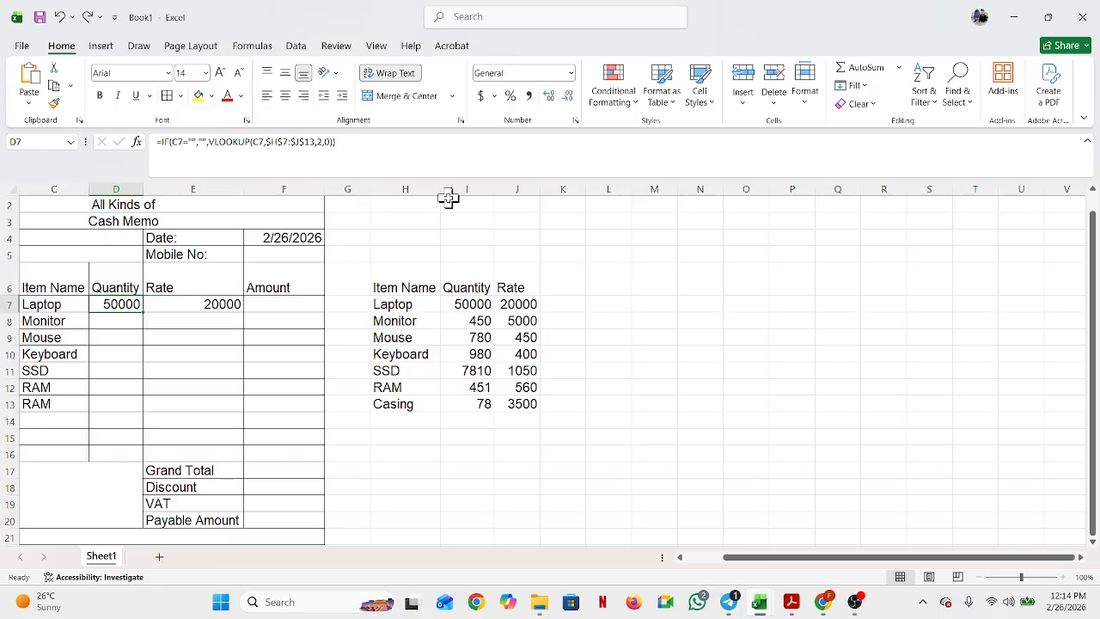
{"action": "left_click", "coordinate": [575, 122]}
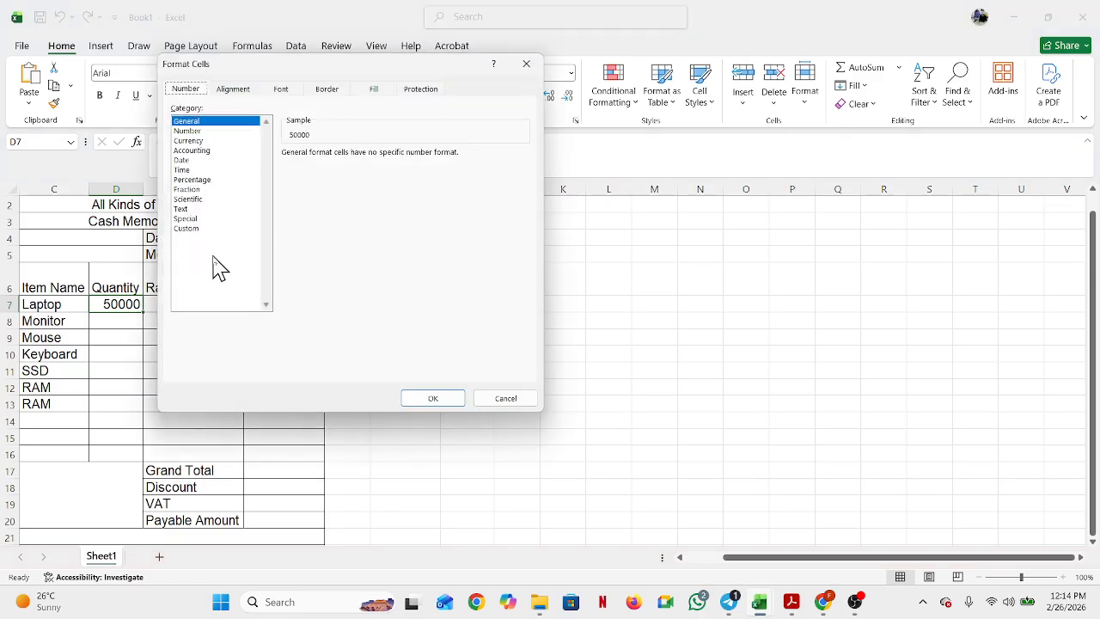
Step: Apply the custom number format General "PCS" to D7 so it shows 50000 PCS
{"action": "left_click", "coordinate": [204, 230]}
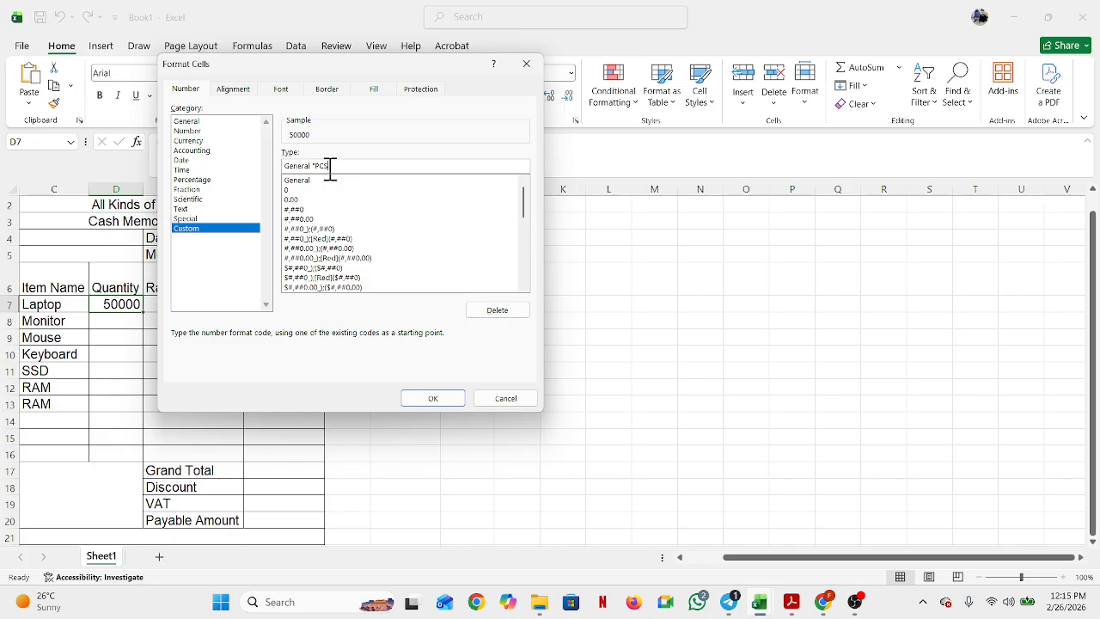
{"action": "type", "text": "\""}
{"action": "left_click", "coordinate": [433, 399]}
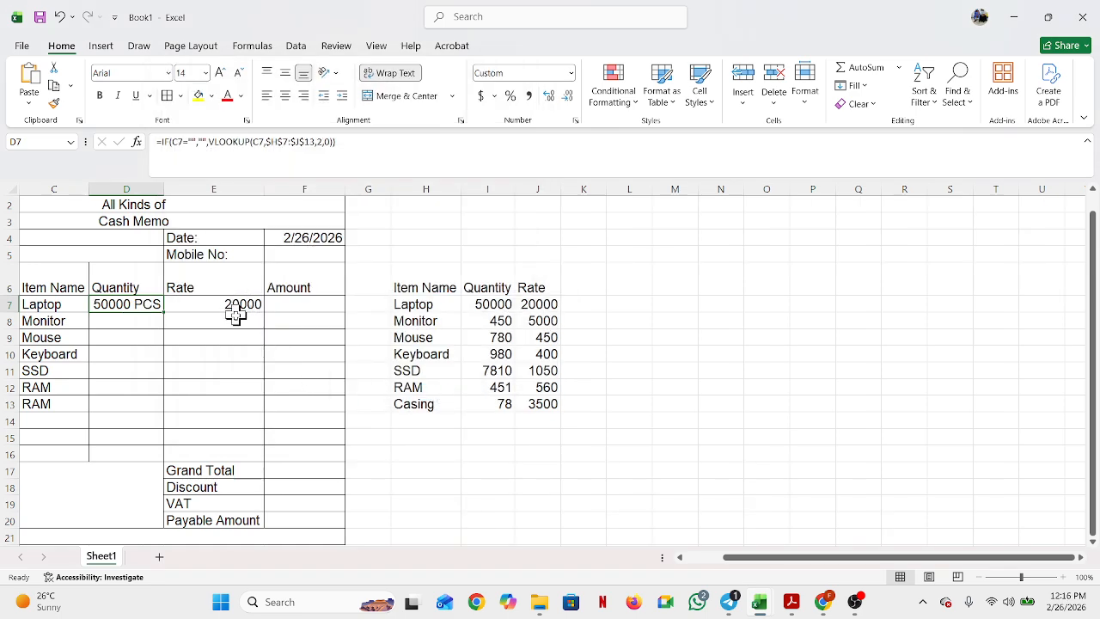
Step: Copy D7's quantity formula down the Quantity column, dismissing the merged-cells warning
{"action": "left_click", "coordinate": [135, 328]}
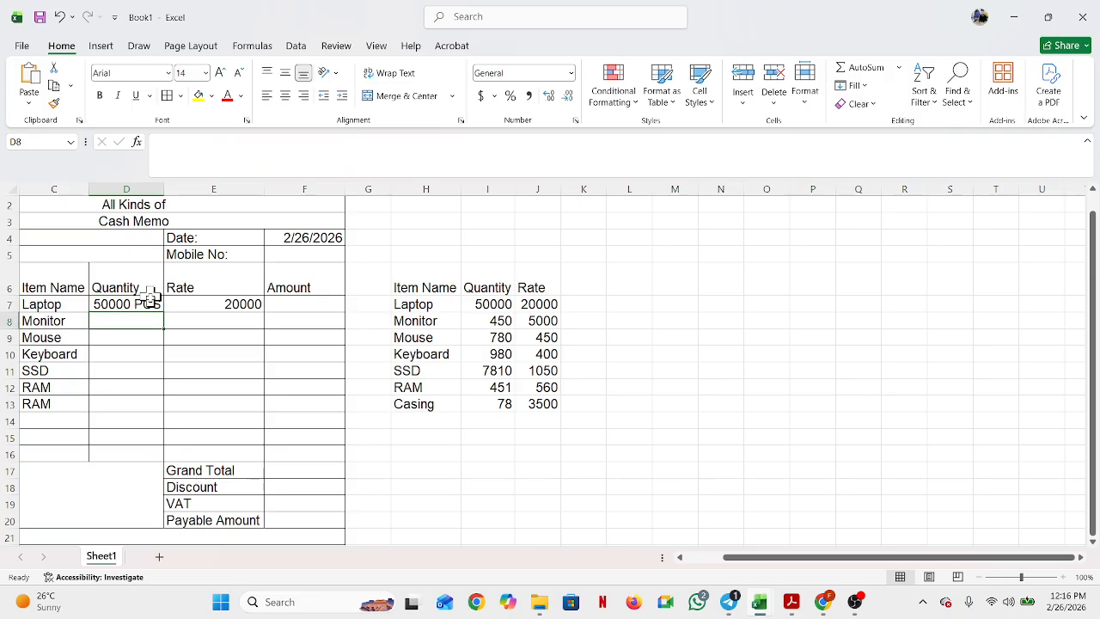
{"action": "left_click", "coordinate": [150, 304]}
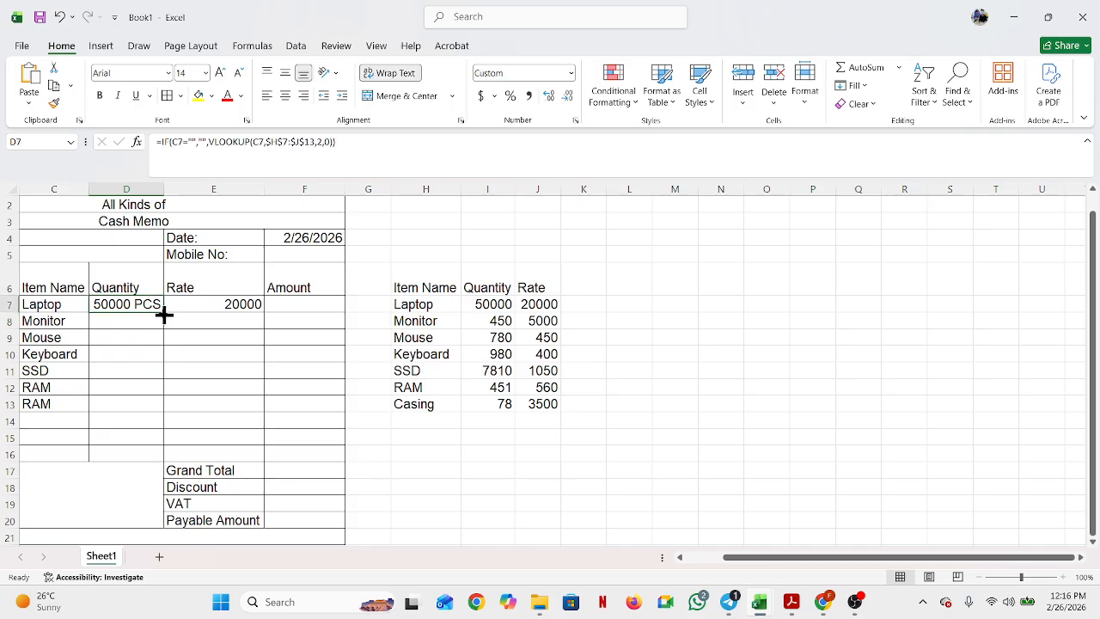
{"action": "double_click", "coordinate": [163, 315]}
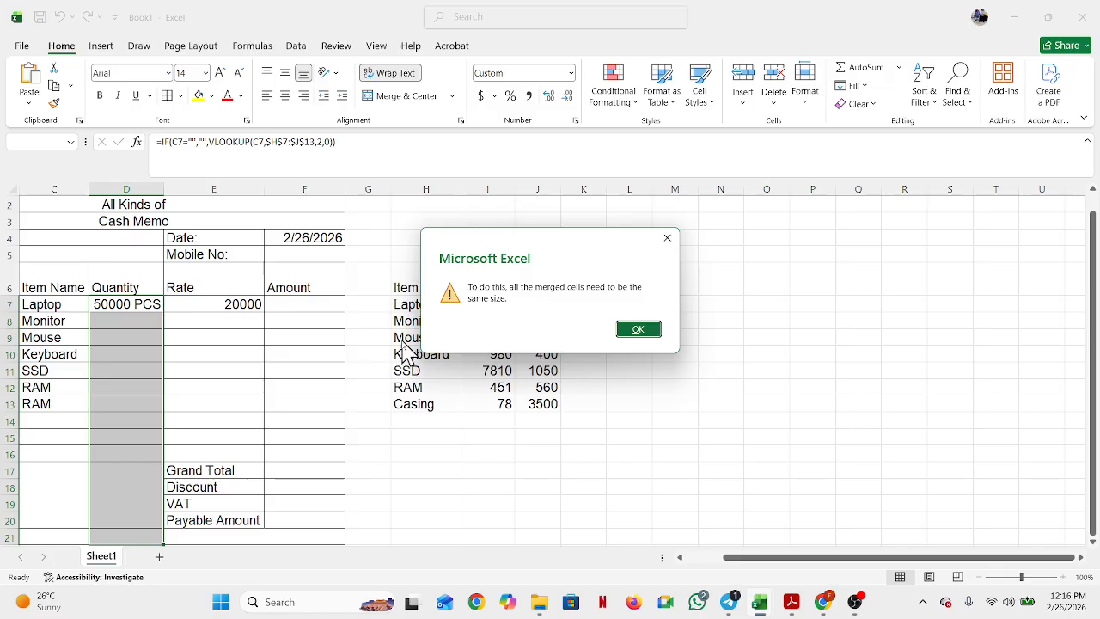
{"action": "left_click", "coordinate": [668, 241]}
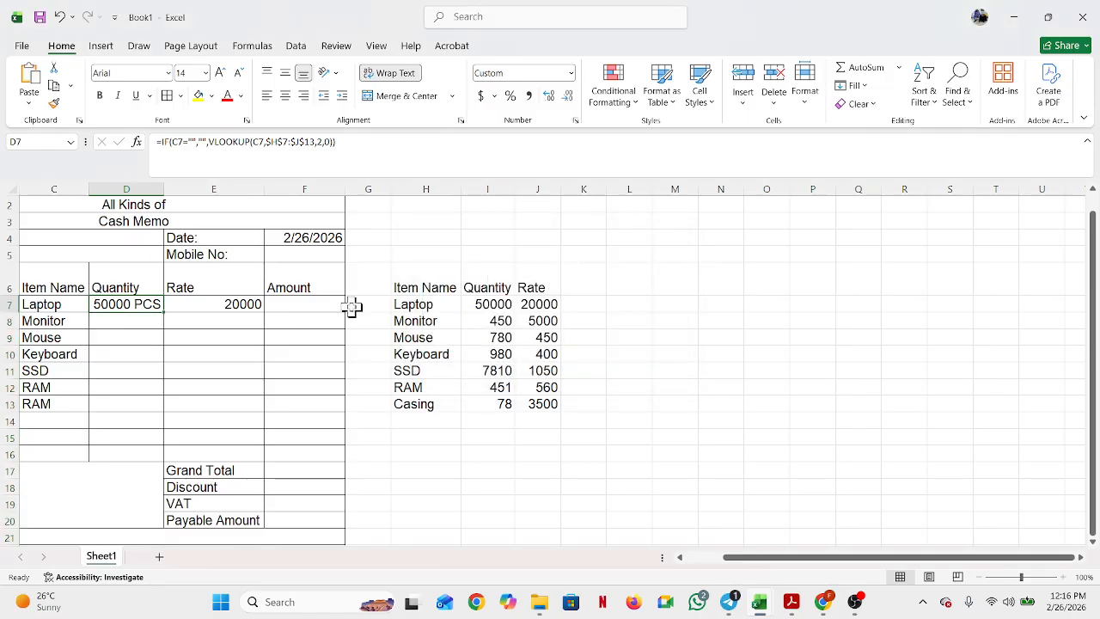
Step: Enter test quantities 500 in D7 and 5000 in D8
{"action": "left_click", "coordinate": [133, 318]}
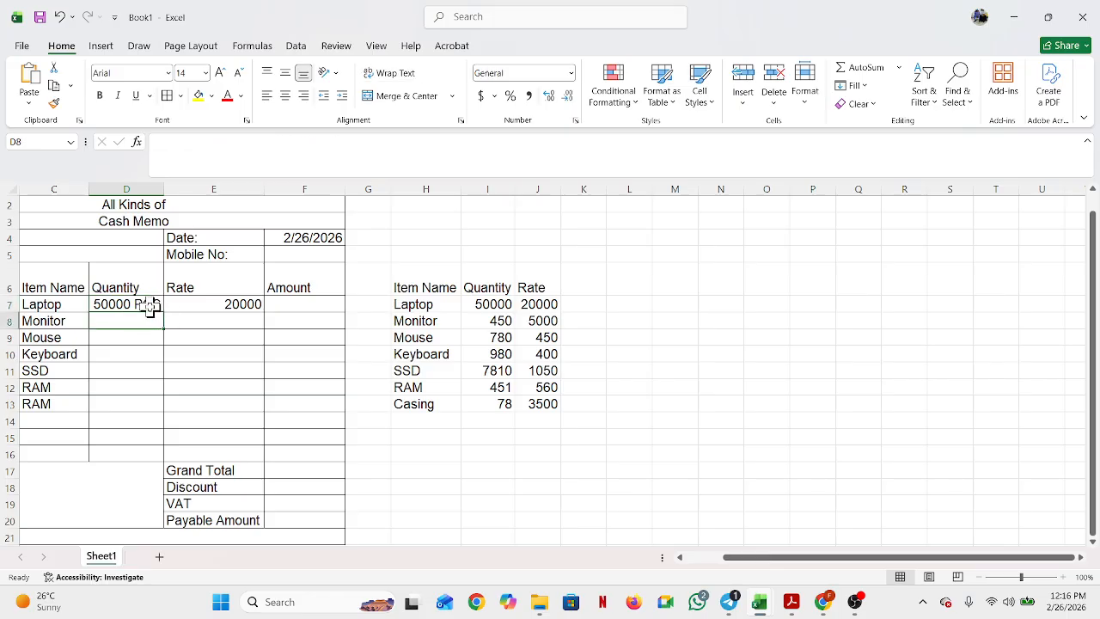
{"action": "left_click", "coordinate": [134, 309]}
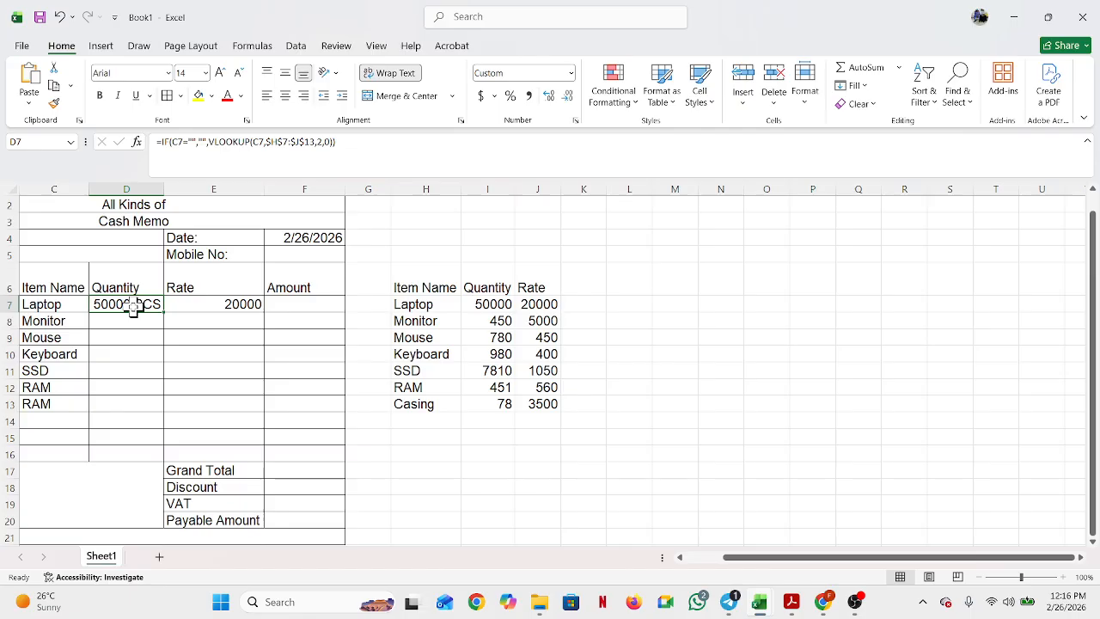
{"action": "type", "text": "500"}
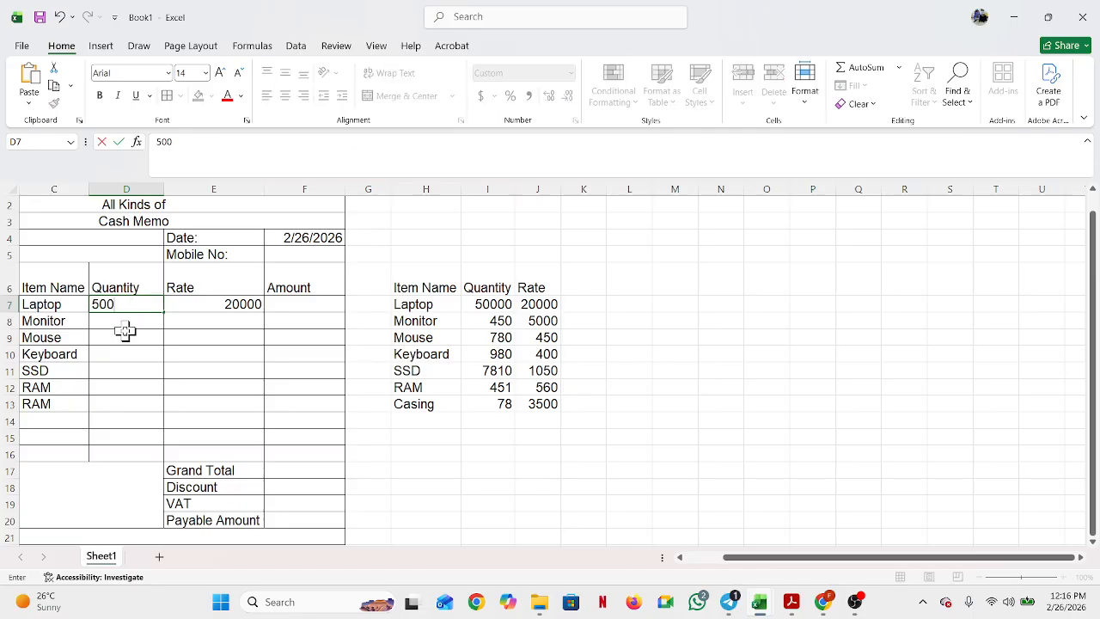
{"action": "key", "text": "Return"}
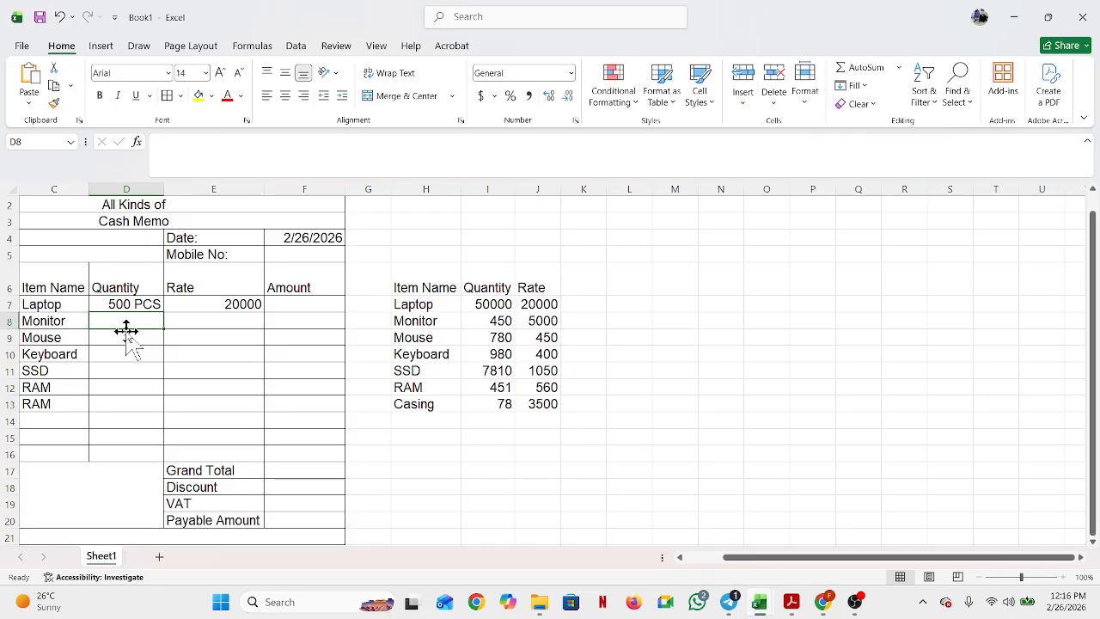
{"action": "type", "text": "5"}
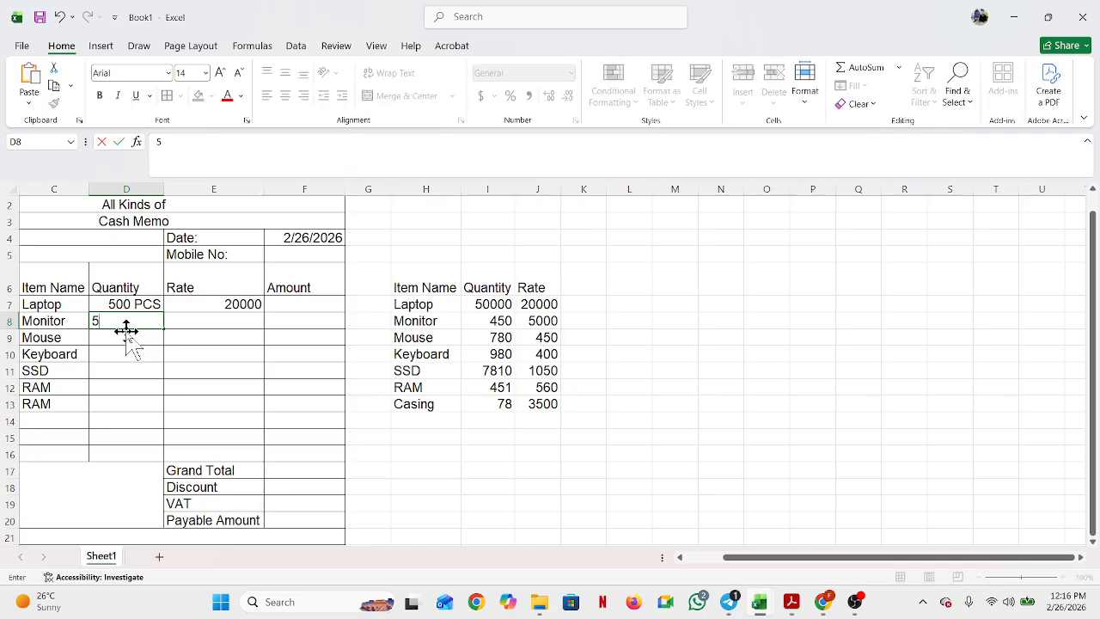
{"action": "type", "text": "000"}
{"action": "key", "text": "Return"}
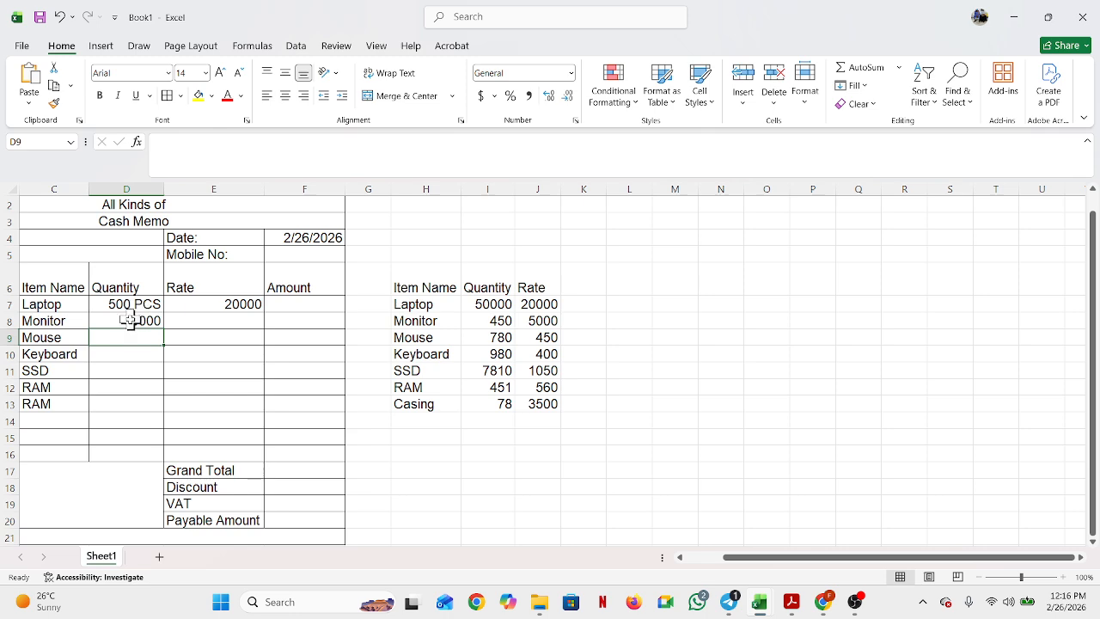
Step: Fill 500 PCS from D7 down to row 16 and move D8's entry to D10
{"action": "left_click", "coordinate": [129, 321]}
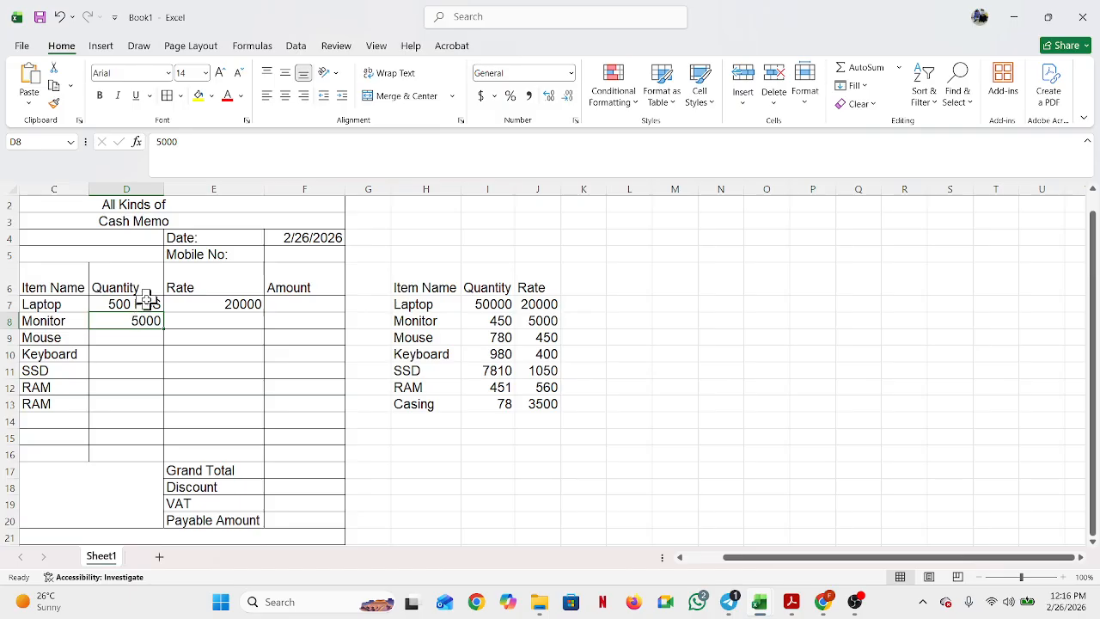
{"action": "left_click", "coordinate": [148, 299]}
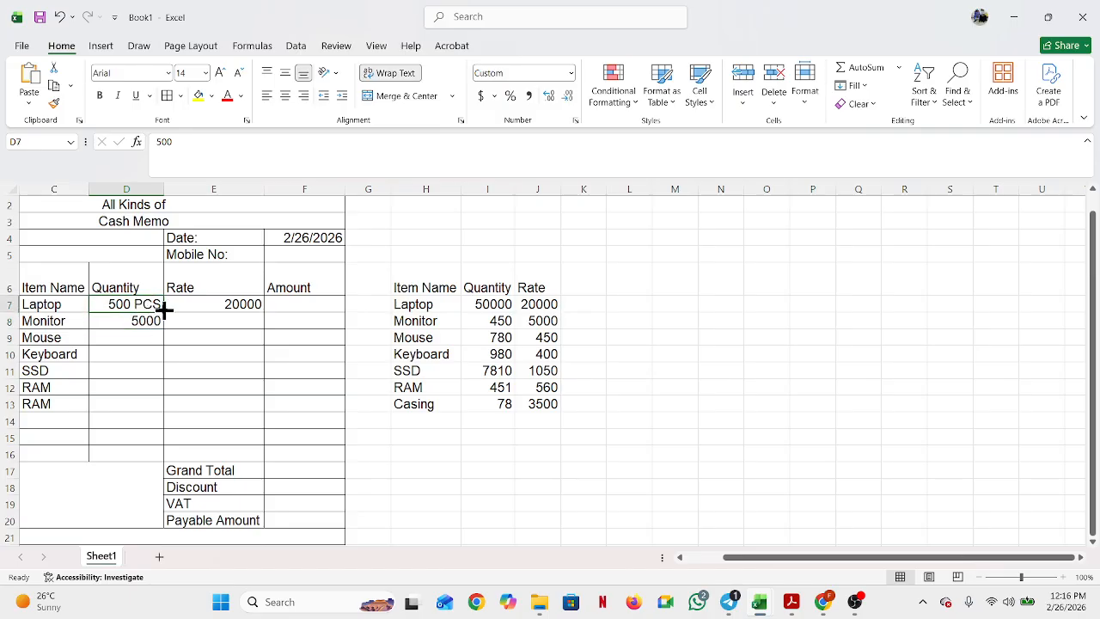
{"action": "left_click_drag", "start_coordinate": [164, 311], "coordinate": [138, 464]}
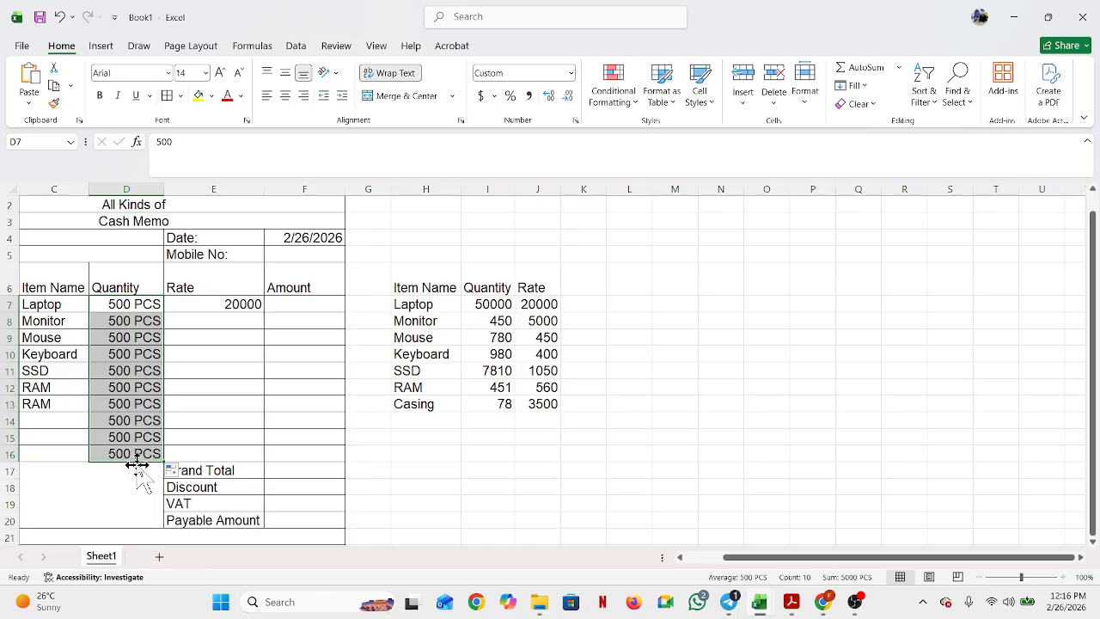
{"action": "left_click", "coordinate": [136, 321]}
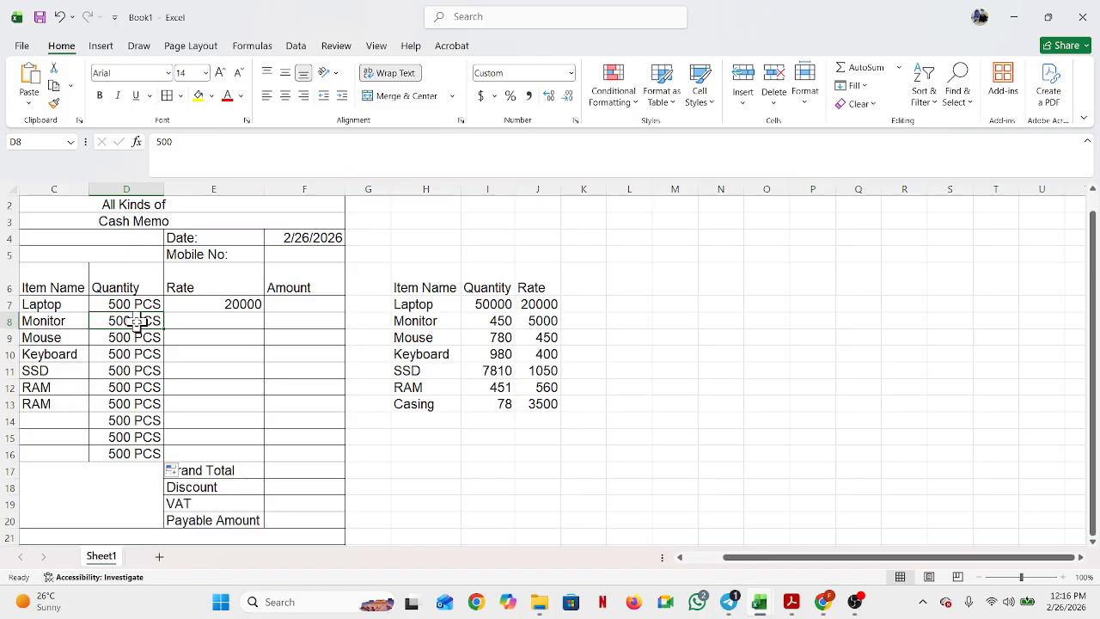
{"action": "left_click_drag", "start_coordinate": [136, 321], "coordinate": [148, 354]}
Step: Clear all test values from the quantity cells D7:D16
{"action": "left_click", "coordinate": [133, 304]}
{"action": "left_click_drag", "start_coordinate": [133, 304], "coordinate": [108, 454]}
{"action": "key", "text": "Delete"}
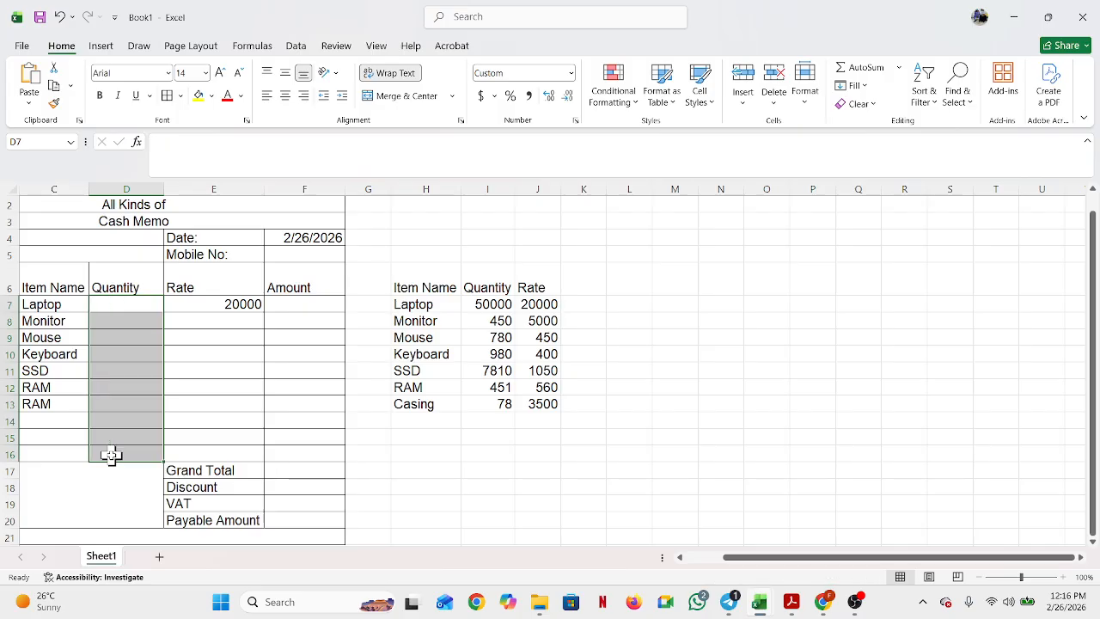
{"action": "left_click", "coordinate": [142, 375]}
{"action": "left_click_drag", "start_coordinate": [138, 300], "coordinate": [89, 456]}
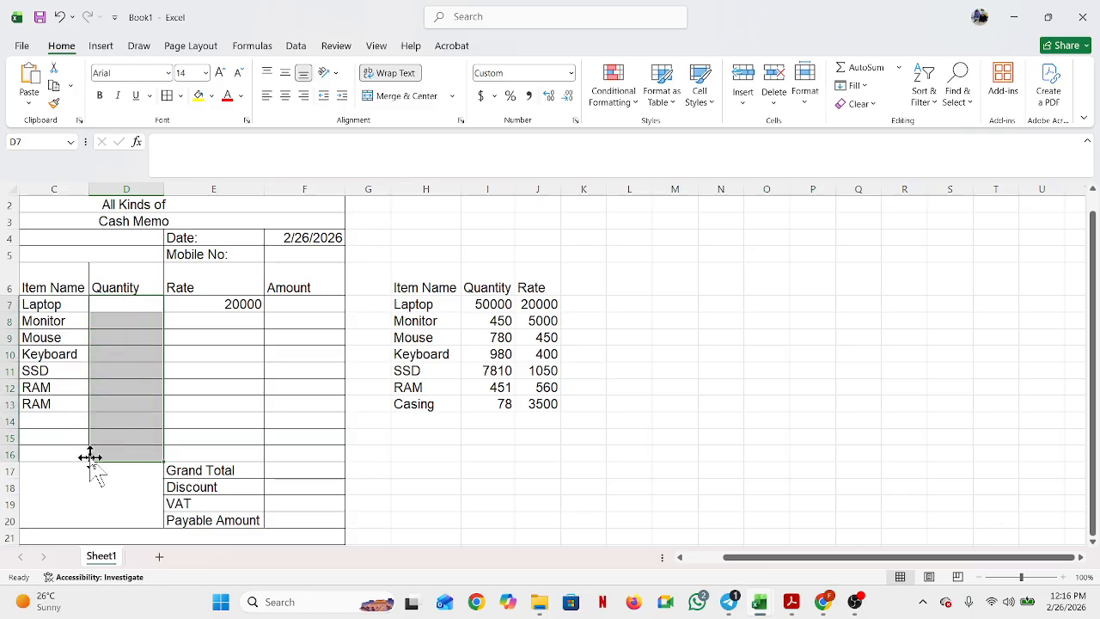
{"action": "left_click", "coordinate": [575, 120]}
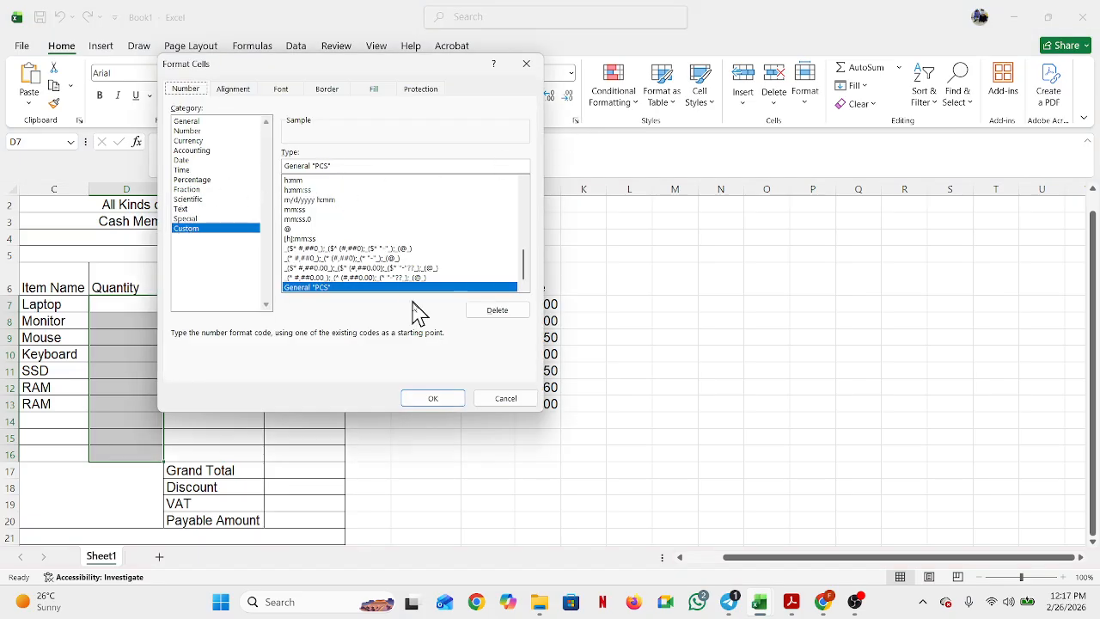
{"action": "left_click", "coordinate": [433, 401]}
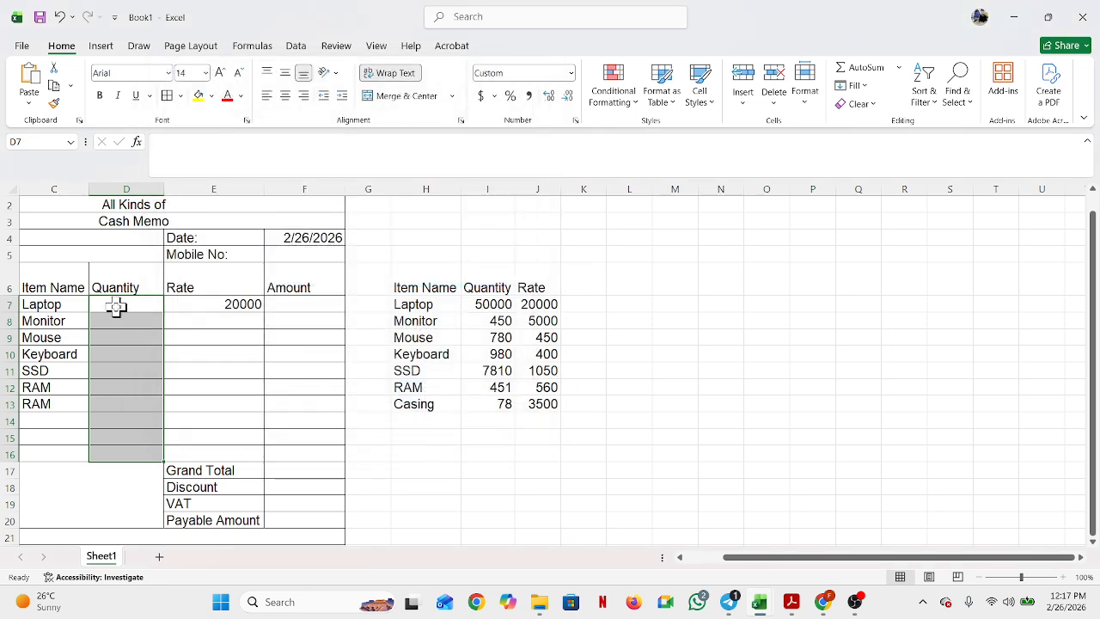
{"action": "left_click", "coordinate": [130, 356]}
{"action": "type", "text": "5"}
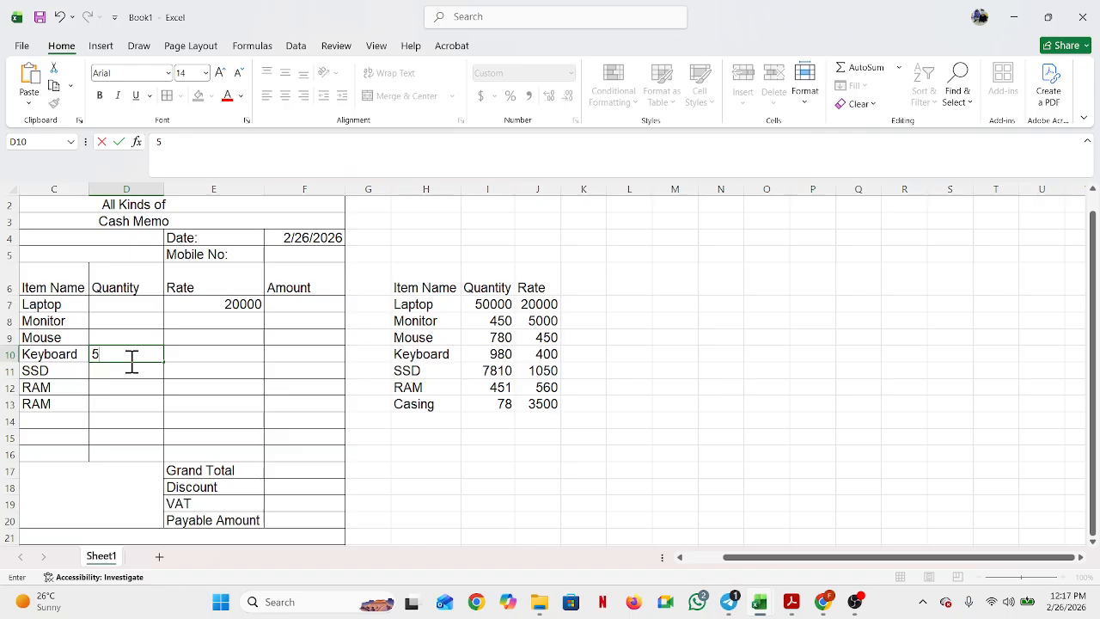
{"action": "type", "text": "4"}
{"action": "key", "text": "Return"}
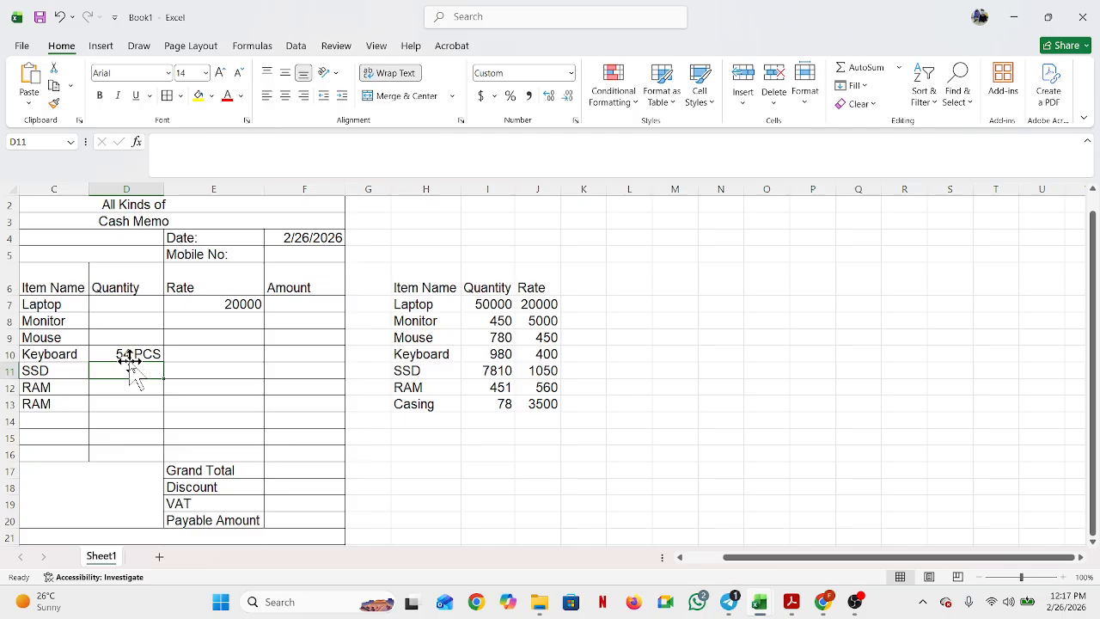
{"action": "left_click", "coordinate": [129, 302]}
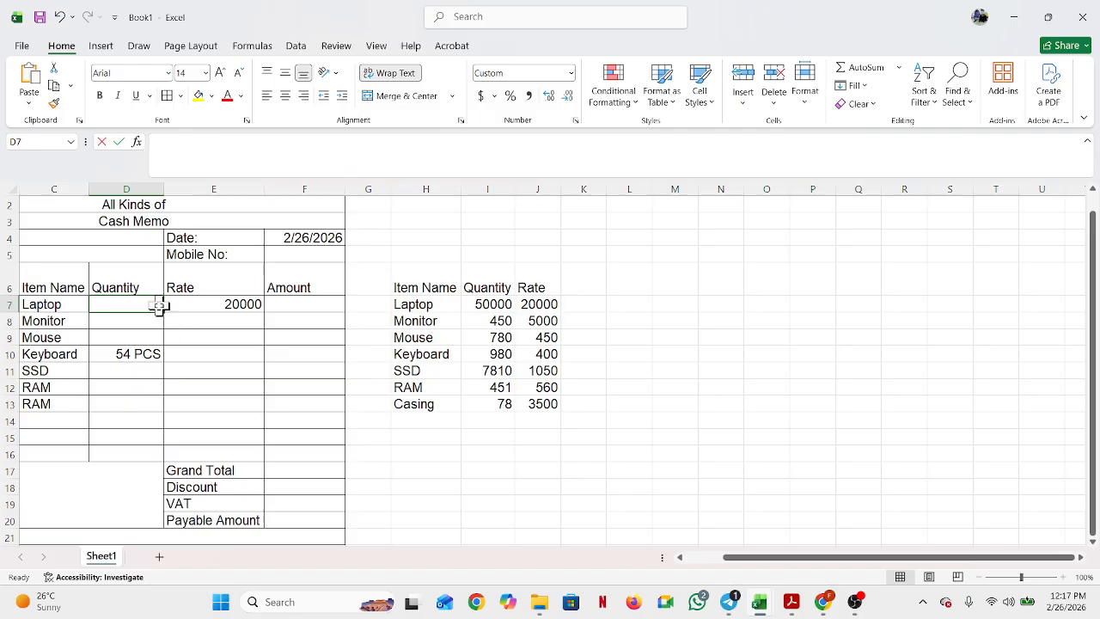
{"action": "type", "text": "="}
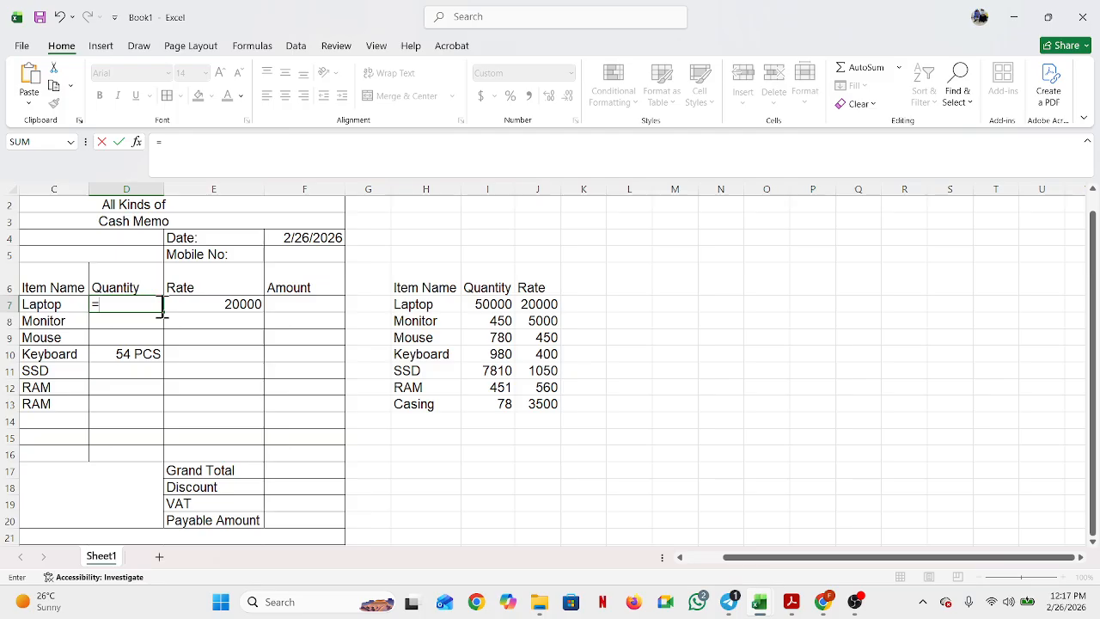
{"action": "type", "text": "if"}
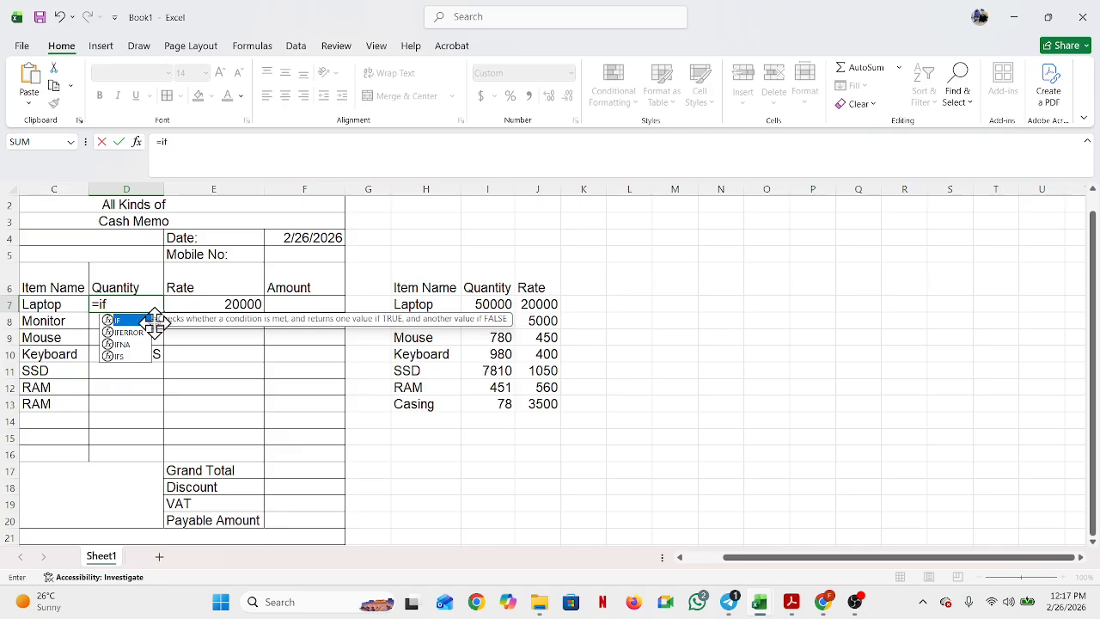
{"action": "type", "text": "("}
Step: Enter =IF(C7="","",VLOOKUP(C7,$H$7:$J$13,2,0)) in D7 and accept Excel's correction
{"action": "left_click", "coordinate": [51, 306]}
{"action": "type", "text": "="}
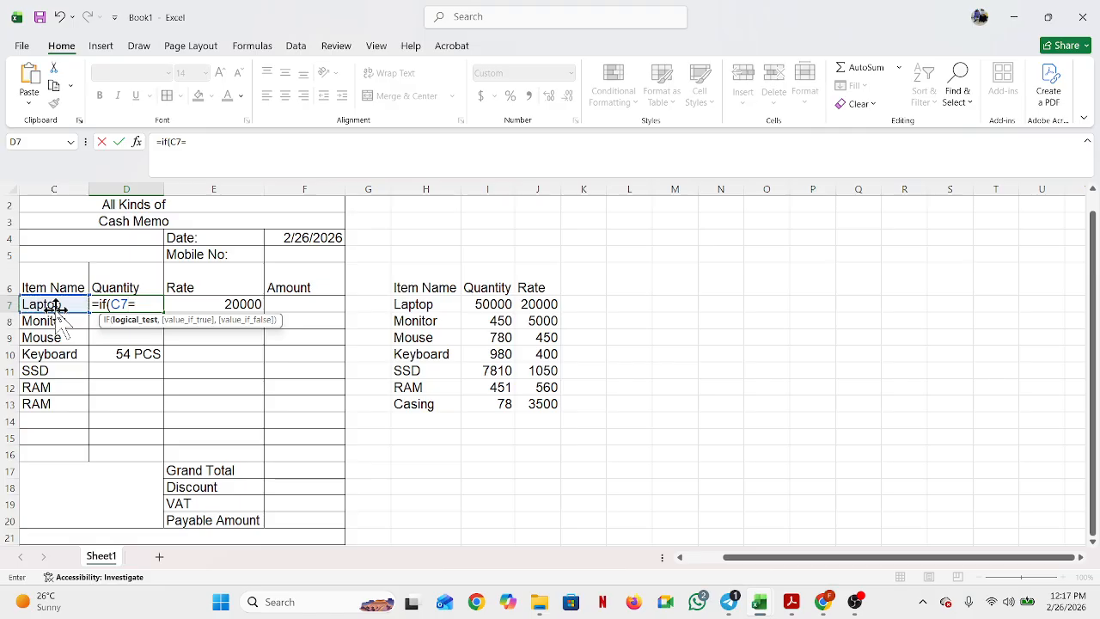
{"action": "type", "text": "\"\""}
{"action": "type", "text": ","}
{"action": "type", "text": "\"\",vle"}
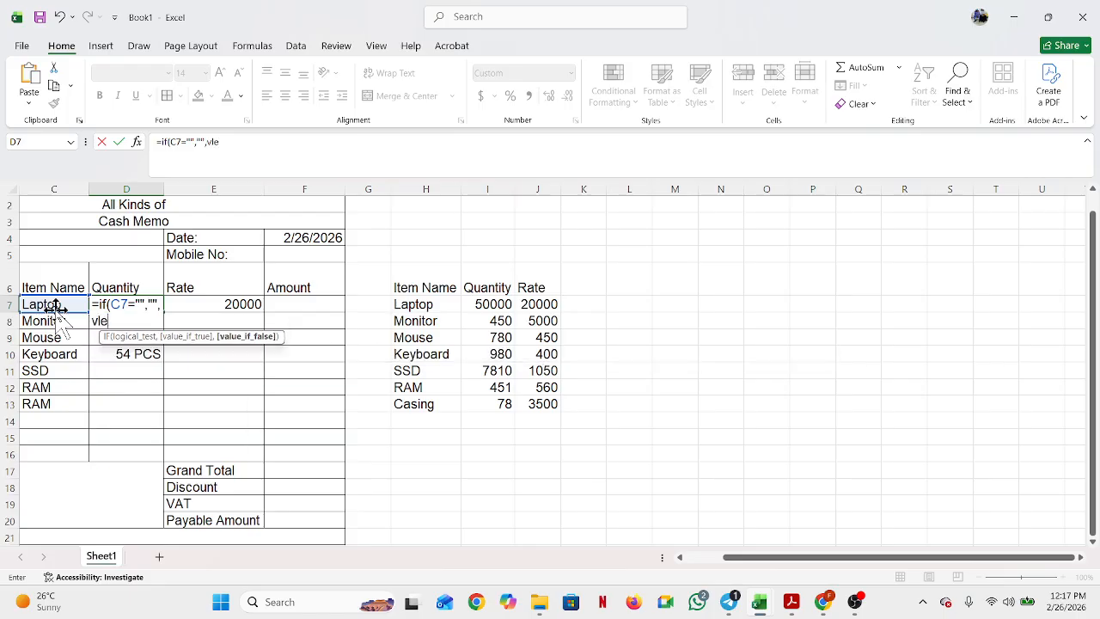
{"action": "key", "text": "BackSpace"}
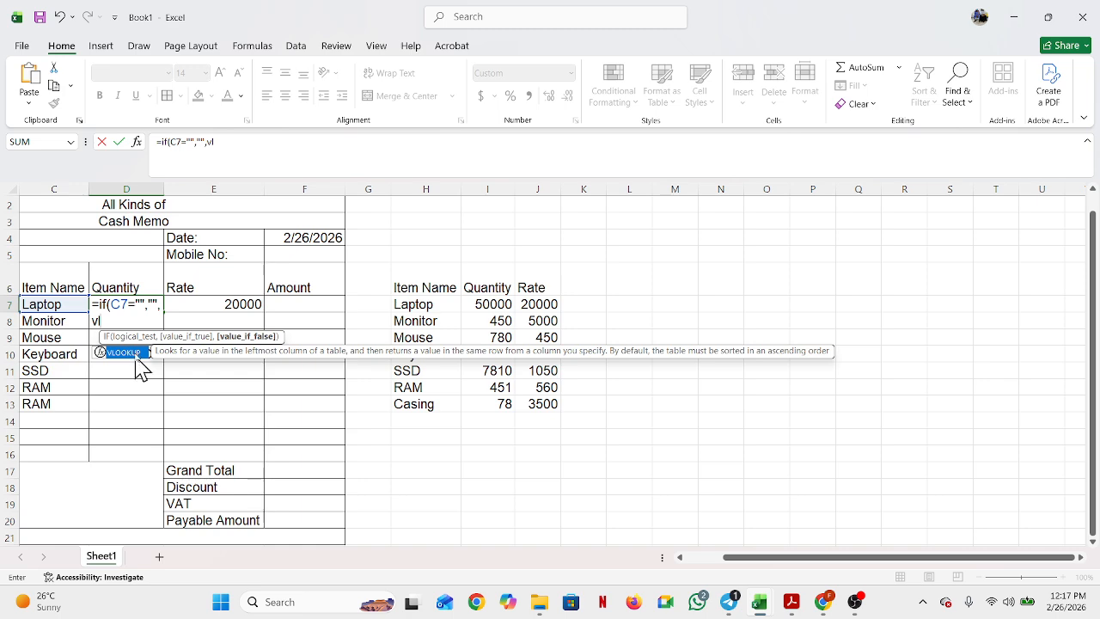
{"action": "double_click", "coordinate": [135, 353]}
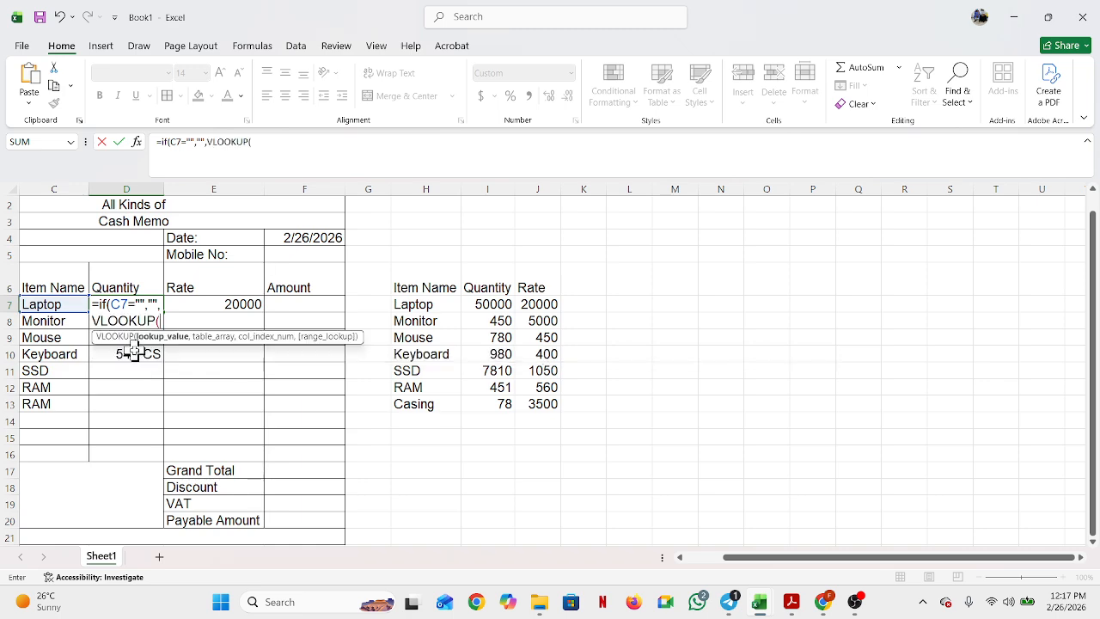
{"action": "left_click", "coordinate": [54, 304]}
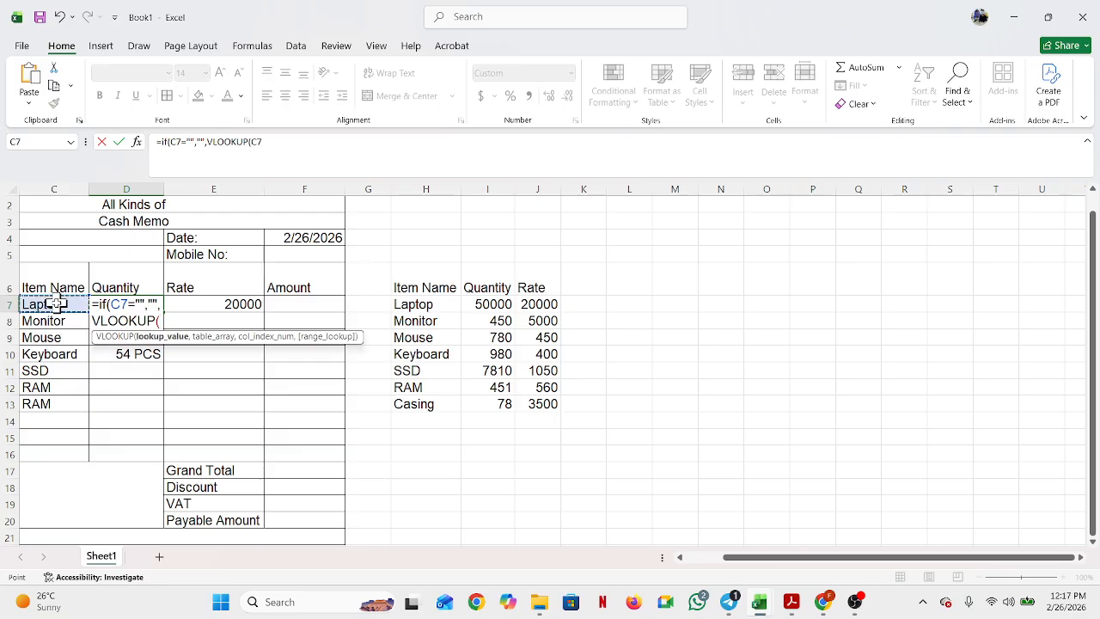
{"action": "type", "text": ","}
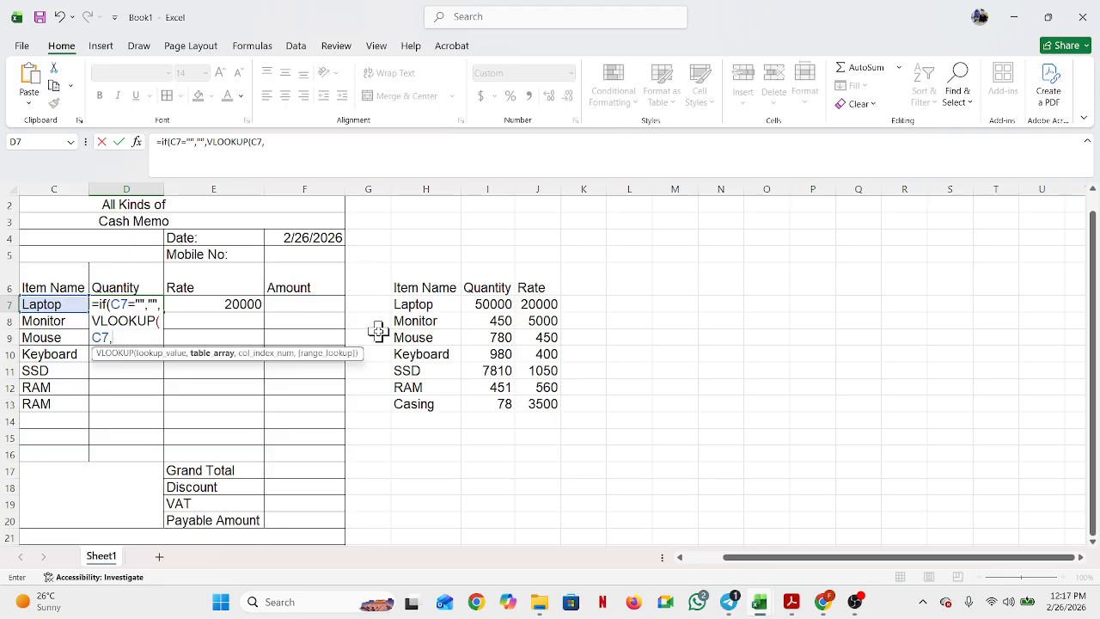
{"action": "left_click_drag", "start_coordinate": [422, 304], "coordinate": [536, 399]}
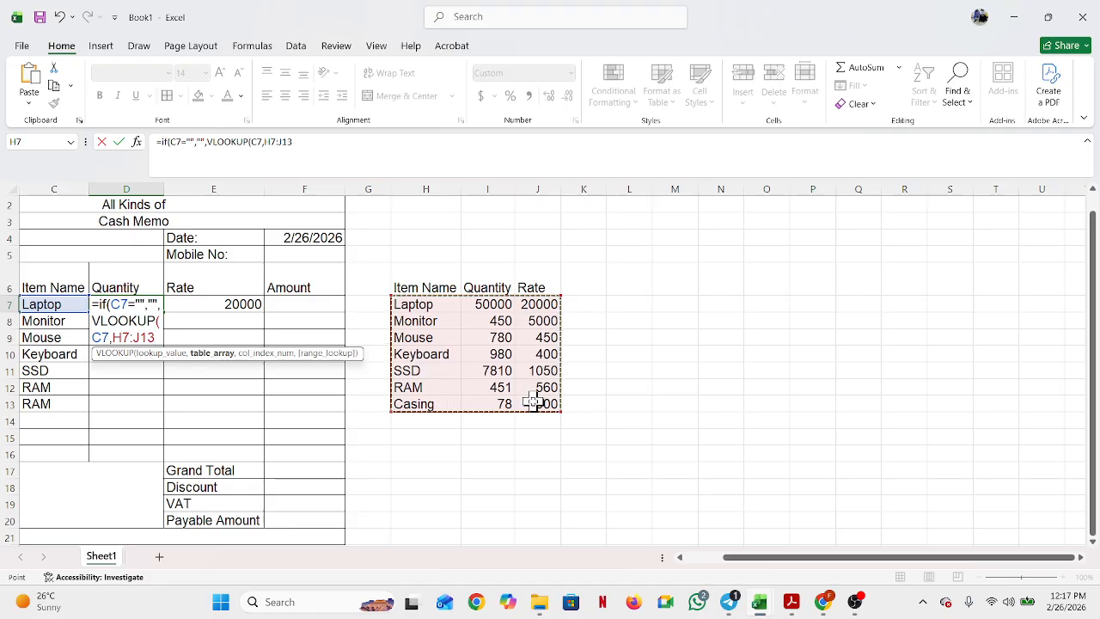
{"action": "key", "text": "F4"}
{"action": "type", "text": ",2,0"}
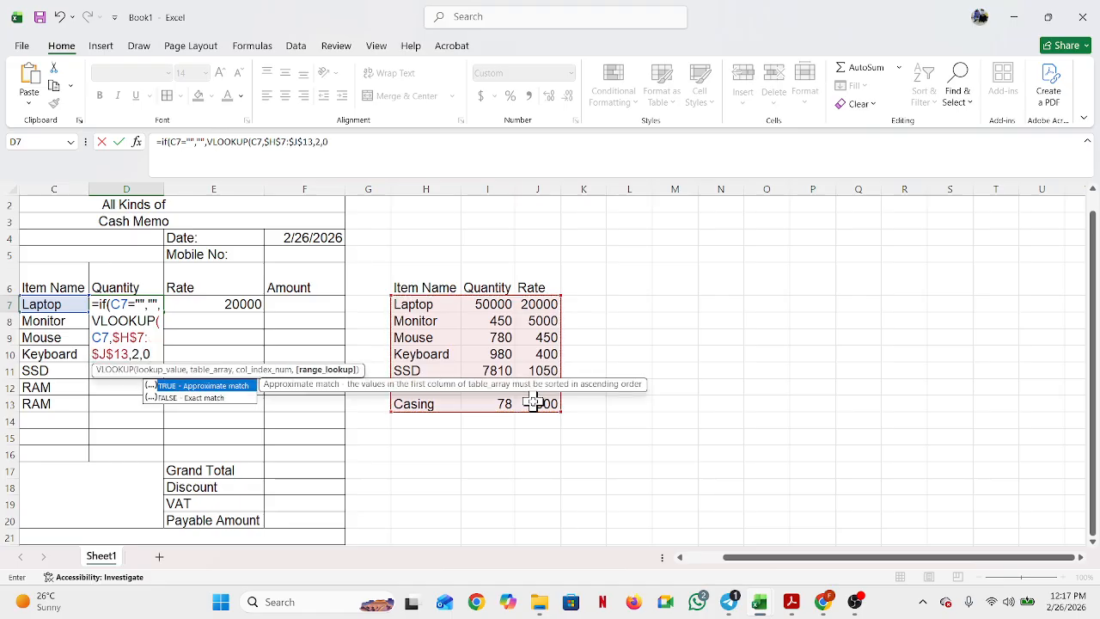
{"action": "key", "text": "Return"}
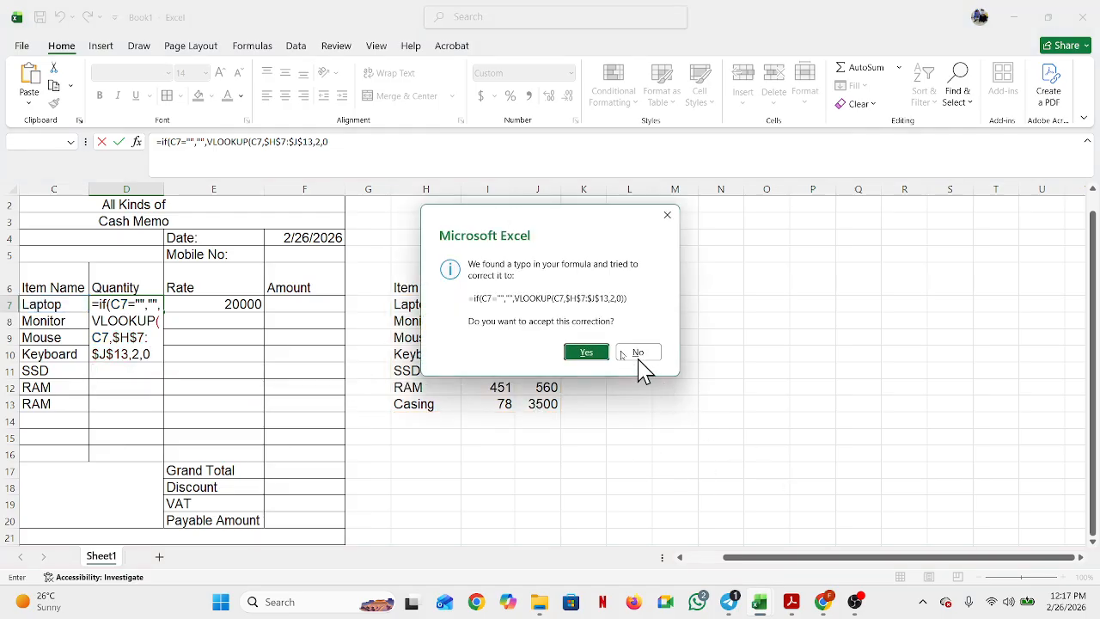
{"action": "left_click", "coordinate": [584, 352]}
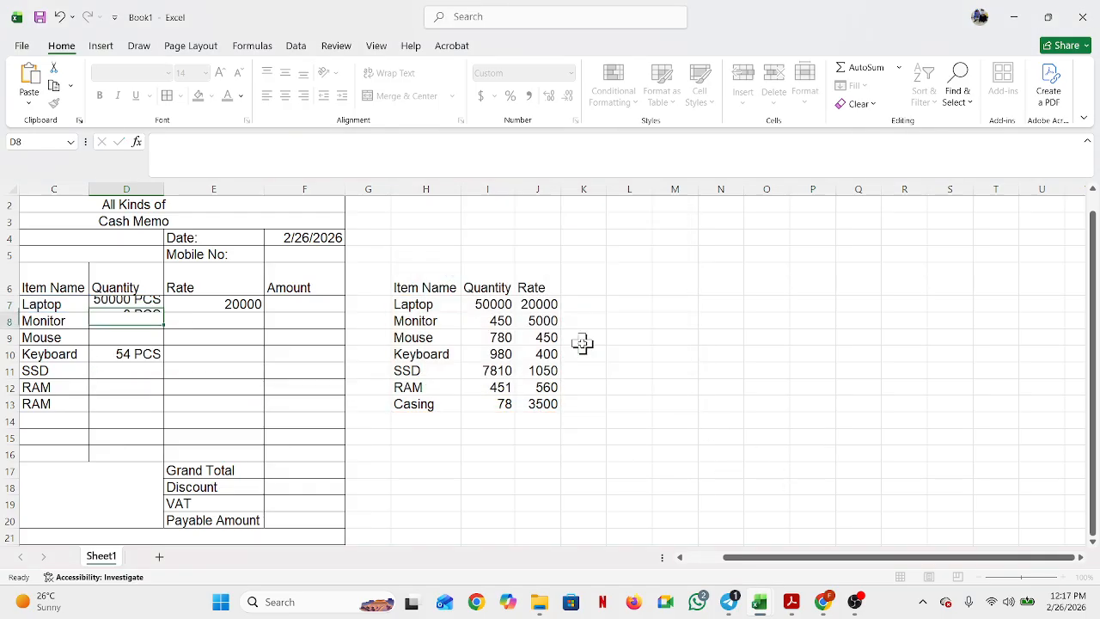
Step: Fill D7's quantity lookup formula down to D13
{"action": "left_click", "coordinate": [147, 306]}
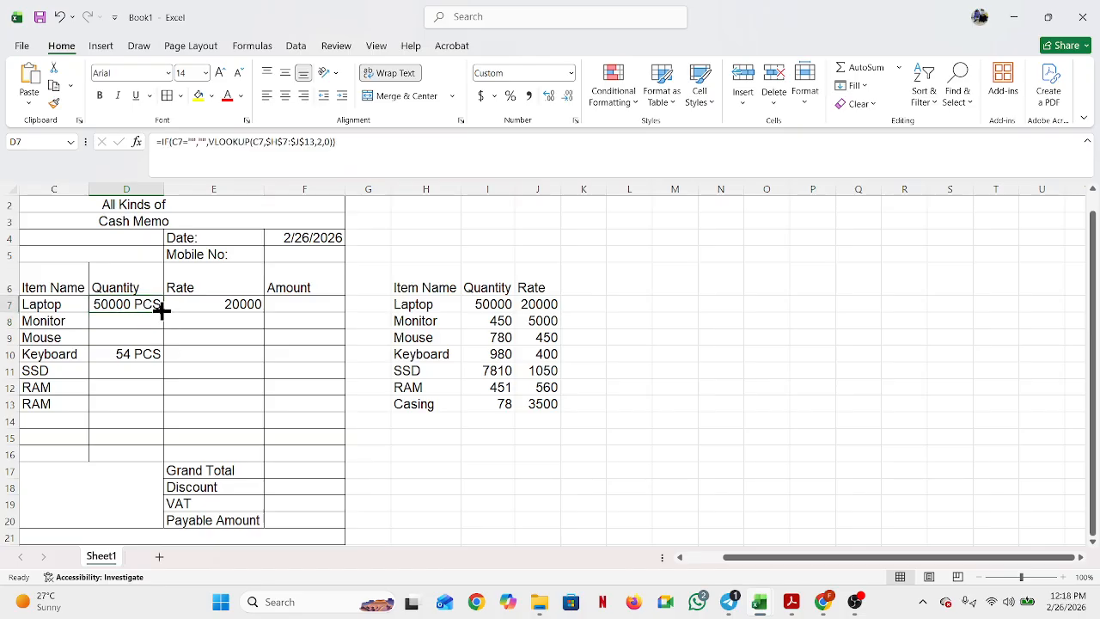
{"action": "left_click_drag", "start_coordinate": [163, 310], "coordinate": [139, 416]}
{"action": "left_click", "coordinate": [197, 356]}
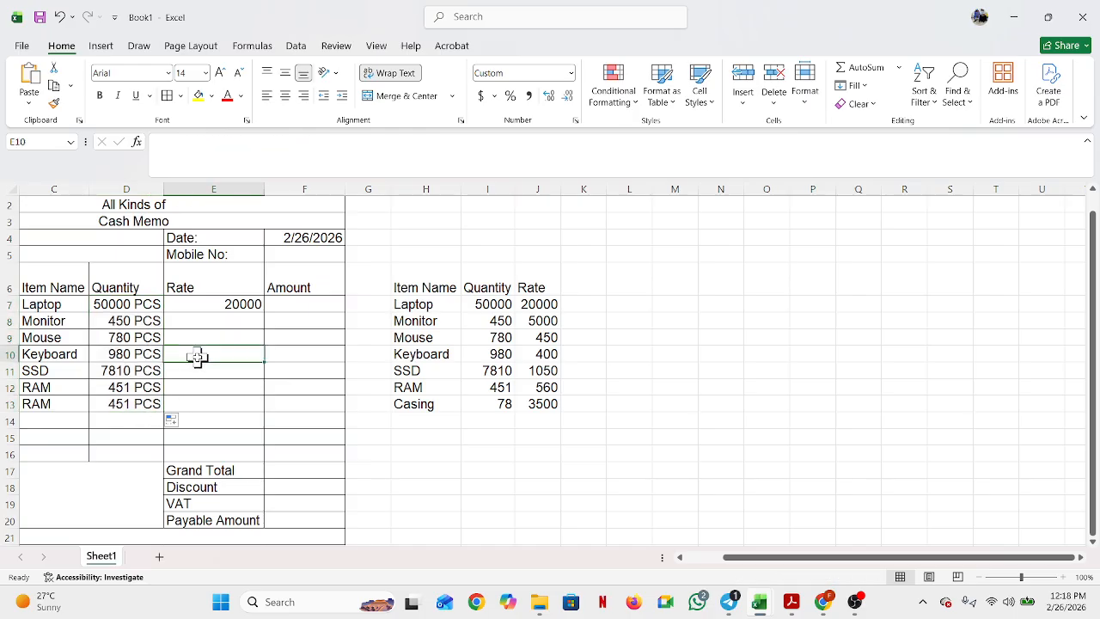
Step: Select the rate cells E7:E16 and check them against the requirements PDF side by side
{"action": "left_click", "coordinate": [221, 302]}
{"action": "left_click_drag", "start_coordinate": [220, 302], "coordinate": [204, 447]}
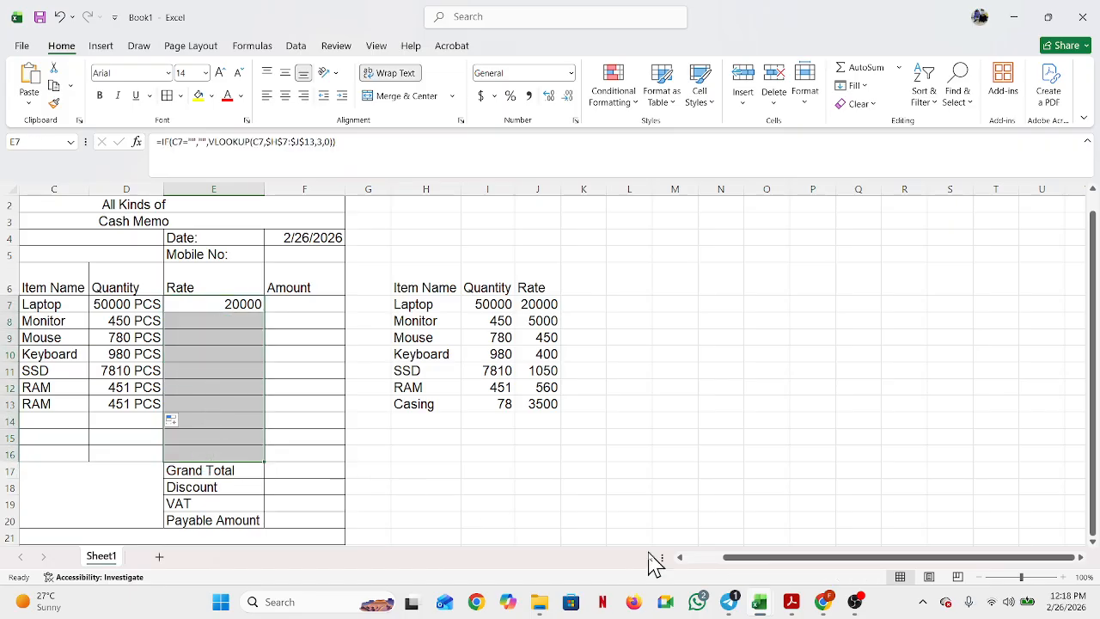
{"action": "key", "text": "super+Right"}
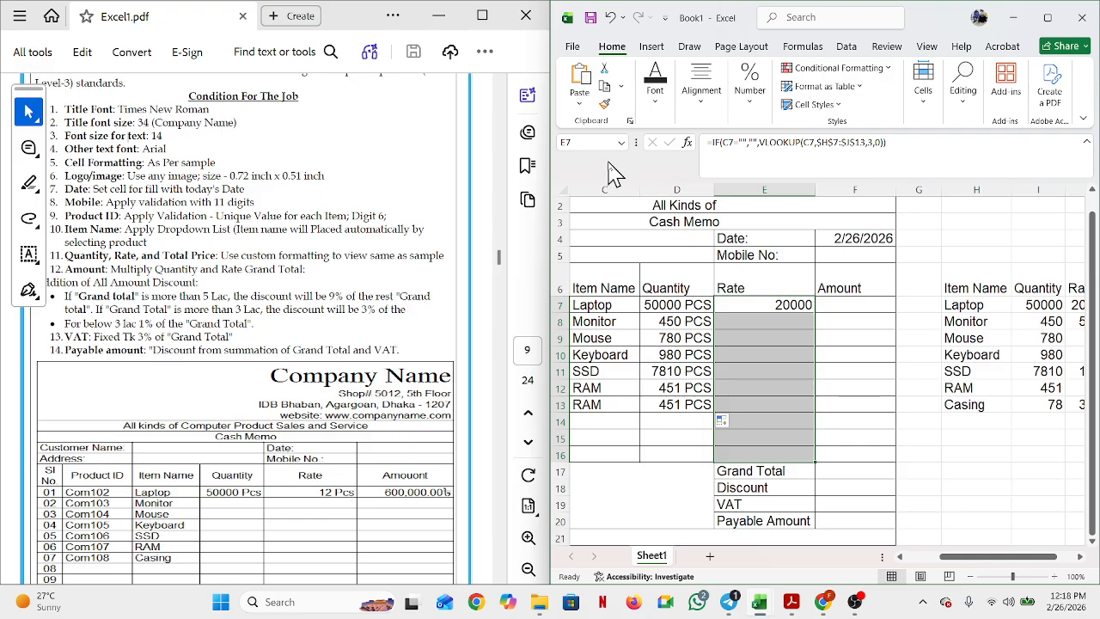
{"action": "left_click", "coordinate": [1047, 18]}
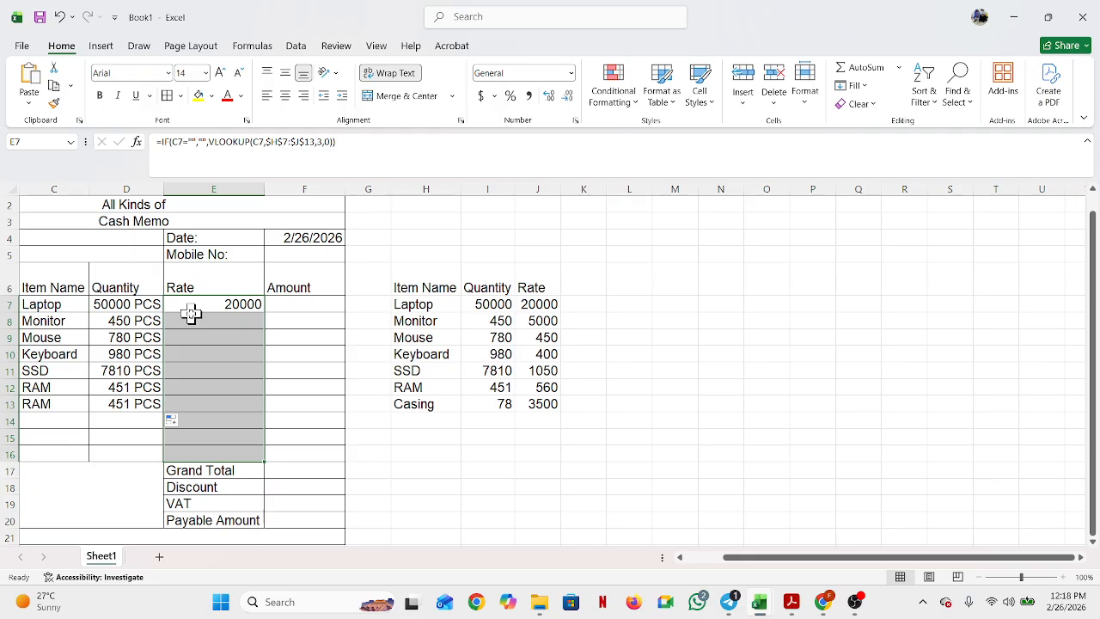
Step: Copy E7's rate lookup formula down the Rate column, then select E7:E16
{"action": "left_click", "coordinate": [234, 316]}
{"action": "left_click", "coordinate": [238, 308]}
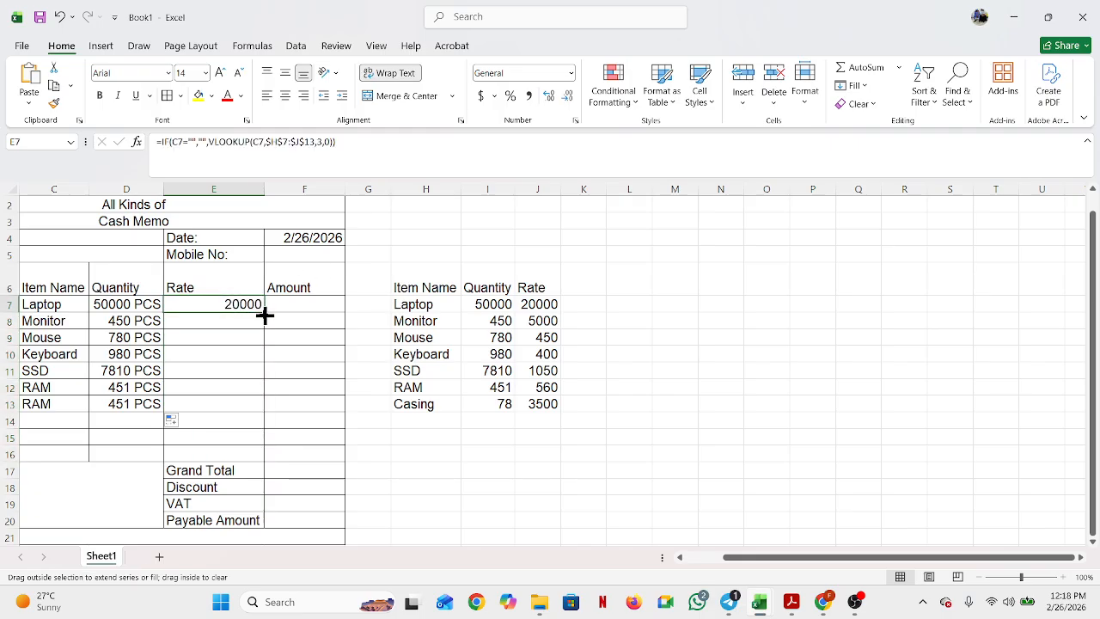
{"action": "double_click", "coordinate": [263, 314]}
{"action": "left_click", "coordinate": [232, 367]}
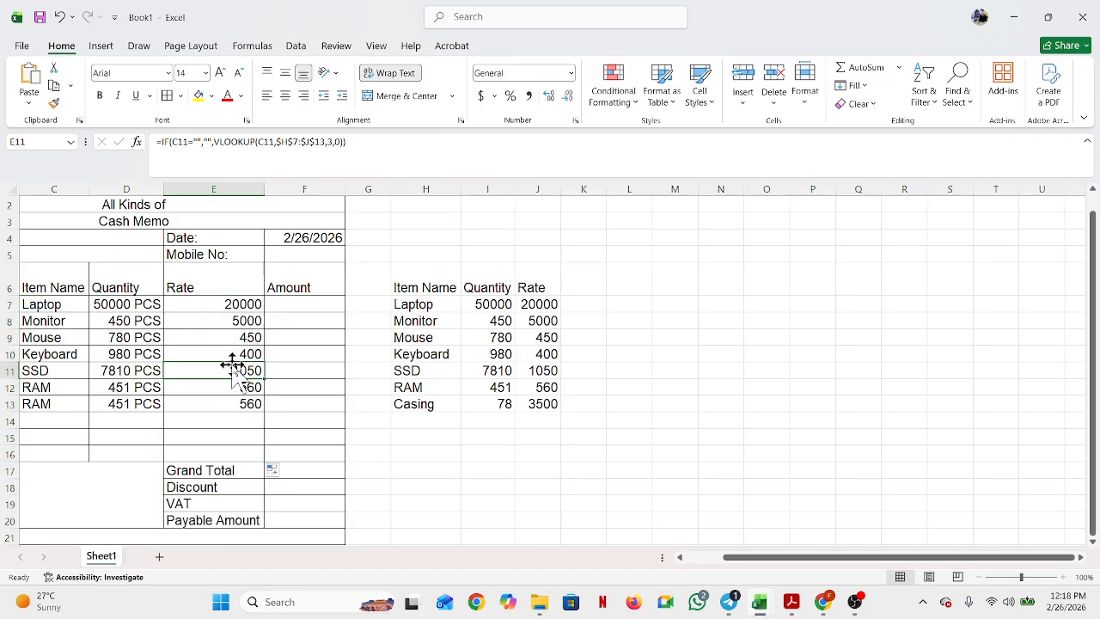
{"action": "left_click_drag", "start_coordinate": [243, 304], "coordinate": [221, 453]}
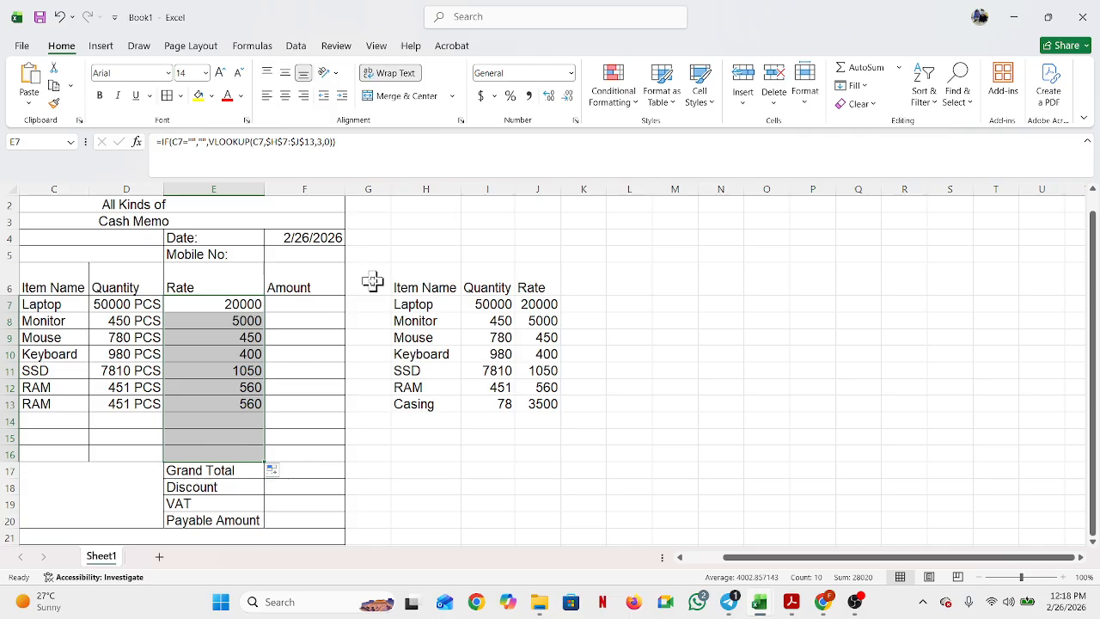
Step: Open Format Cells for the rates and choose the Currency category
{"action": "left_click", "coordinate": [576, 121]}
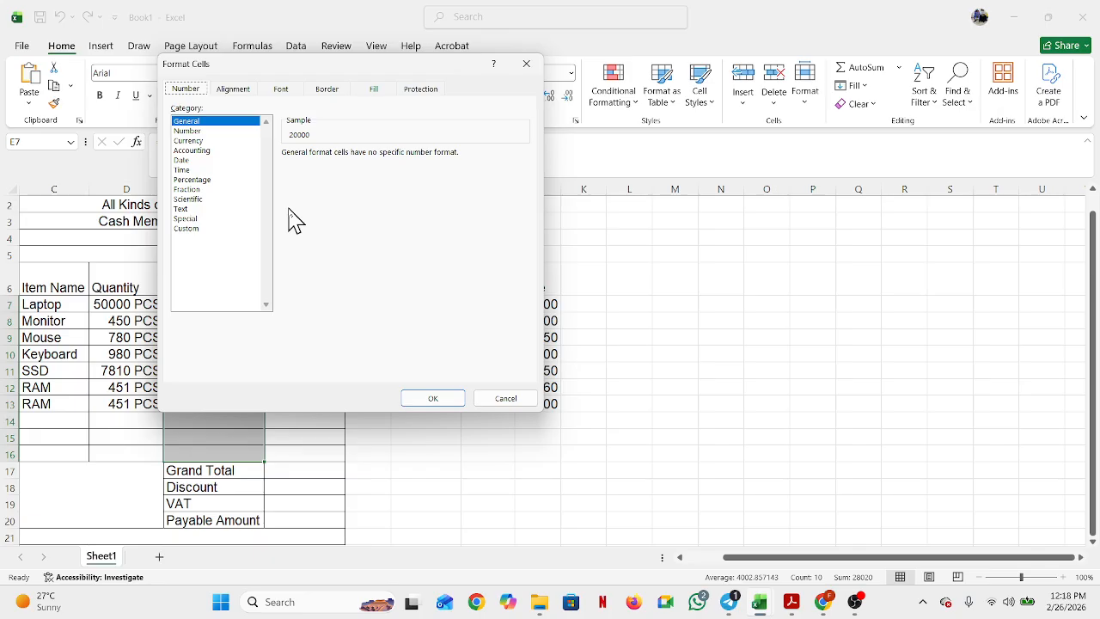
{"action": "left_click", "coordinate": [203, 141]}
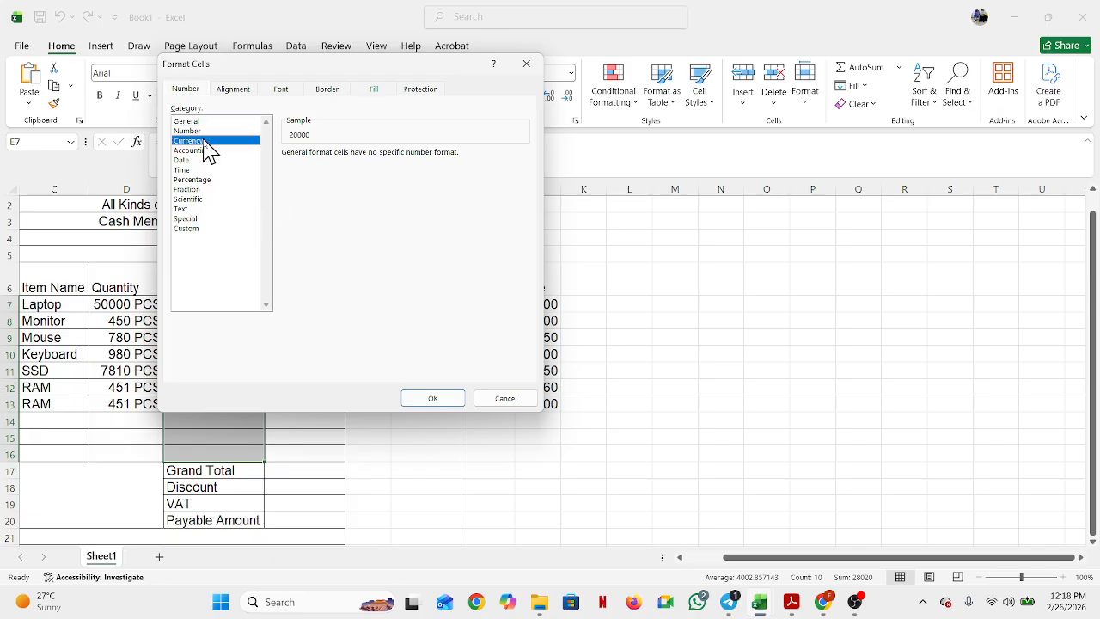
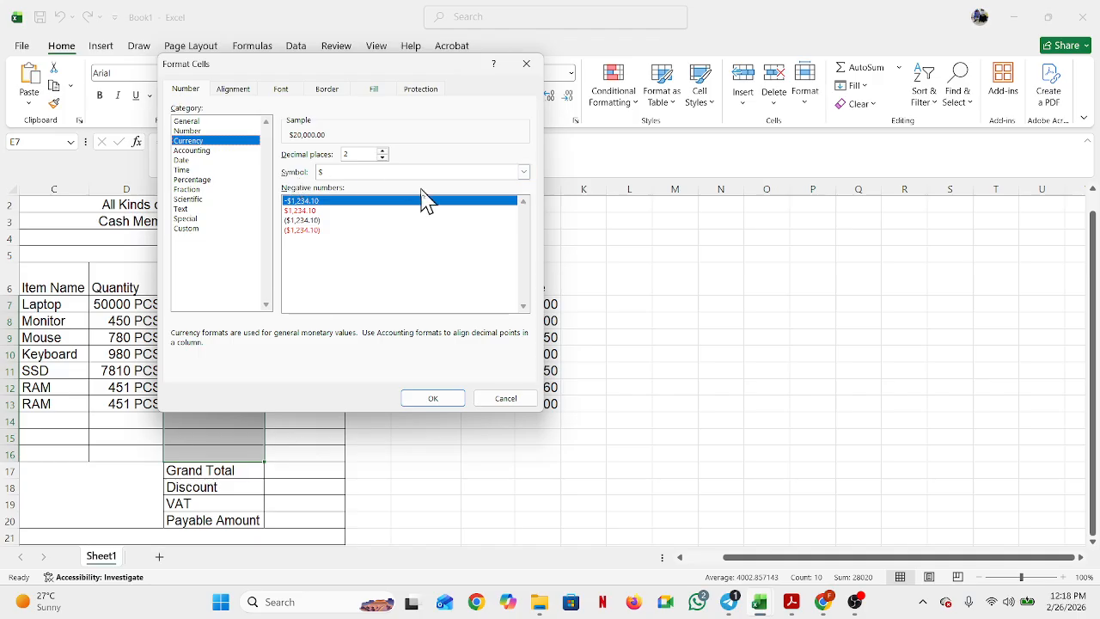
Step: Check the requirements PDF for which currency symbol the rates should use
{"action": "left_click", "coordinate": [525, 174]}
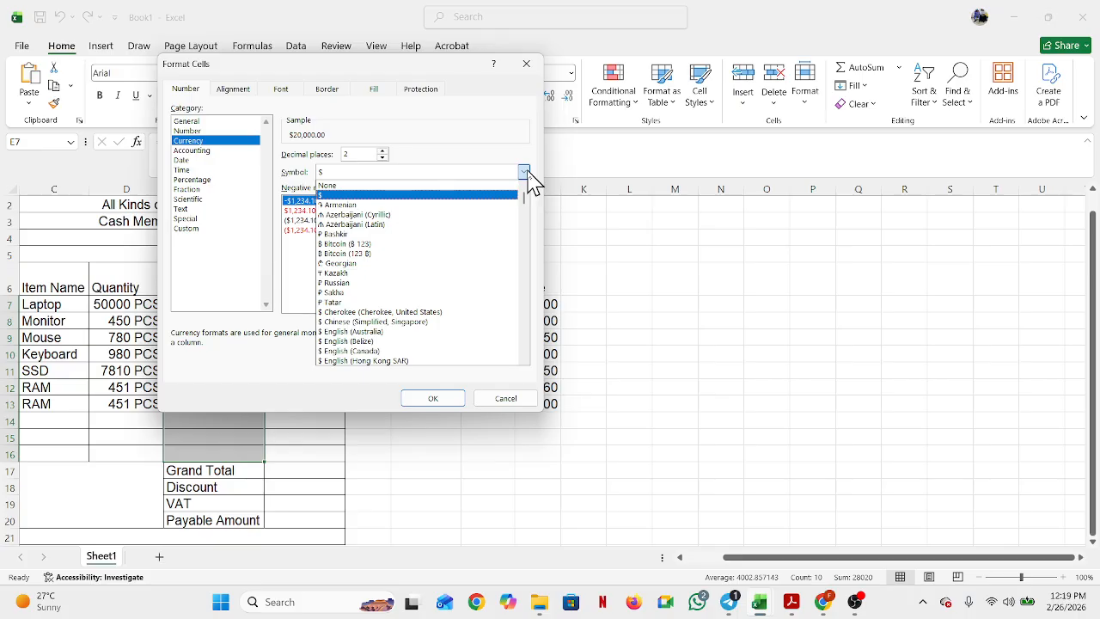
{"action": "left_click", "coordinate": [792, 603]}
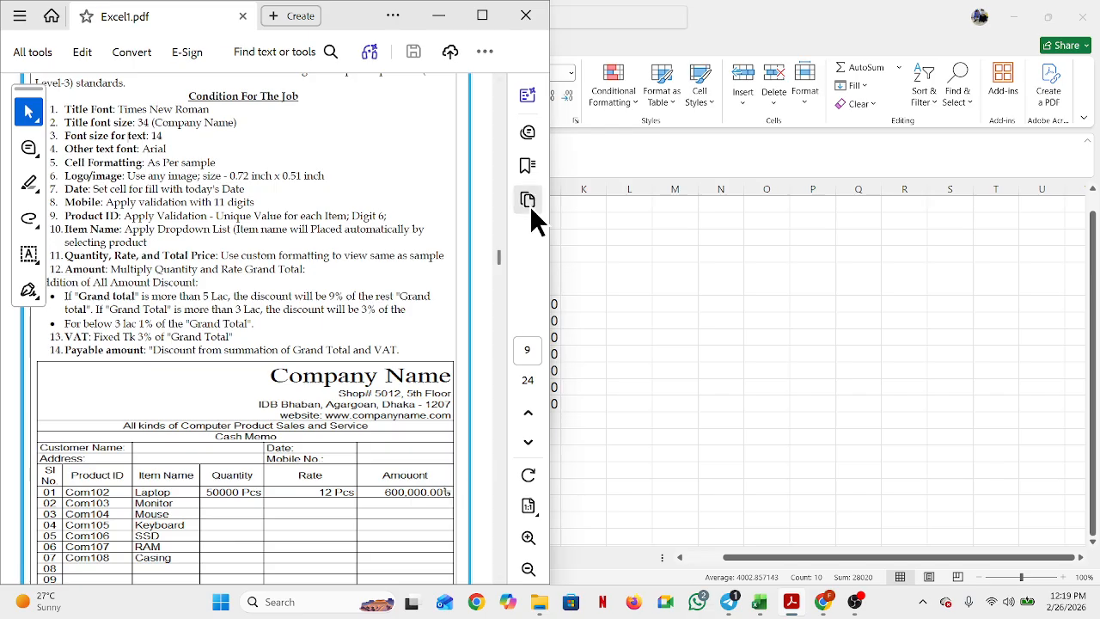
{"action": "left_click", "coordinate": [450, 26]}
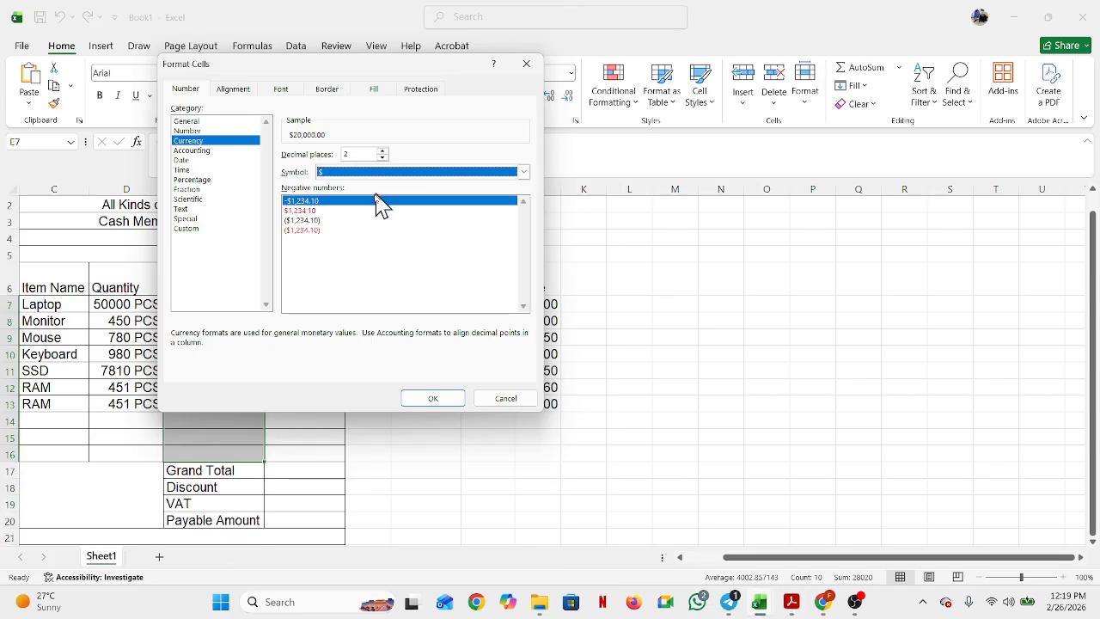
Step: Apply Currency with the ৳ Bangla (Bangladesh) symbol to the rates E7:E16
{"action": "left_click", "coordinate": [524, 172]}
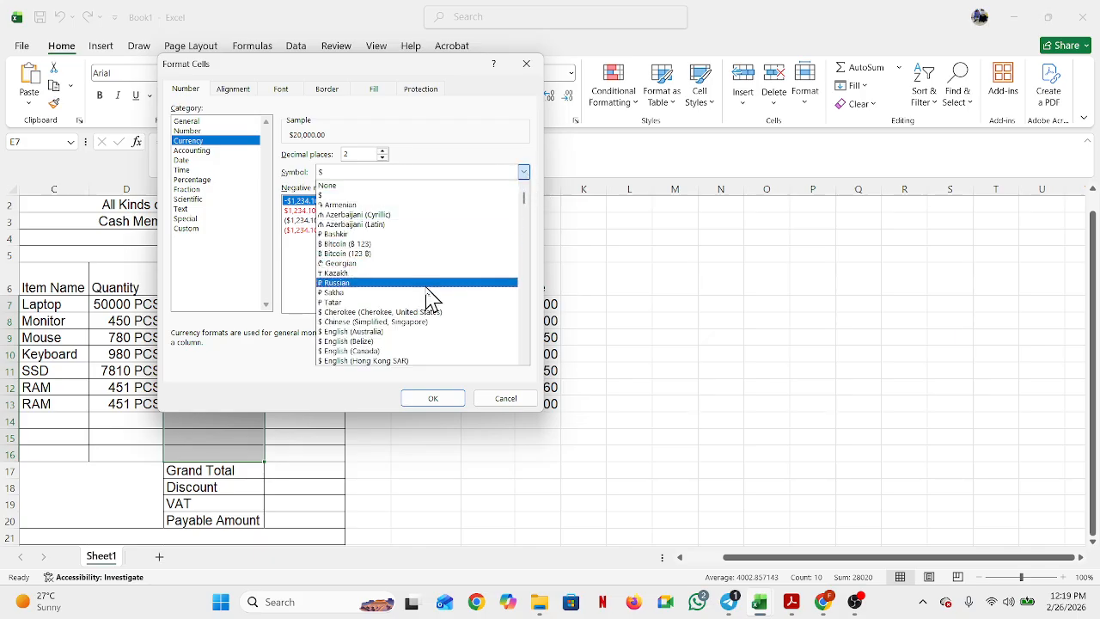
{"action": "left_click", "coordinate": [523, 360]}
{"action": "scroll", "coordinate": [526, 362], "scroll_direction": "down", "scroll_amount": 4}
{"action": "scroll", "coordinate": [527, 361], "scroll_direction": "down", "scroll_amount": 2}
{"action": "scroll", "coordinate": [526, 361], "scroll_direction": "down", "scroll_amount": 3}
{"action": "scroll", "coordinate": [527, 362], "scroll_direction": "down", "scroll_amount": 3}
{"action": "scroll", "coordinate": [527, 362], "scroll_direction": "down", "scroll_amount": 3}
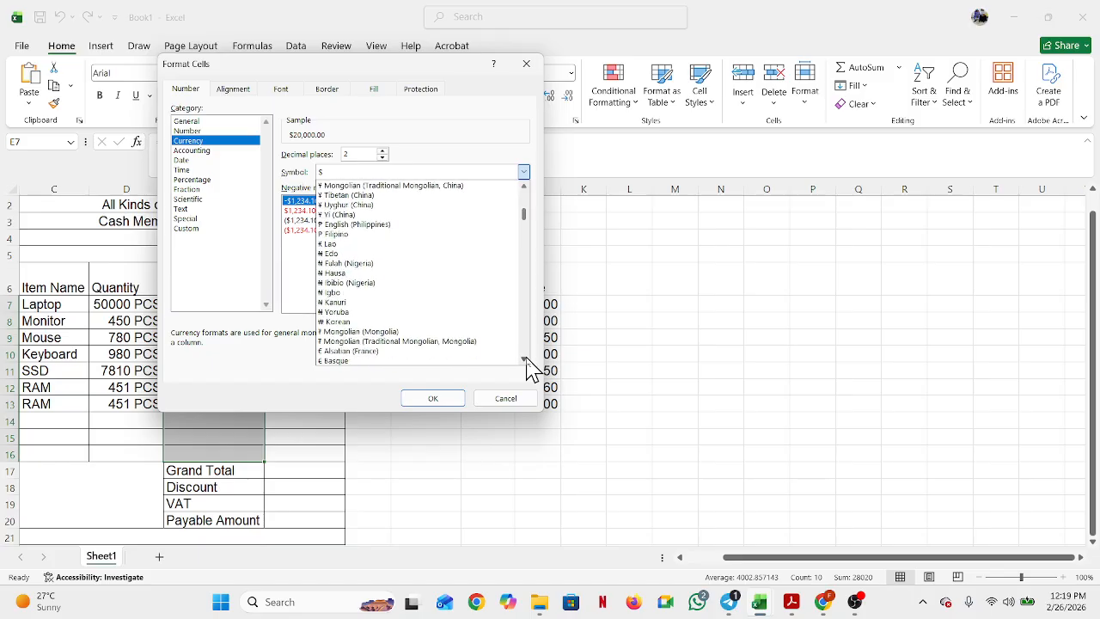
{"action": "scroll", "coordinate": [528, 360], "scroll_direction": "down", "scroll_amount": 2}
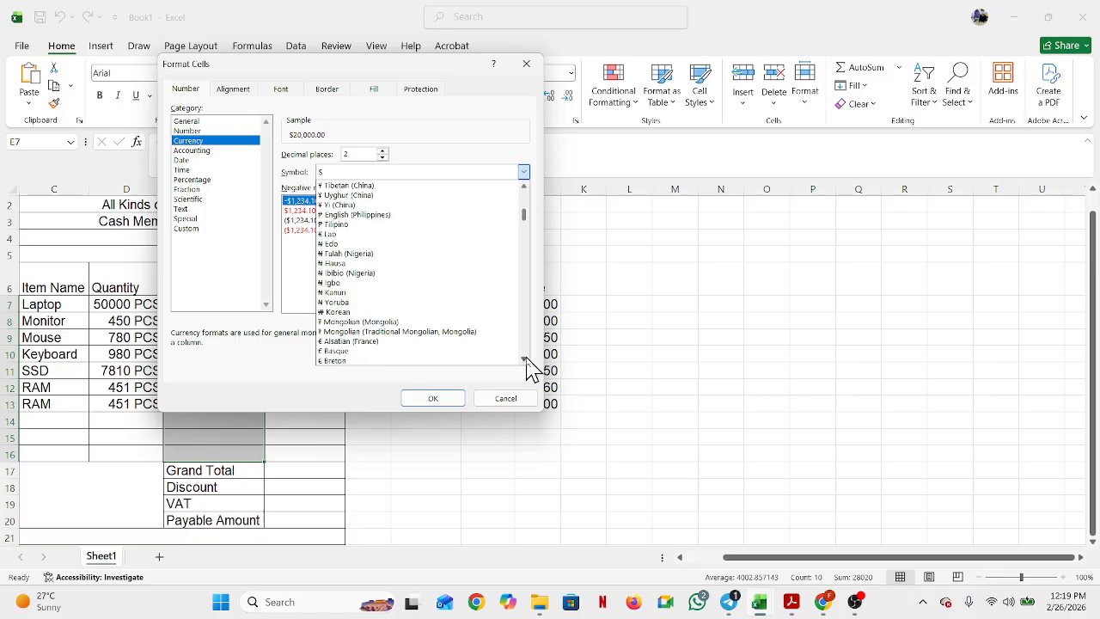
{"action": "scroll", "coordinate": [526, 362], "scroll_direction": "down", "scroll_amount": 3}
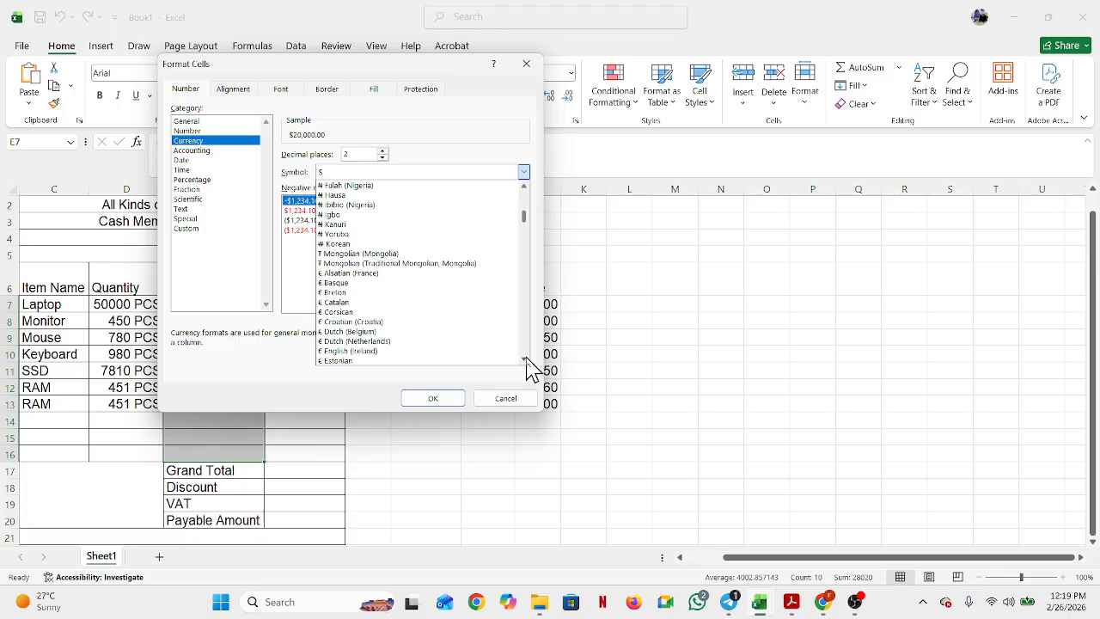
{"action": "scroll", "coordinate": [527, 360], "scroll_direction": "down", "scroll_amount": 2}
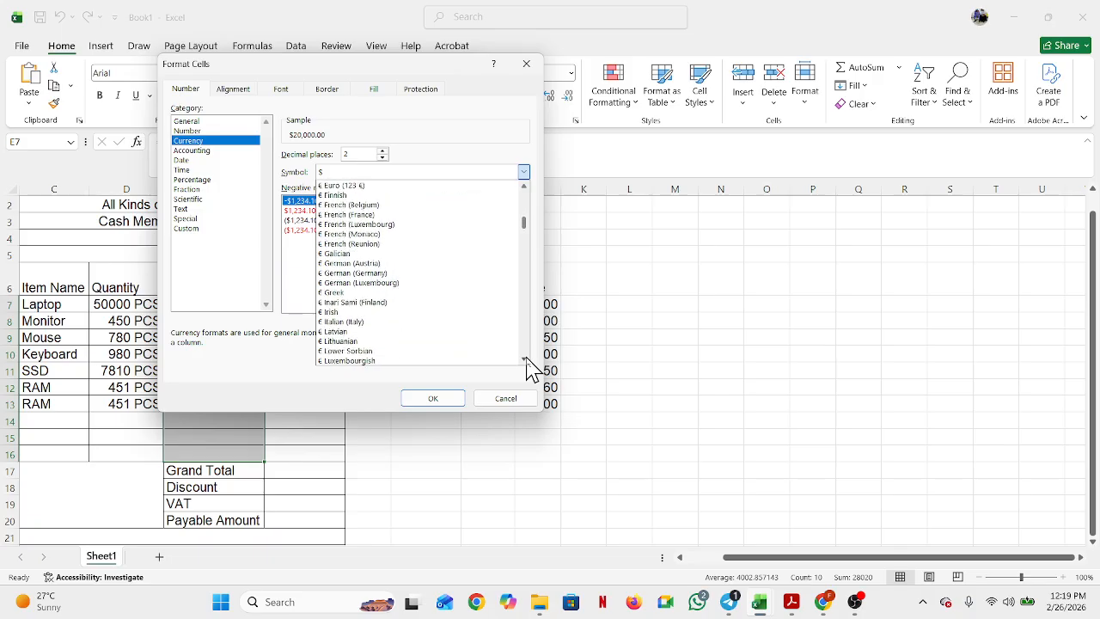
{"action": "scroll", "coordinate": [527, 361], "scroll_direction": "down", "scroll_amount": 4}
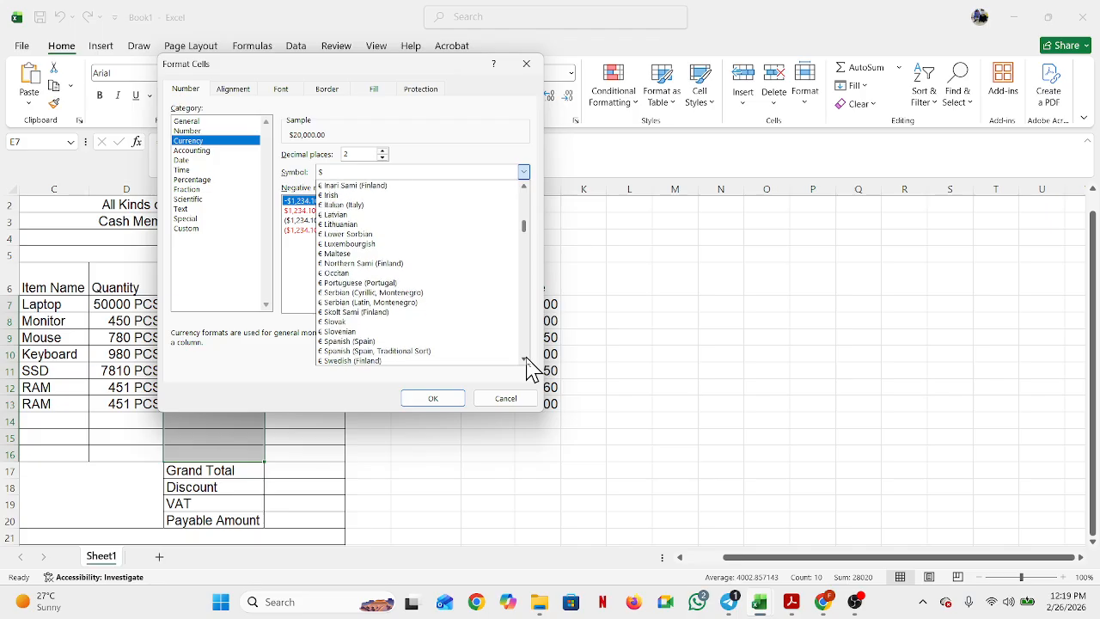
{"action": "scroll", "coordinate": [526, 361], "scroll_direction": "down", "scroll_amount": 2}
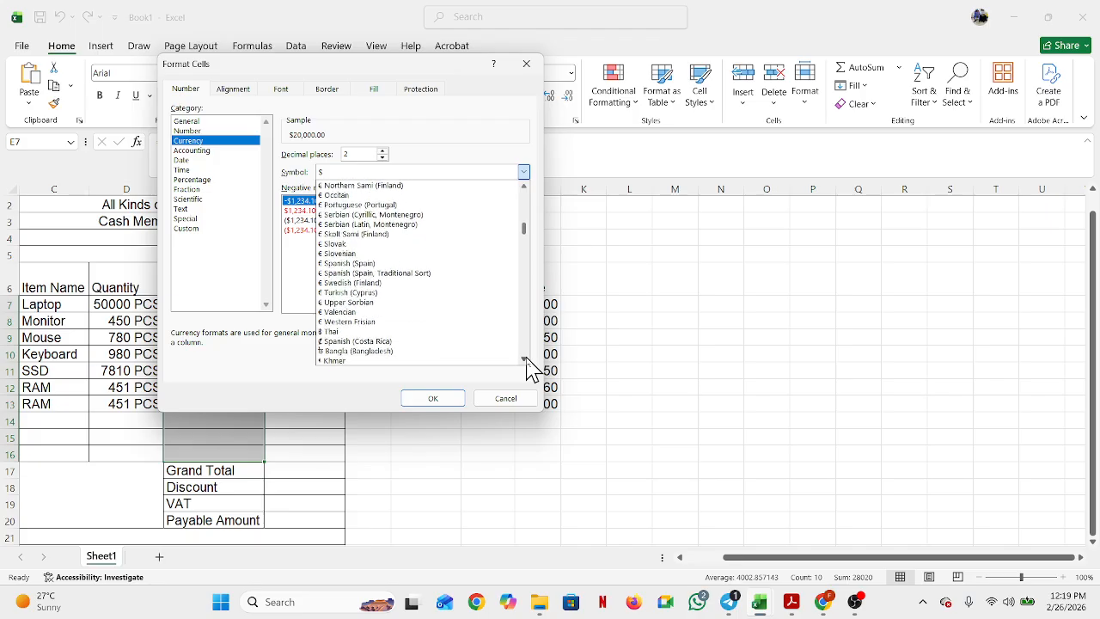
{"action": "left_click", "coordinate": [419, 351]}
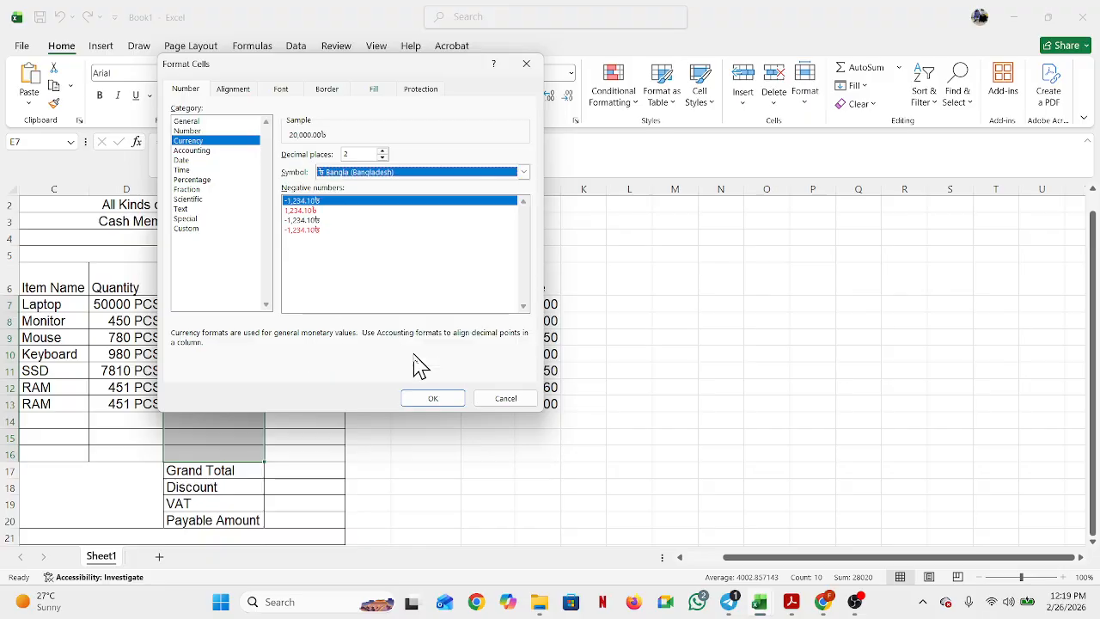
{"action": "left_click", "coordinate": [431, 399]}
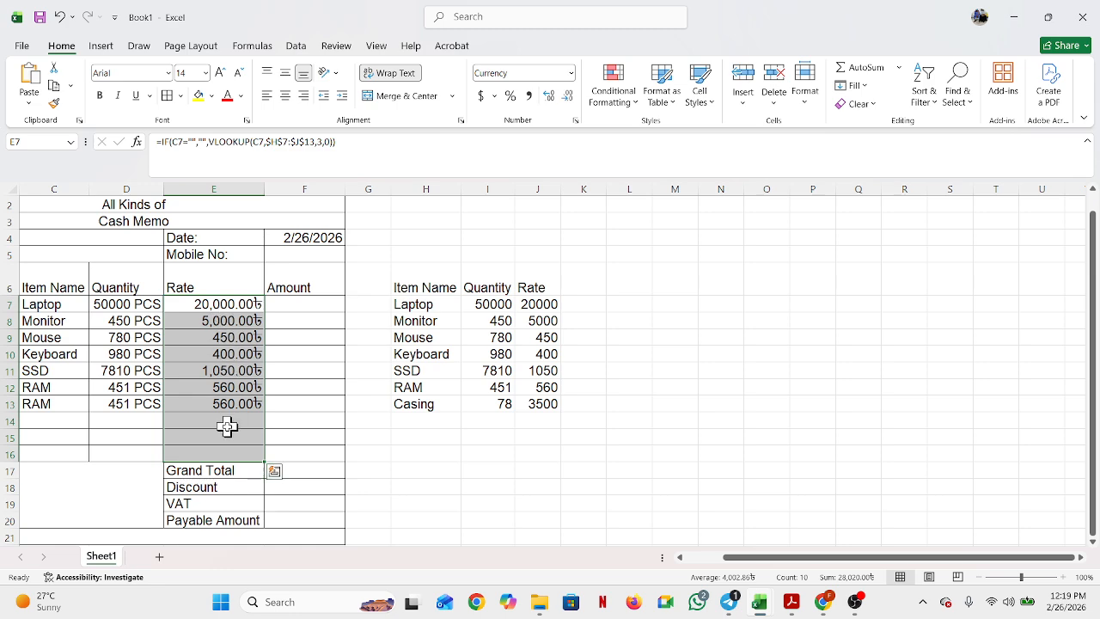
Step: Format the Amount cells F7:F16 as Currency with the ৳ Bangla (Bangladesh) symbol
{"action": "left_click", "coordinate": [302, 309]}
{"action": "left_click_drag", "start_coordinate": [302, 309], "coordinate": [280, 458]}
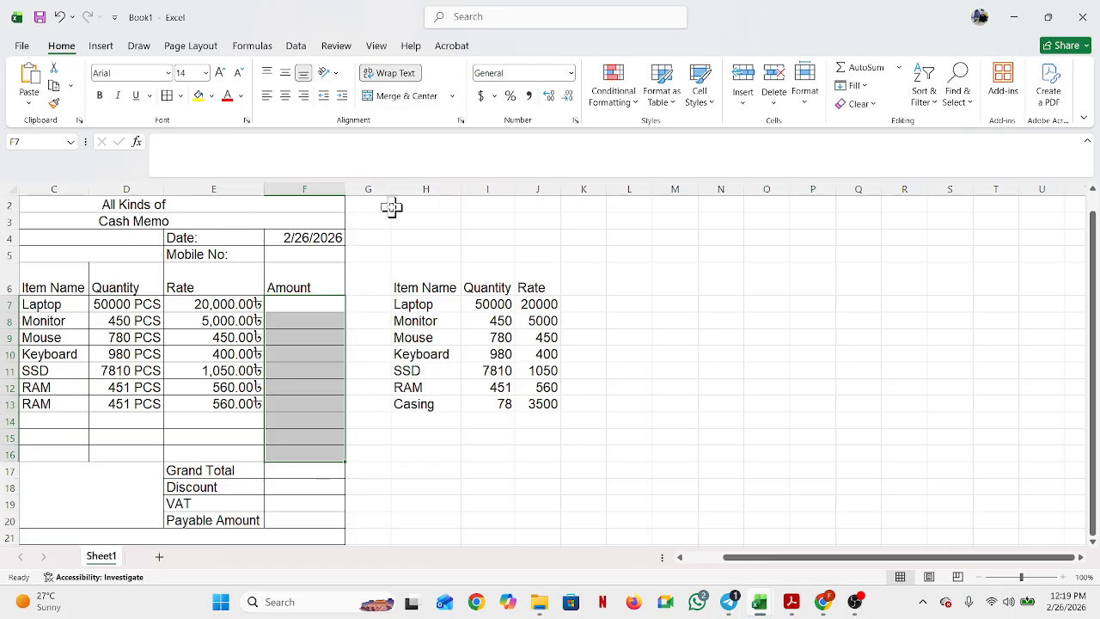
{"action": "left_click", "coordinate": [575, 121]}
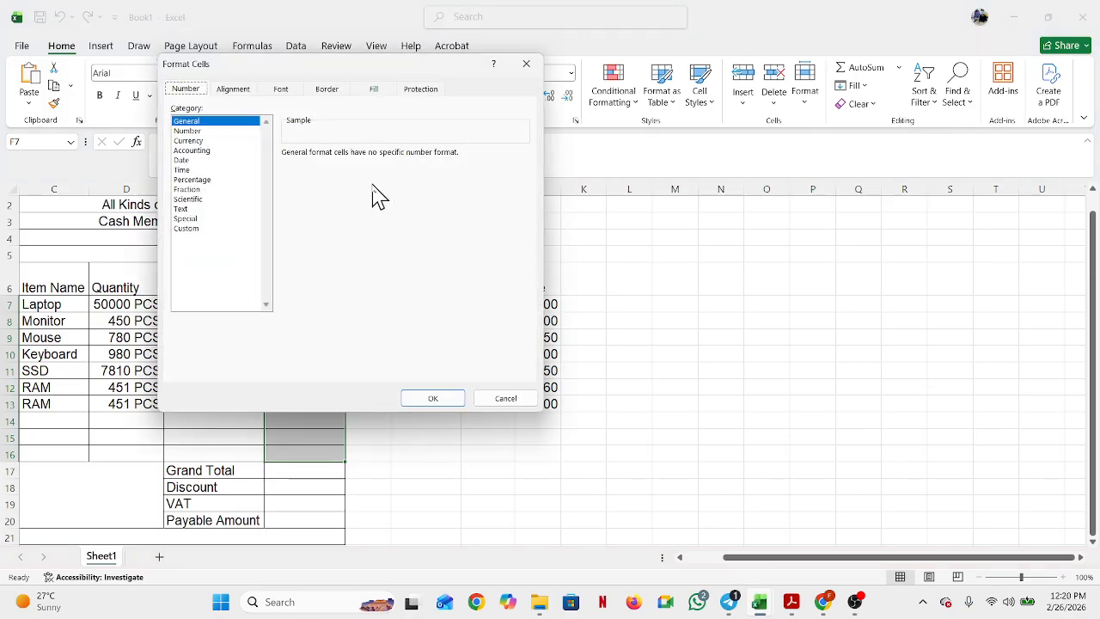
{"action": "left_click", "coordinate": [192, 141]}
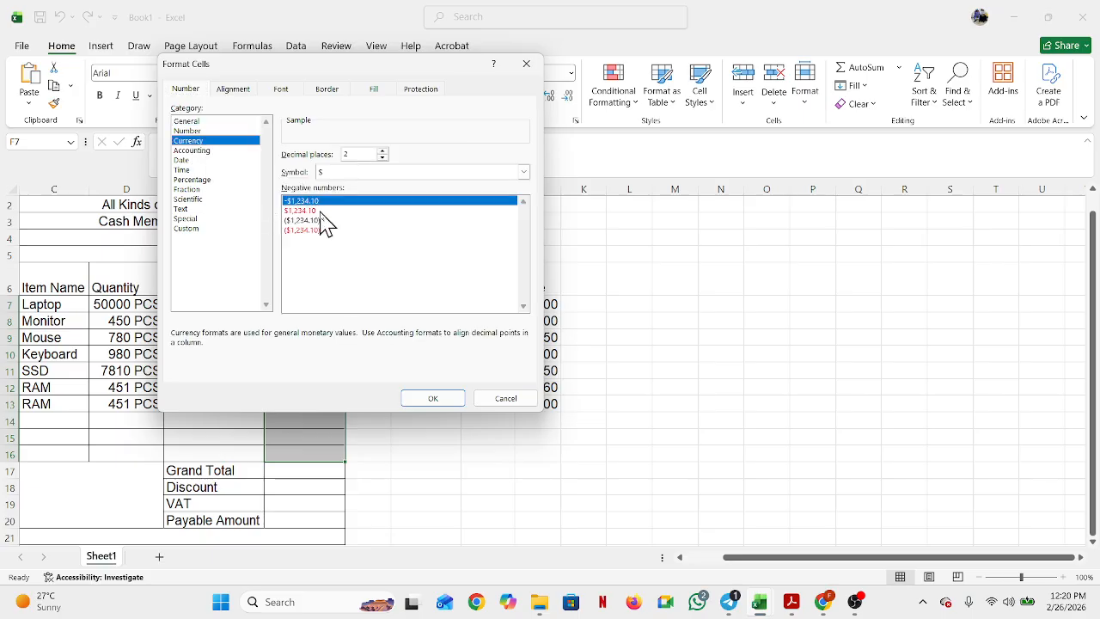
{"action": "left_click", "coordinate": [522, 172]}
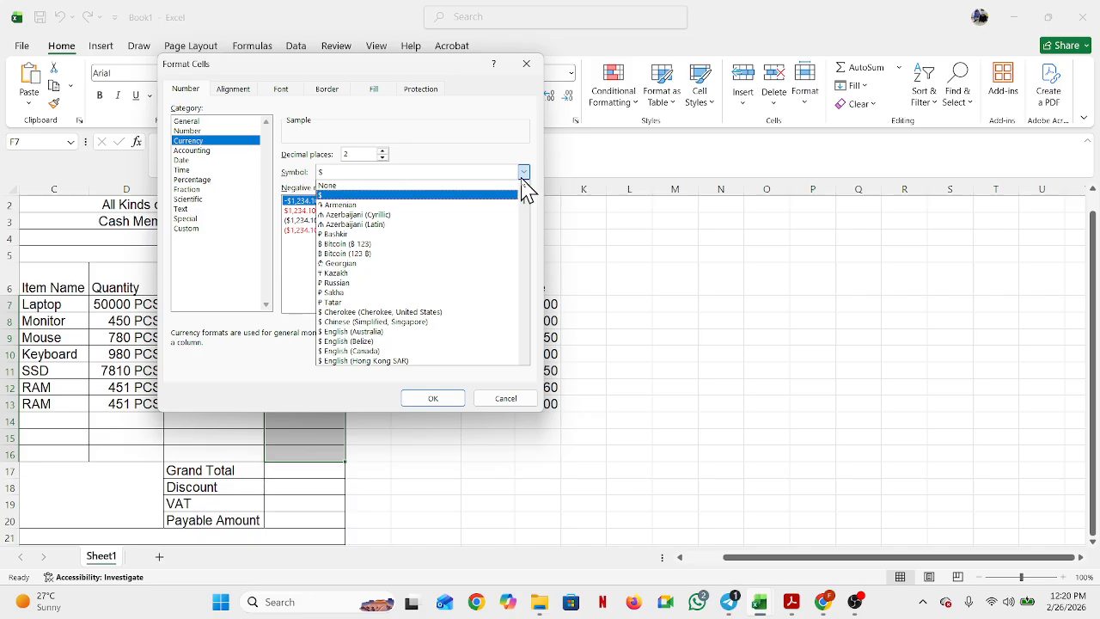
{"action": "left_click", "coordinate": [523, 359]}
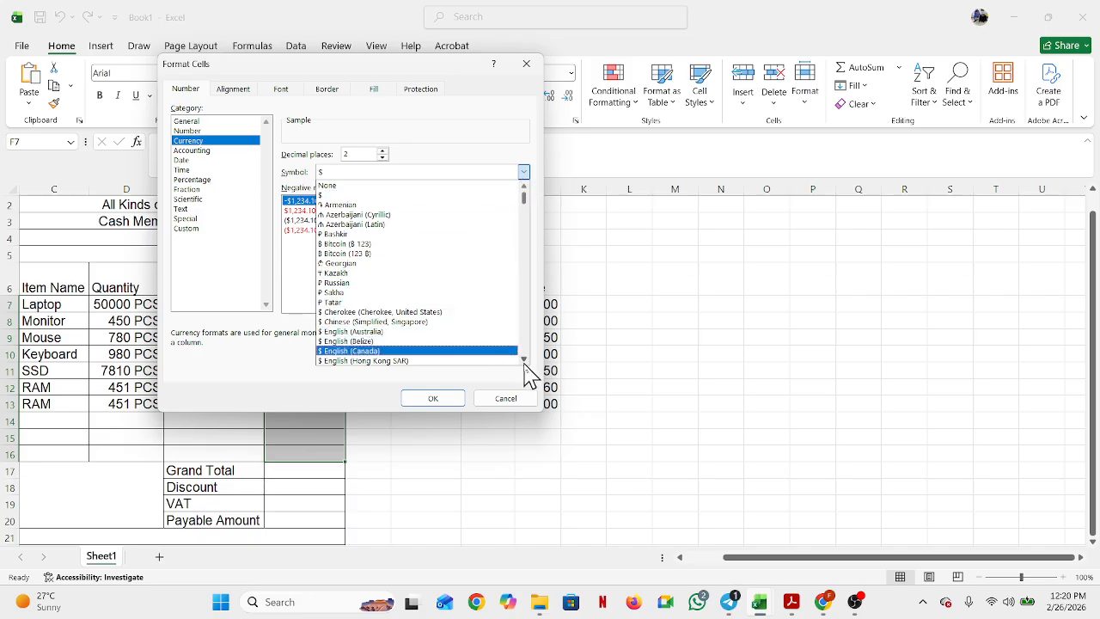
{"action": "scroll", "coordinate": [527, 364], "scroll_direction": "down", "scroll_amount": 4}
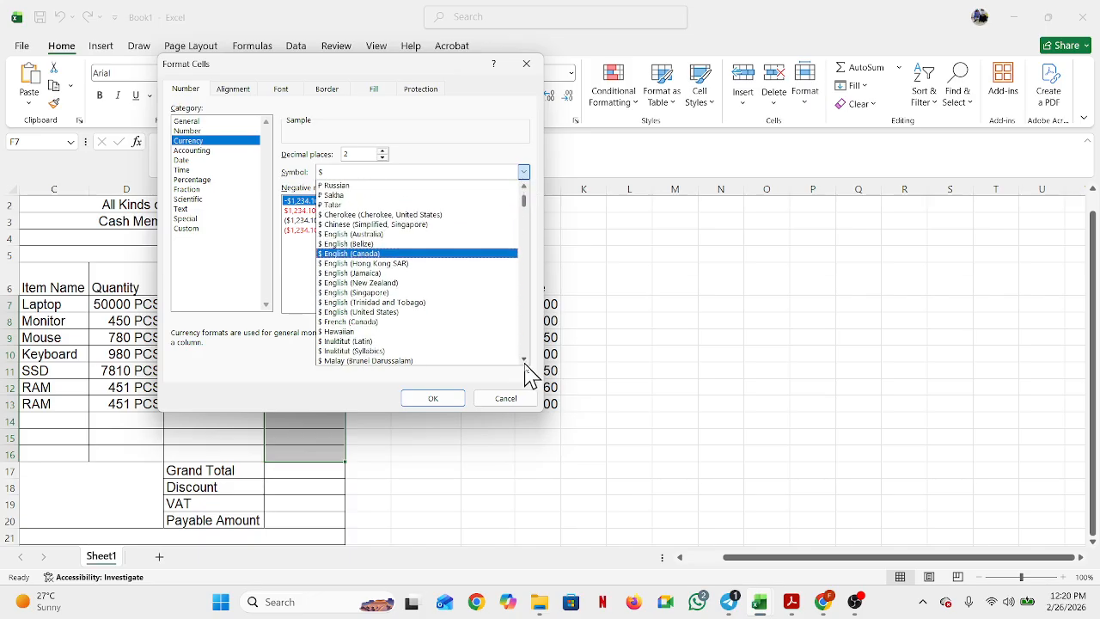
{"action": "scroll", "coordinate": [526, 364], "scroll_direction": "down", "scroll_amount": 2}
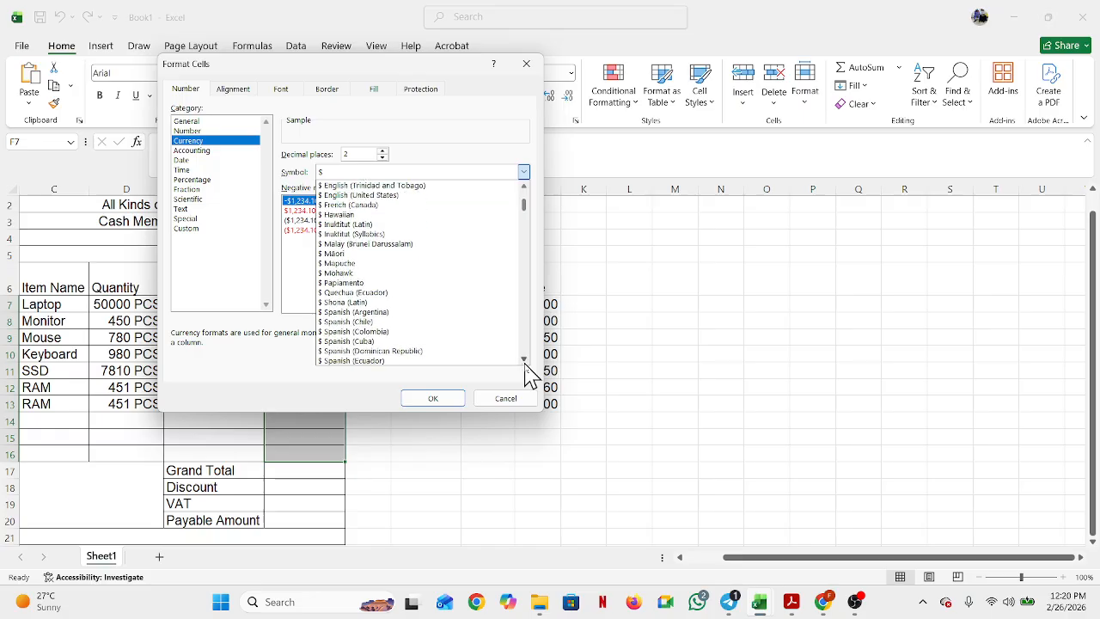
{"action": "scroll", "coordinate": [527, 364], "scroll_direction": "down", "scroll_amount": 4}
{"action": "scroll", "coordinate": [527, 365], "scroll_direction": "down", "scroll_amount": 4}
{"action": "scroll", "coordinate": [527, 364], "scroll_direction": "down", "scroll_amount": 4}
{"action": "scroll", "coordinate": [527, 365], "scroll_direction": "down", "scroll_amount": 1}
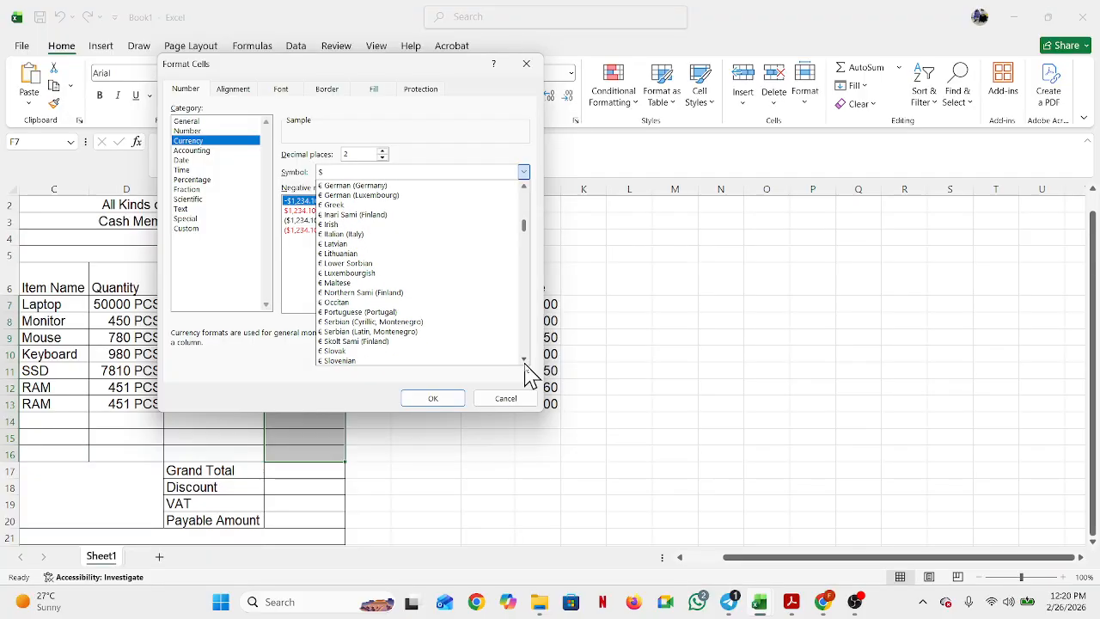
{"action": "scroll", "coordinate": [527, 364], "scroll_direction": "down", "scroll_amount": 3}
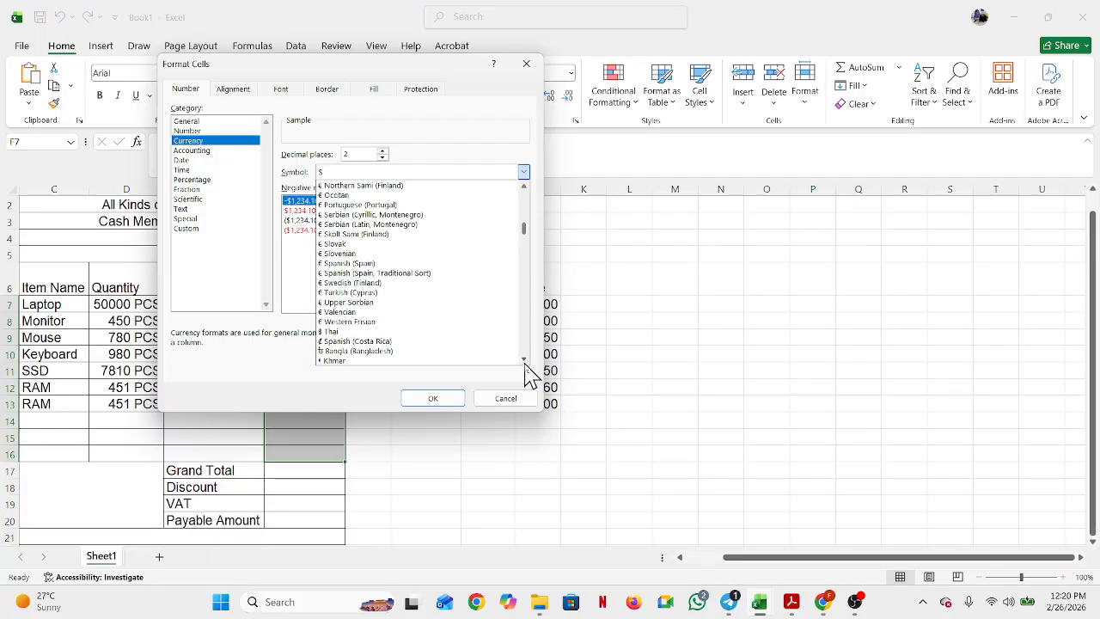
{"action": "left_click", "coordinate": [351, 354]}
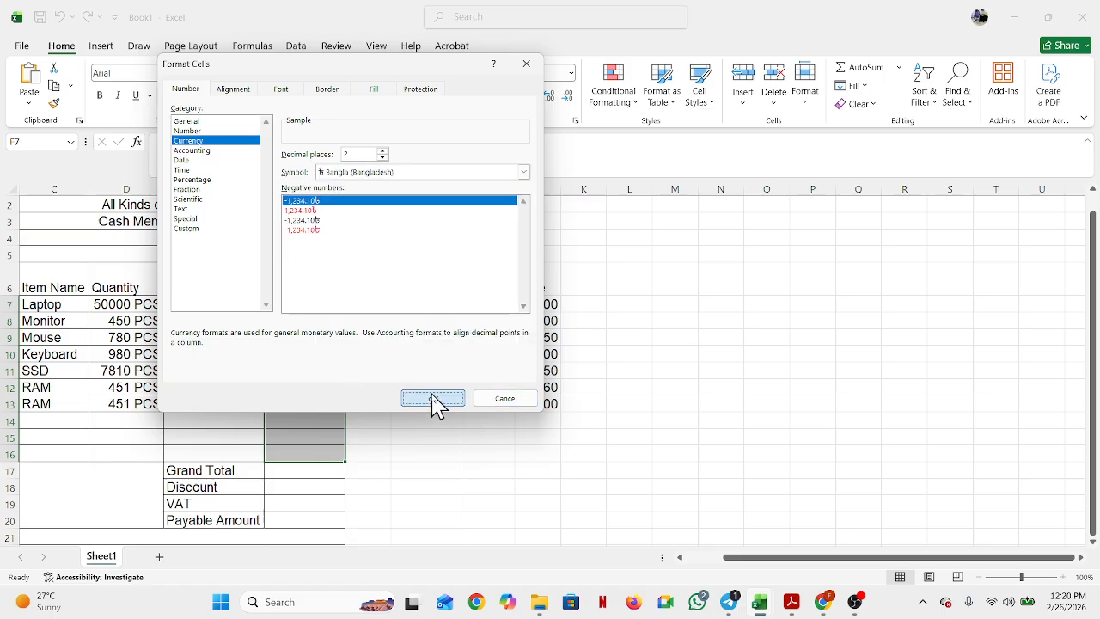
{"action": "left_click", "coordinate": [434, 401]}
Step: Extend F16's taka format down to F20, test it with 55 in F17, then snap Excel right
{"action": "left_click", "coordinate": [305, 518]}
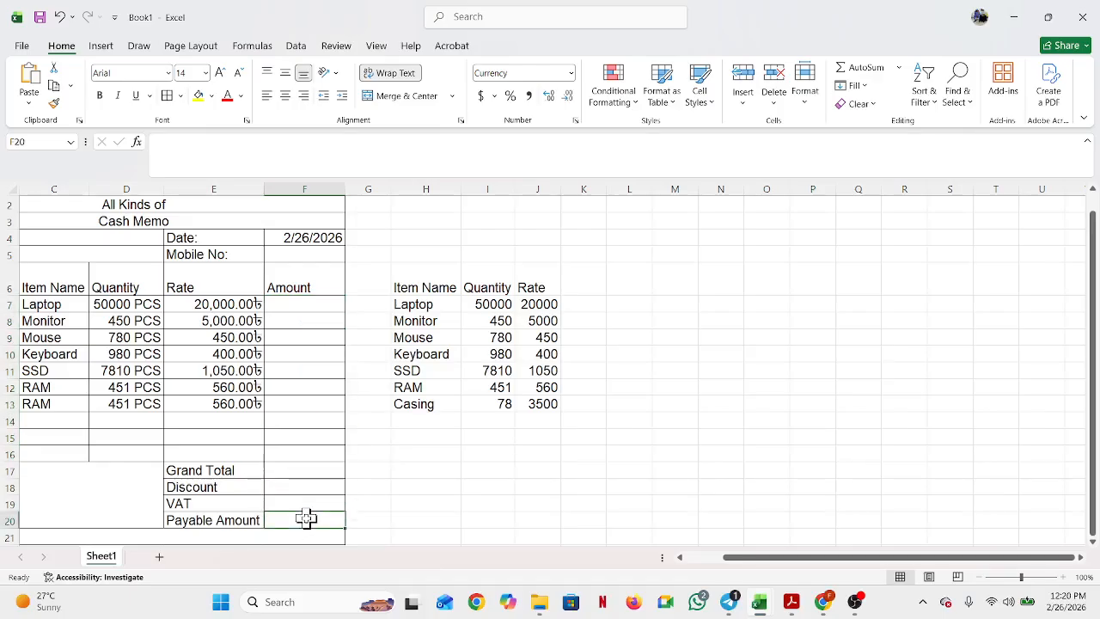
{"action": "left_click", "coordinate": [308, 453]}
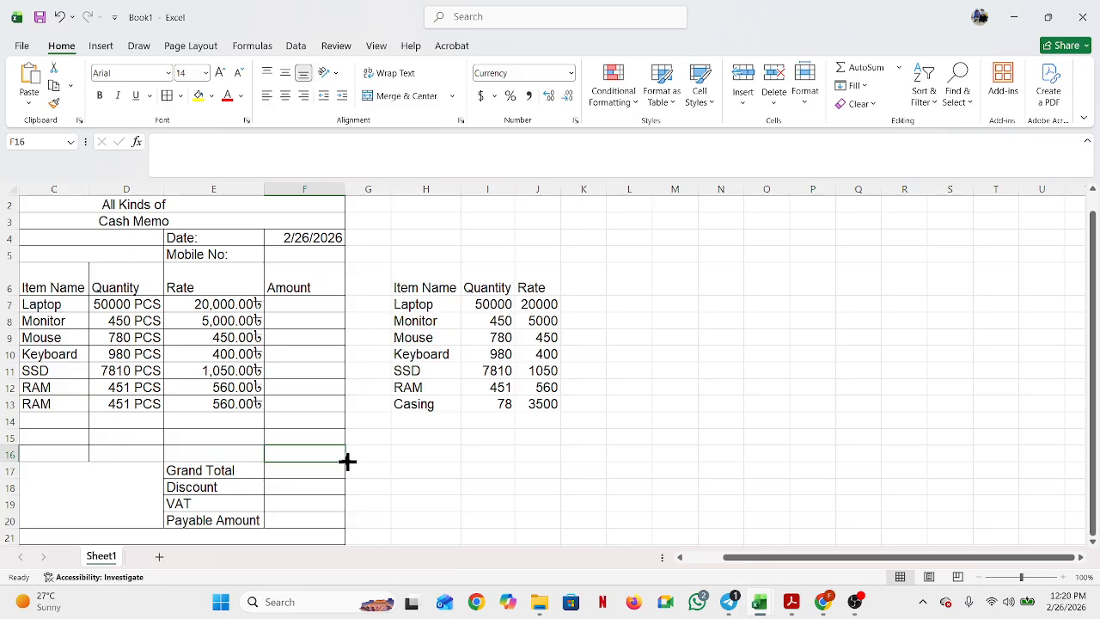
{"action": "left_click_drag", "start_coordinate": [347, 461], "coordinate": [322, 534]}
{"action": "left_click", "coordinate": [299, 470]}
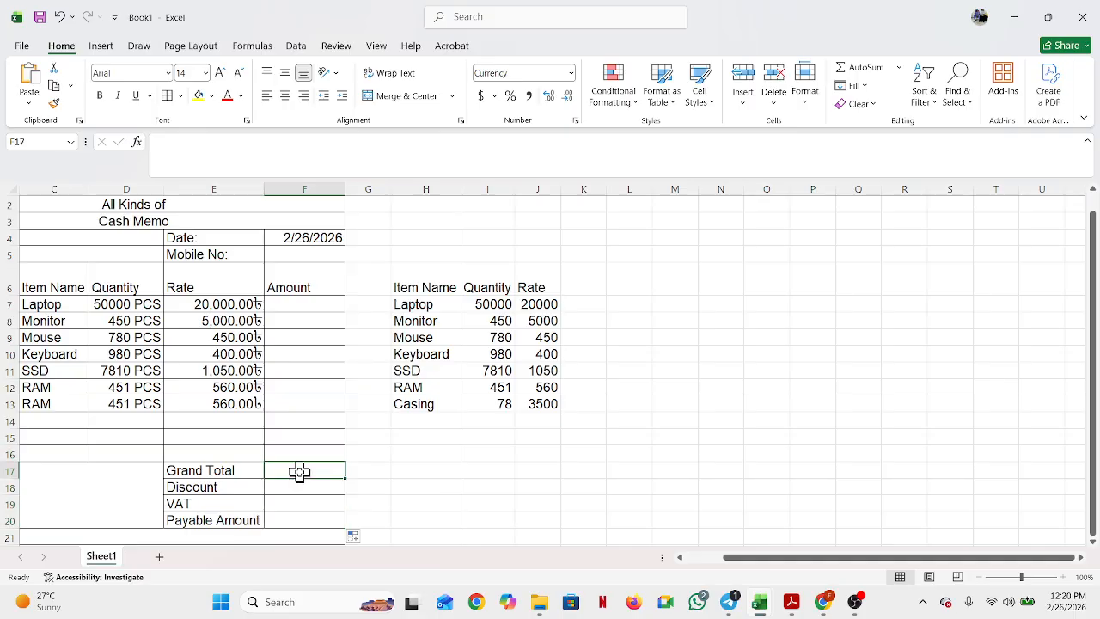
{"action": "type", "text": "55"}
{"action": "key", "text": "Return"}
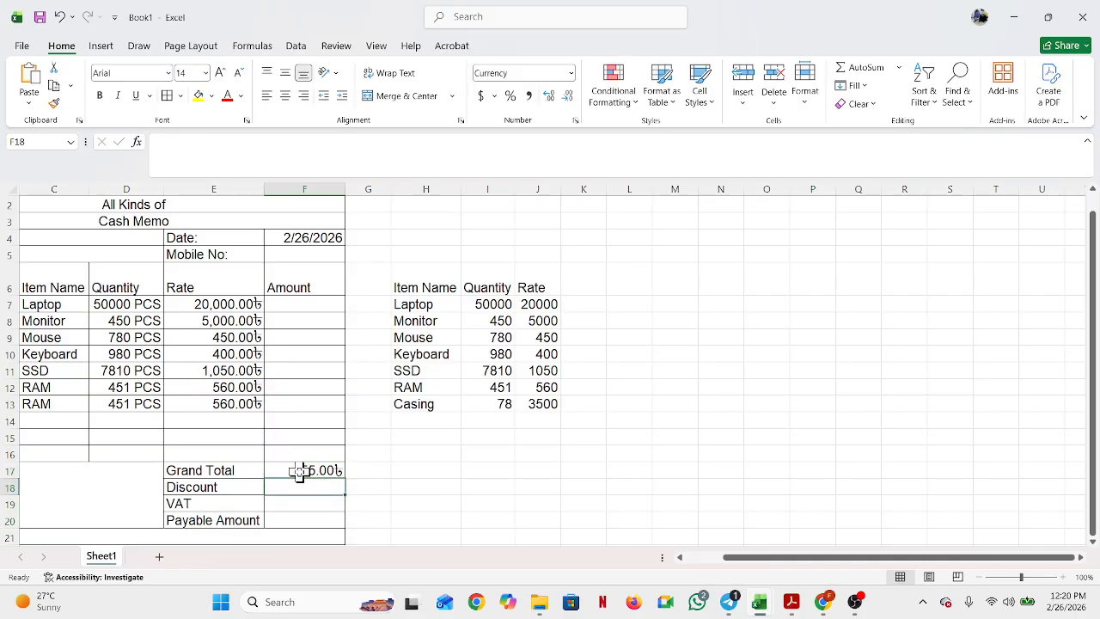
{"action": "left_click", "coordinate": [318, 468]}
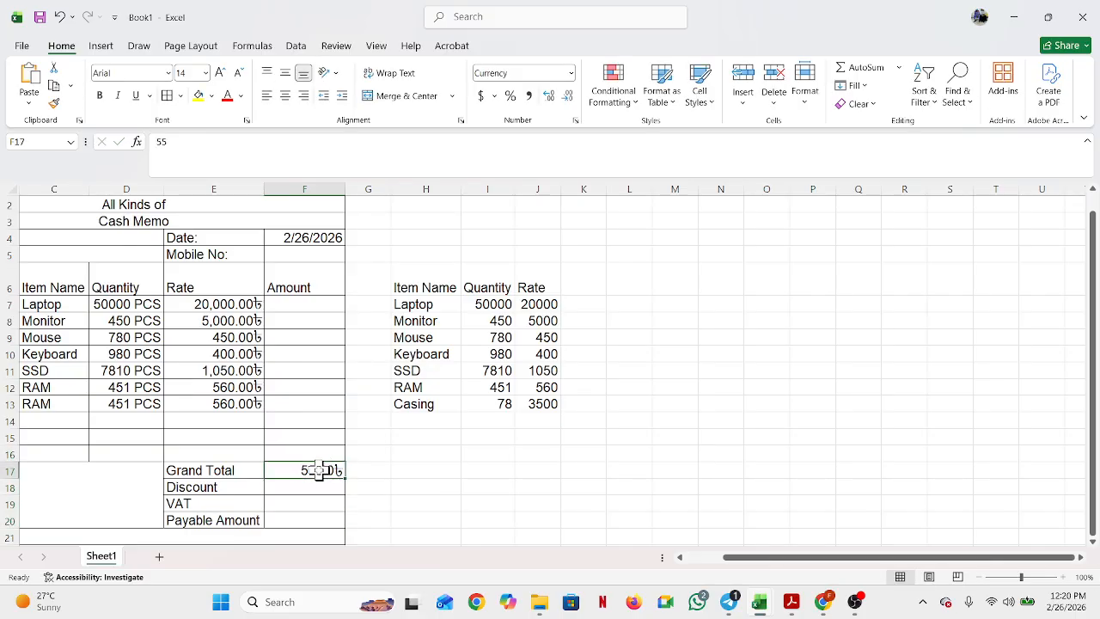
{"action": "key", "text": "Delete"}
{"action": "left_click", "coordinate": [321, 406]}
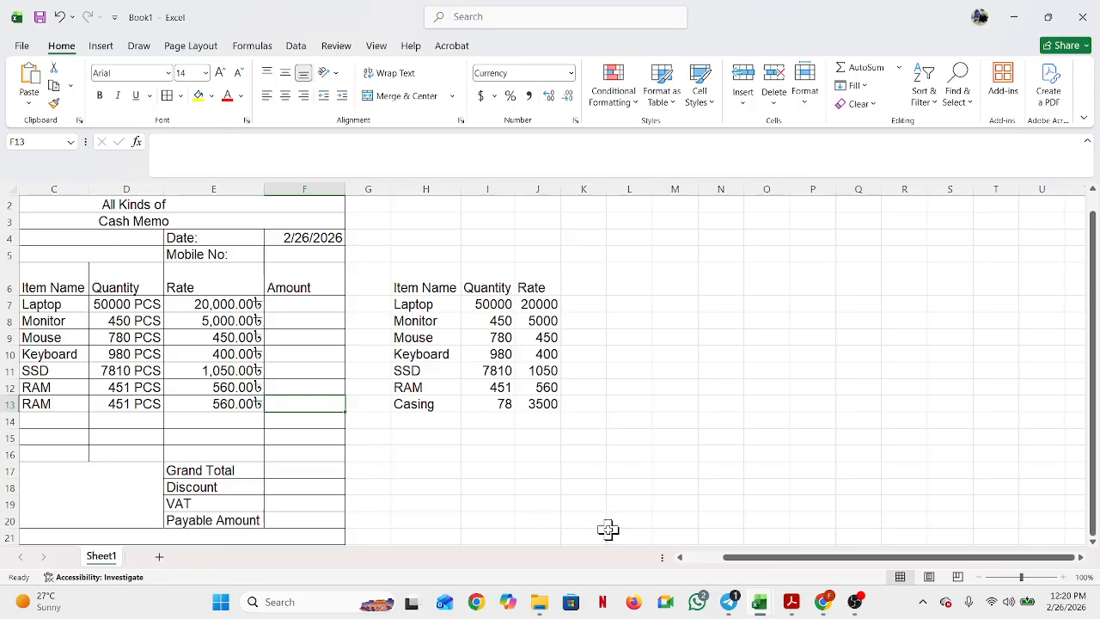
{"action": "key", "text": "super+Right"}
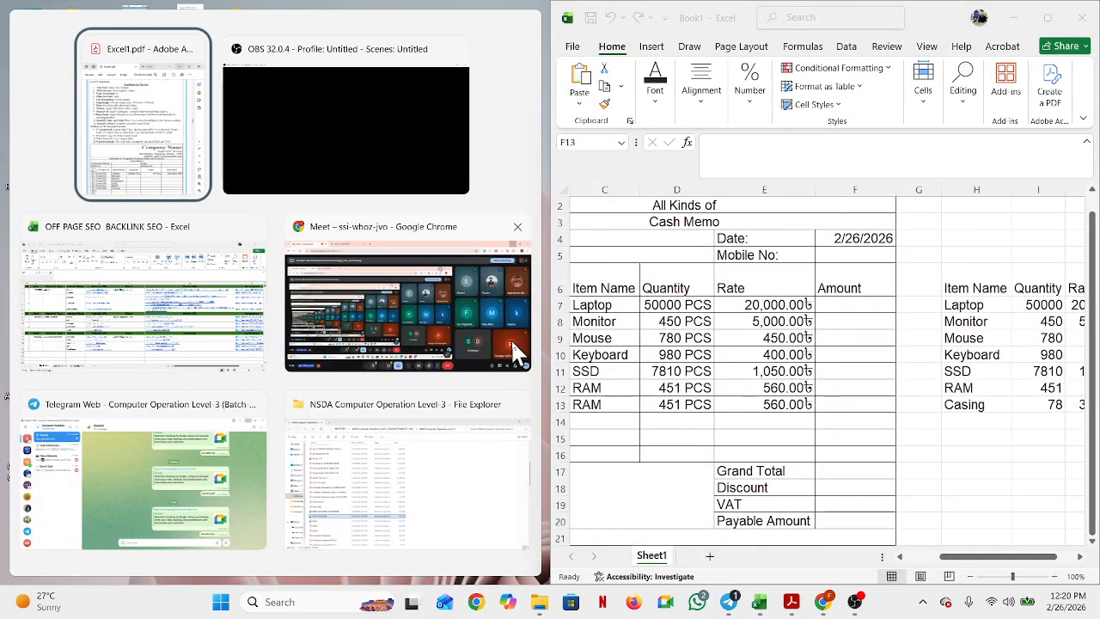
Step: Enter =D7*E7 in Amount cell F7 and autofit column F to show 1,000,000,000.00৳
{"action": "left_click", "coordinate": [157, 176]}
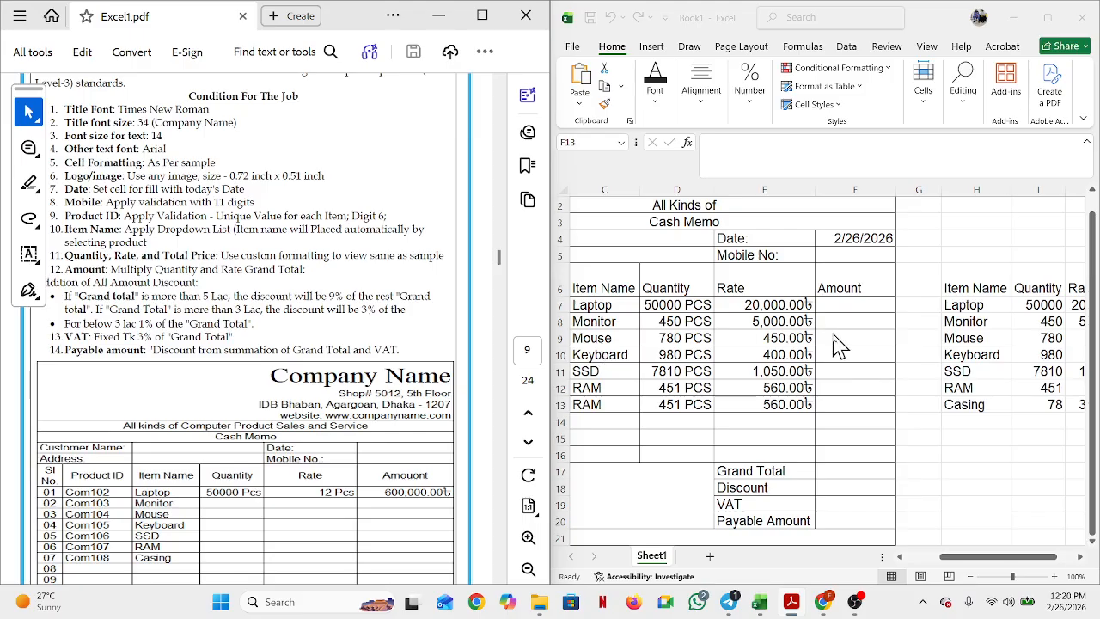
{"action": "left_click", "coordinate": [862, 303]}
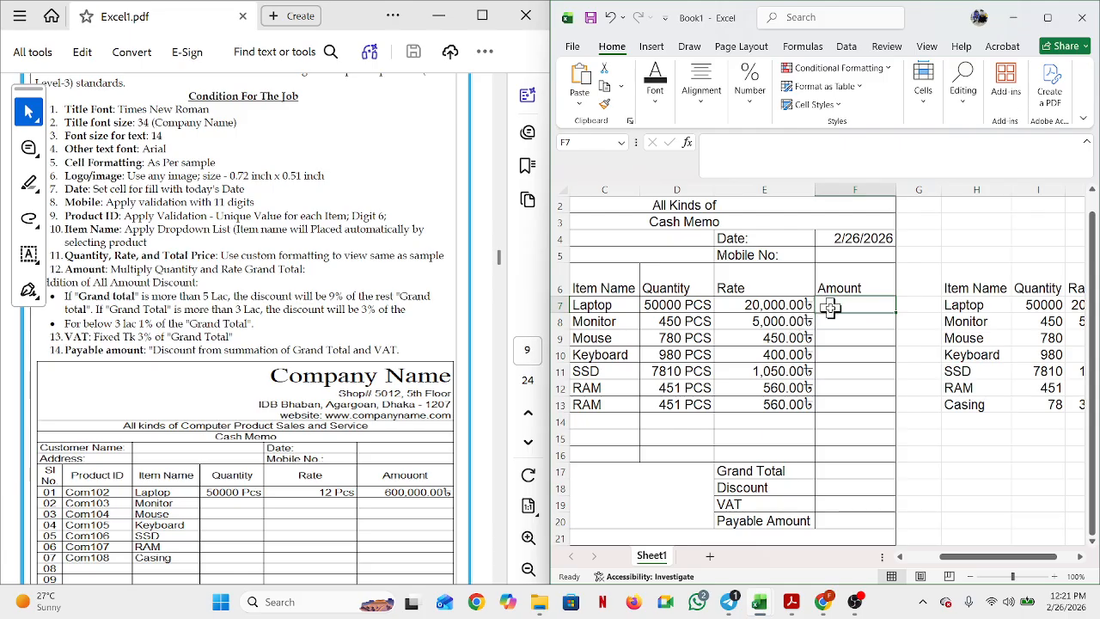
{"action": "type", "text": "="}
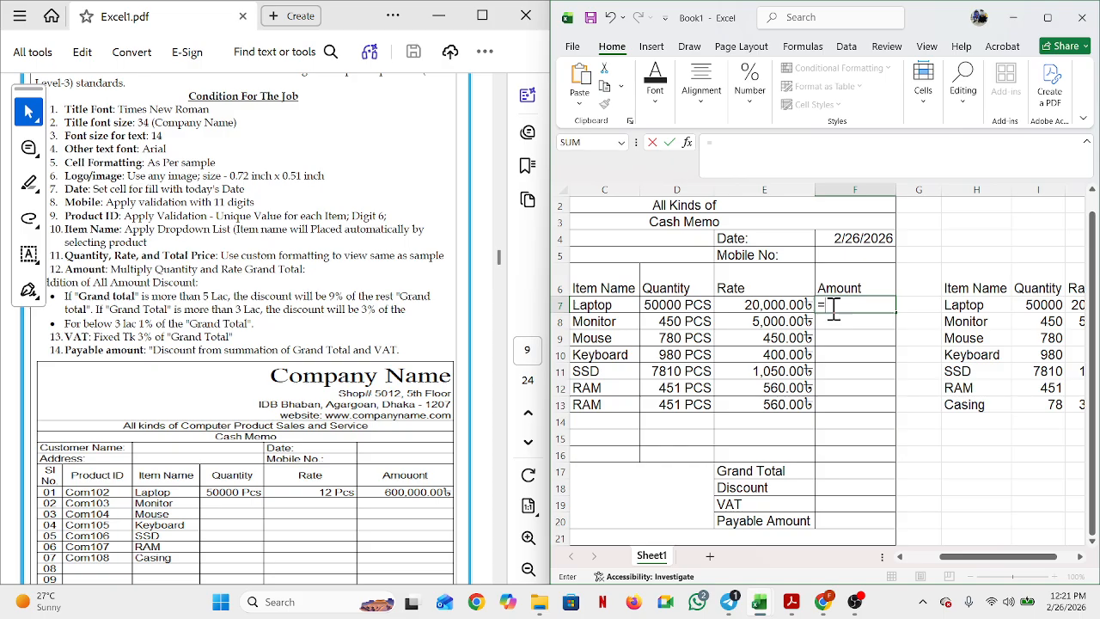
{"action": "left_click", "coordinate": [683, 304]}
{"action": "type", "text": "*"}
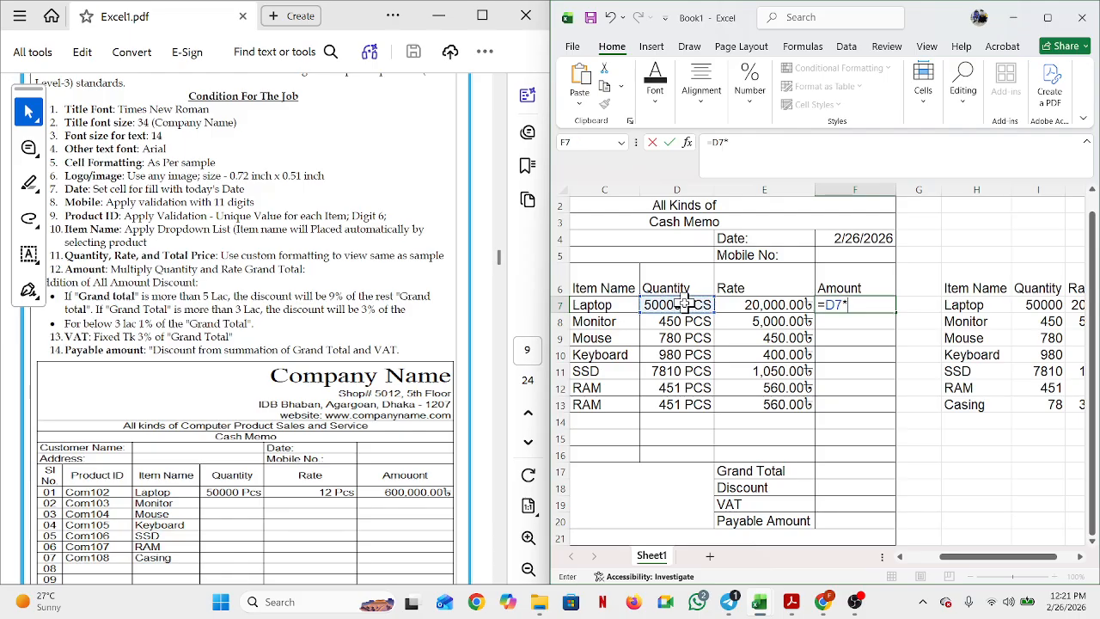
{"action": "left_click", "coordinate": [791, 302]}
{"action": "key", "text": "Return"}
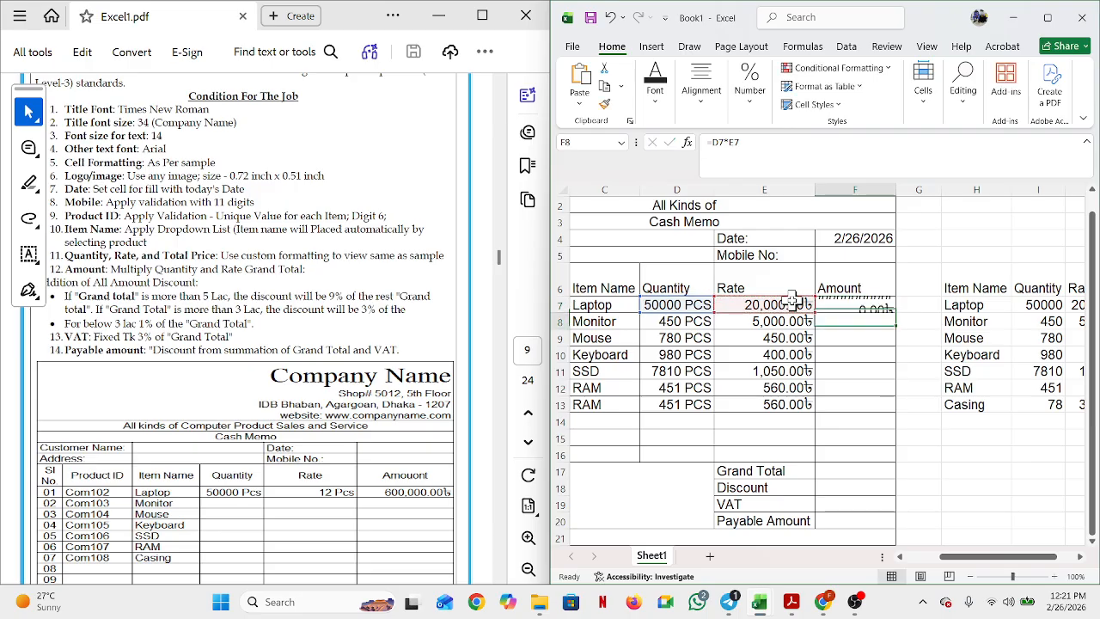
{"action": "double_click", "coordinate": [897, 189]}
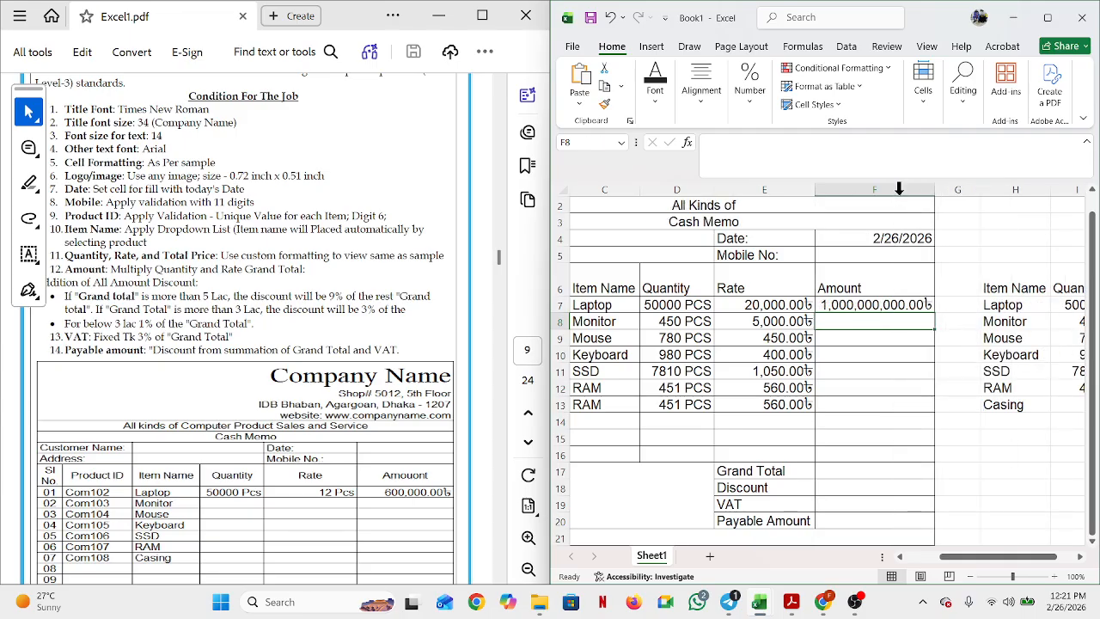
{"action": "left_click", "coordinate": [873, 302]}
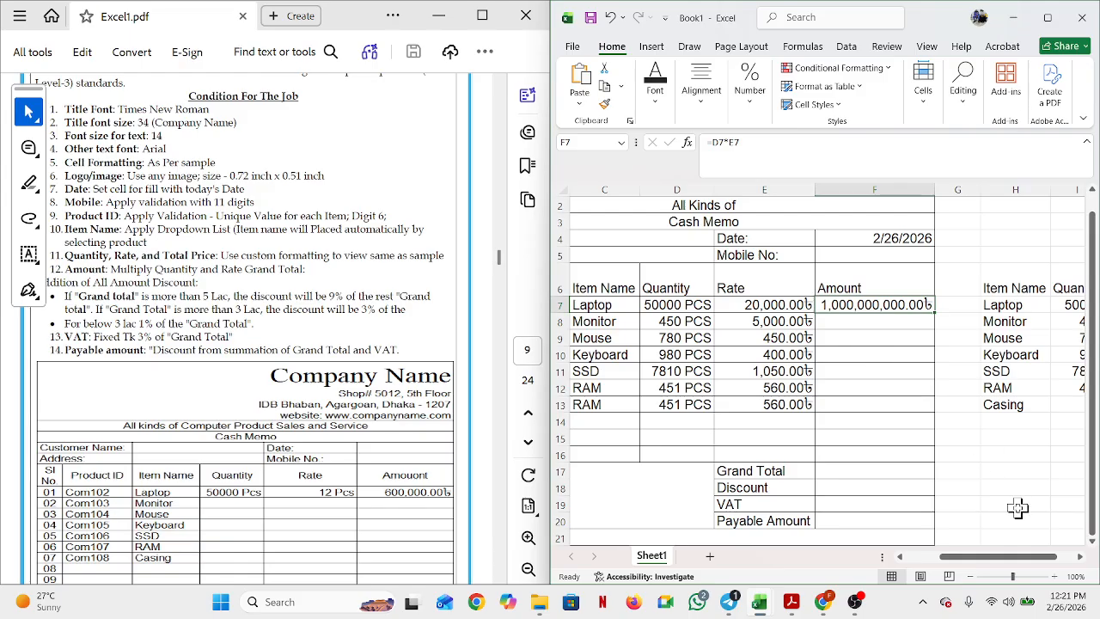
Step: Change the Laptop quantity in side-table cell I7 to 500
{"action": "scroll", "coordinate": [1079, 565], "scroll_direction": "right", "scroll_amount": 6}
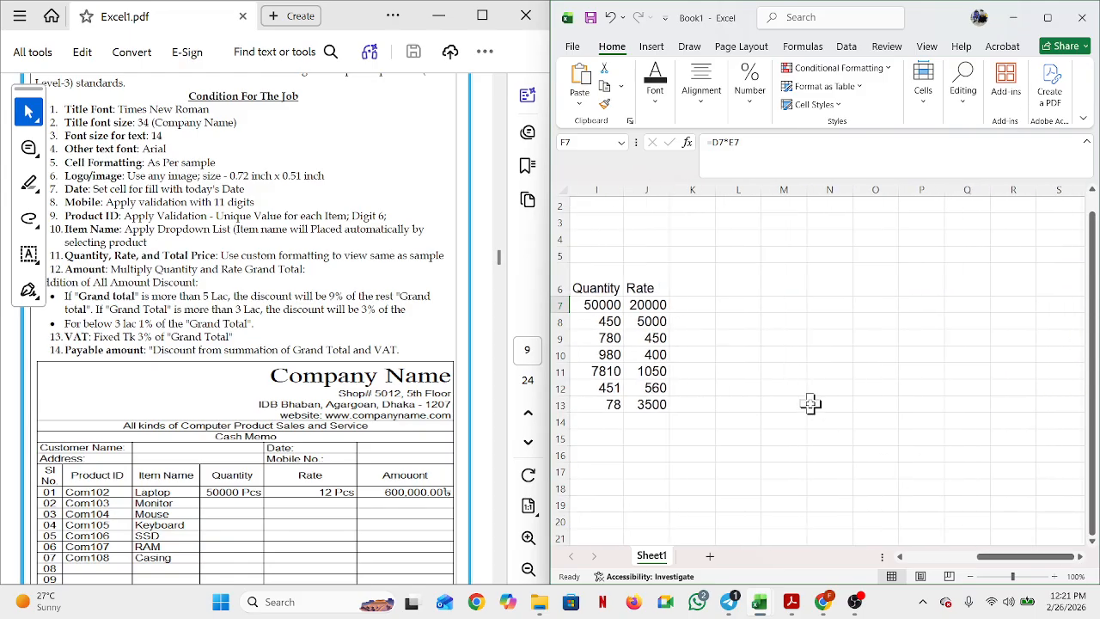
{"action": "left_click", "coordinate": [602, 305]}
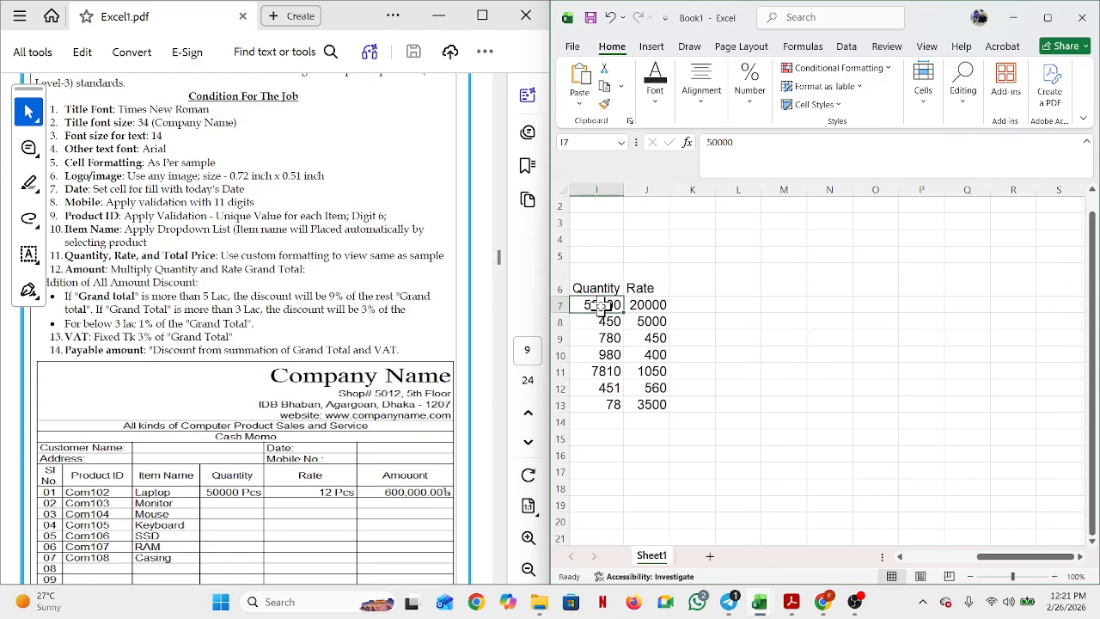
{"action": "type", "text": "5"}
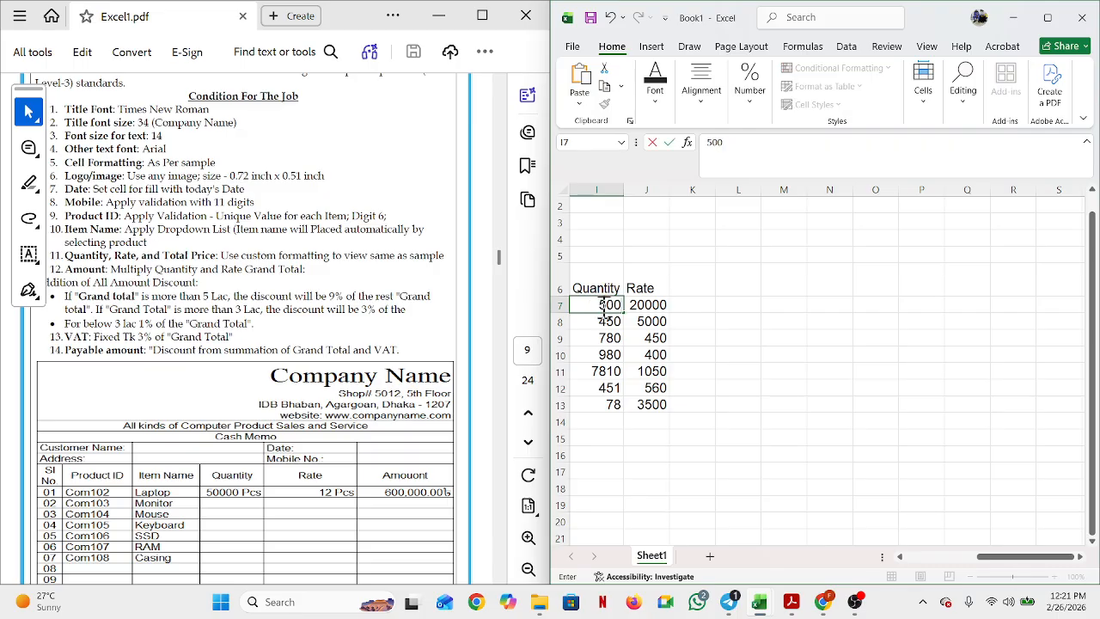
{"action": "left_click", "coordinate": [900, 556]}
{"action": "scroll", "coordinate": [900, 557], "scroll_direction": "left", "scroll_amount": 4}
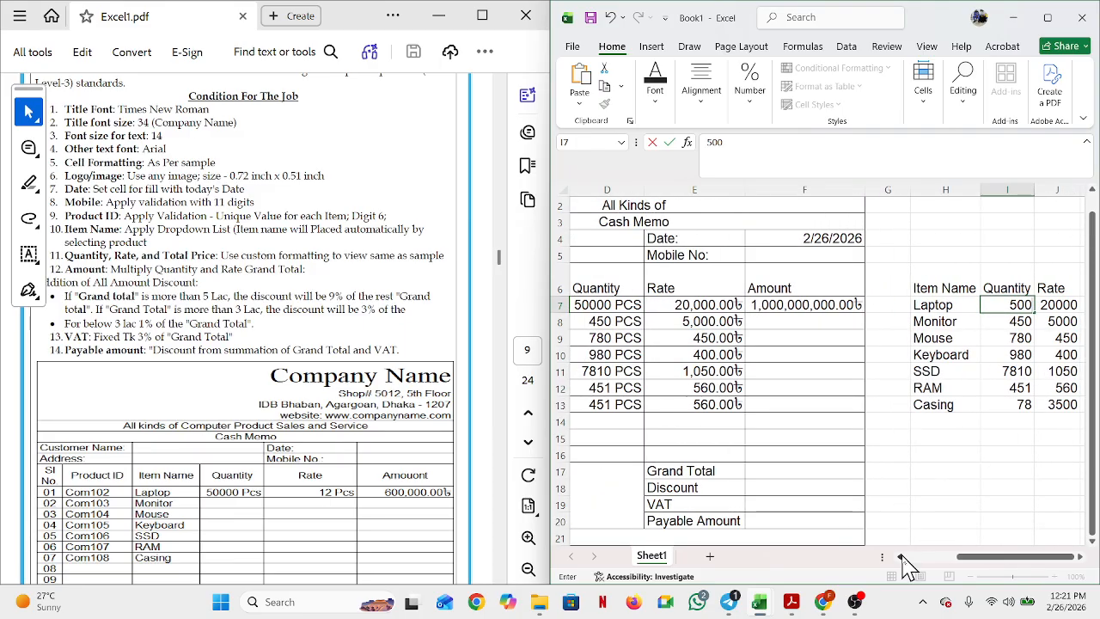
{"action": "key", "text": "Return"}
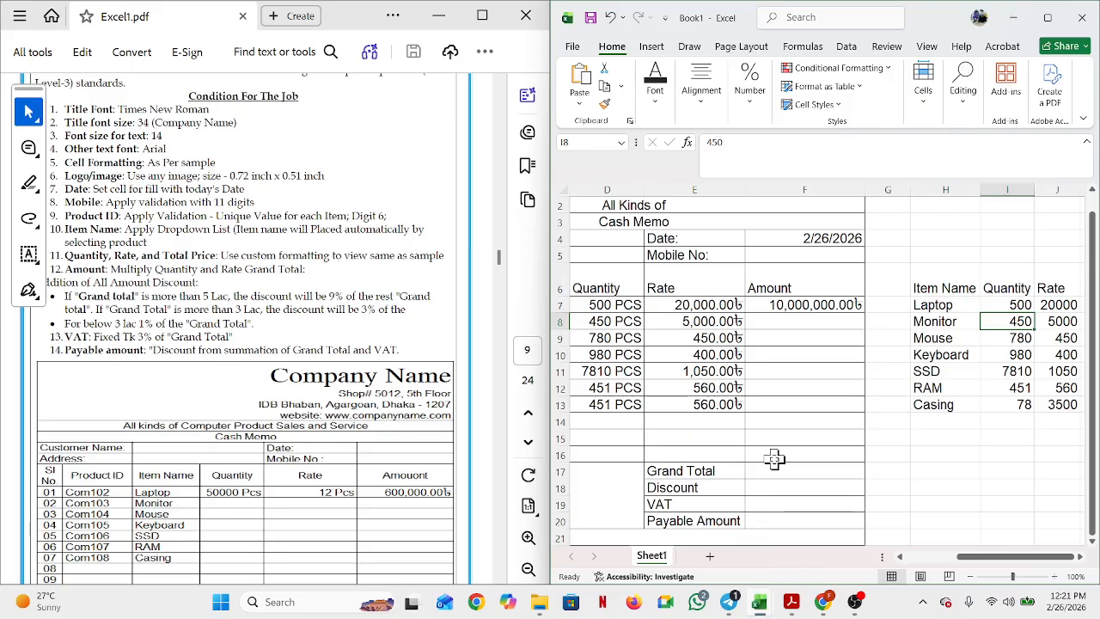
{"action": "left_click", "coordinate": [817, 306]}
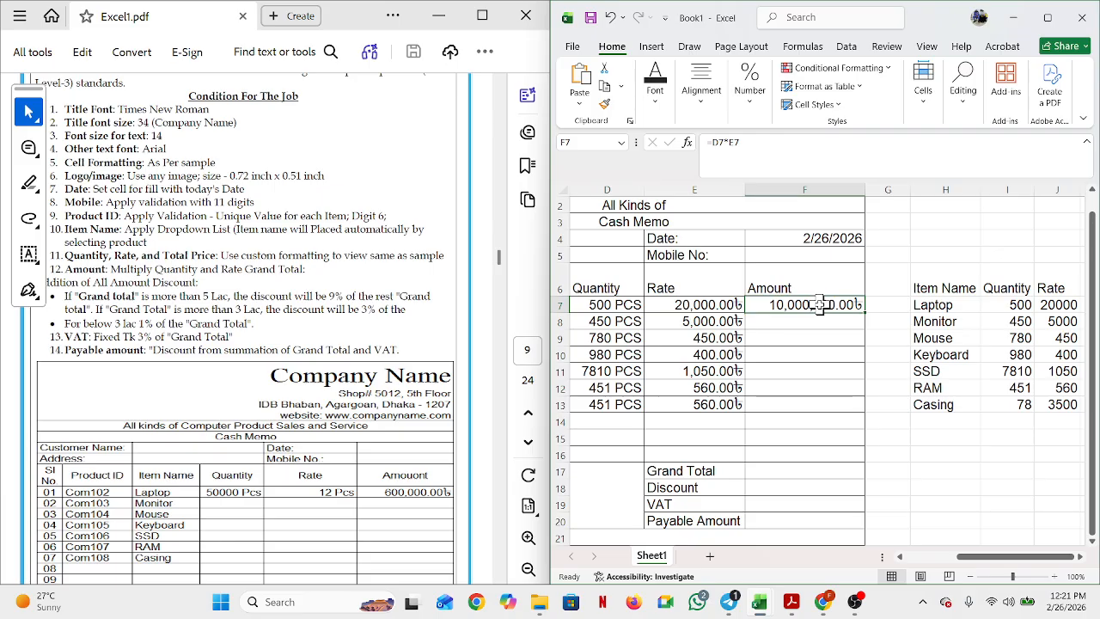
Step: Replace F7 with =IF(C7="","",PRODUCT(D7:E7)), accepting Excel's parenthesis correction
{"action": "key", "text": "BackSpace"}
{"action": "key", "text": "Return"}
{"action": "key", "text": "Return"}
{"action": "left_click", "coordinate": [803, 300]}
{"action": "type", "text": "="}
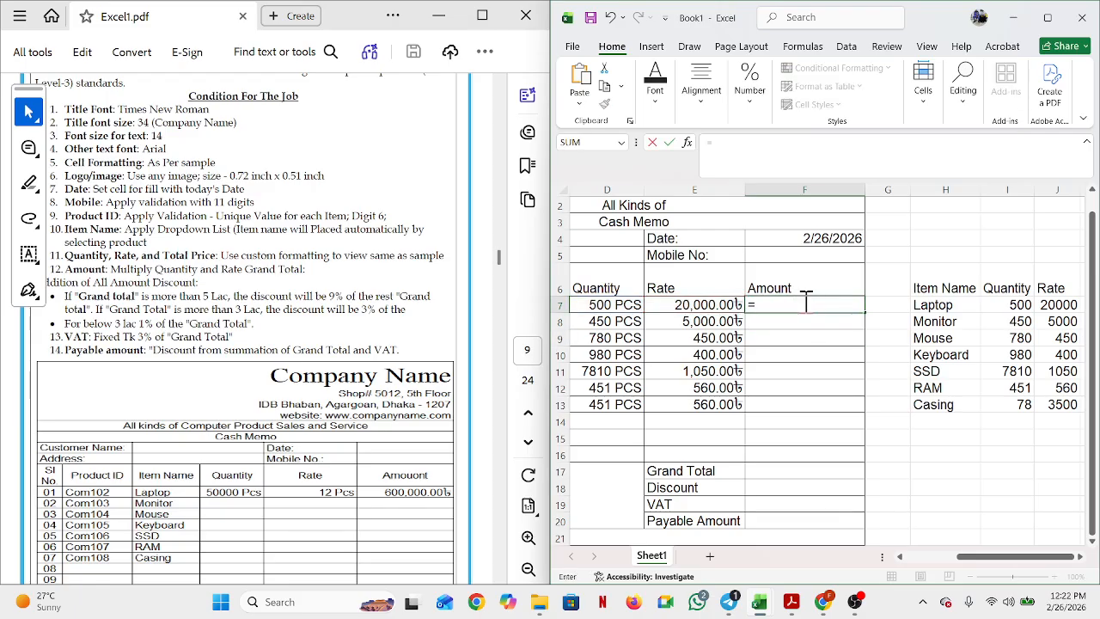
{"action": "type", "text": "if("}
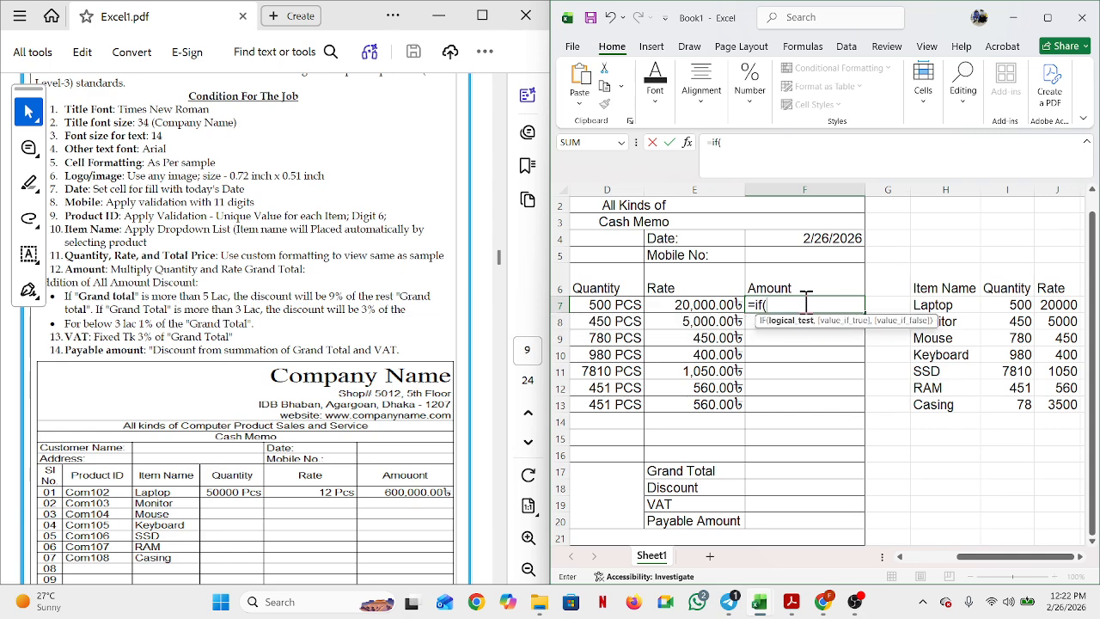
{"action": "left_click", "coordinate": [898, 556]}
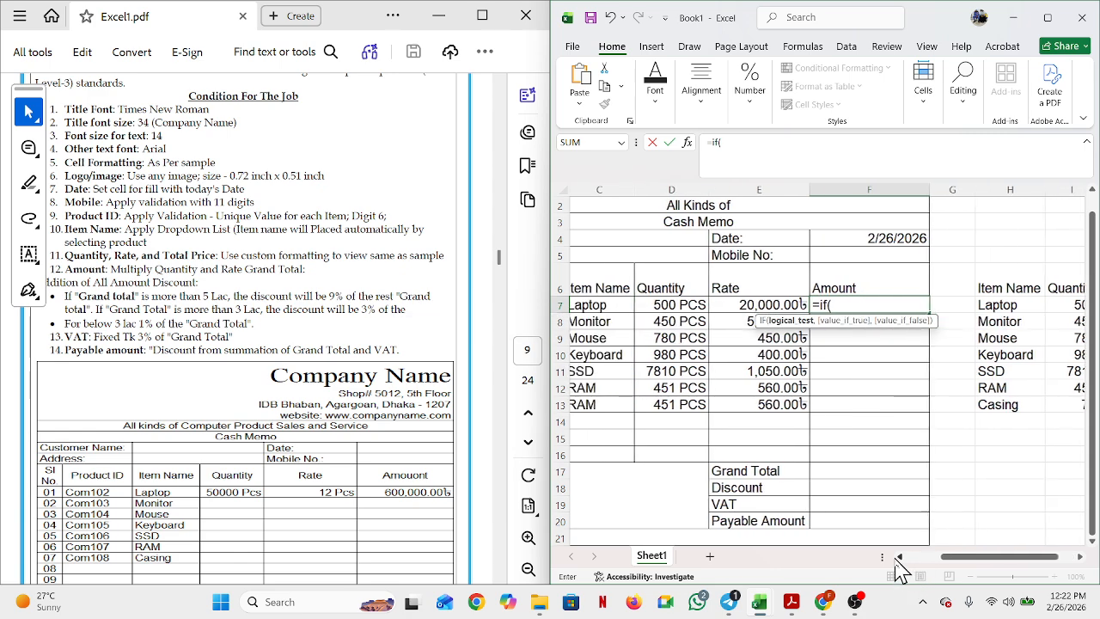
{"action": "left_click", "coordinate": [898, 556]}
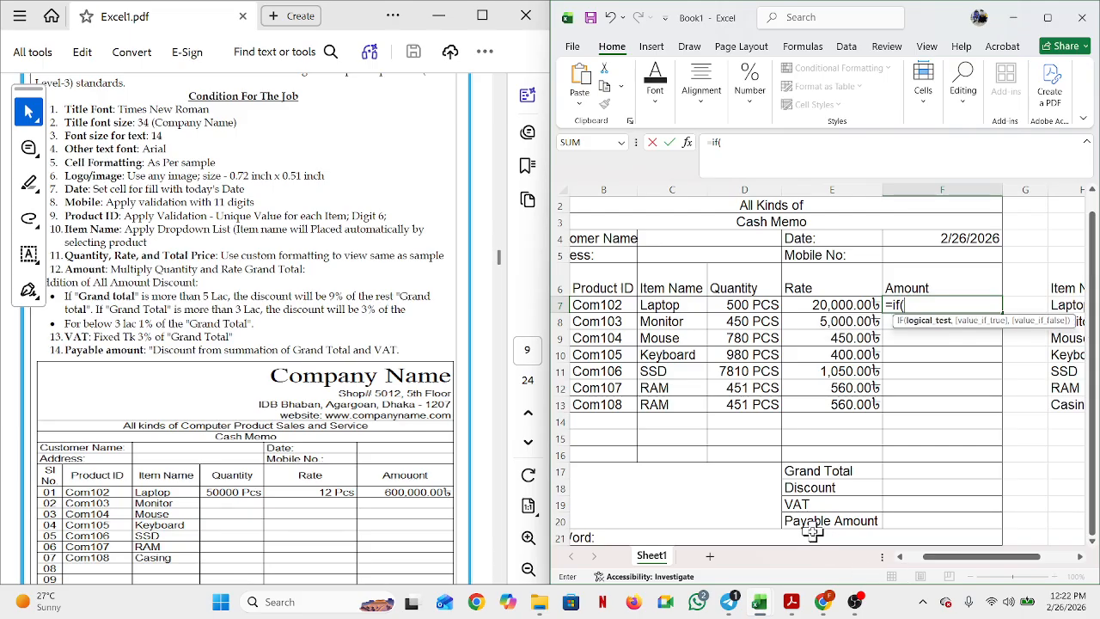
{"action": "left_click", "coordinate": [696, 304]}
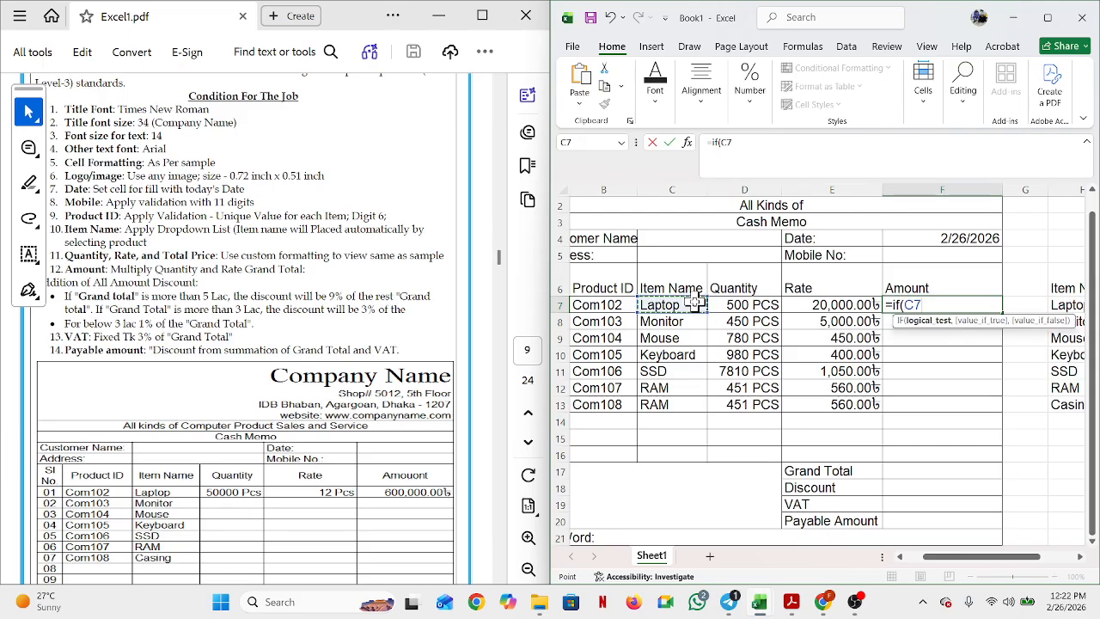
{"action": "type", "text": "=\"\","}
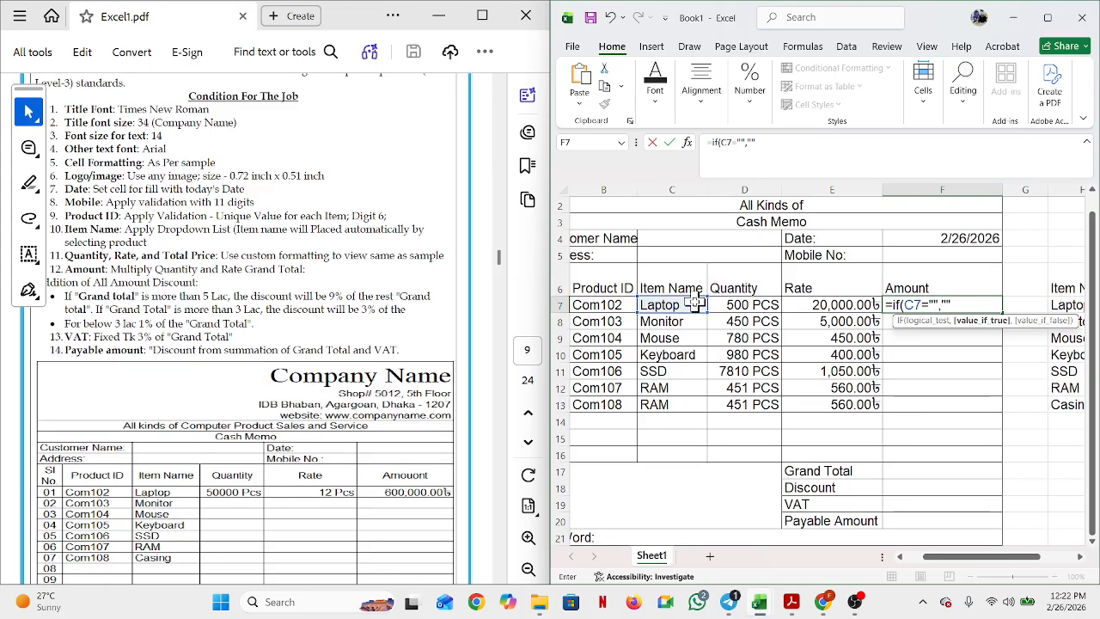
{"action": "type", "text": ","}
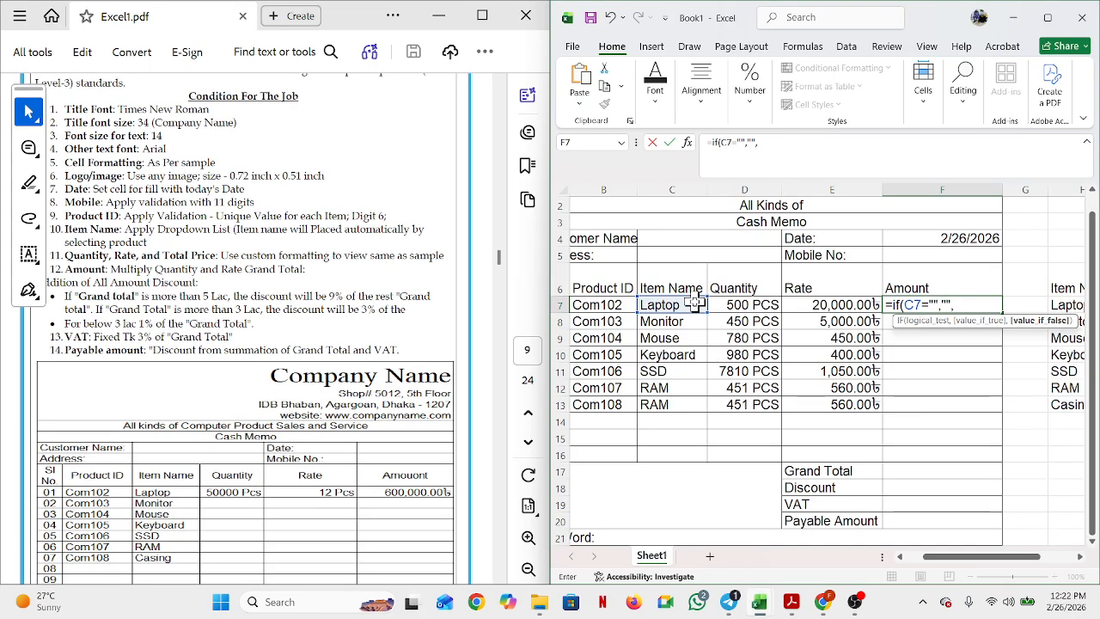
{"action": "type", "text": "pr"}
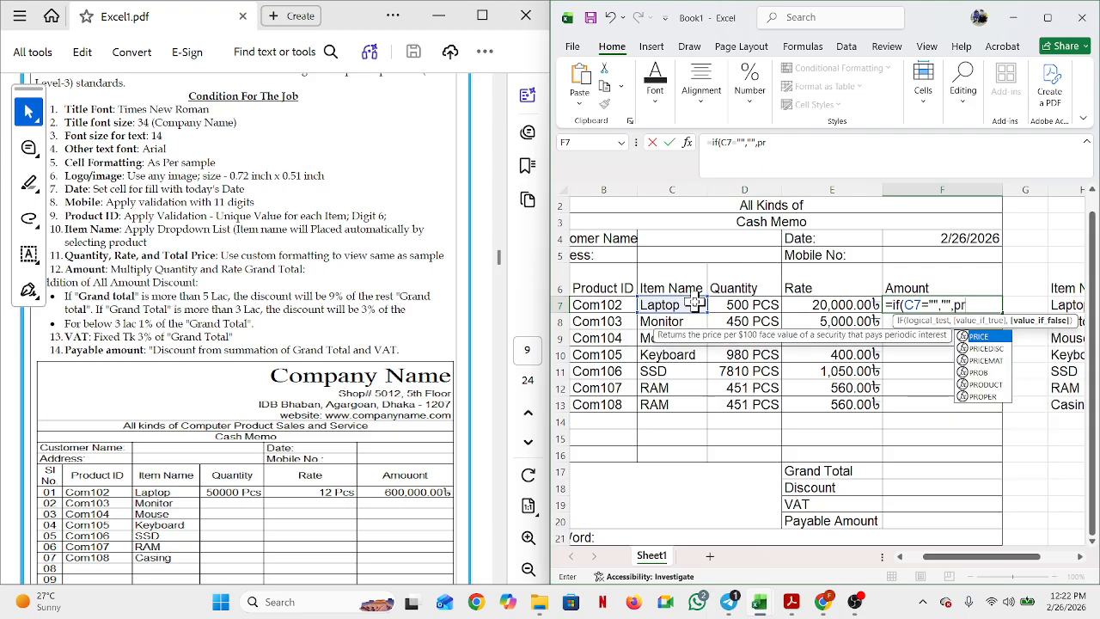
{"action": "type", "text": "o"}
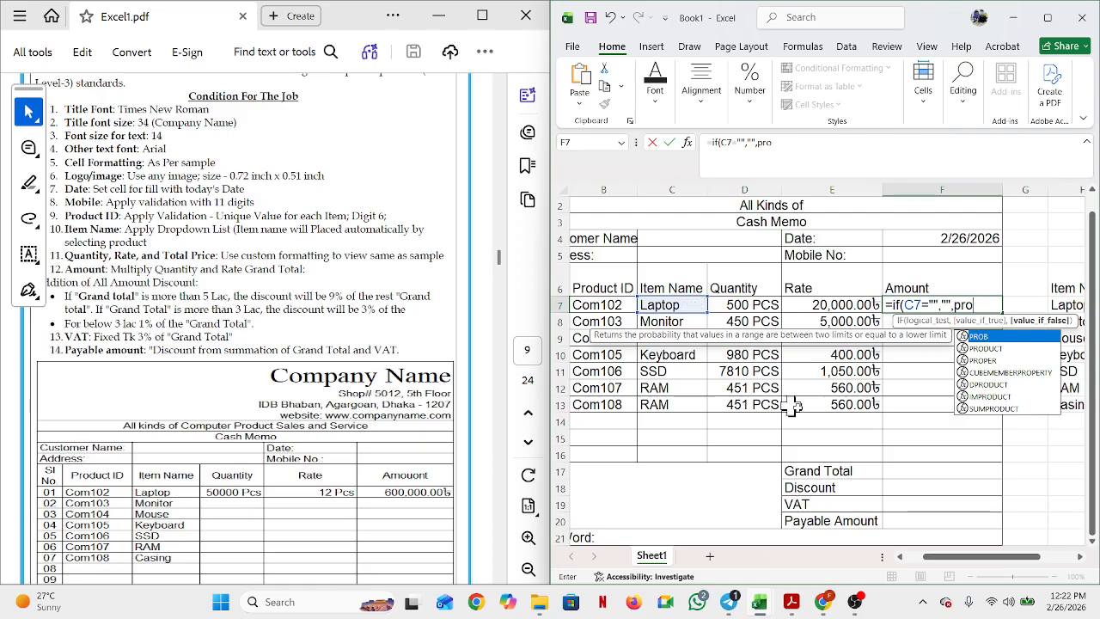
{"action": "double_click", "coordinate": [999, 348]}
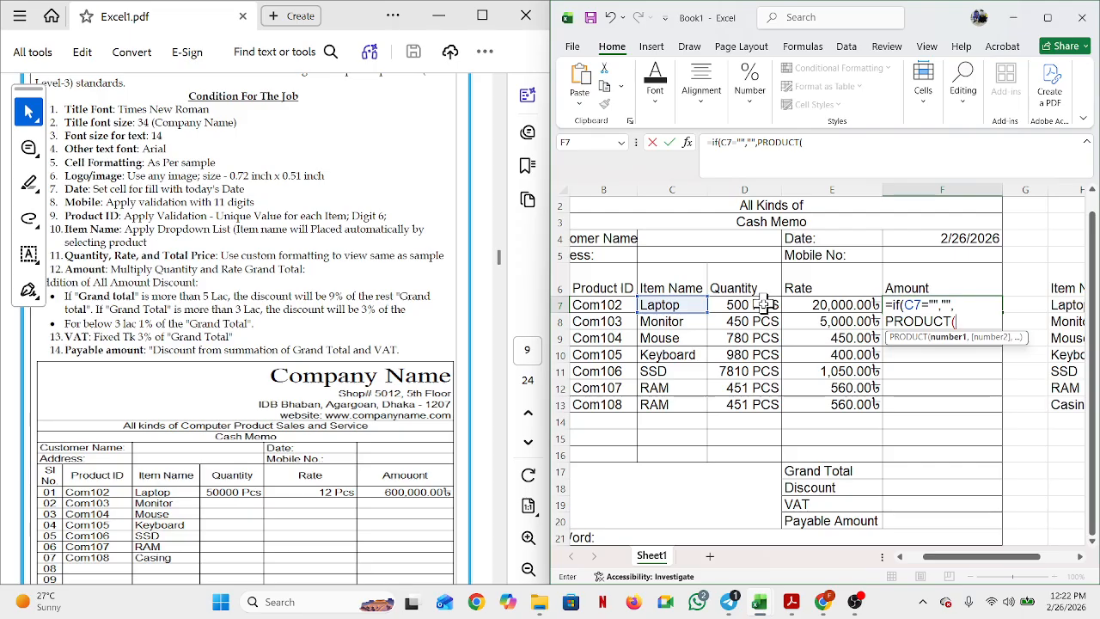
{"action": "left_click_drag", "start_coordinate": [762, 304], "coordinate": [800, 306]}
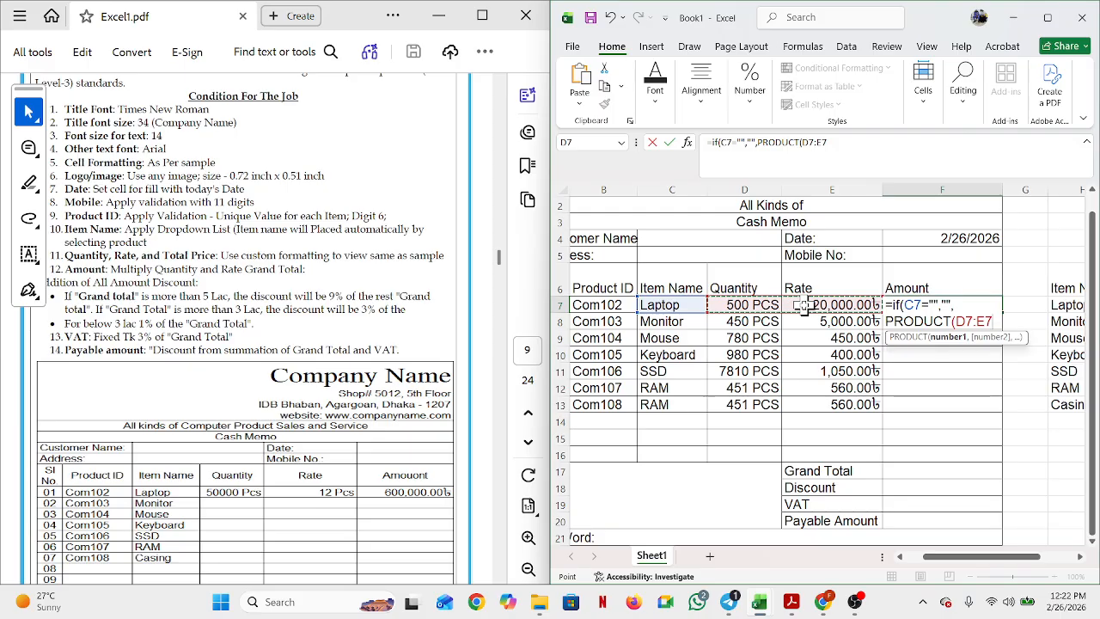
{"action": "key", "text": "Return"}
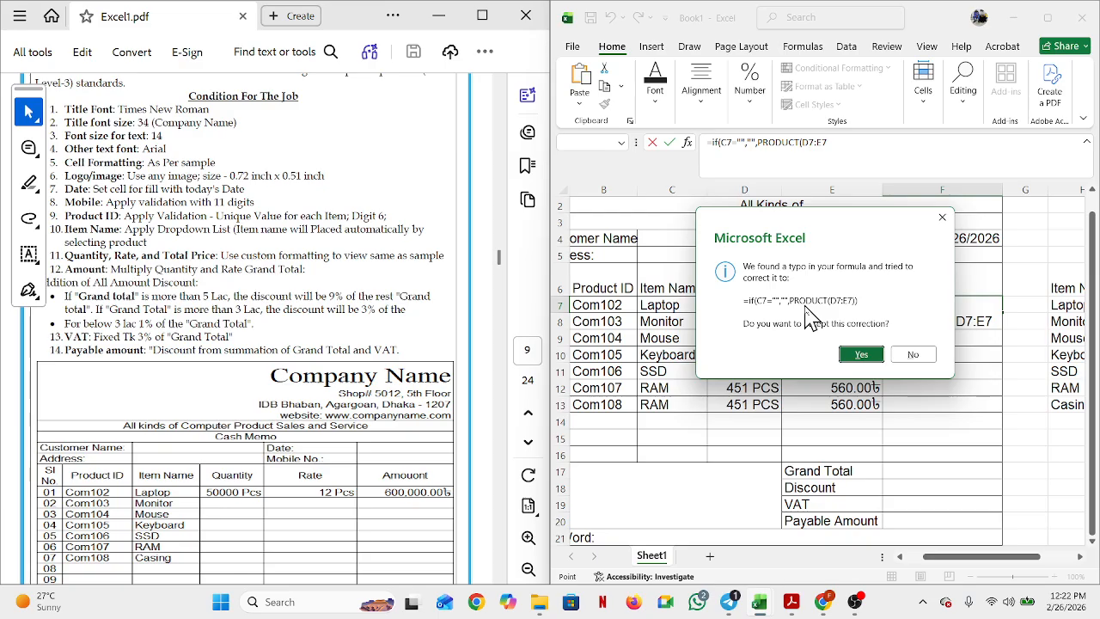
{"action": "left_click", "coordinate": [852, 354]}
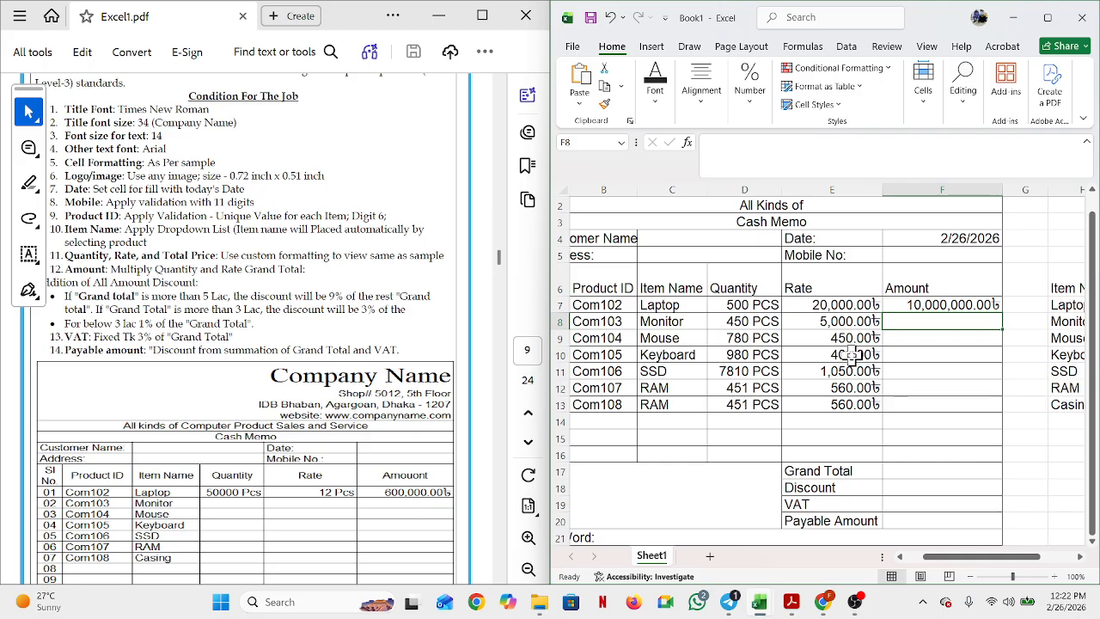
{"action": "left_click", "coordinate": [995, 304]}
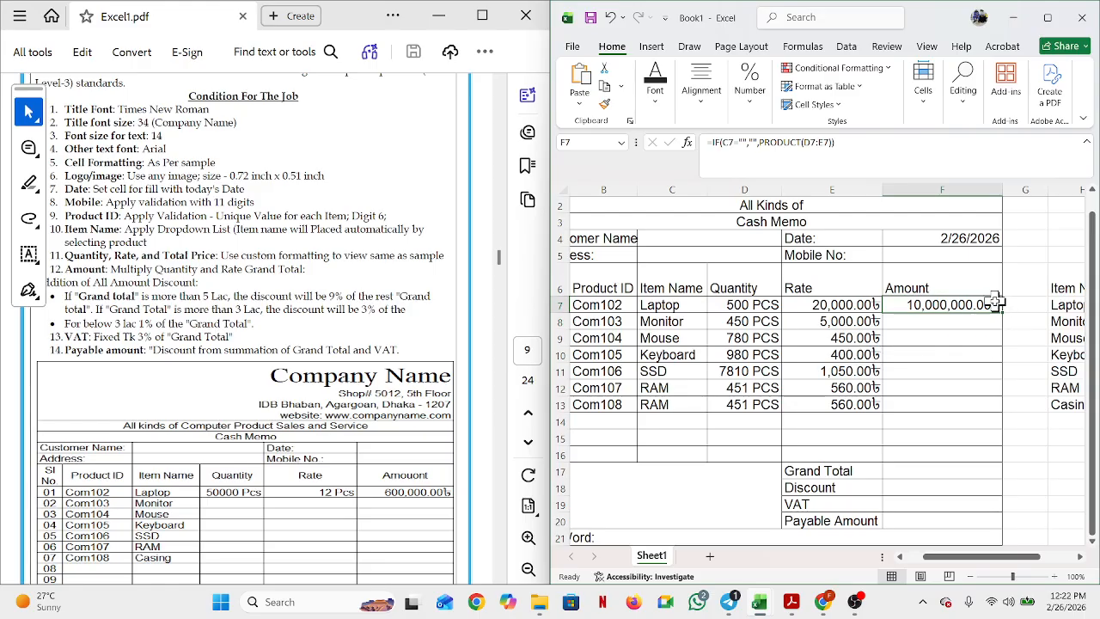
{"action": "double_click", "coordinate": [1002, 313]}
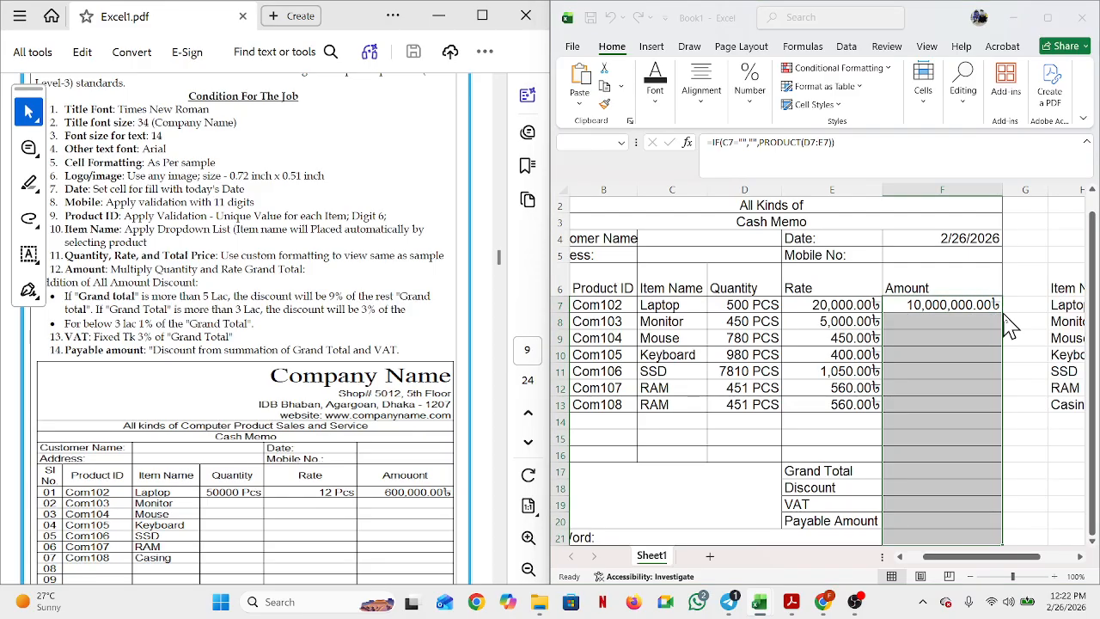
{"action": "left_click", "coordinate": [914, 331]}
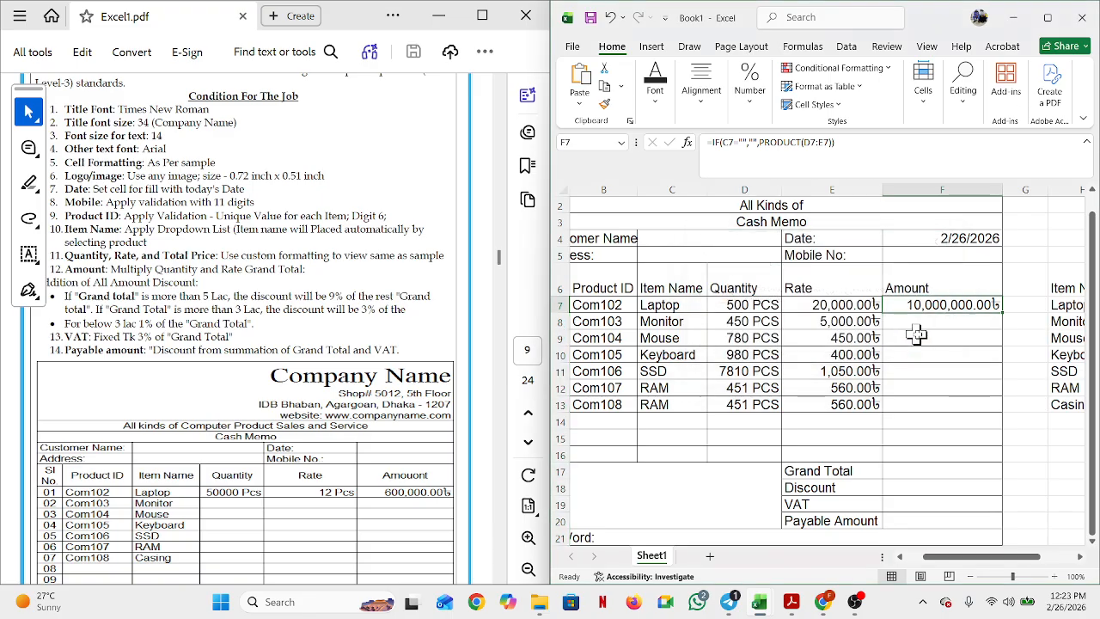
{"action": "left_click_drag", "start_coordinate": [988, 302], "coordinate": [1004, 314]}
{"action": "left_click", "coordinate": [1003, 315]}
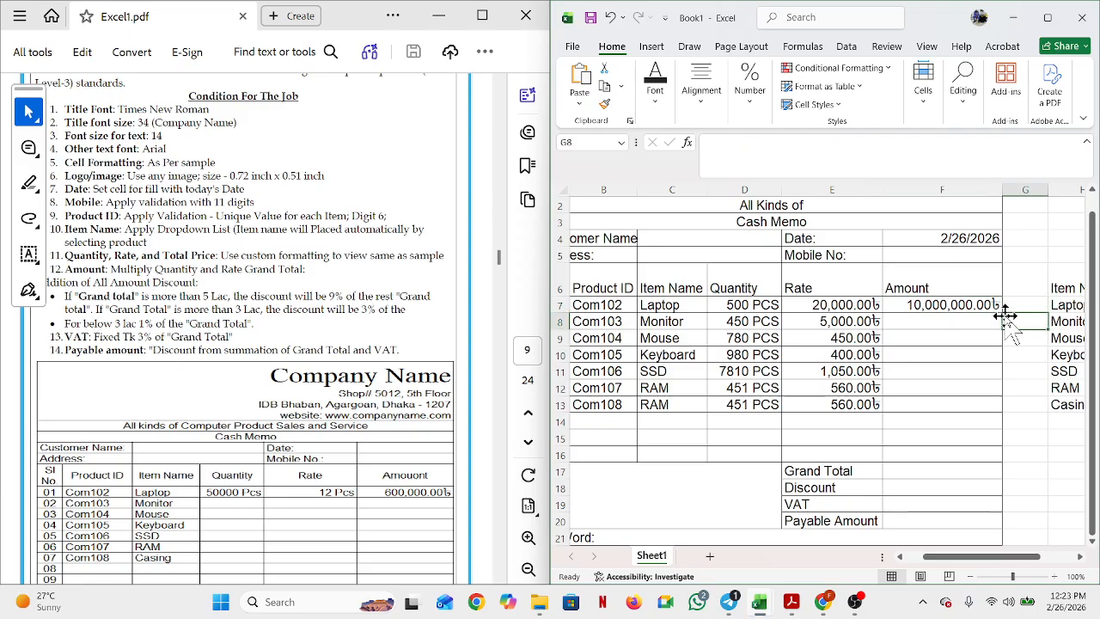
{"action": "left_click", "coordinate": [977, 309]}
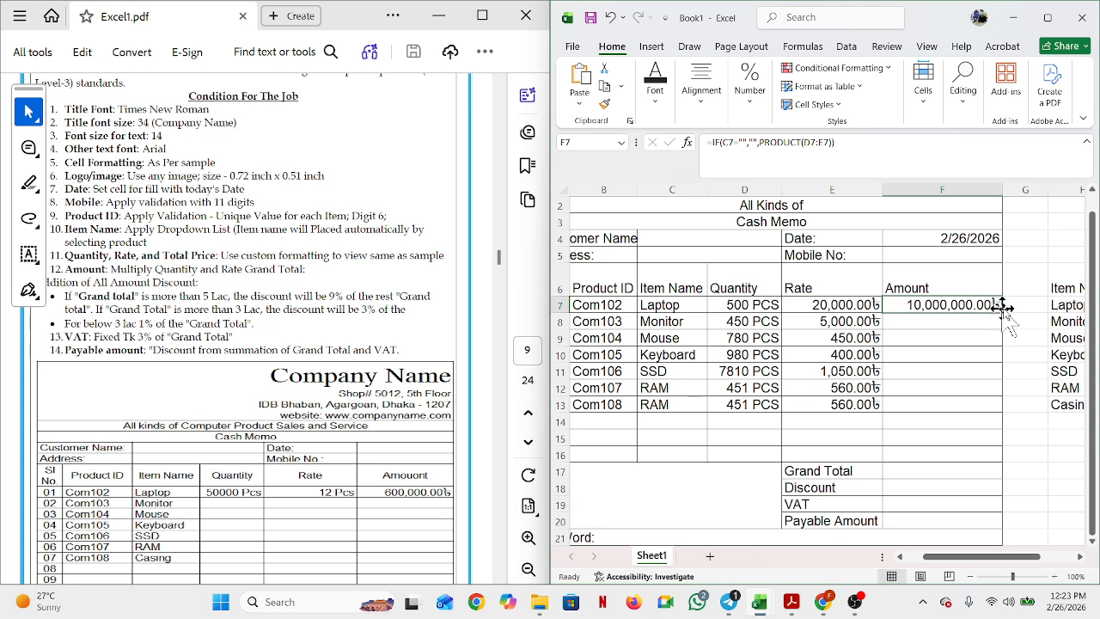
{"action": "left_click_drag", "start_coordinate": [1003, 313], "coordinate": [979, 418]}
{"action": "left_click", "coordinate": [957, 454]}
{"action": "scroll", "coordinate": [956, 455], "scroll_direction": "down", "scroll_amount": 1}
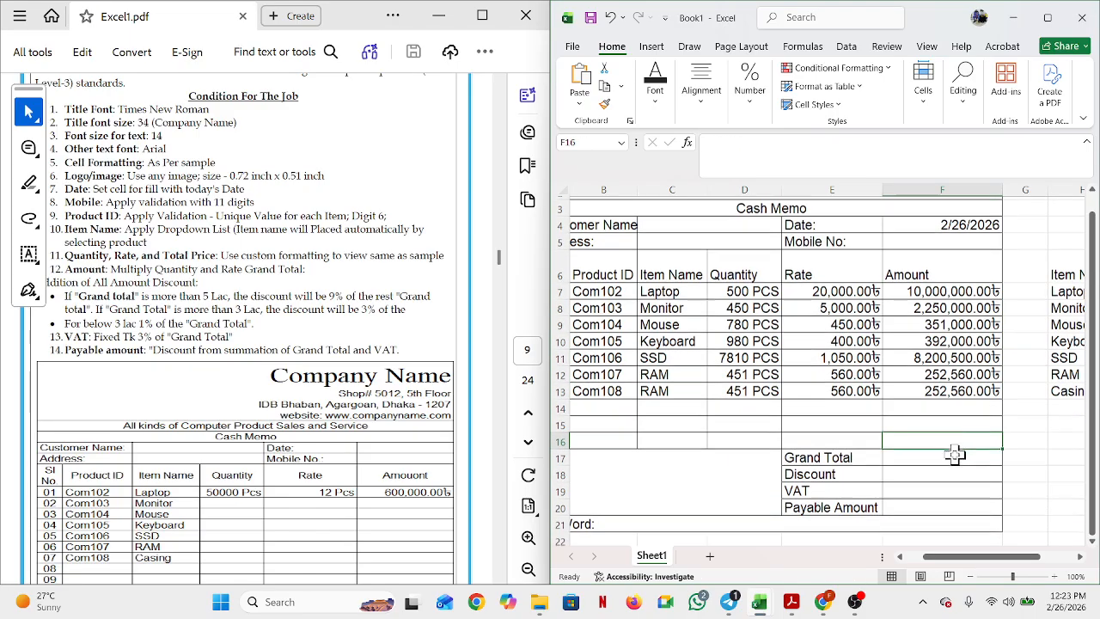
{"action": "scroll", "coordinate": [956, 455], "scroll_direction": "down", "scroll_amount": 1}
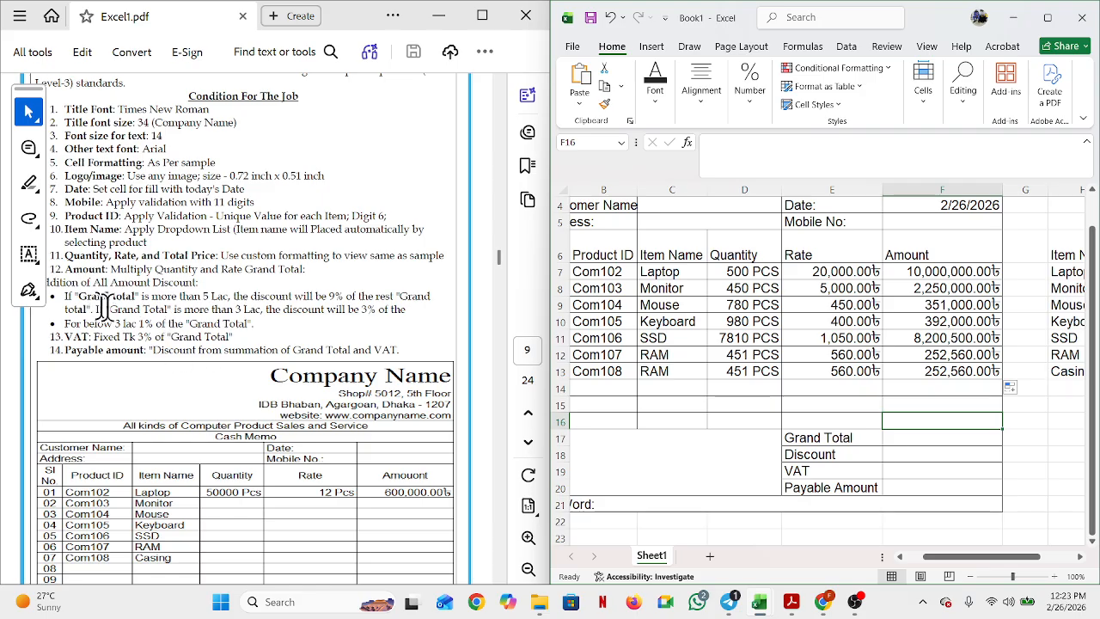
Step: Enter =SUM(F7:F13) in Grand Total cell F17, giving 21,698,620.00৳
{"action": "left_click", "coordinate": [900, 442]}
{"action": "type", "text": "="}
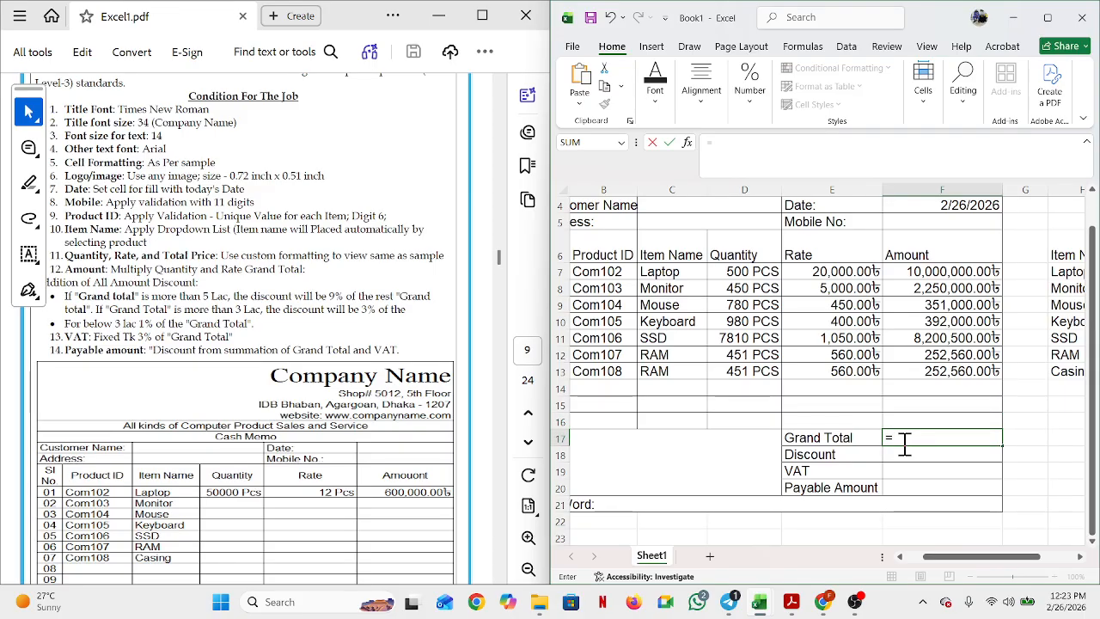
{"action": "type", "text": "sum"}
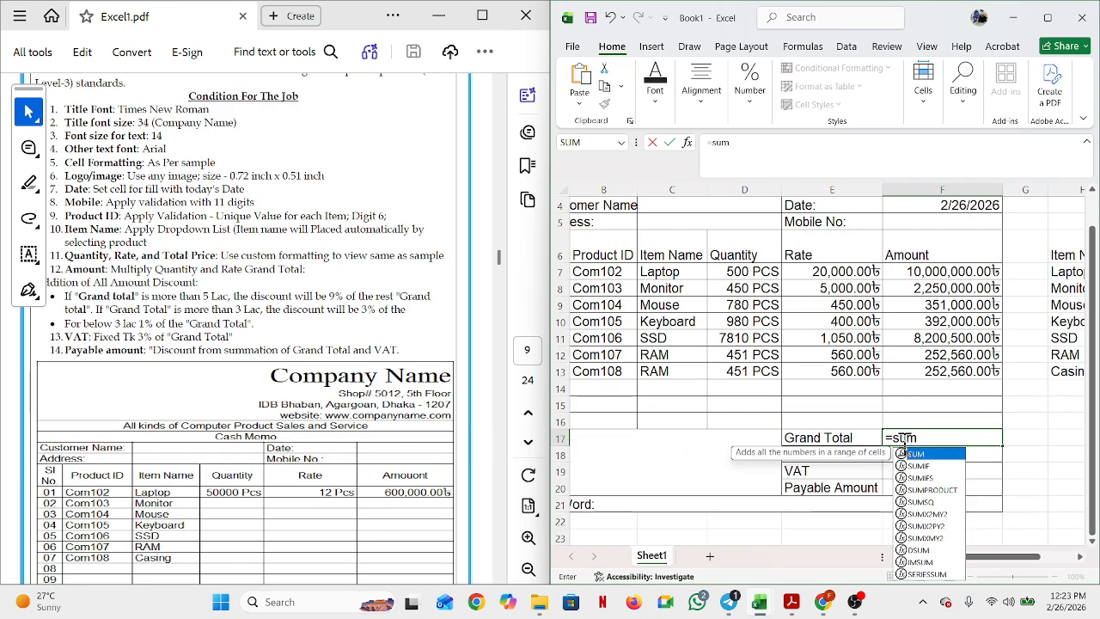
{"action": "type", "text": "("}
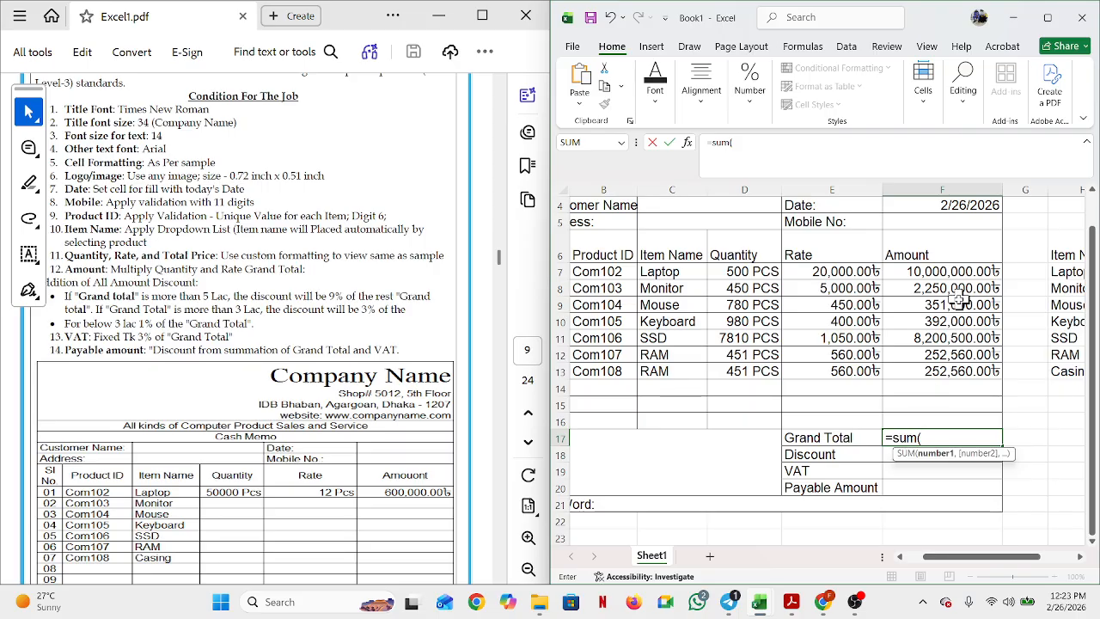
{"action": "left_click_drag", "start_coordinate": [943, 271], "coordinate": [916, 383]}
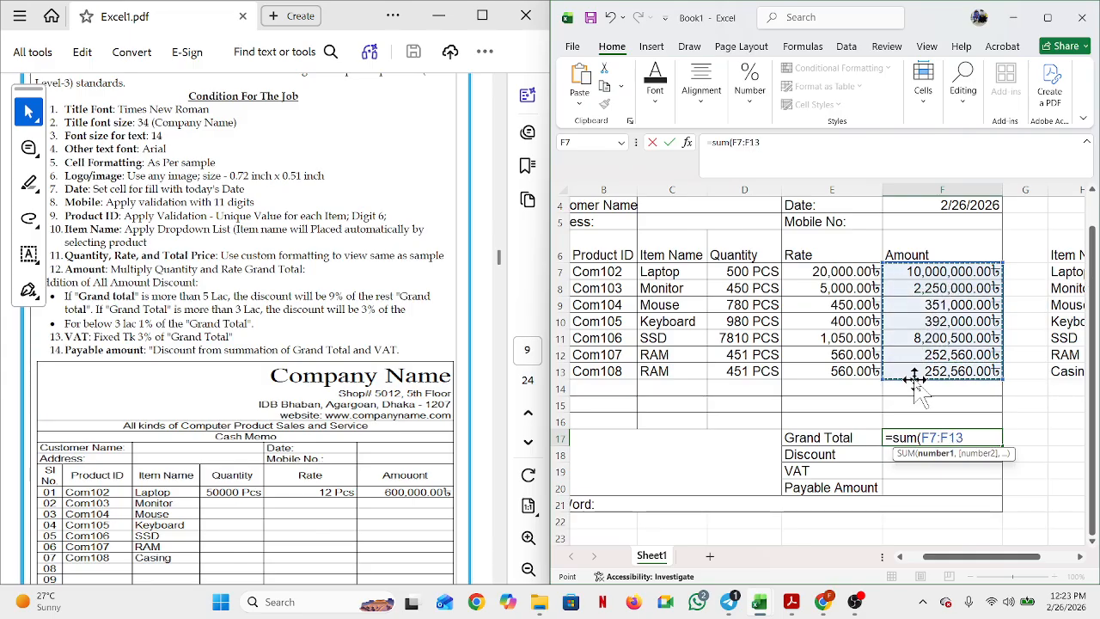
{"action": "key", "text": "Return"}
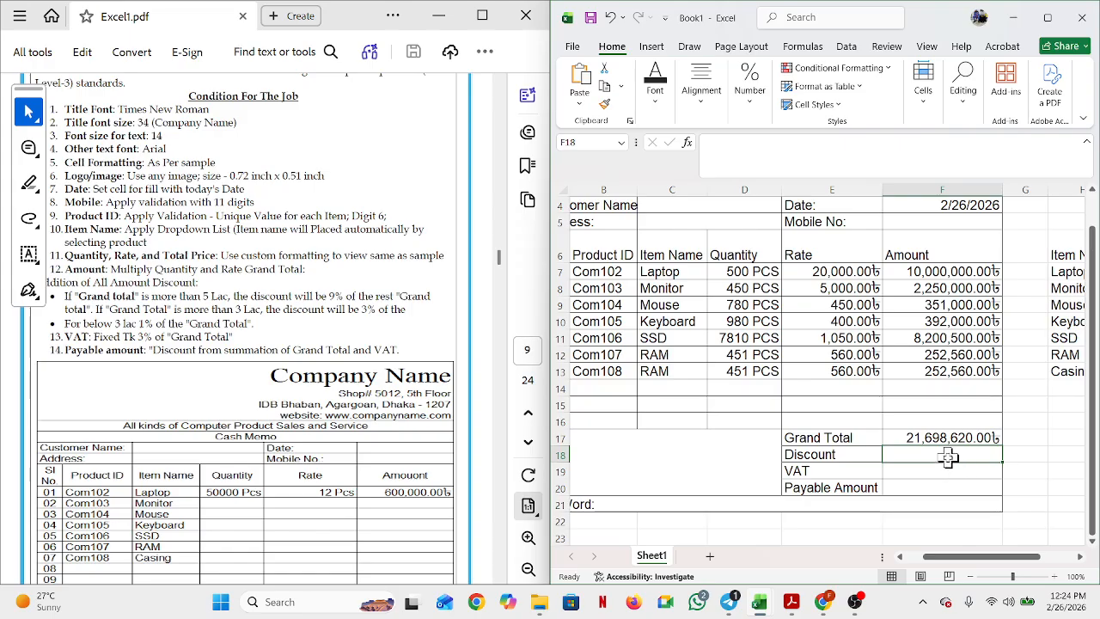
Step: Start the F18 Discount formula with the 9% tier: =IF(F17>500000,(F17-500000)*9%
{"action": "type", "text": "="}
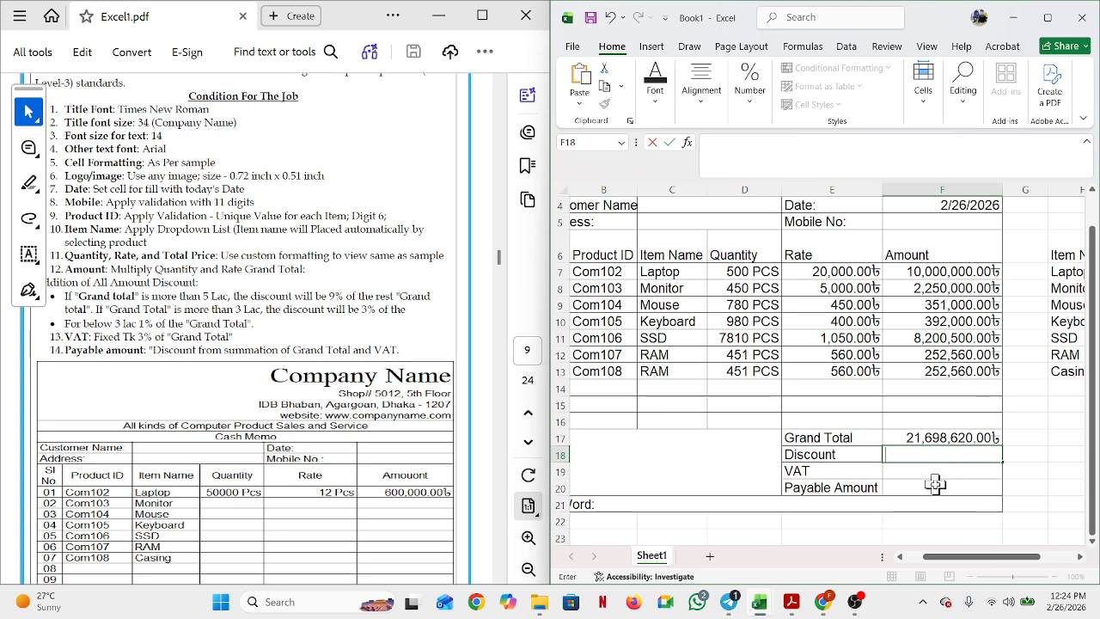
{"action": "key", "text": "Escape"}
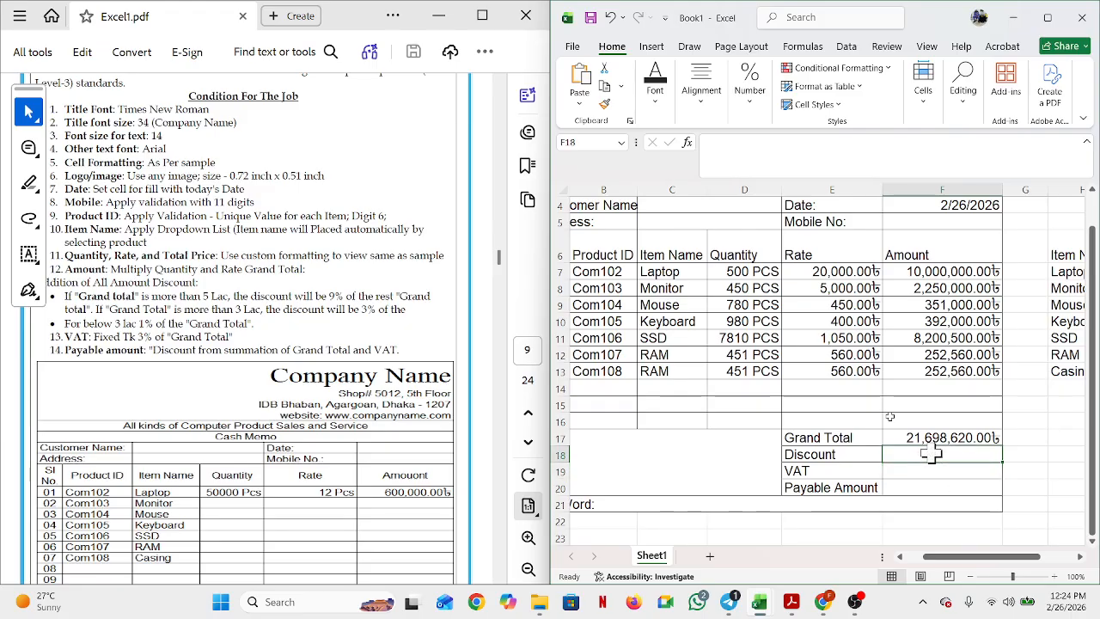
{"action": "left_click", "coordinate": [701, 93]}
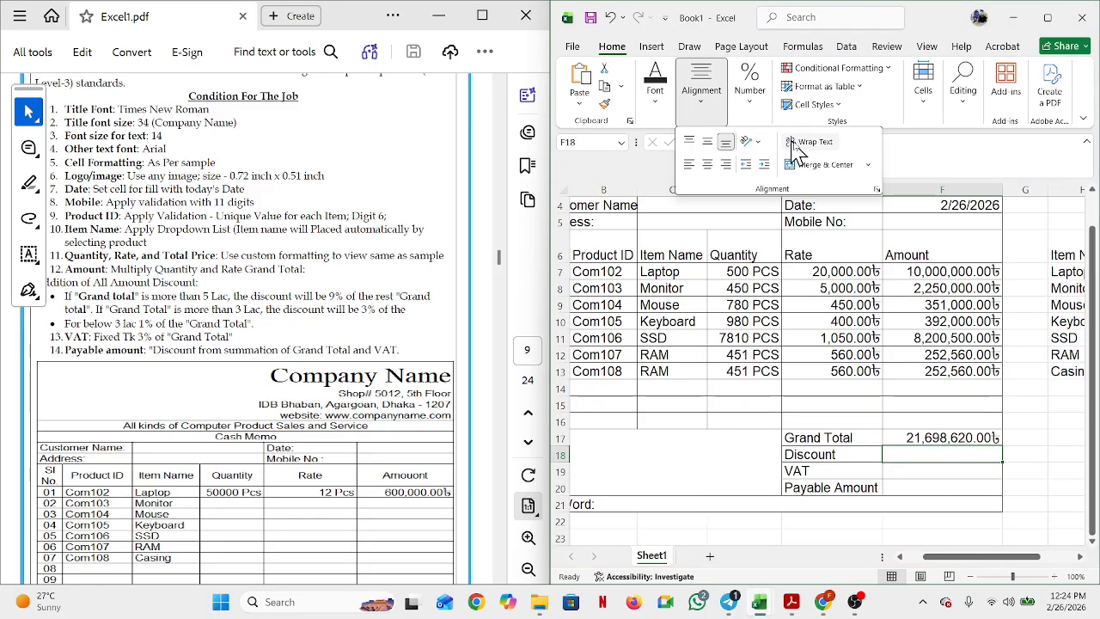
{"action": "left_click", "coordinate": [912, 449]}
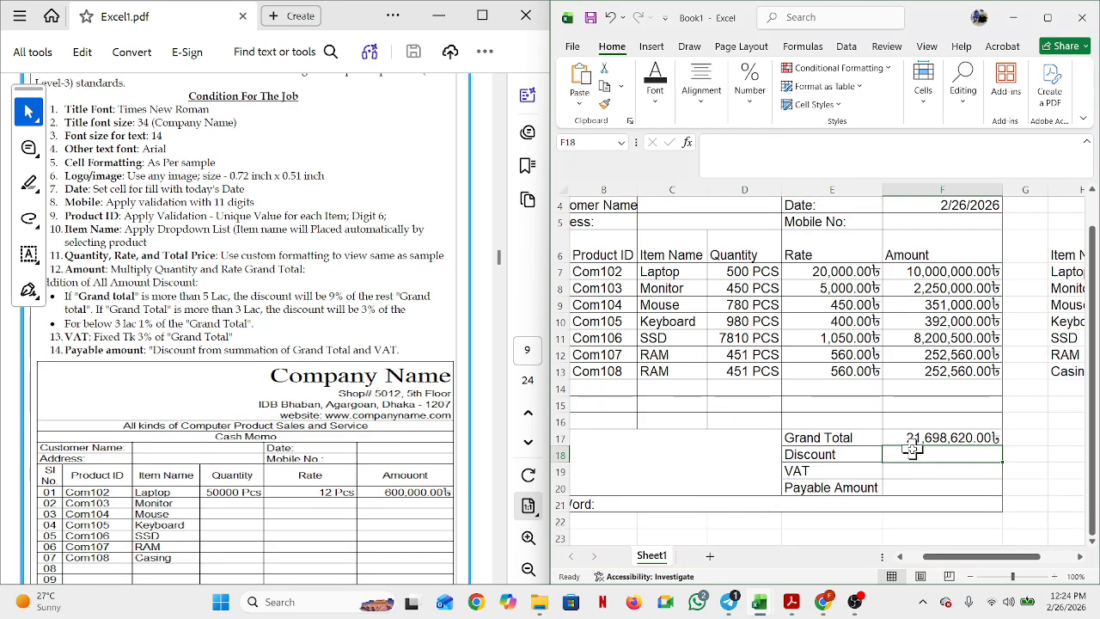
{"action": "type", "text": "=if("}
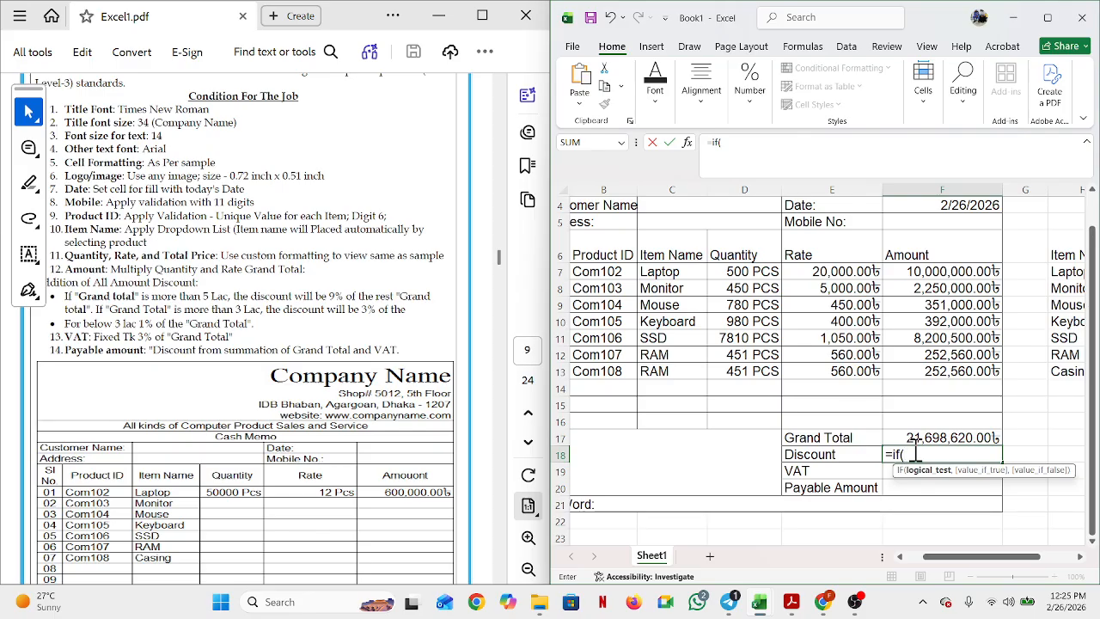
{"action": "left_click", "coordinate": [937, 437]}
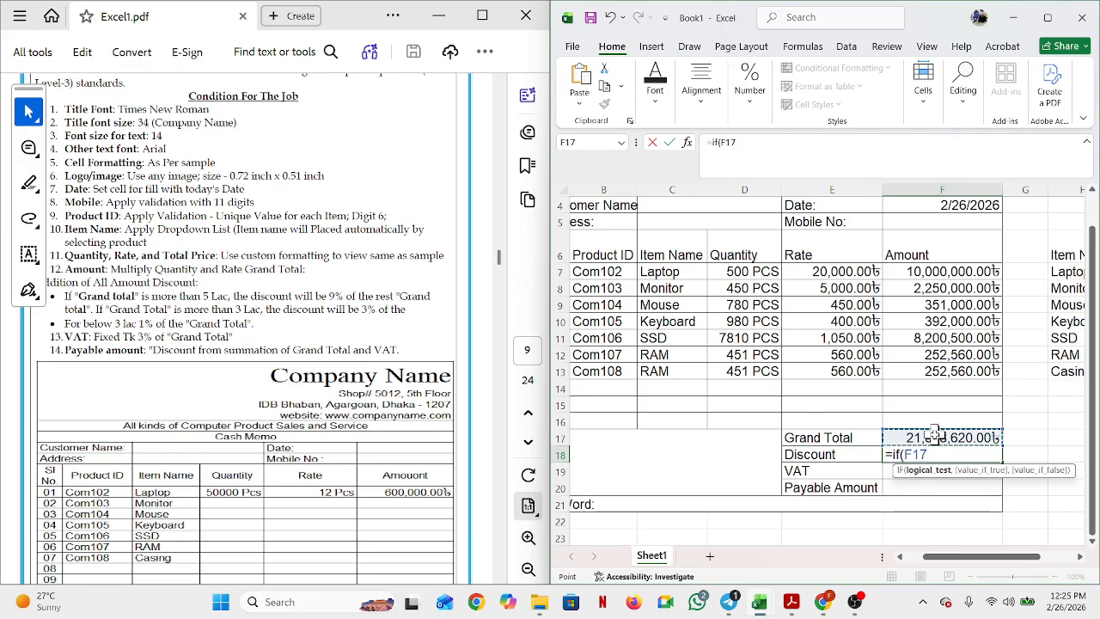
{"action": "type", "text": "="}
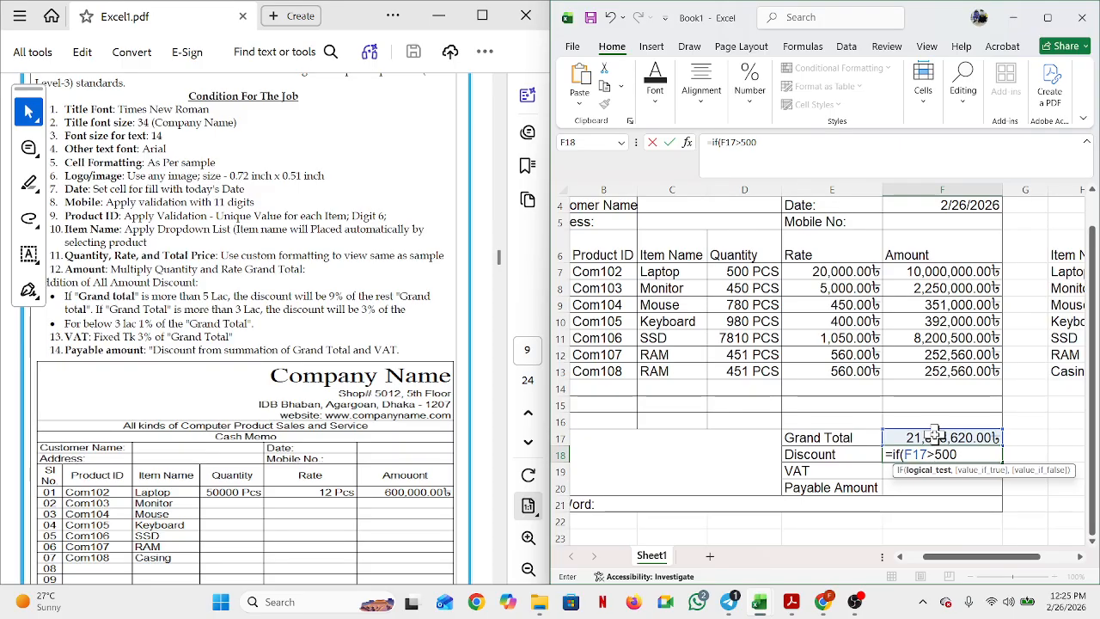
{"action": "type", "text": "000"}
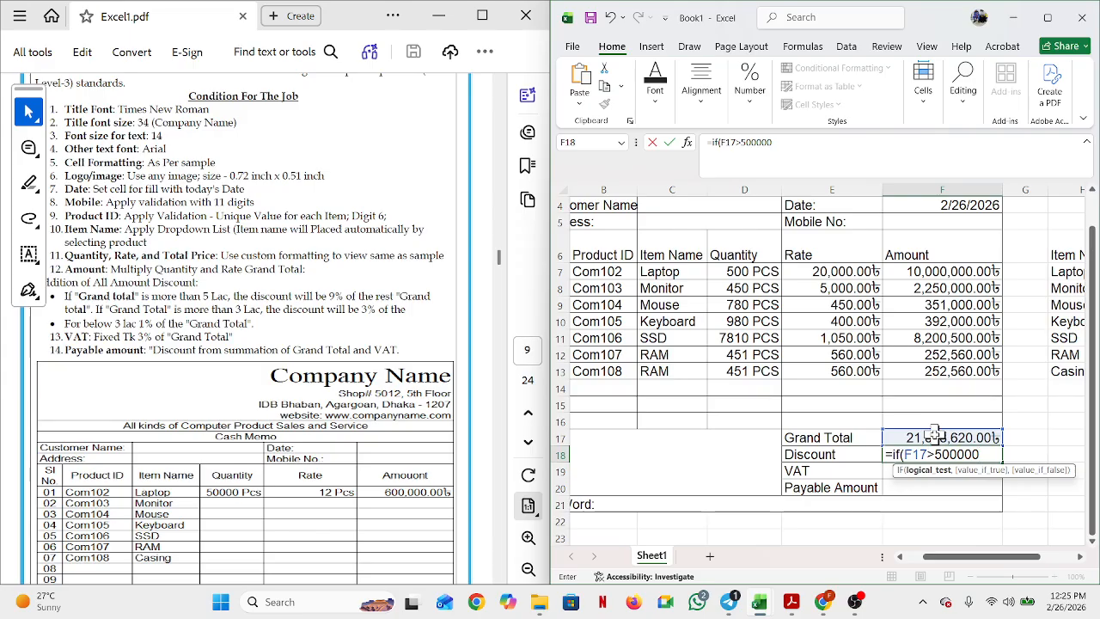
{"action": "type", "text": ","}
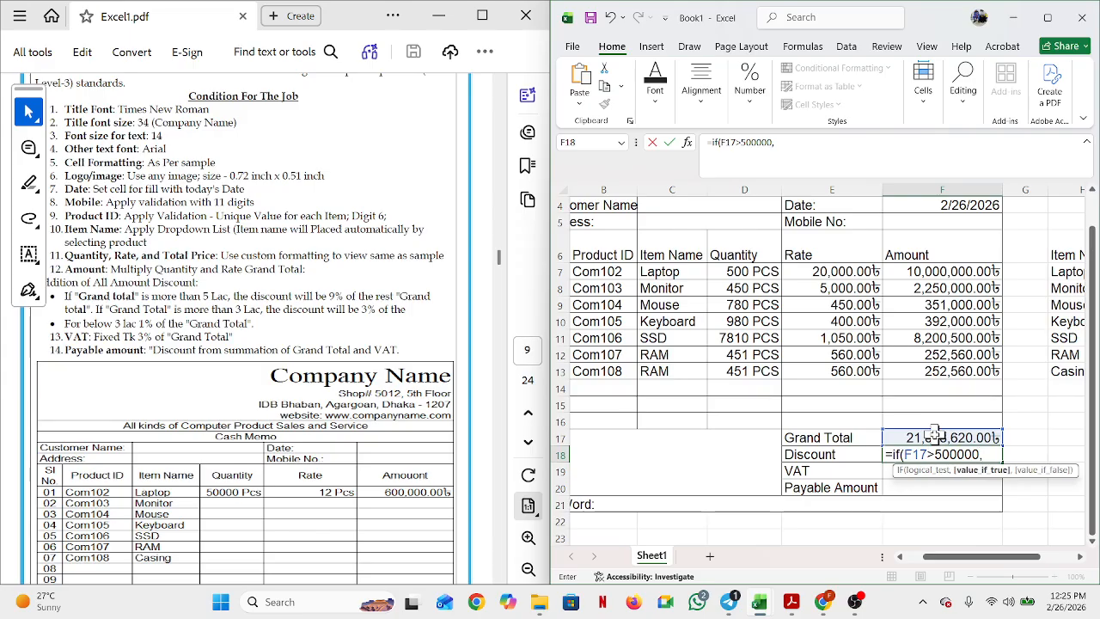
{"action": "type", "text": "("}
{"action": "left_click", "coordinate": [933, 434]}
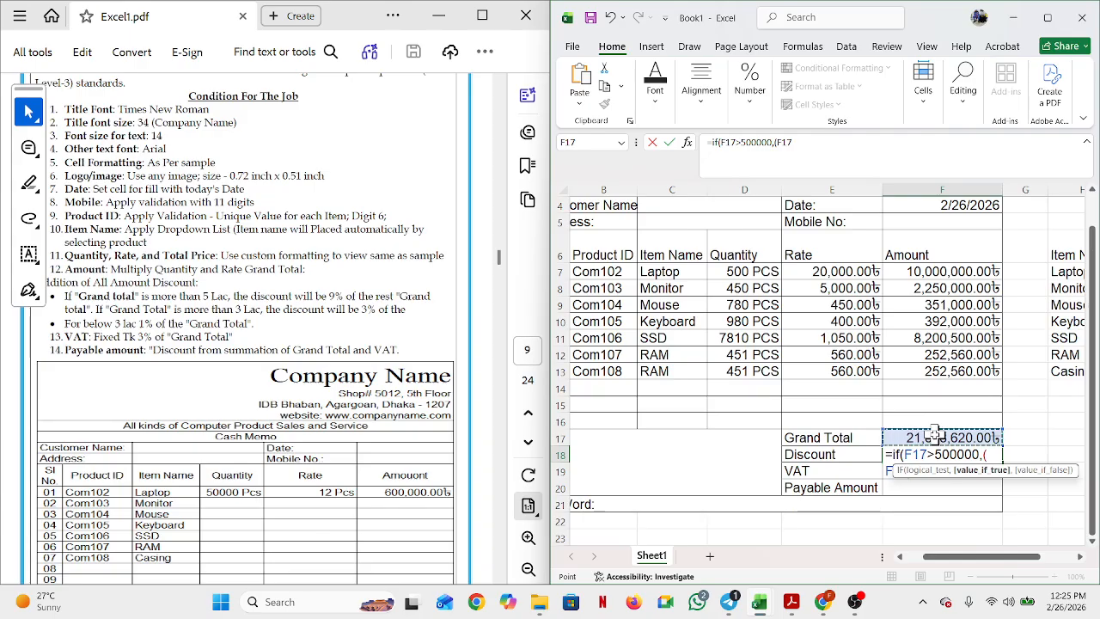
{"action": "type", "text": "-"}
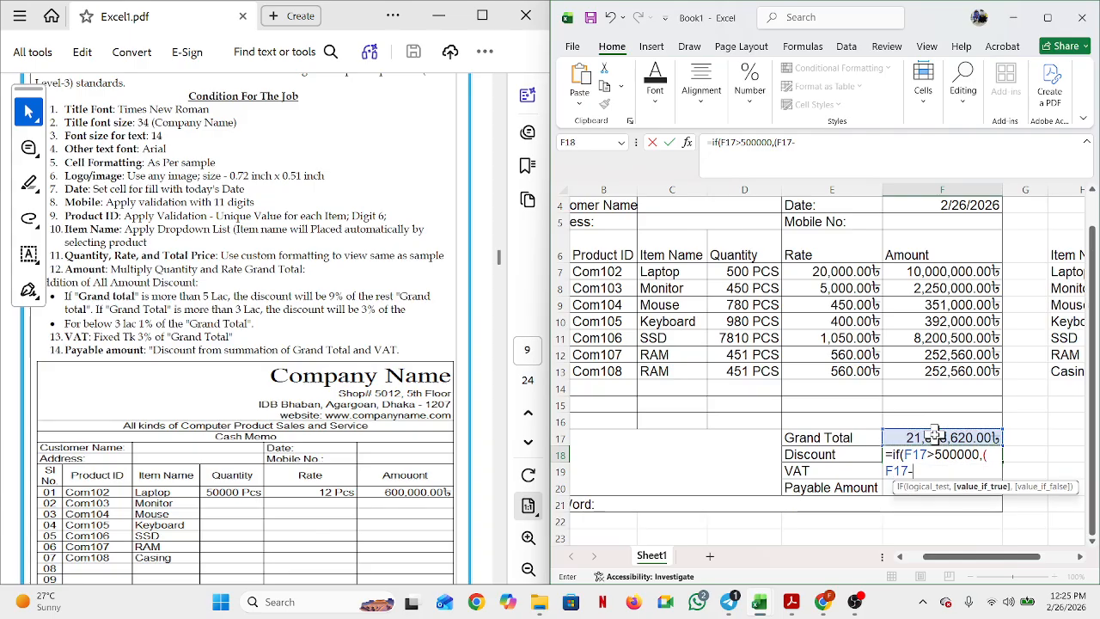
{"action": "type", "text": "50000"}
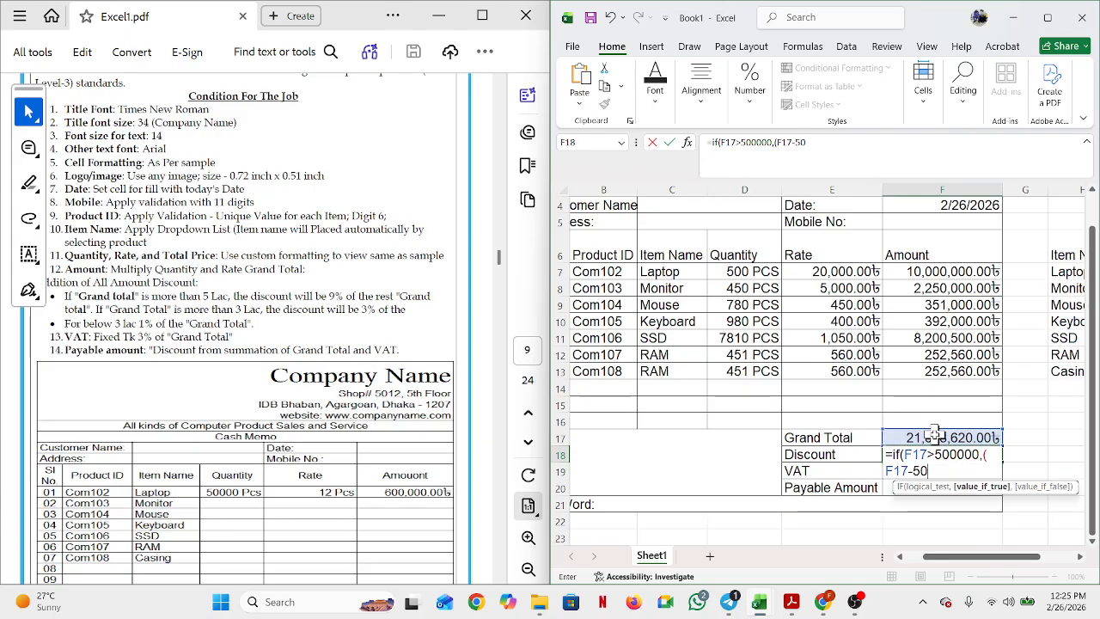
{"action": "type", "text": "0"}
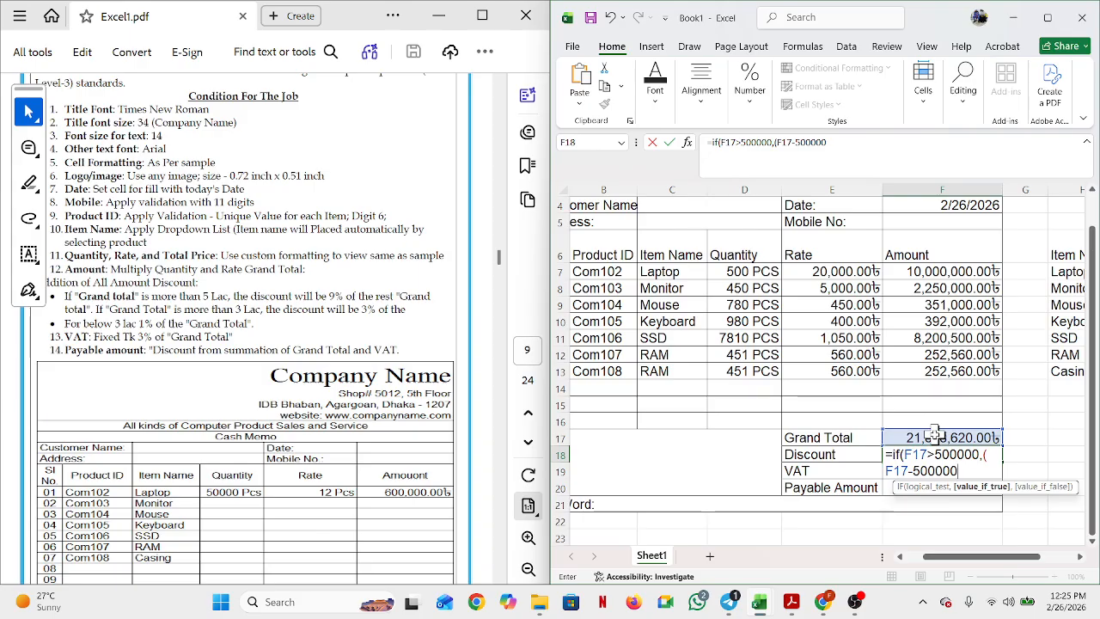
{"action": "type", "text": ")*9%"}
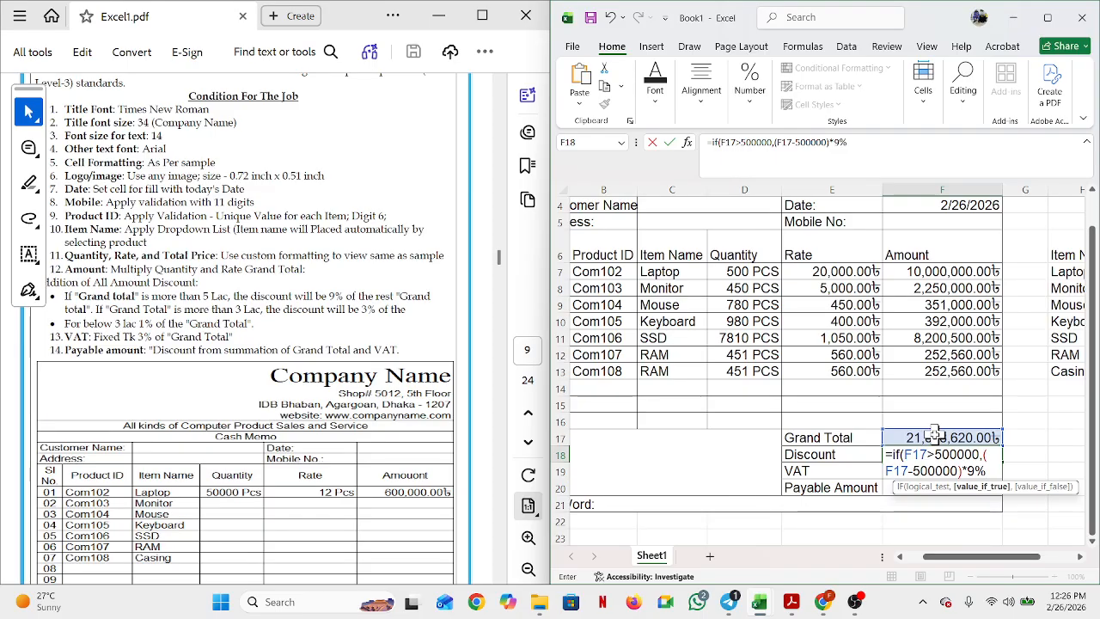
Step: Add the nested 3% tier: IF(F17>300000,(F17-300000)*3%
{"action": "type", "text": ",f"}
{"action": "key", "text": "BackSpace"}
{"action": "type", "text": "if("}
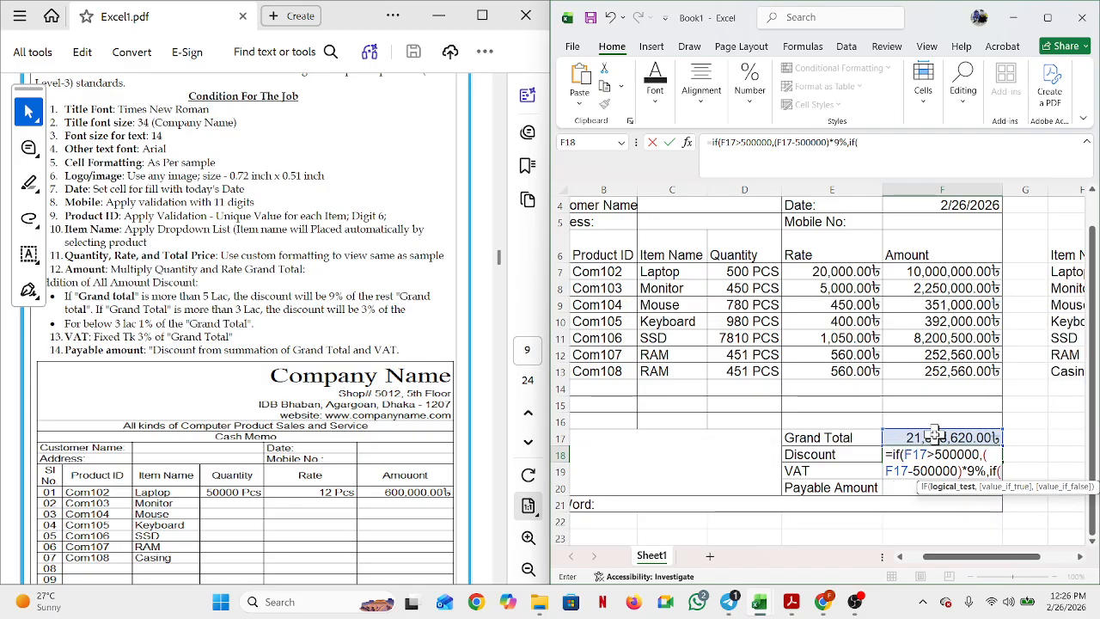
{"action": "left_click", "coordinate": [934, 434]}
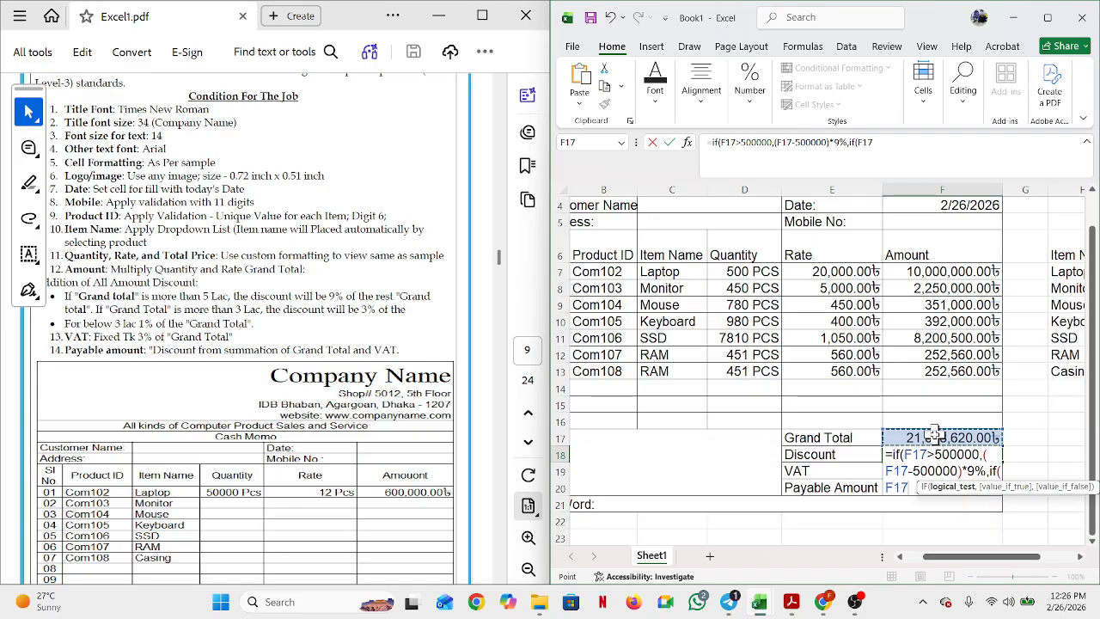
{"action": "type", "text": ">30"}
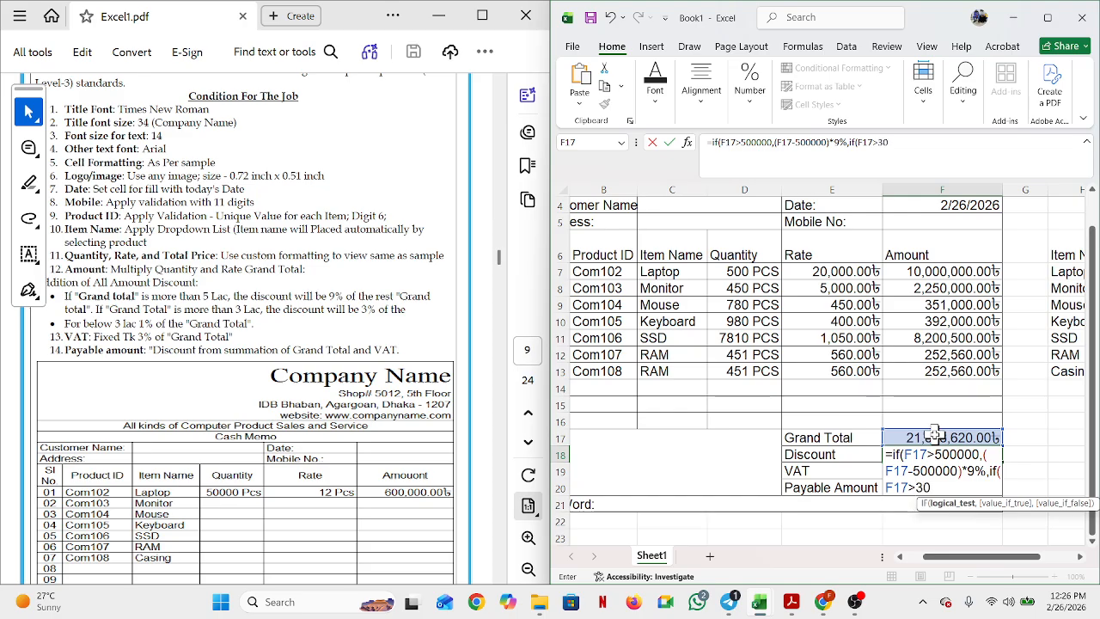
{"action": "type", "text": "0000"}
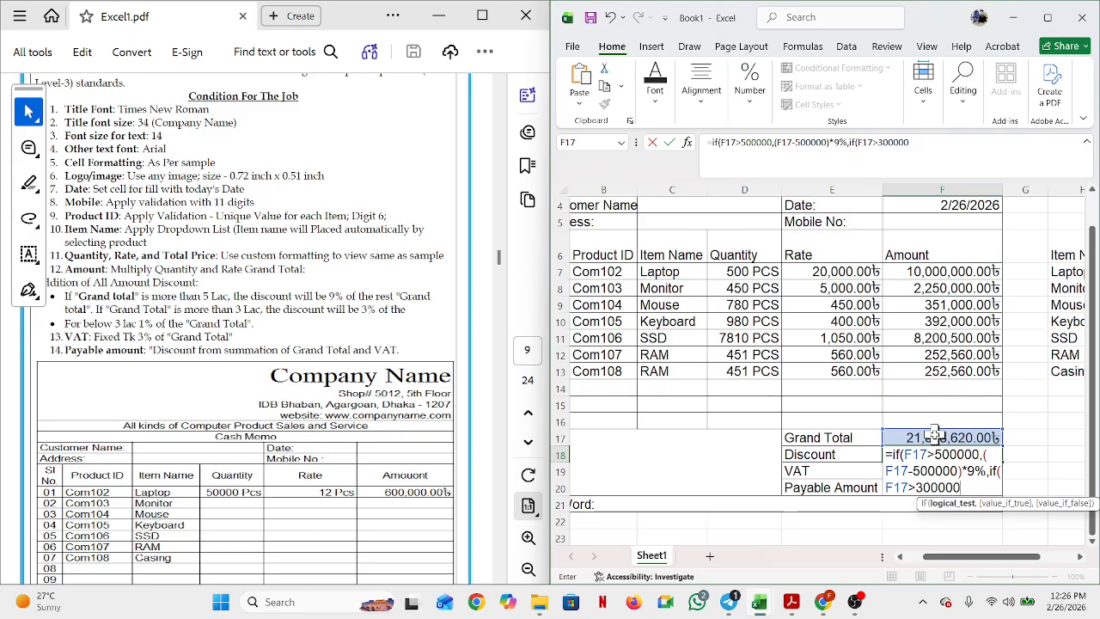
{"action": "type", "text": ","}
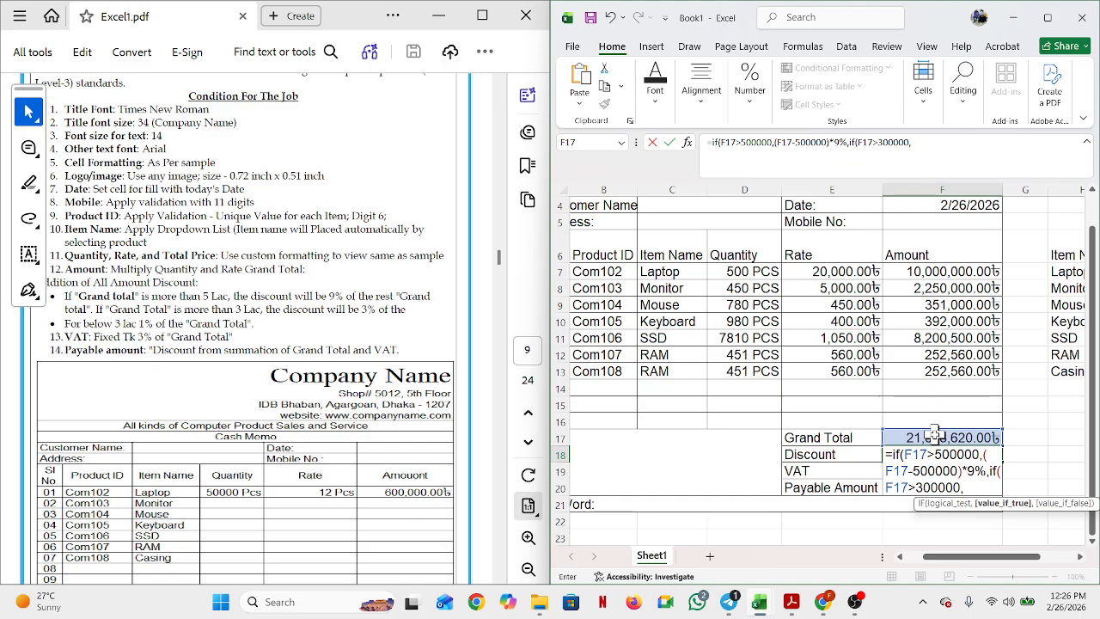
{"action": "type", "text": "("}
{"action": "left_click", "coordinate": [933, 433]}
{"action": "type", "text": "-"}
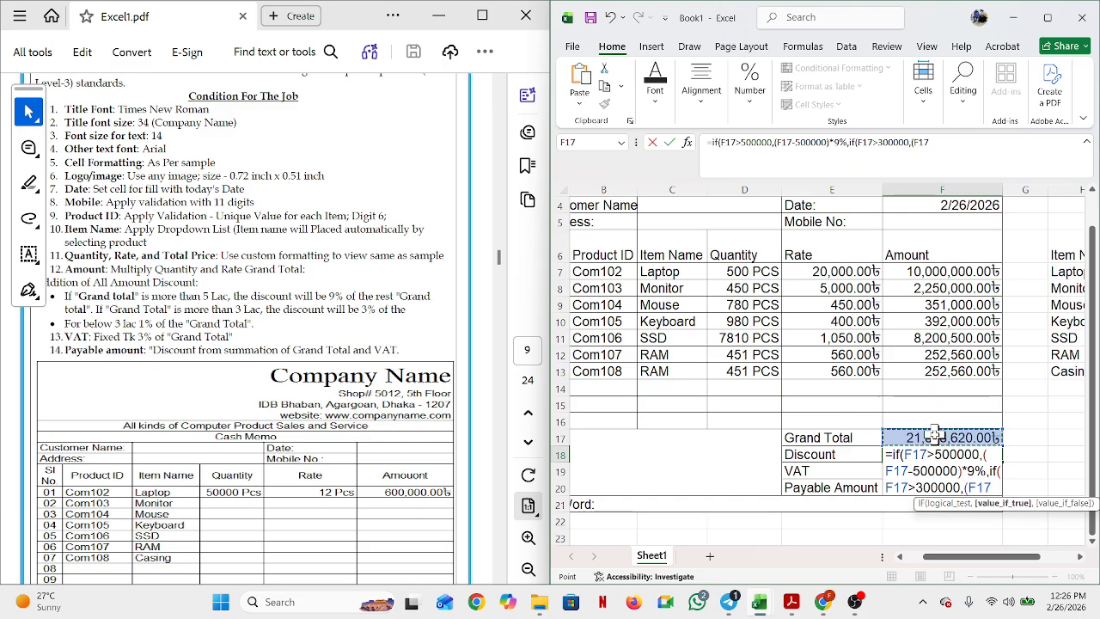
{"action": "type", "text": "3000"}
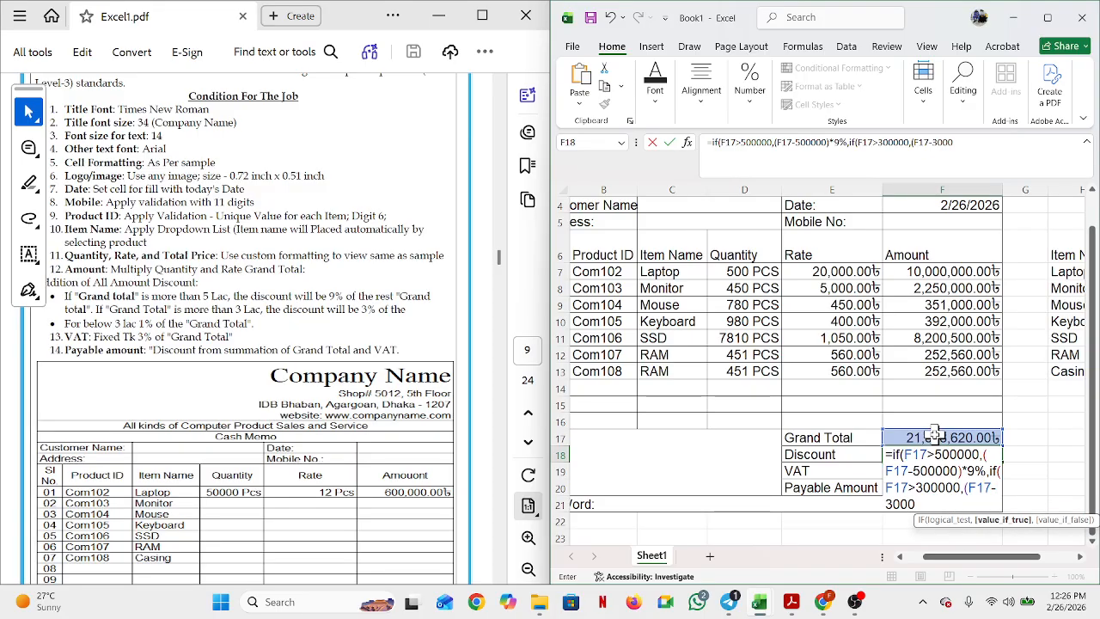
{"action": "type", "text": "00)"}
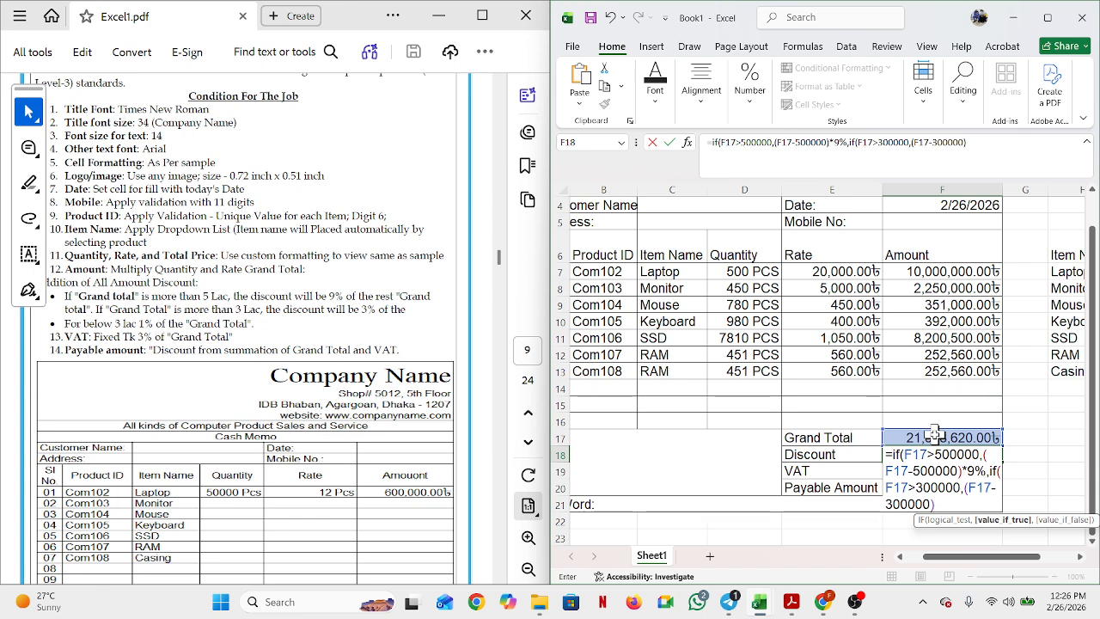
{"action": "type", "text": "*3%"}
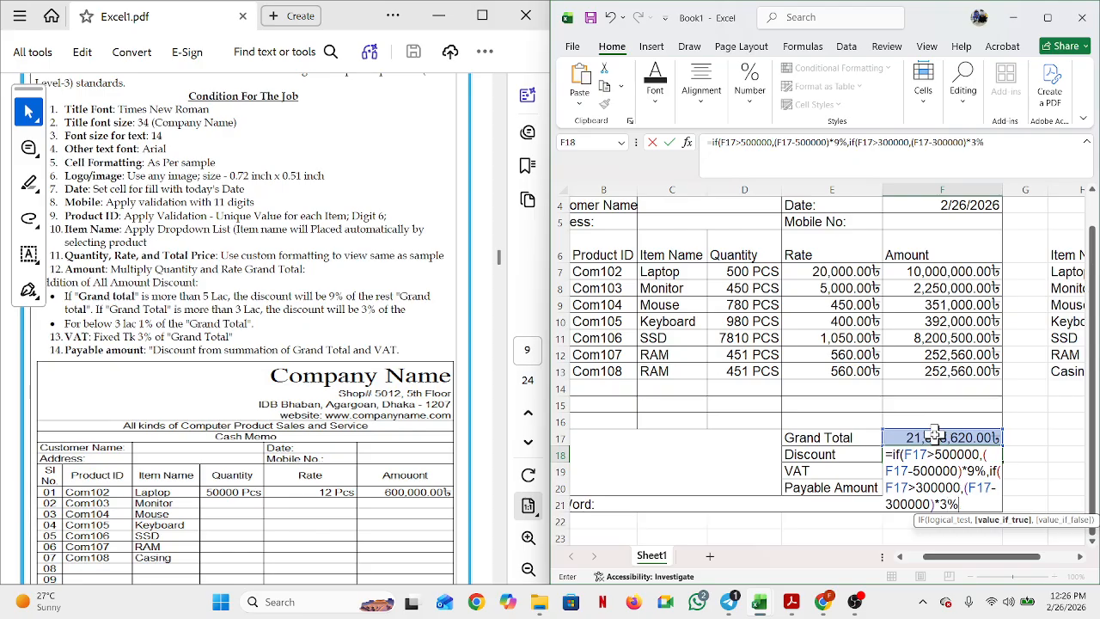
{"action": "type", "text": ","}
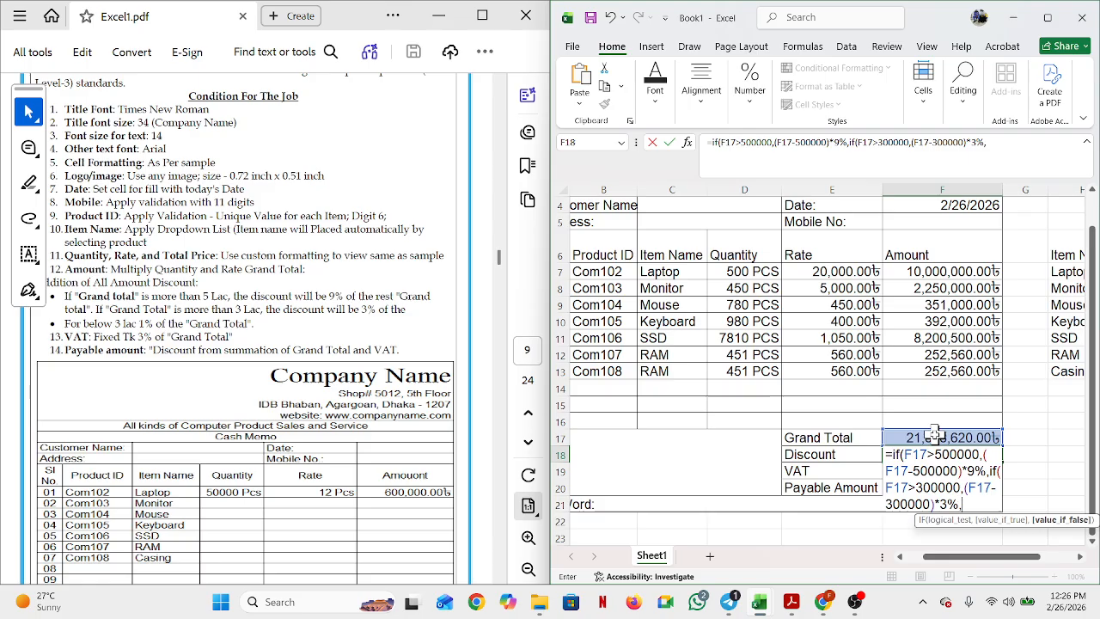
Step: Finish with the F17*1% fallback and enter it, accepting the closing-parenthesis fix
{"action": "type", "text": "1%"}
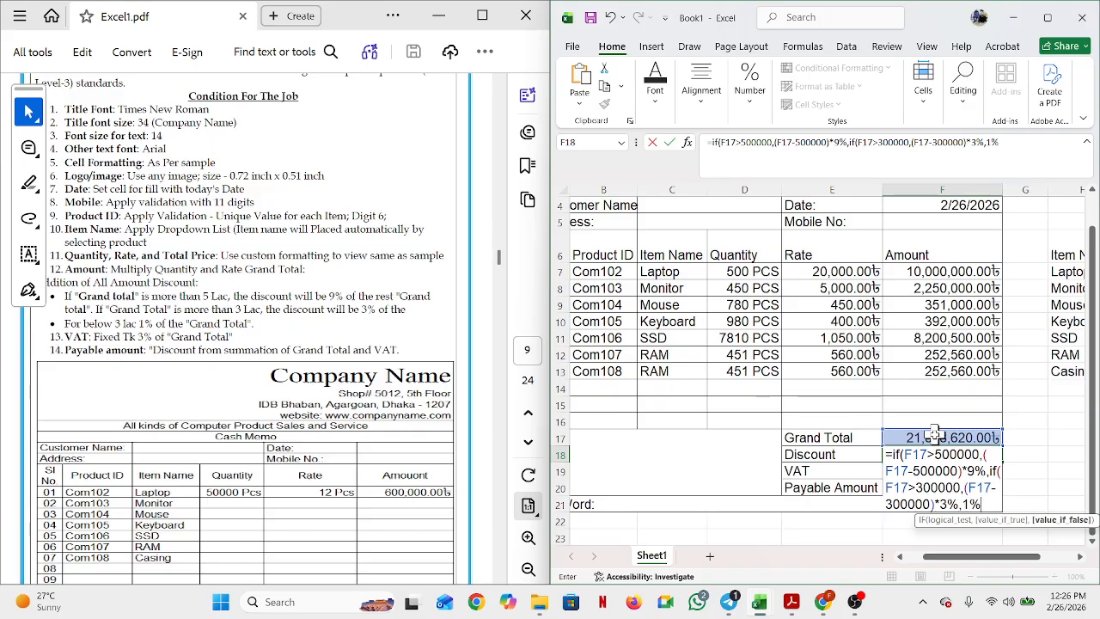
{"action": "key", "text": "BackSpace"}
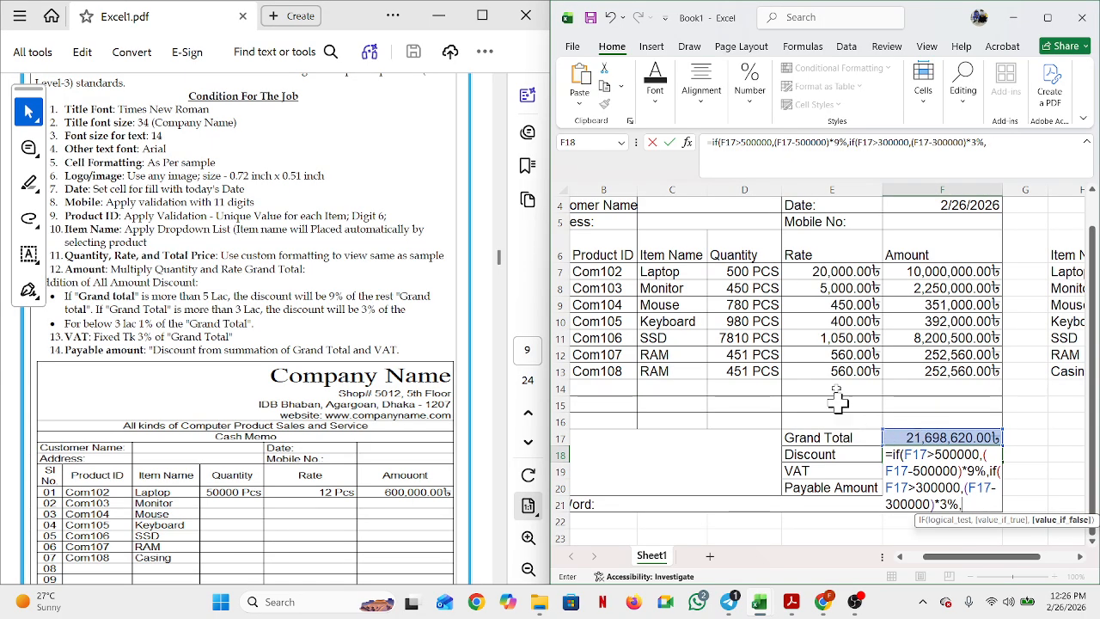
{"action": "left_click", "coordinate": [941, 438]}
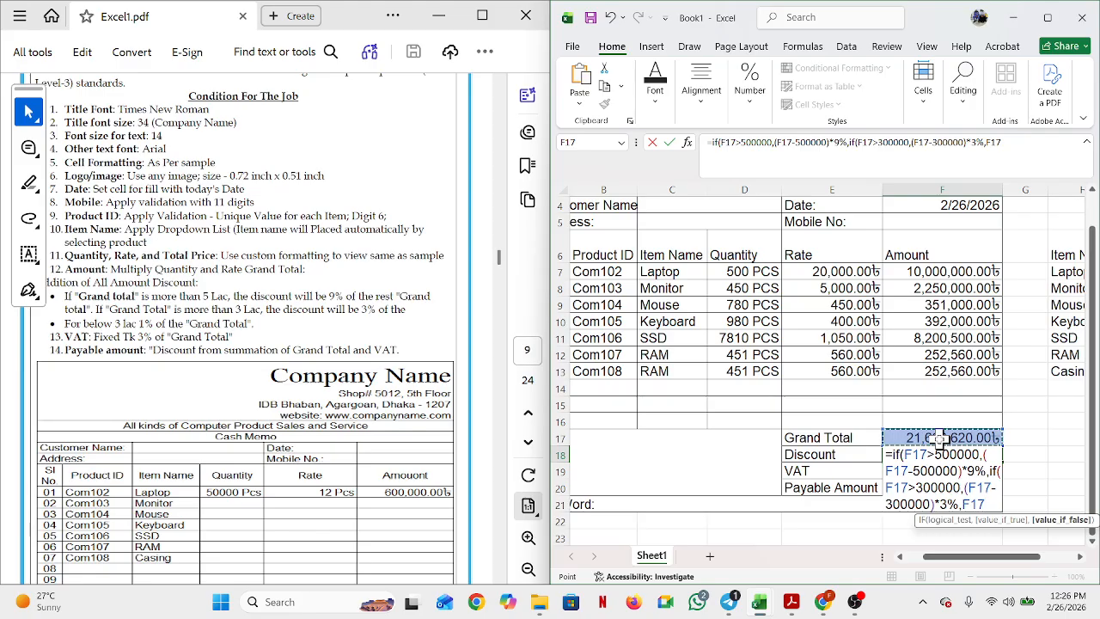
{"action": "key", "text": "BackSpace"}
{"action": "key", "text": "BackSpace"}
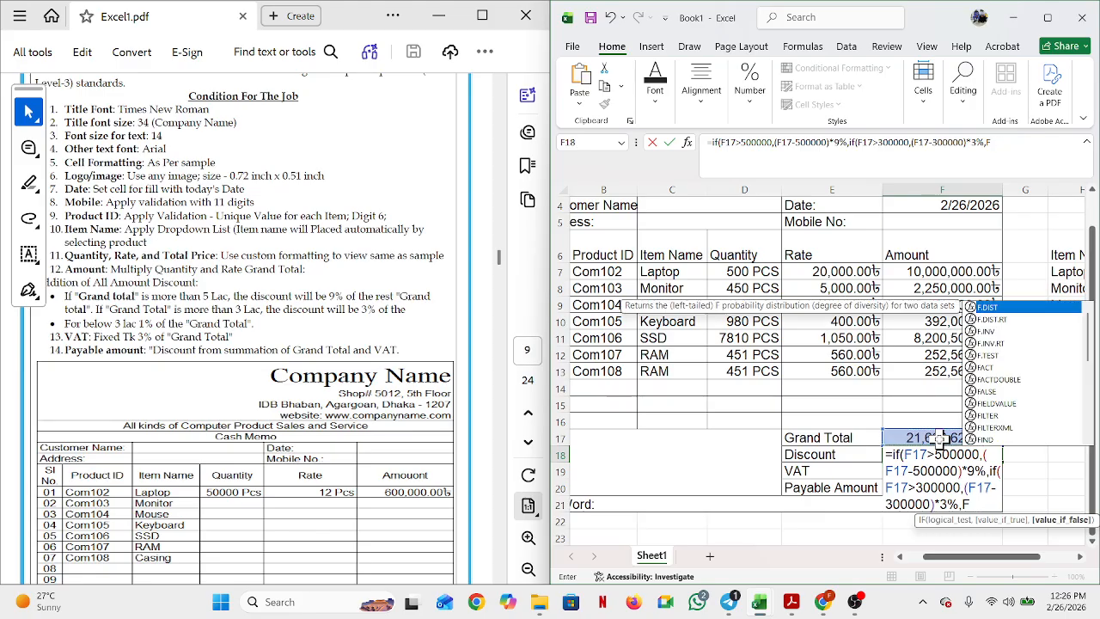
{"action": "key", "text": "BackSpace"}
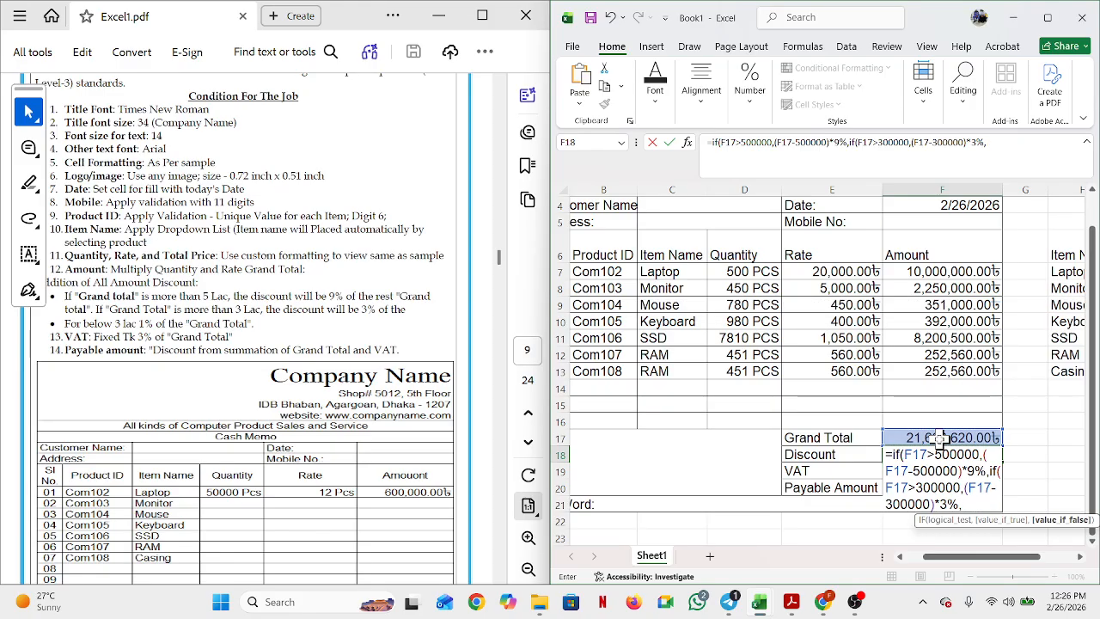
{"action": "type", "text": "if("}
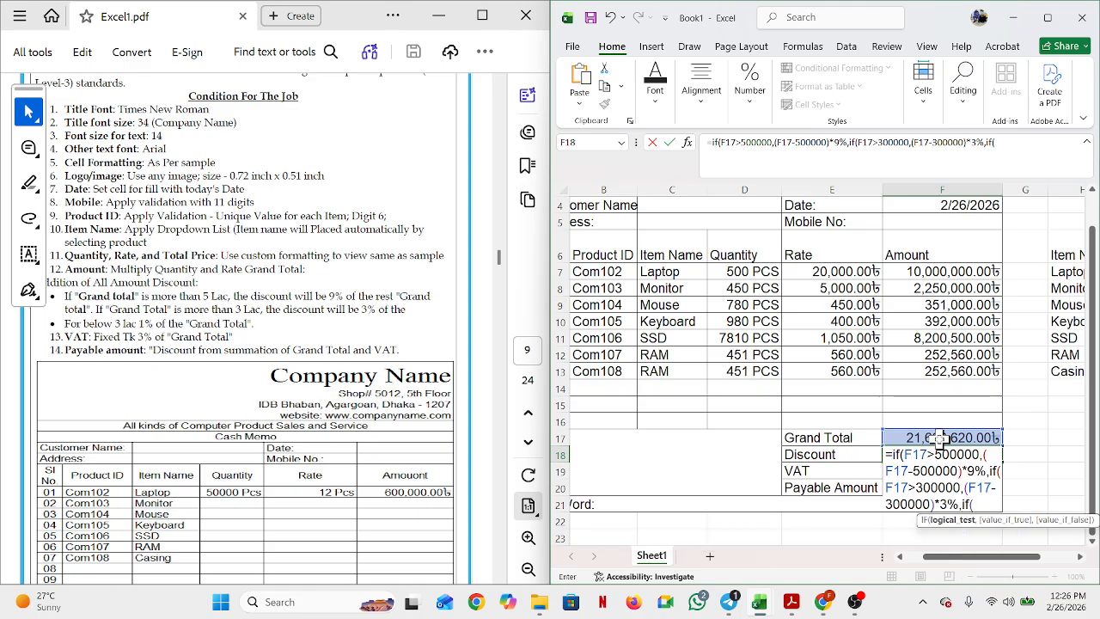
{"action": "left_click", "coordinate": [941, 438]}
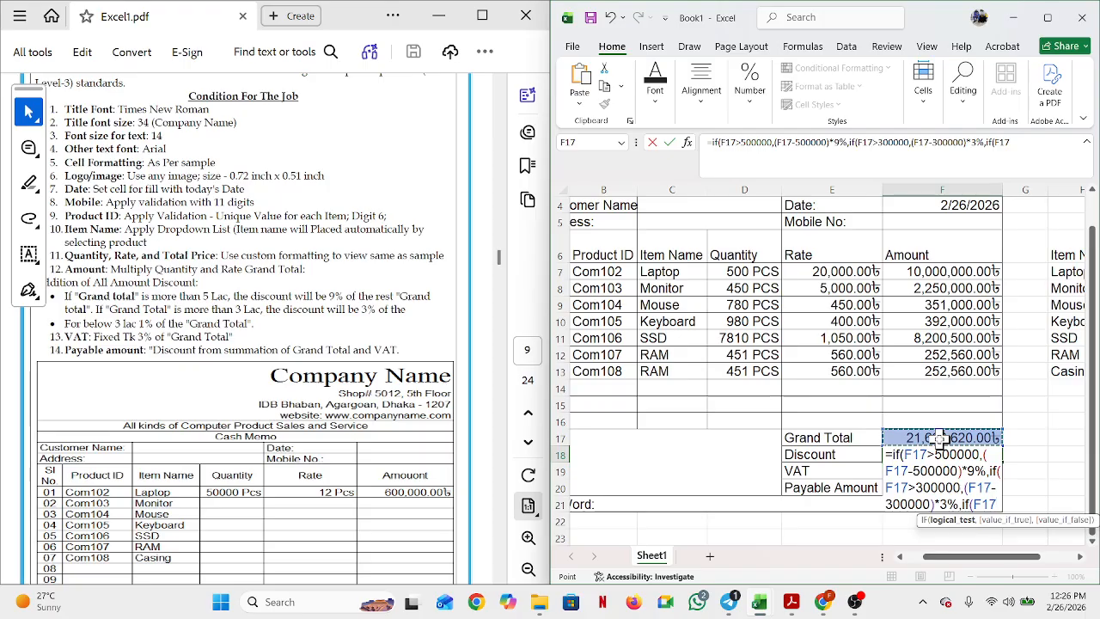
{"action": "key", "text": "BackSpace"}
{"action": "key", "text": "BackSpace"}
{"action": "key", "text": "BackSpace"}
{"action": "key", "text": "BackSpace"}
{"action": "key", "text": "BackSpace"}
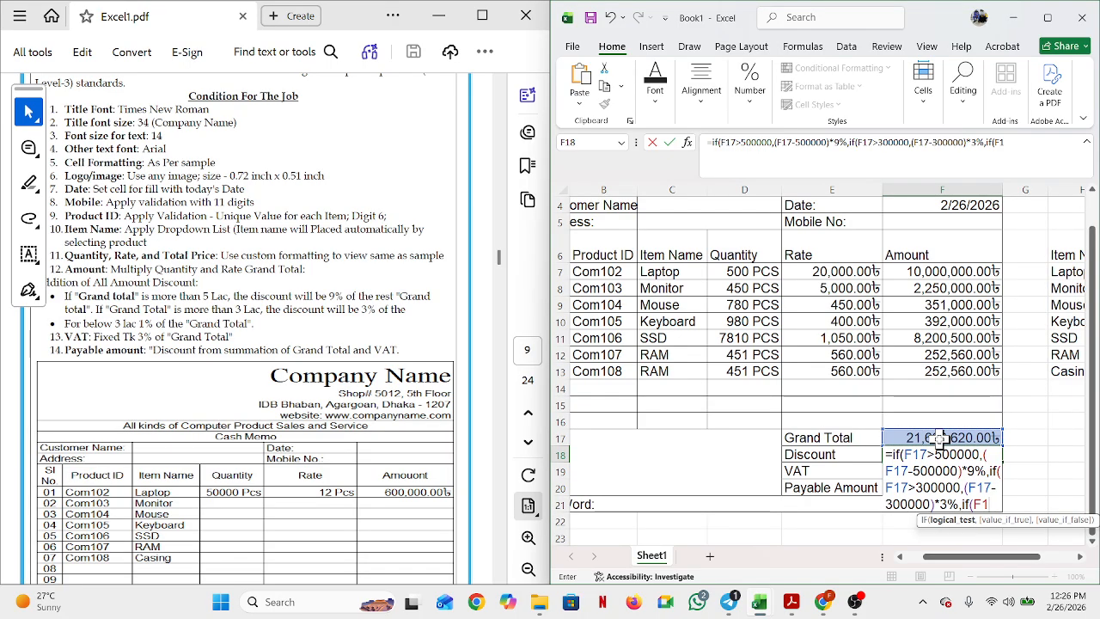
{"action": "key", "text": "BackSpace"}
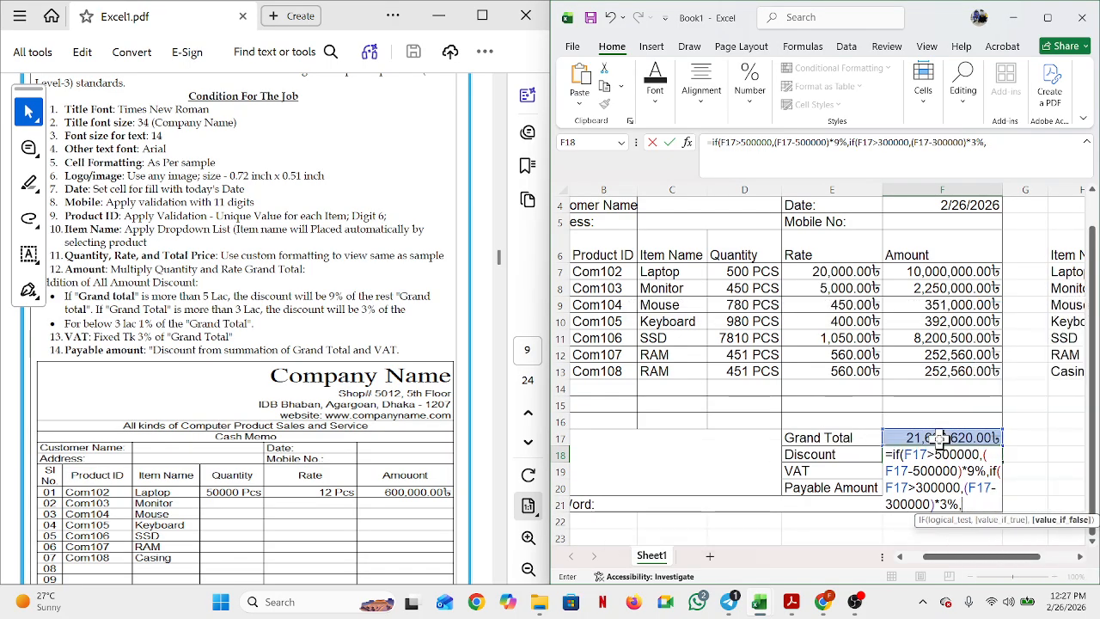
{"action": "type", "text": "1%"}
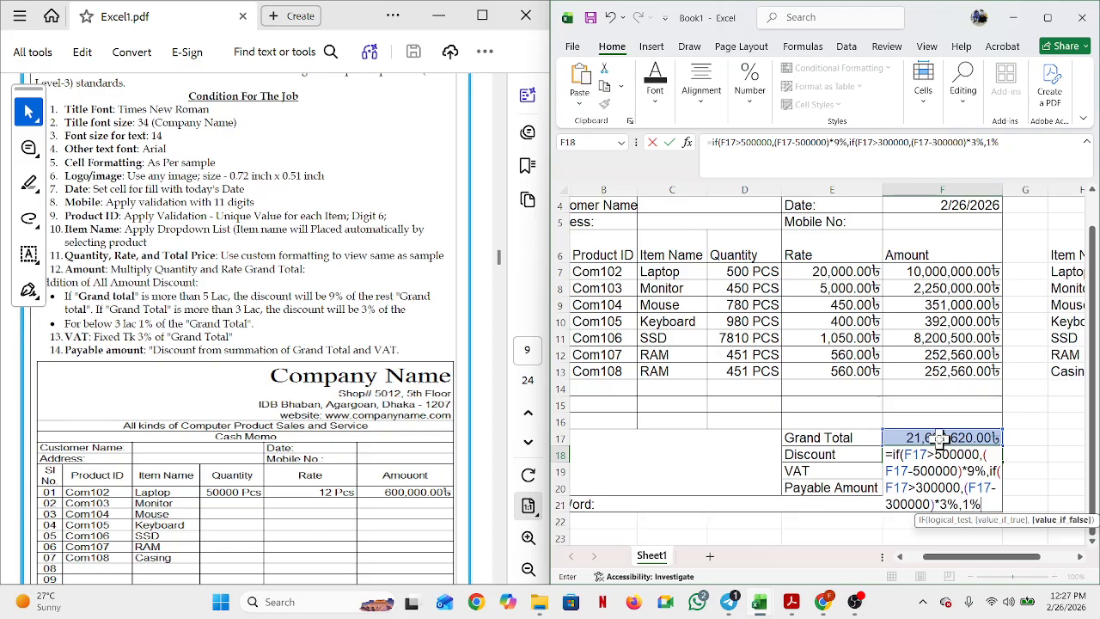
{"action": "key", "text": "BackSpace"}
{"action": "key", "text": "BackSpace"}
{"action": "key", "text": "BackSpace"}
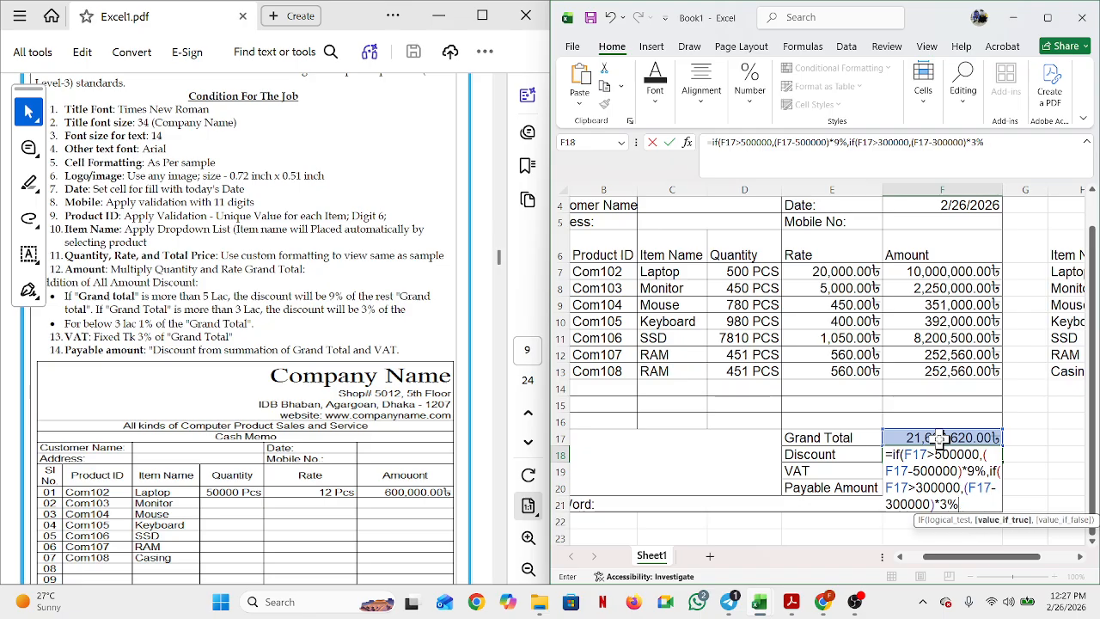
{"action": "type", "text": ","}
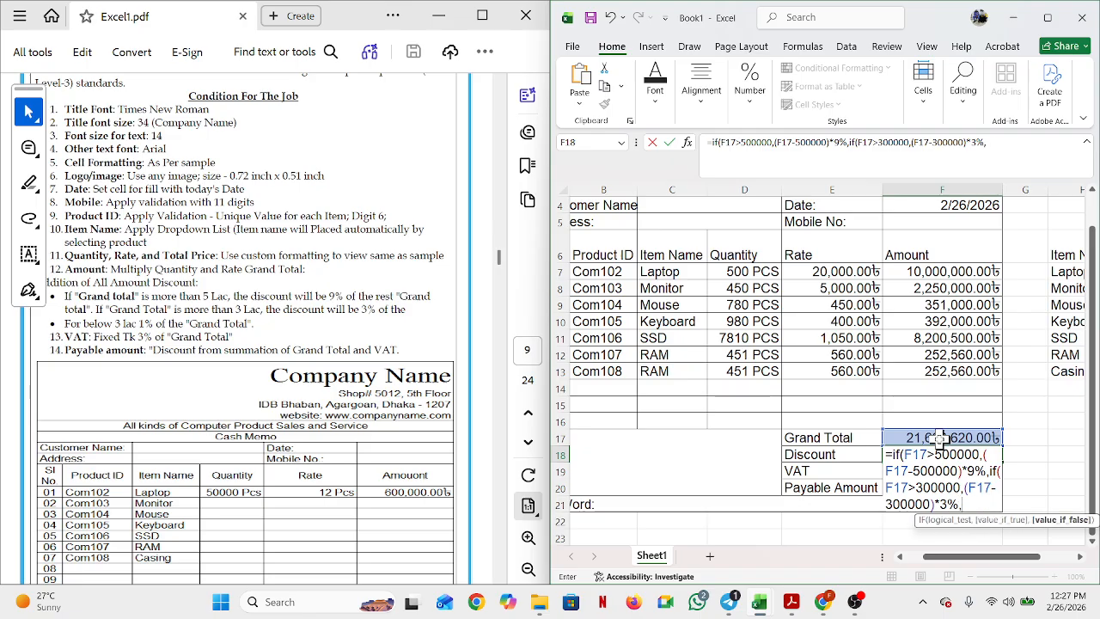
{"action": "left_click", "coordinate": [941, 438]}
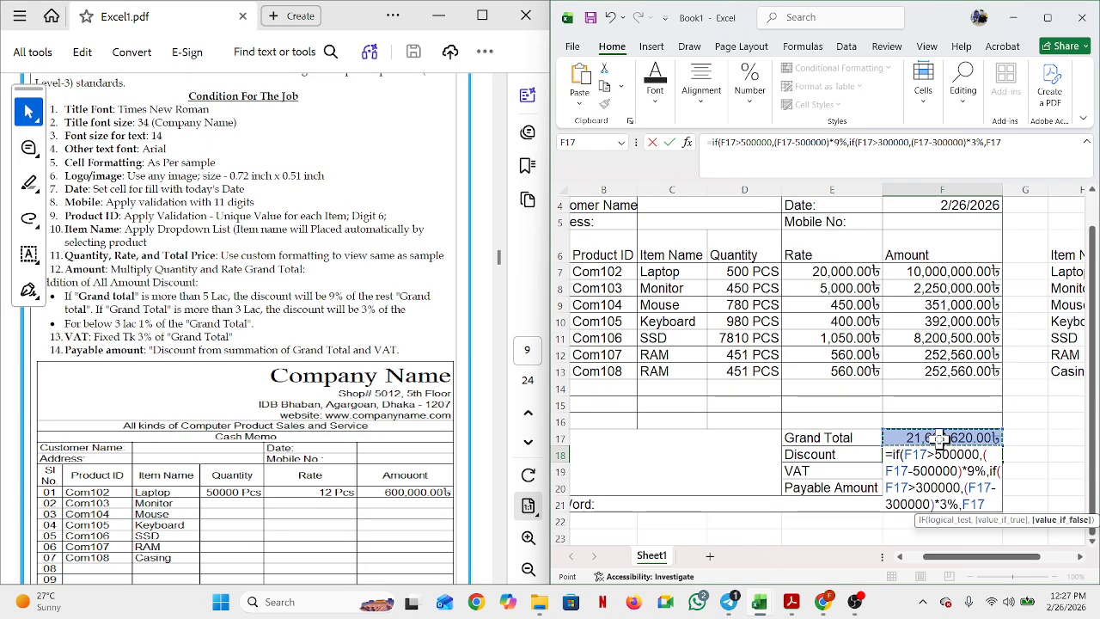
{"action": "type", "text": "*1%"}
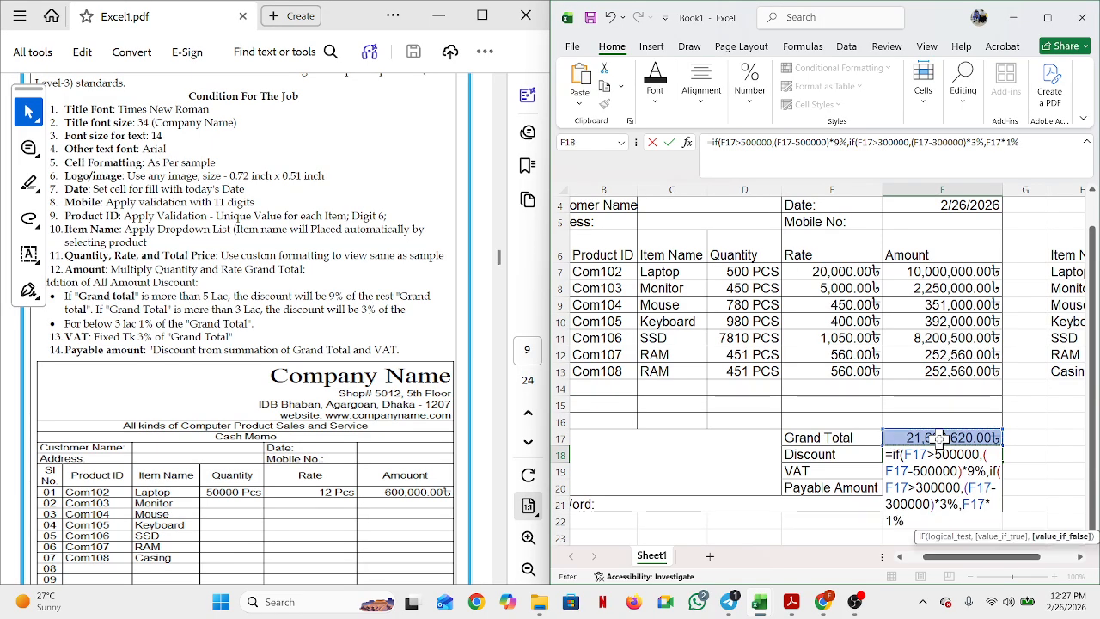
{"action": "key", "text": "Return"}
{"action": "left_click", "coordinate": [864, 361]}
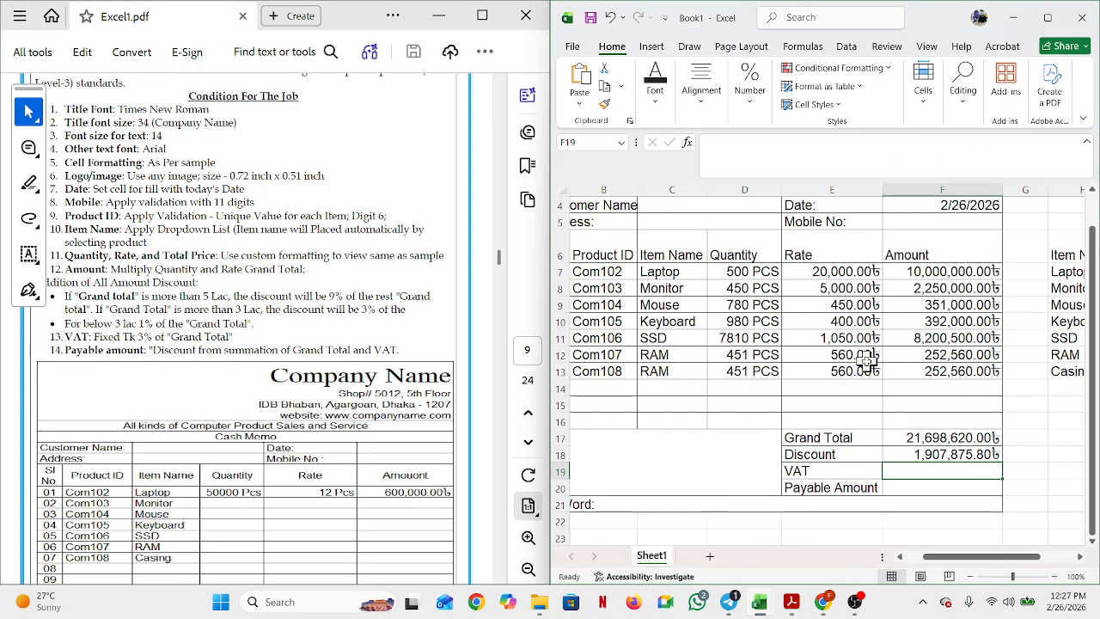
{"action": "left_click", "coordinate": [954, 456]}
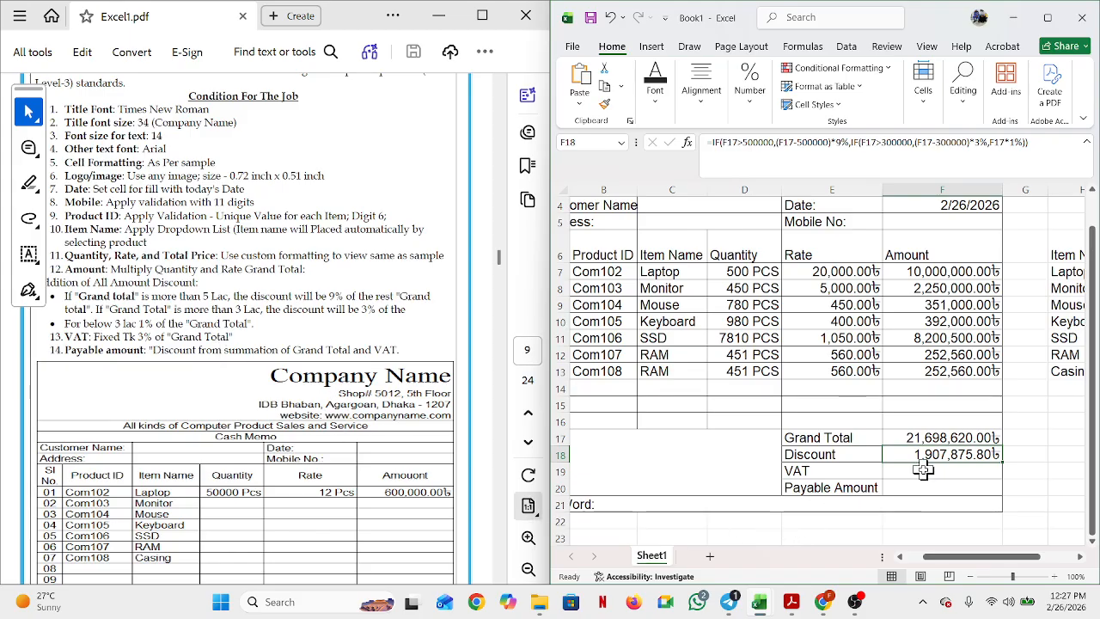
{"action": "type", "text": "="}
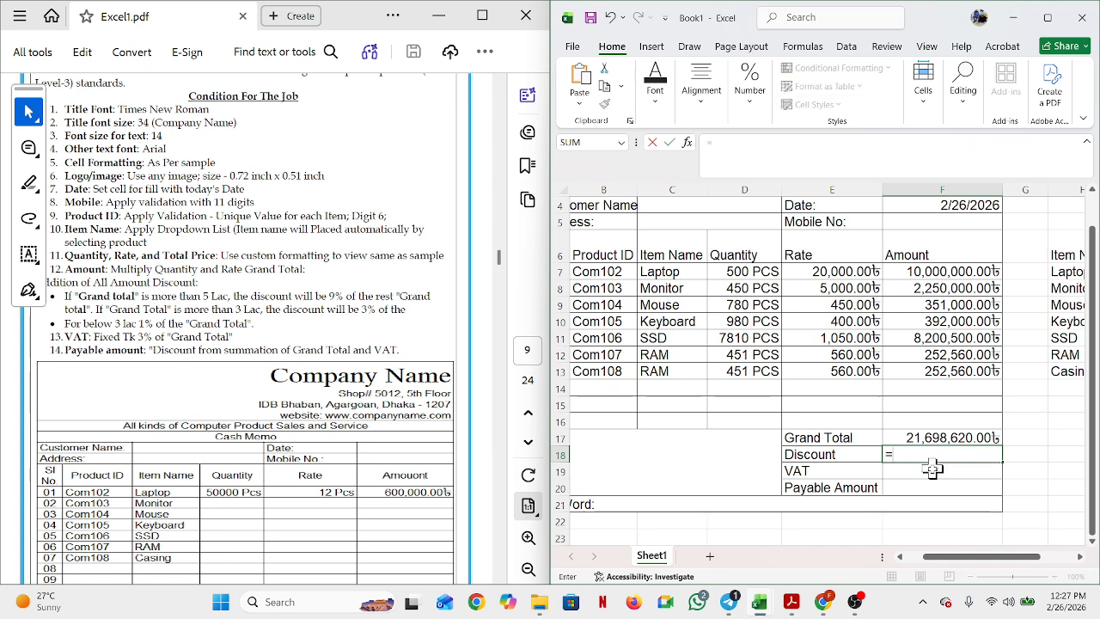
{"action": "key", "text": "ctrl+v"}
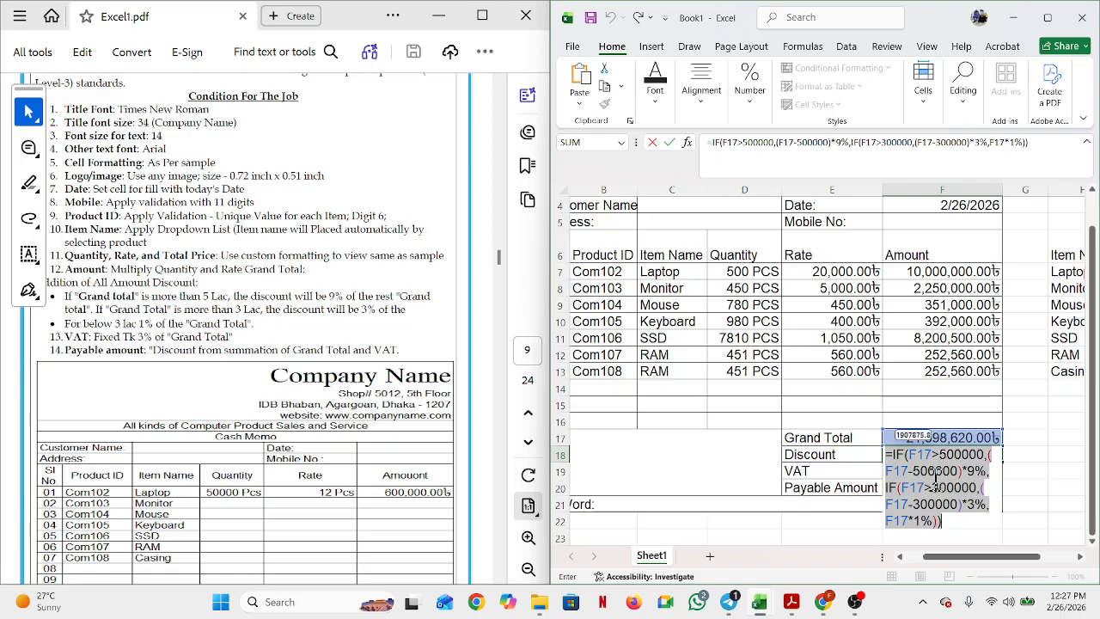
{"action": "key", "text": "Return"}
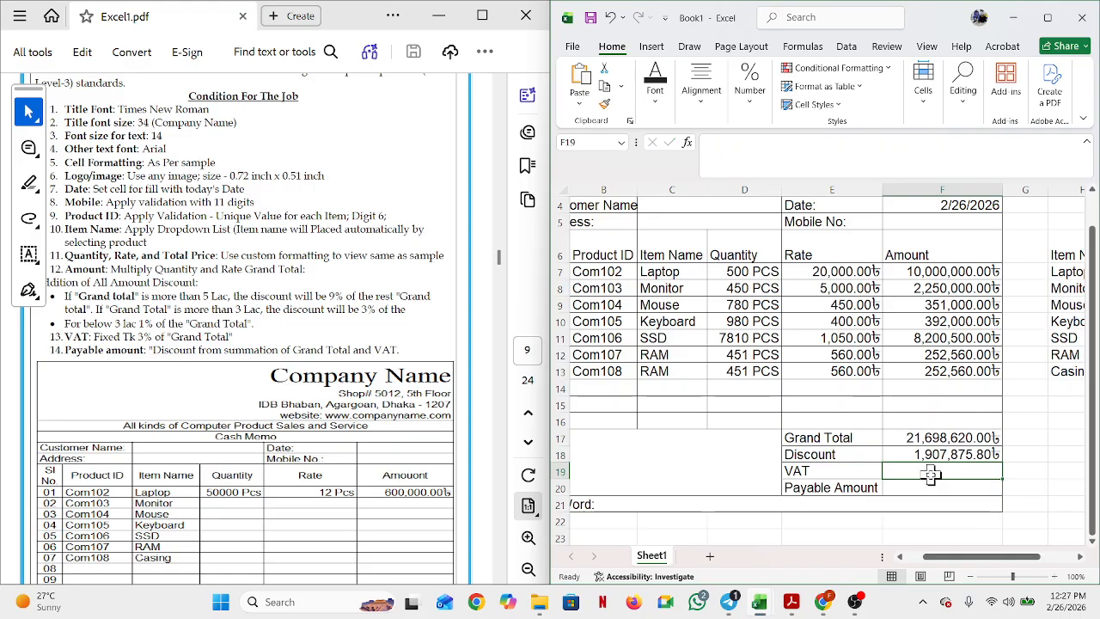
Step: Enter =F17*3% in VAT cell F19, giving 650,958.60৳
{"action": "type", "text": "="}
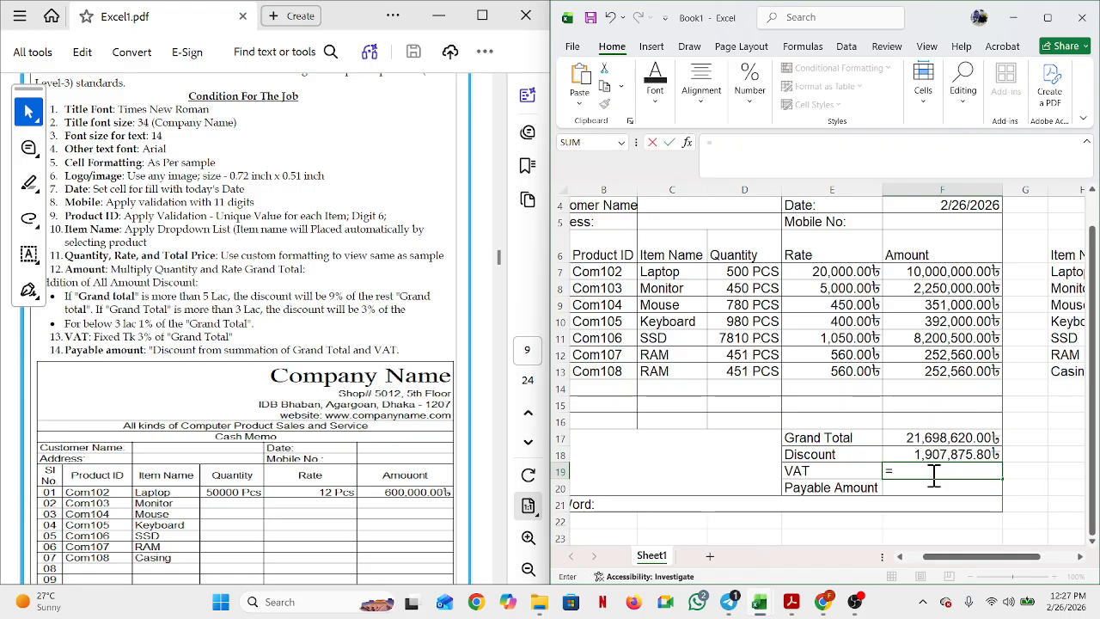
{"action": "left_click", "coordinate": [946, 437]}
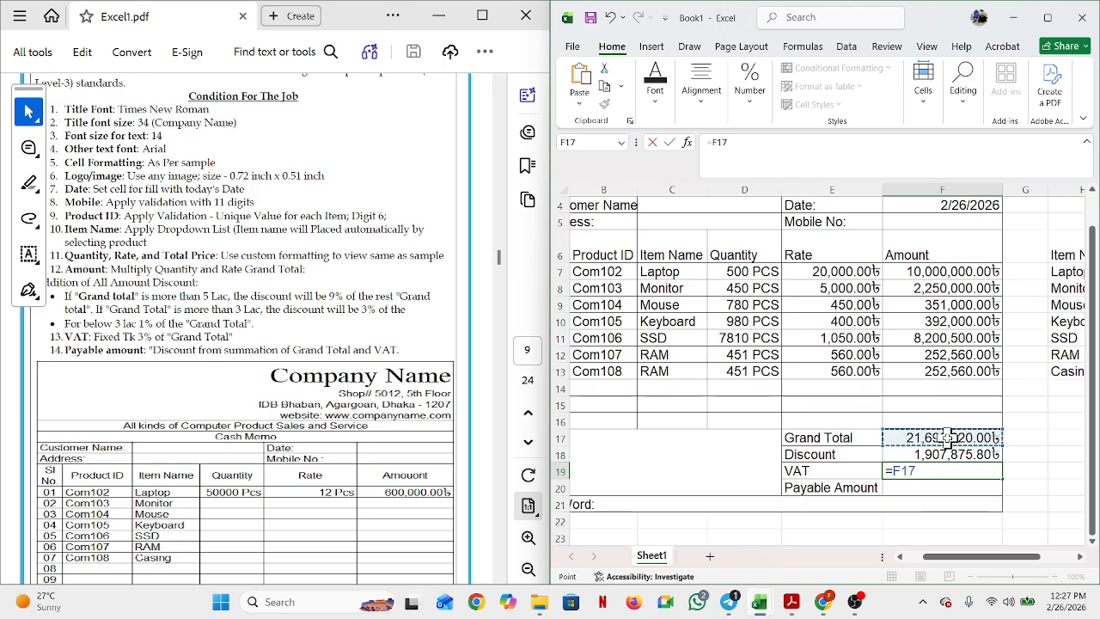
{"action": "type", "text": "*3"}
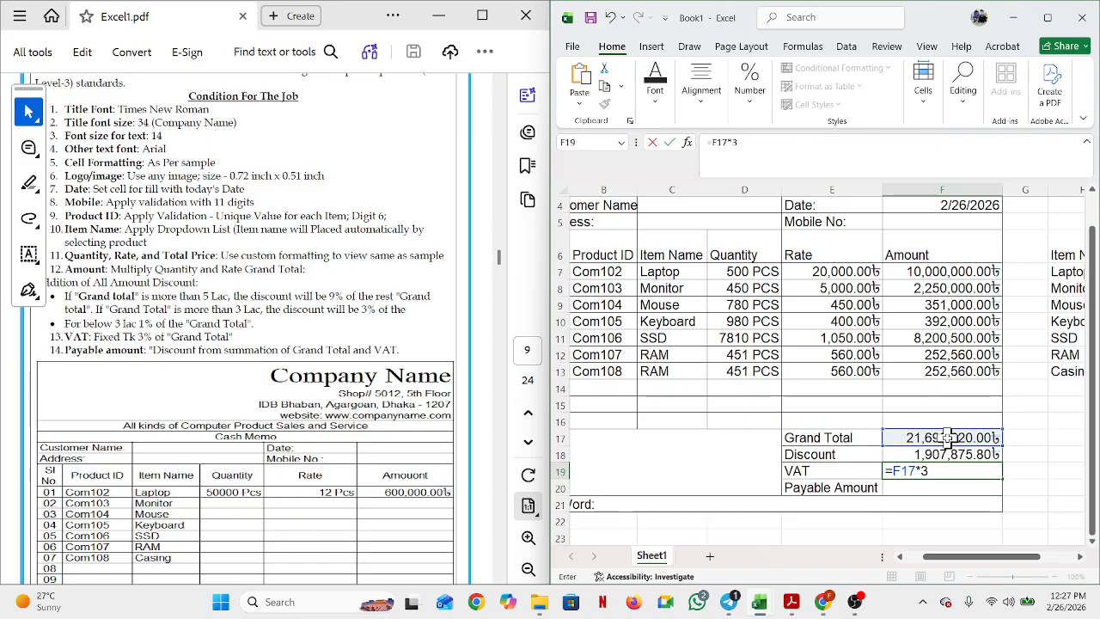
{"action": "type", "text": "%"}
{"action": "key", "text": "Return"}
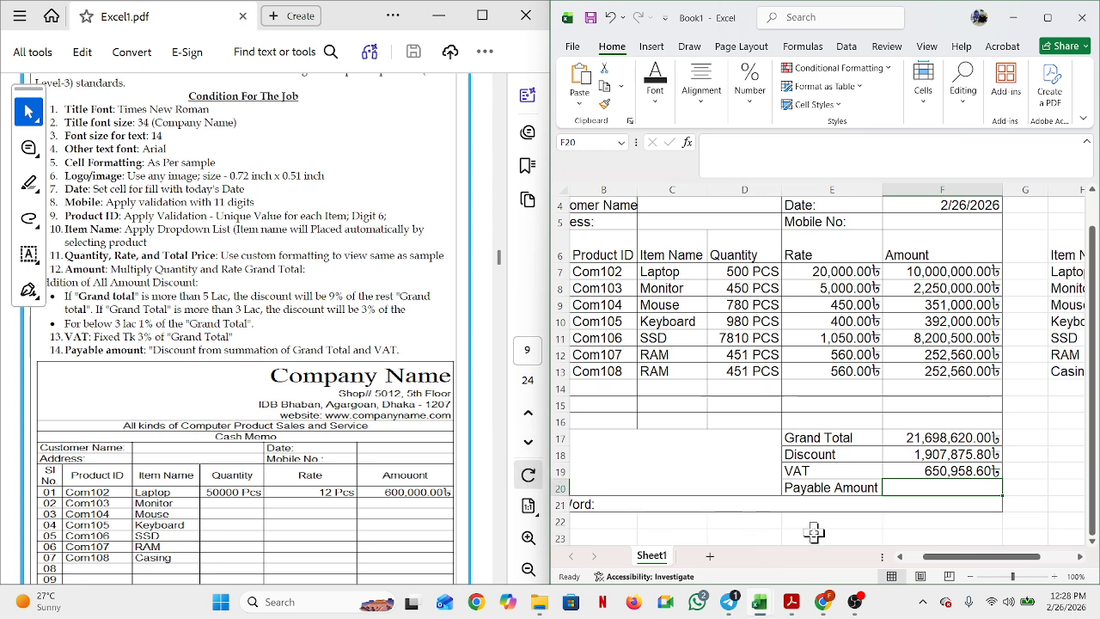
{"action": "type", "text": "=("}
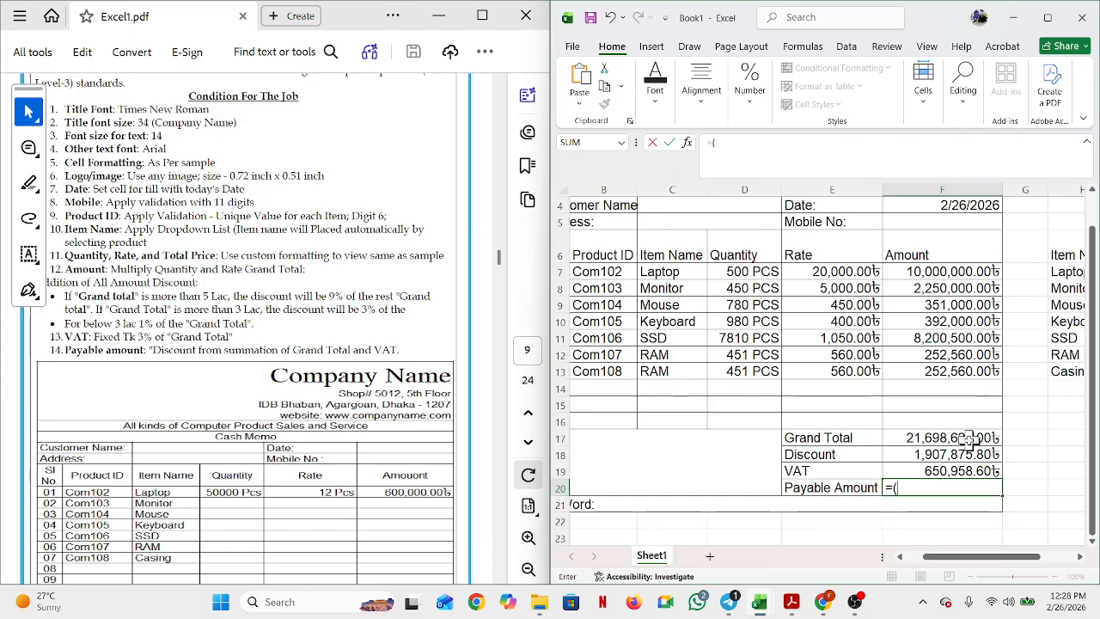
Step: Enter =(F17+F19)-F18 in Payable Amount cell F20, giving 20,441,702.80৳
{"action": "left_click", "coordinate": [969, 438]}
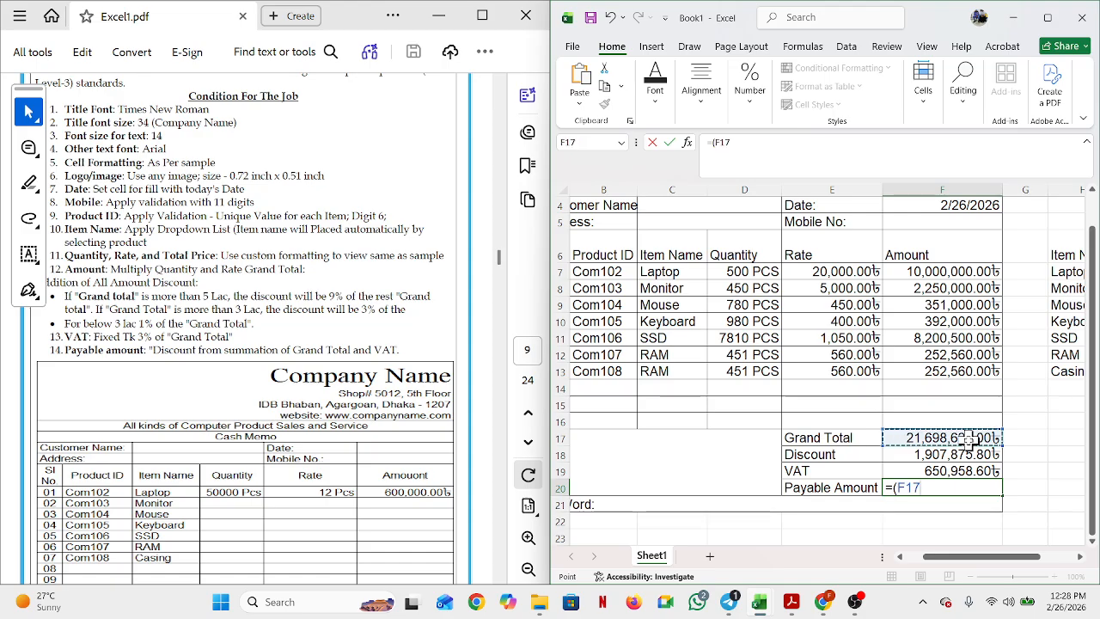
{"action": "type", "text": "+"}
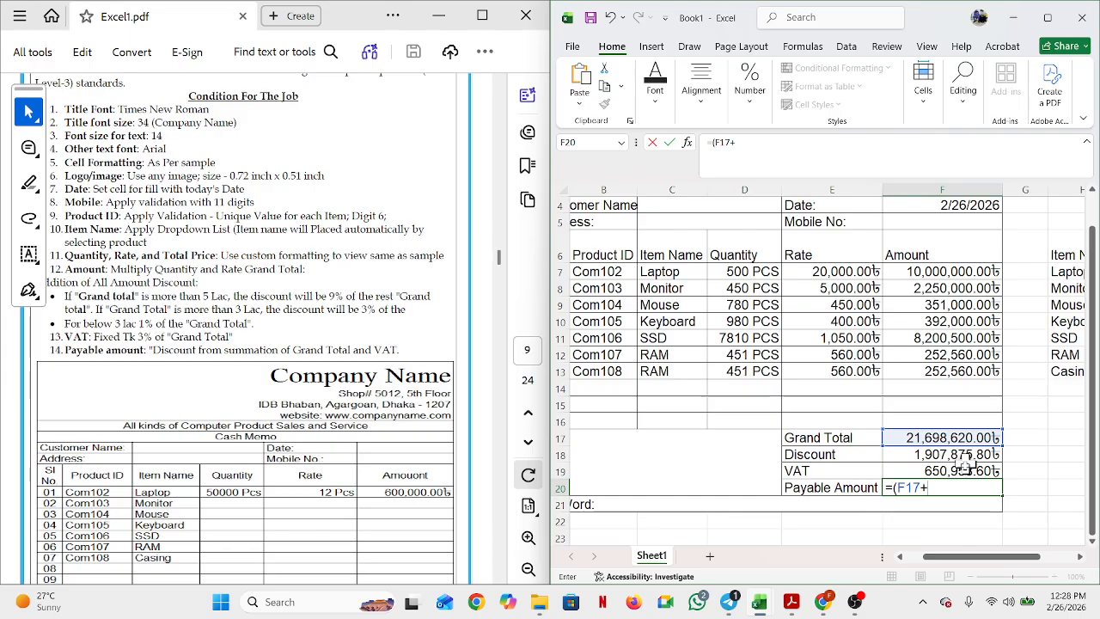
{"action": "left_click", "coordinate": [960, 470]}
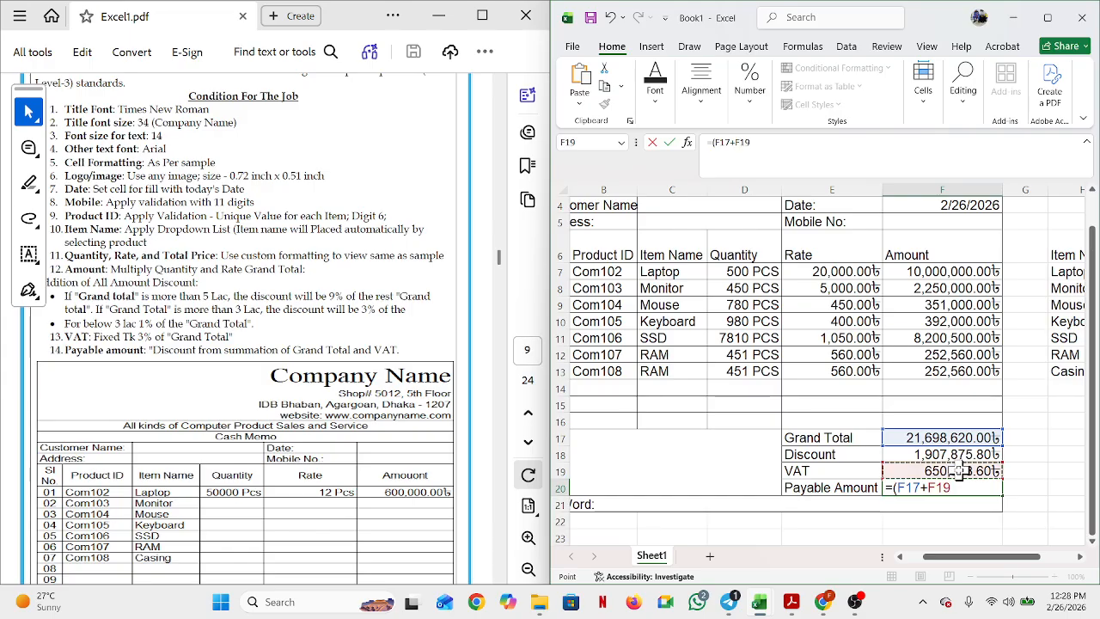
{"action": "type", "text": ")-"}
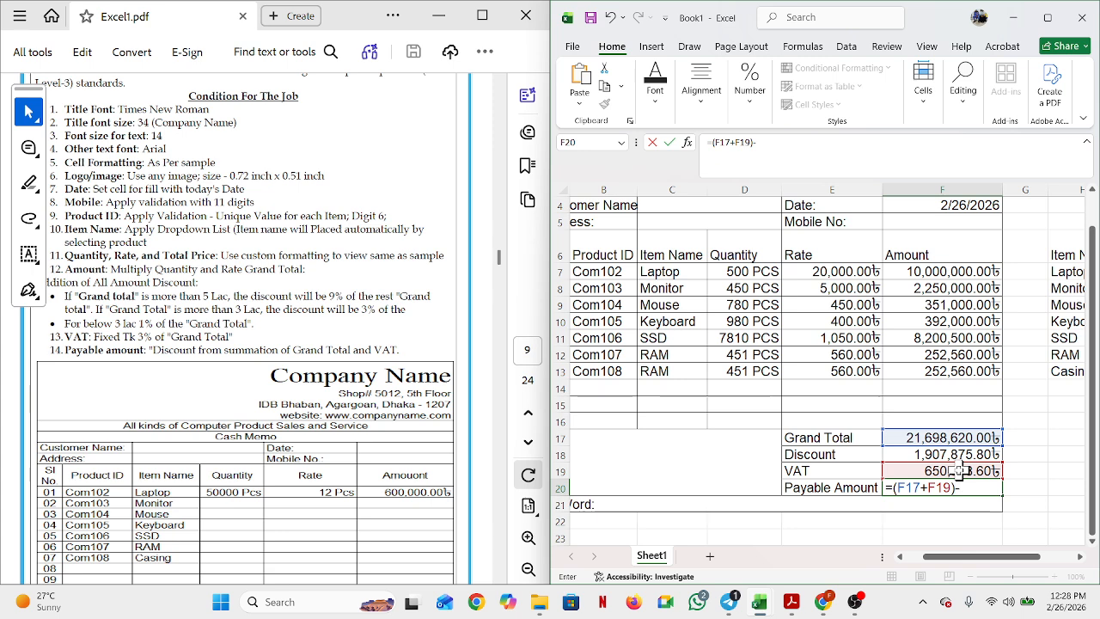
{"action": "left_click", "coordinate": [934, 455]}
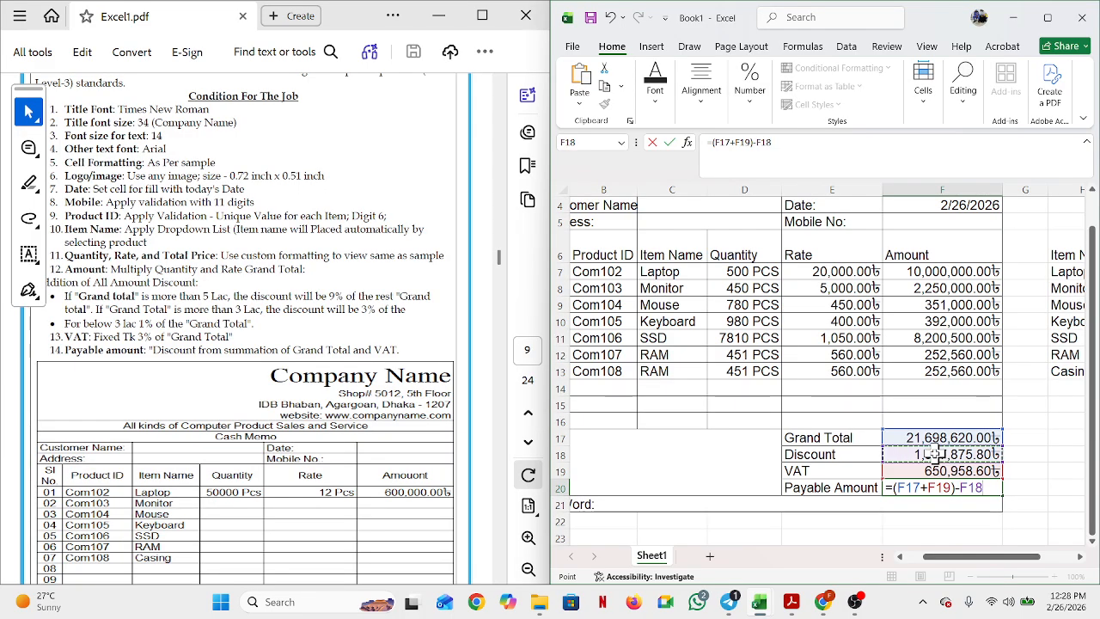
{"action": "key", "text": "Return"}
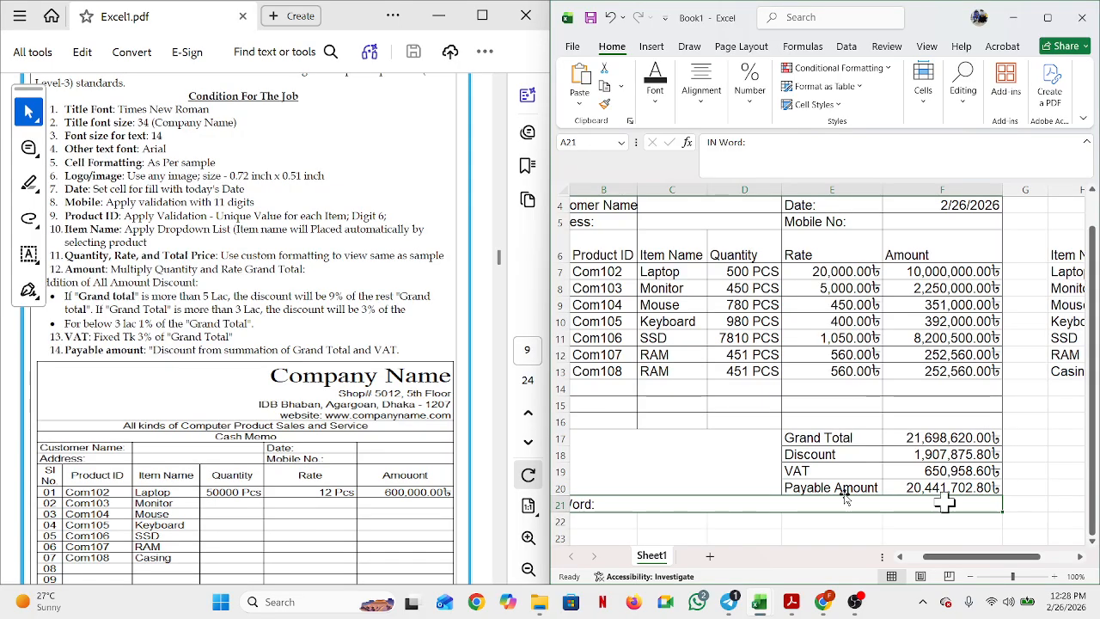
Step: Scroll the PDF so the sample cash memo is visible down to its In Word line
{"action": "scroll", "coordinate": [276, 443], "scroll_direction": "down", "scroll_amount": 5}
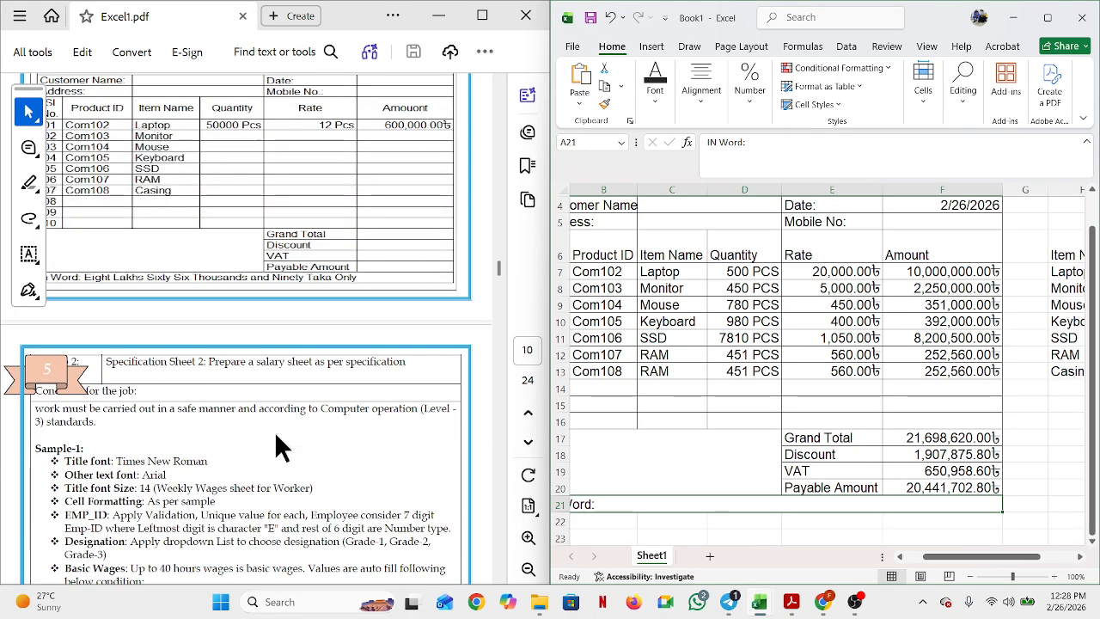
{"action": "scroll", "coordinate": [274, 462], "scroll_direction": "up", "scroll_amount": 3}
{"action": "scroll", "coordinate": [273, 462], "scroll_direction": "up", "scroll_amount": 1}
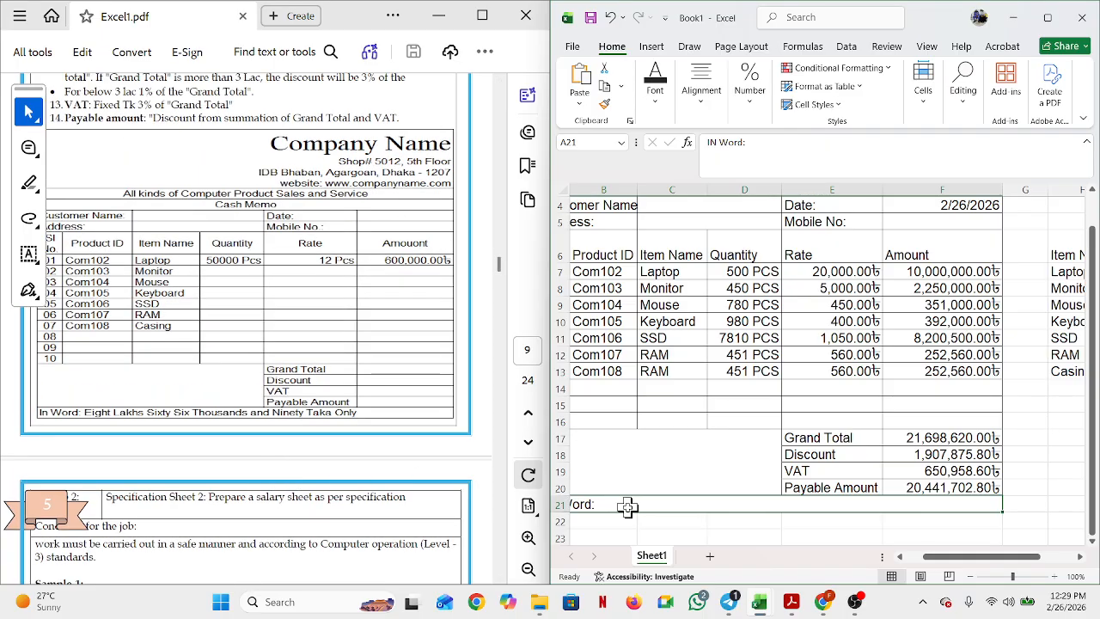